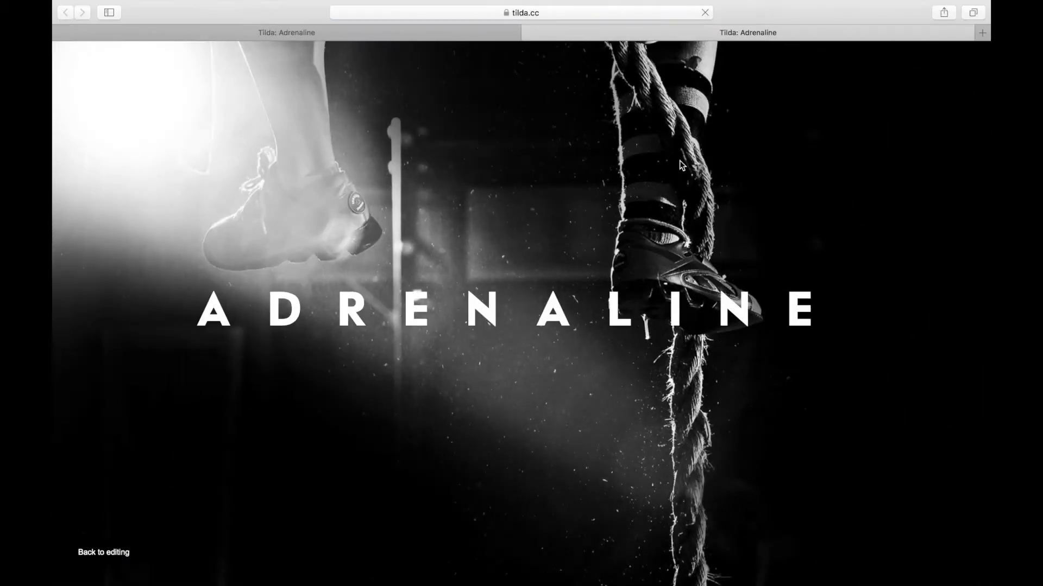
Scroll down the Adrenaline page past the cover to the add-block bar
scroll(679, 161, "down", 5)
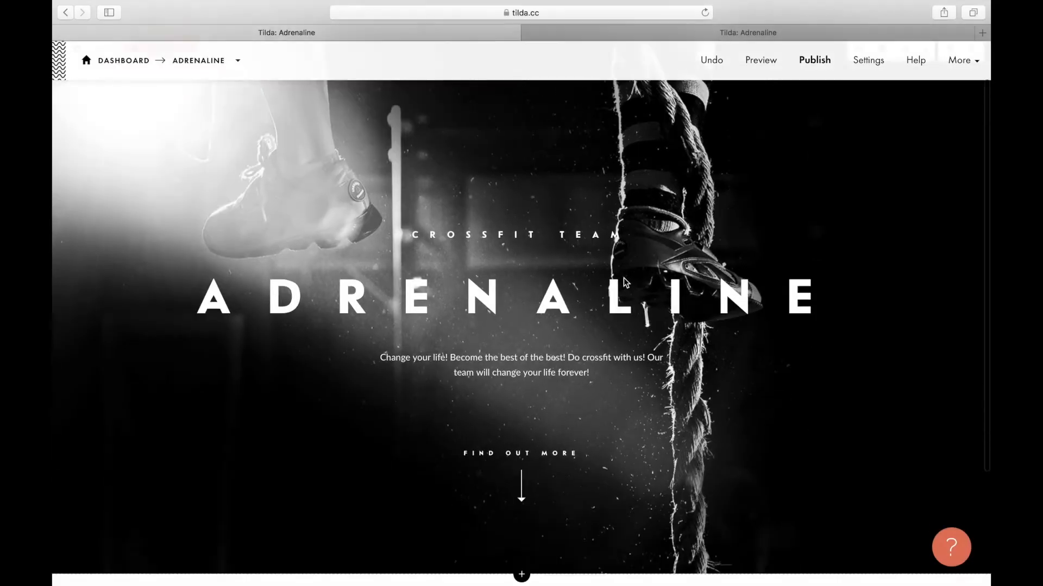
scroll(624, 282, "down", 3)
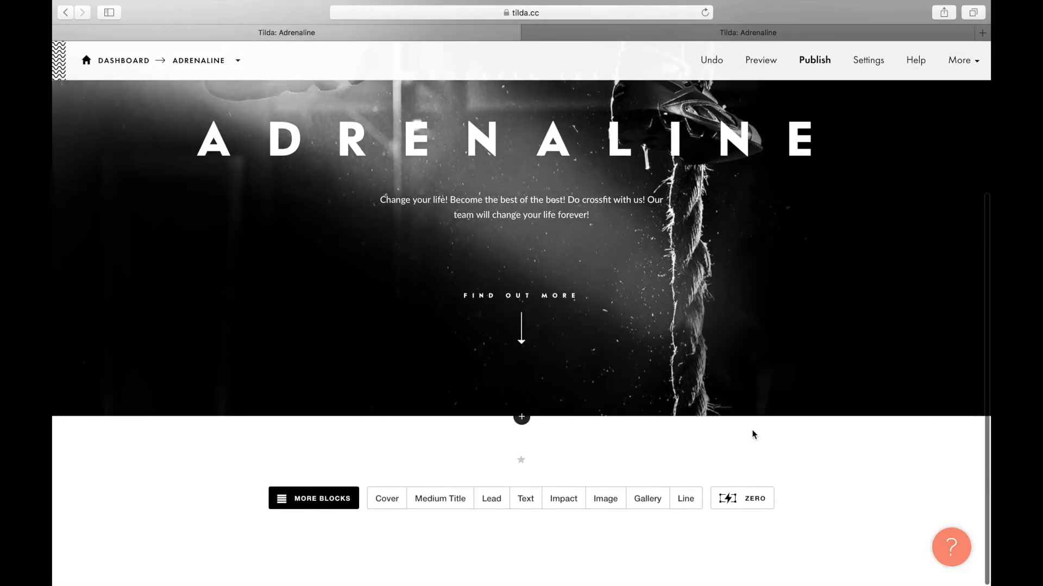
Add a new Zero Block below the cover and open it in the Block Editor with its layers list
left_click(746, 498)
mouse_move(435, 347)
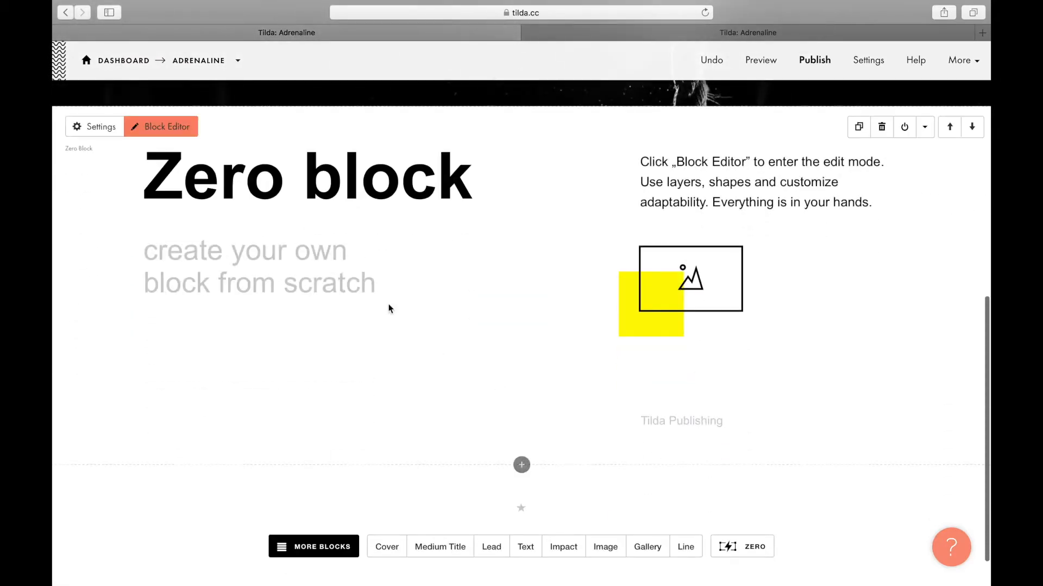
left_click(183, 127)
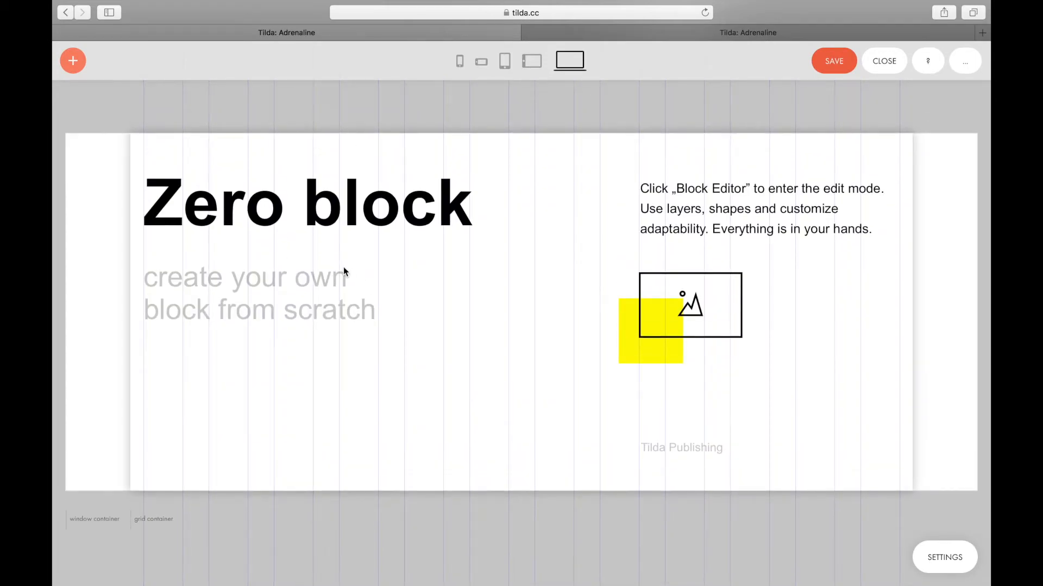
key("ctrl+l")
Delete the subtitle, Tilda Publishing text, bz1.svg, instructions and yellow square, then shift the heading right
left_click(140, 130)
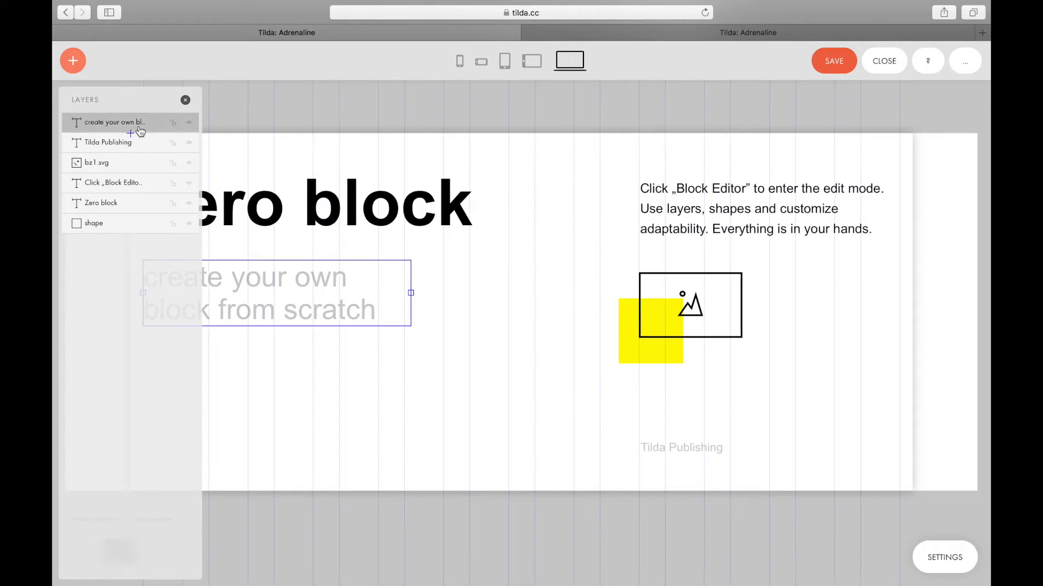
key("BackSpace")
left_click(132, 129)
key("BackSpace")
left_click(116, 129)
key("BackSpace")
left_click(114, 130)
key("BackSpace")
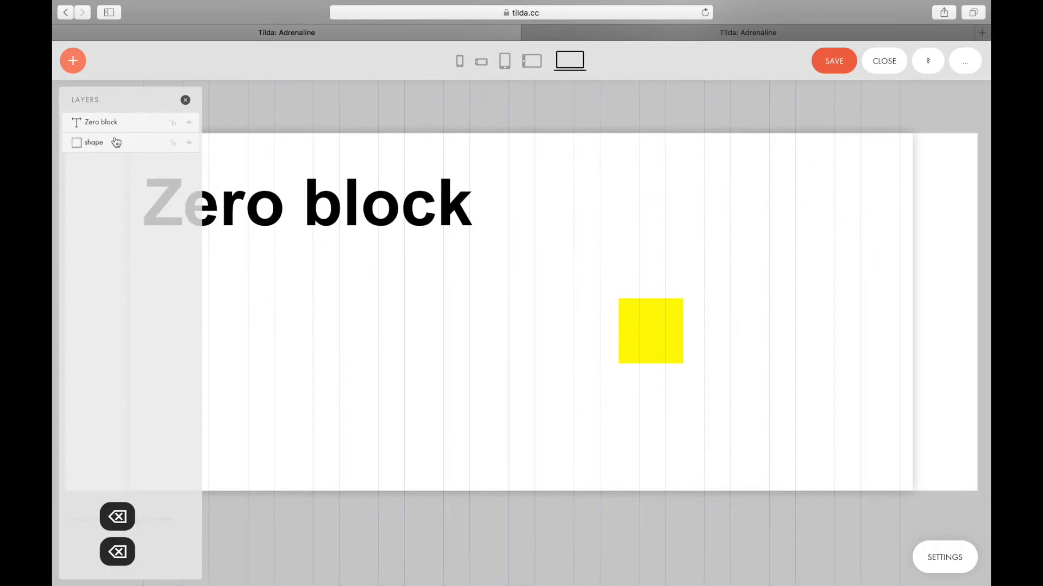
left_click(114, 142)
key("BackSpace")
left_click_drag(338, 206, 495, 212)
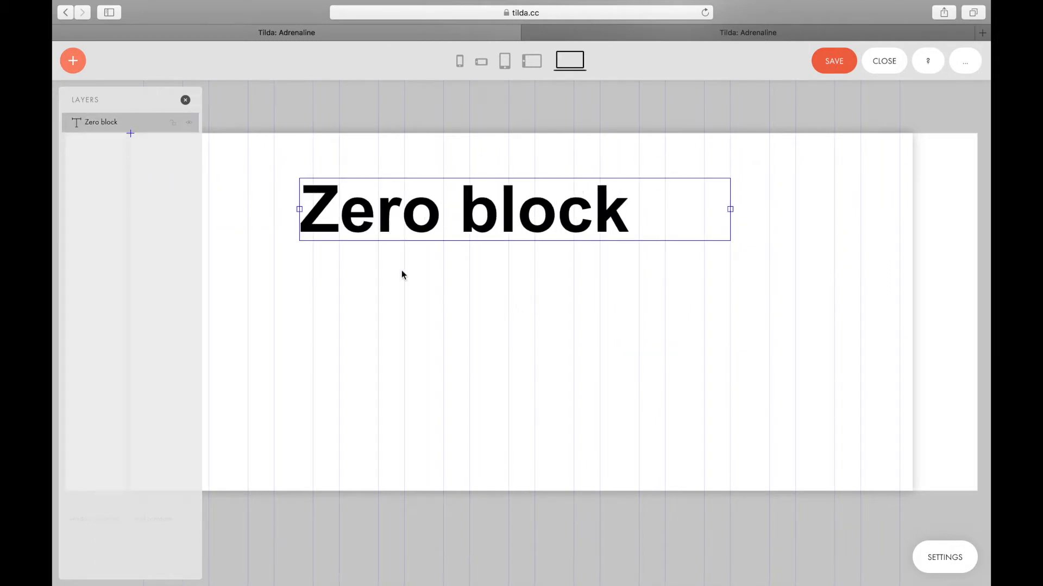
left_click(185, 102)
Add an image element, upload img2.jpg into it and restore its original 1680 px width
left_click(73, 61)
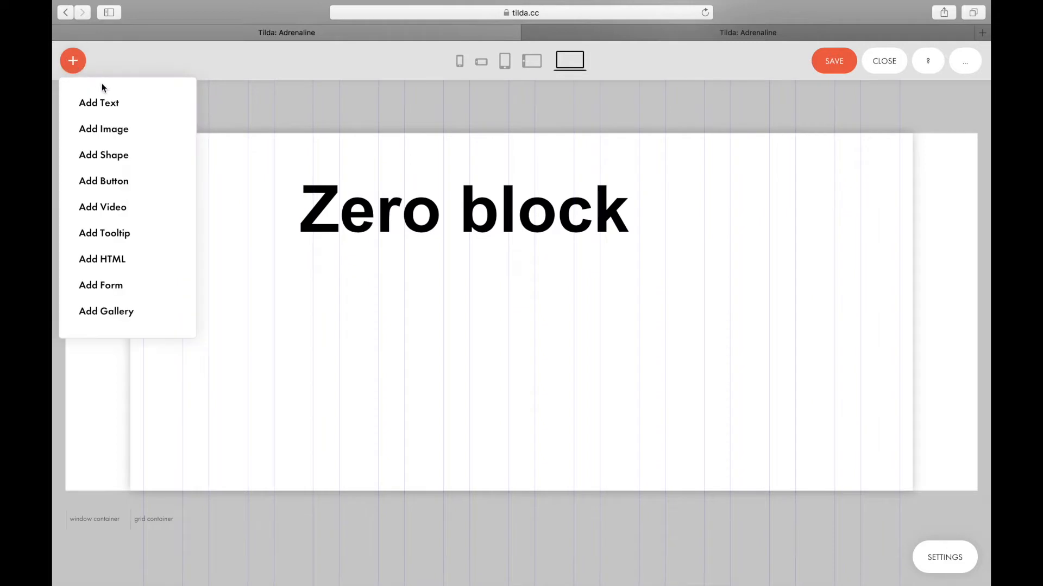
left_click(115, 131)
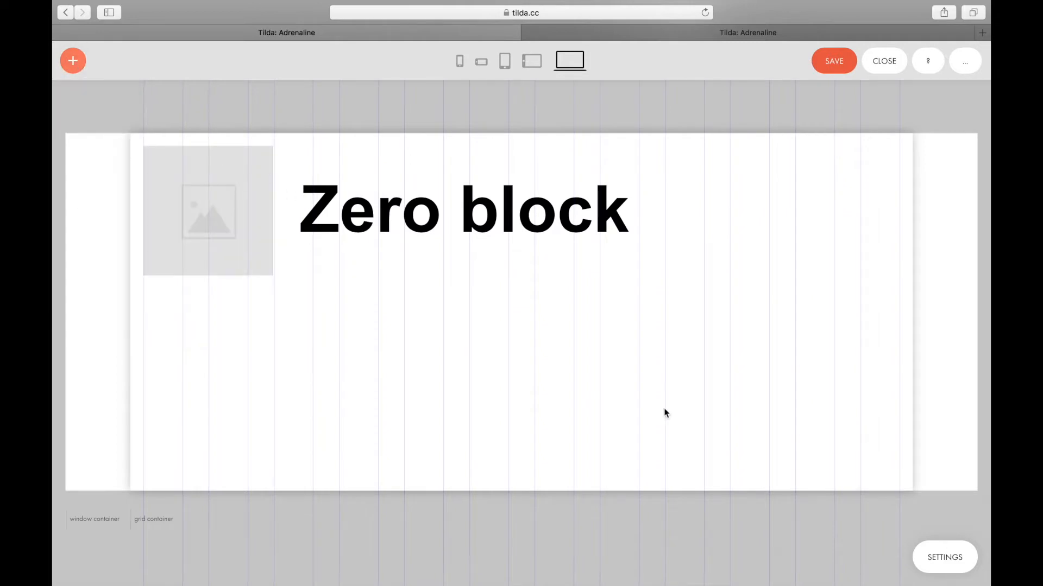
left_click(935, 567)
left_click(257, 263)
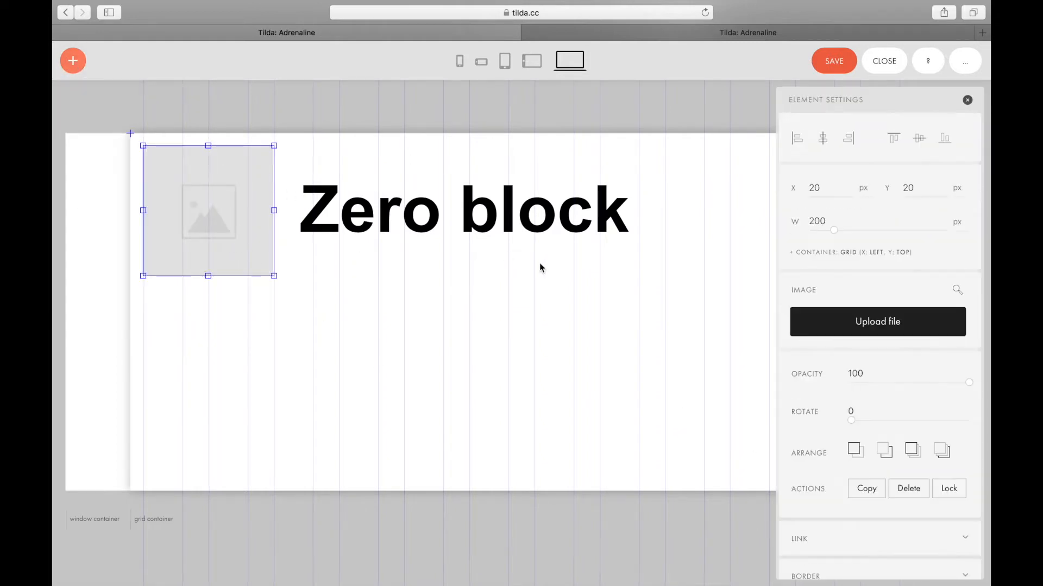
left_click(816, 318)
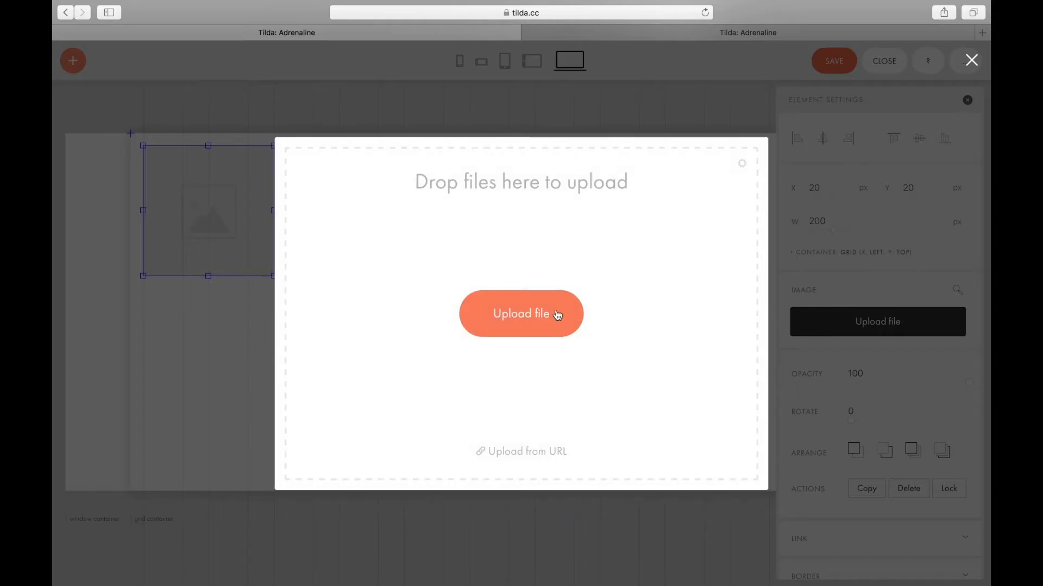
left_click(539, 317)
double_click(405, 119)
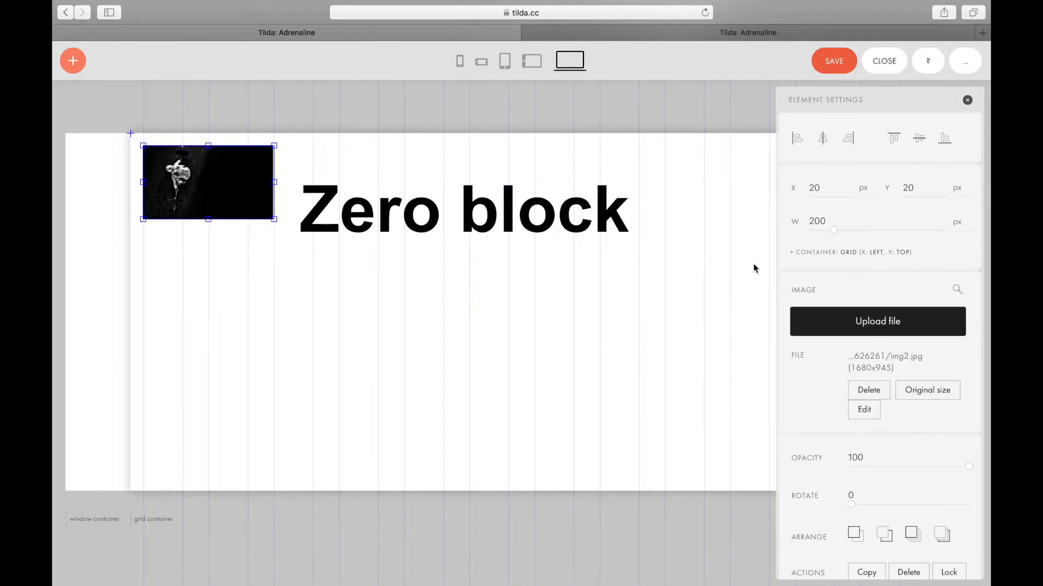
left_click(914, 397)
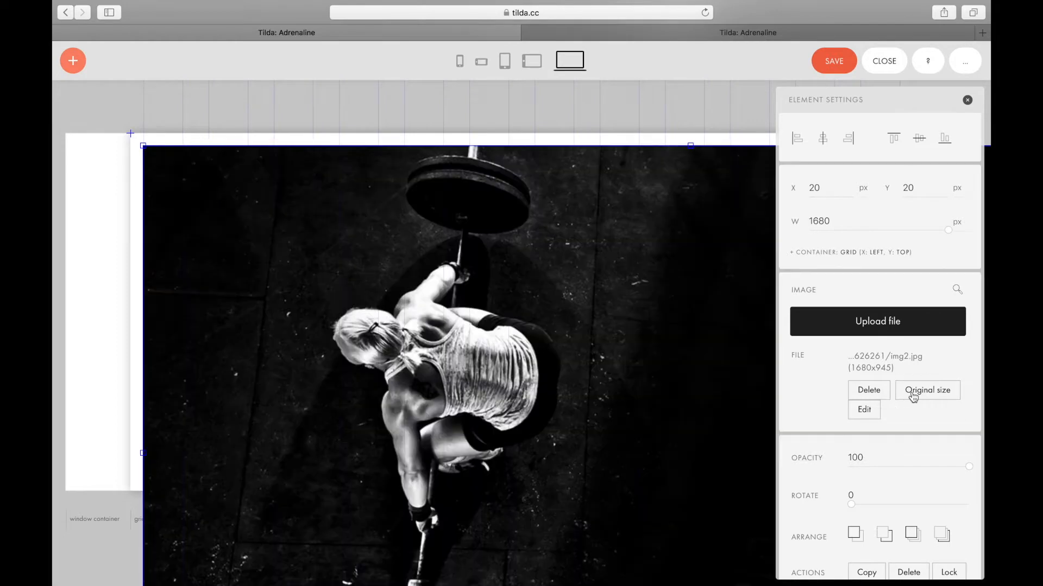
Move the crossfit photo up-left and set its width to 102%
left_click_drag(685, 341, 578, 307)
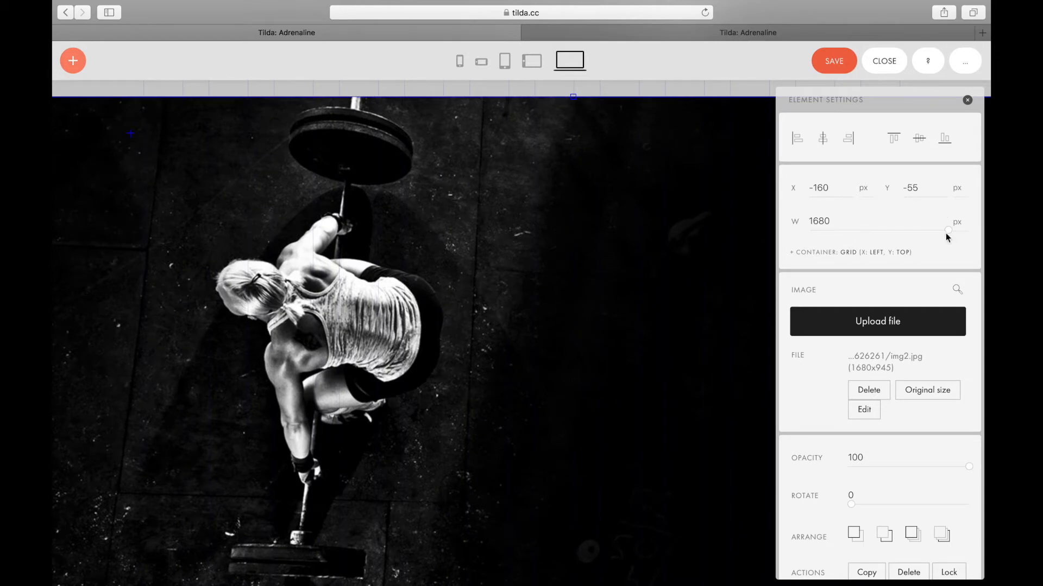
left_click(957, 223)
left_click(962, 228)
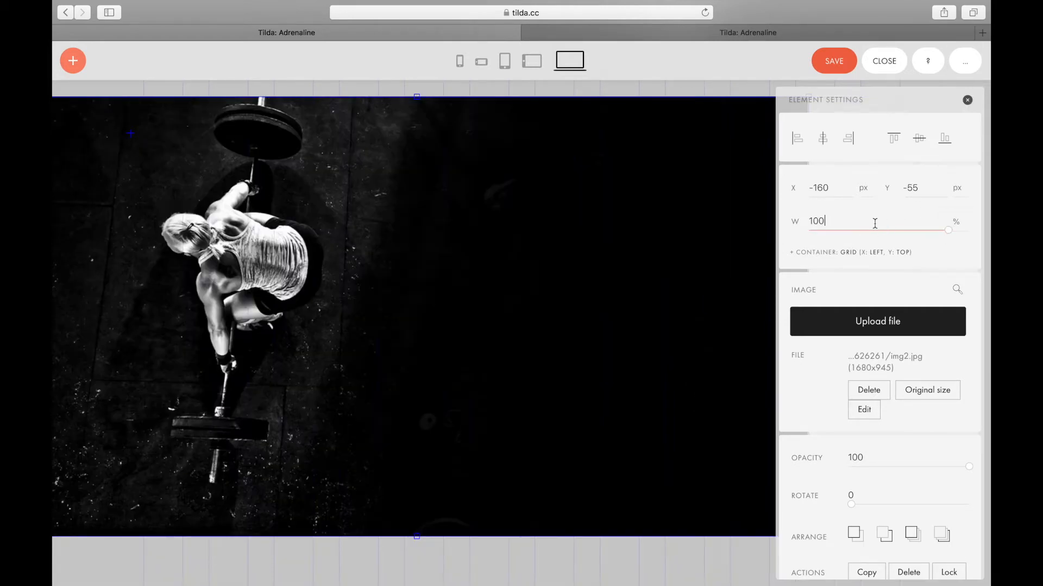
key("BackSpace")
type("2")
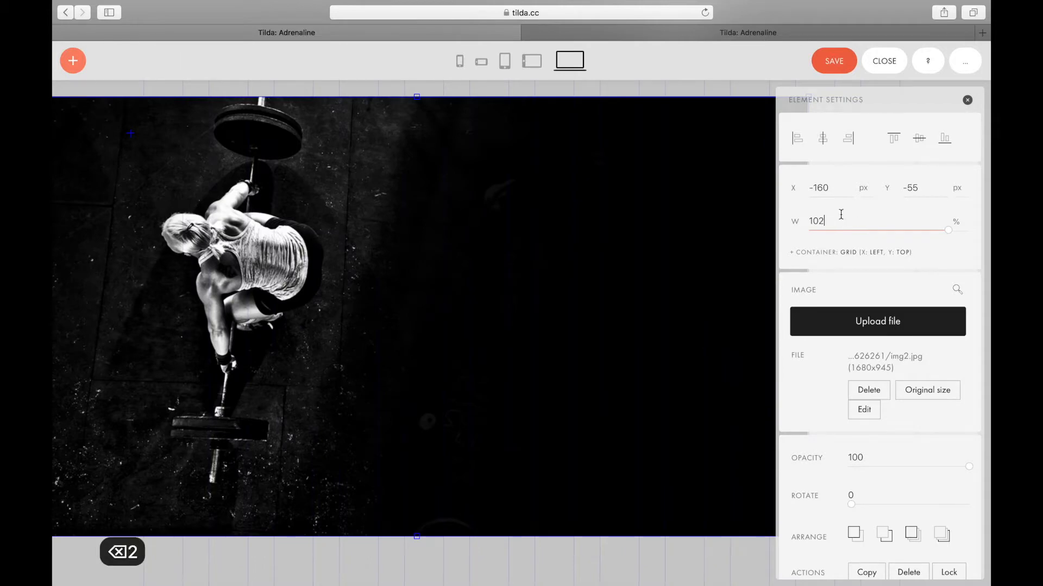
key("Return")
Anchor the photo to the Window Container centred on X and Y, and layer the heading above it
left_click(822, 252)
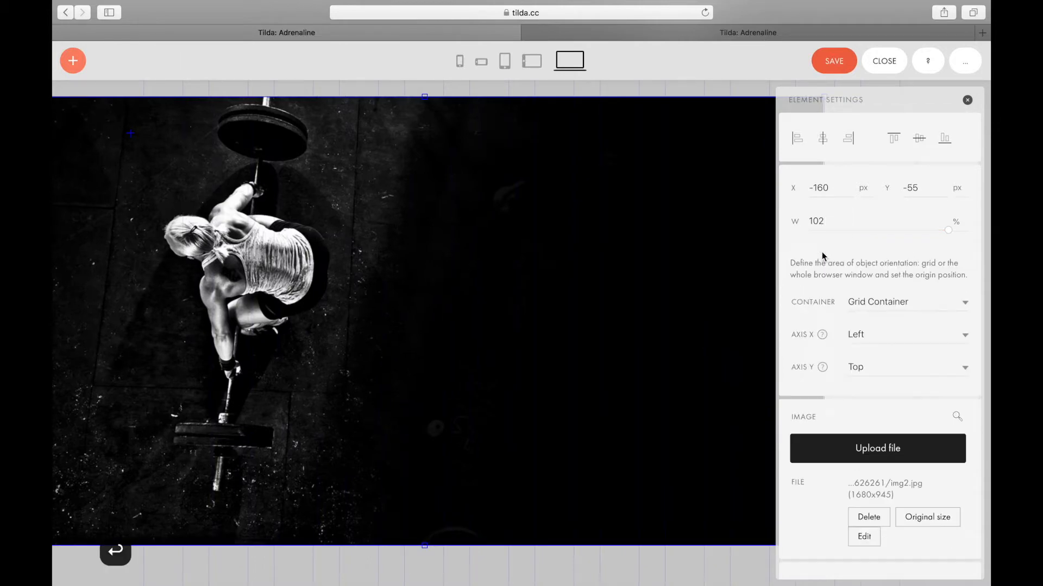
left_click(873, 309)
left_click(877, 315)
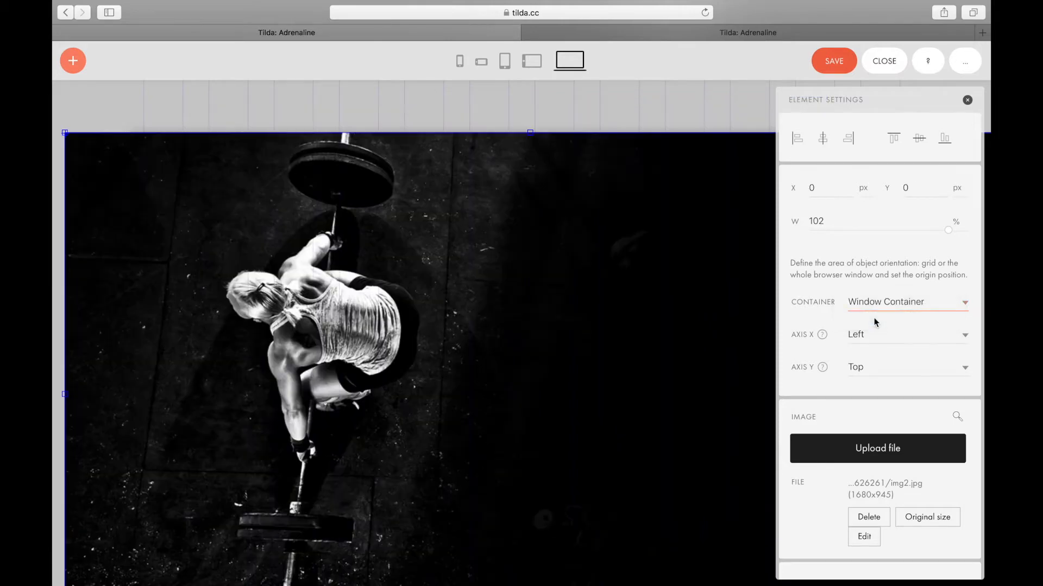
left_click(875, 335)
left_click(867, 348)
left_click(869, 368)
left_click(872, 380)
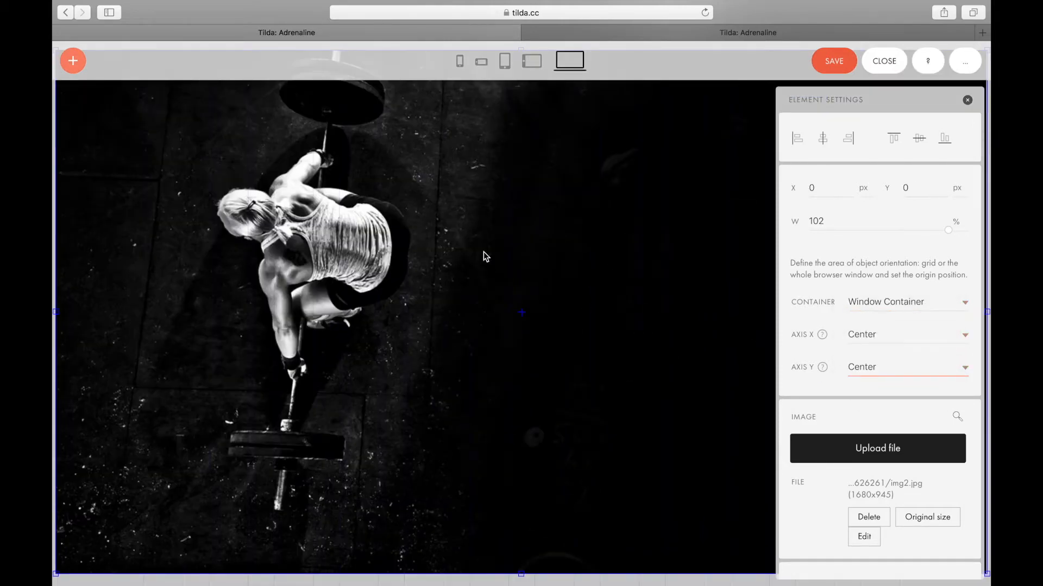
key("ctrl+l")
left_click_drag(128, 142, 125, 126)
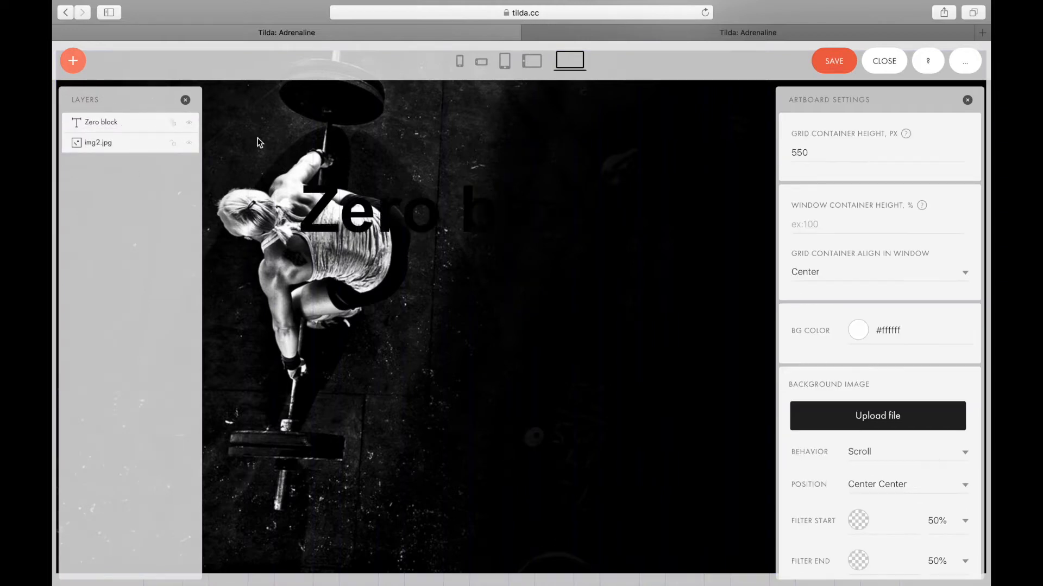
Set the heading font to JournalSans and its colour to white, then zoom the canvas to 80%
left_click(491, 217)
left_click(908, 411)
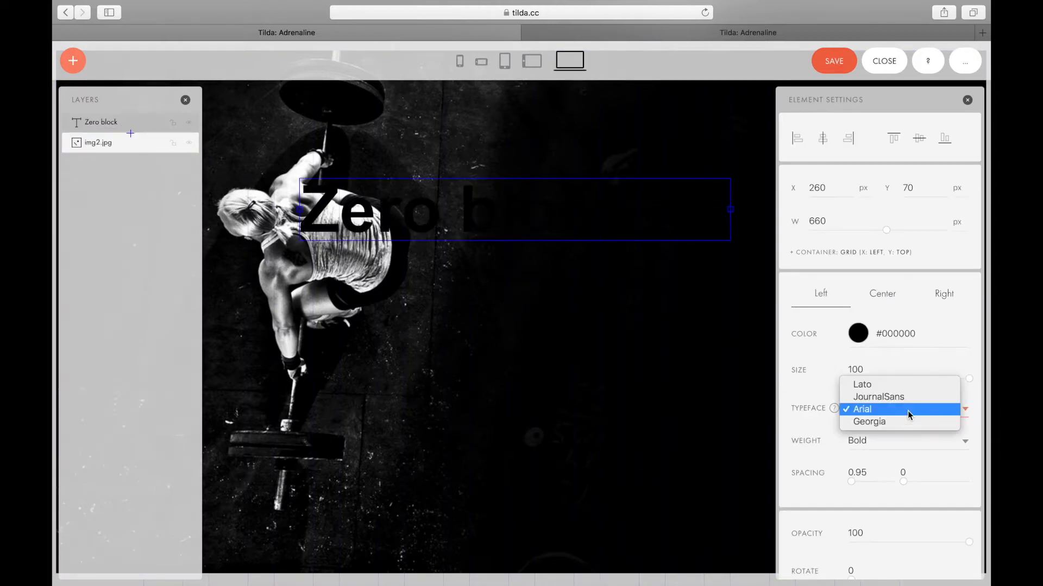
left_click(903, 399)
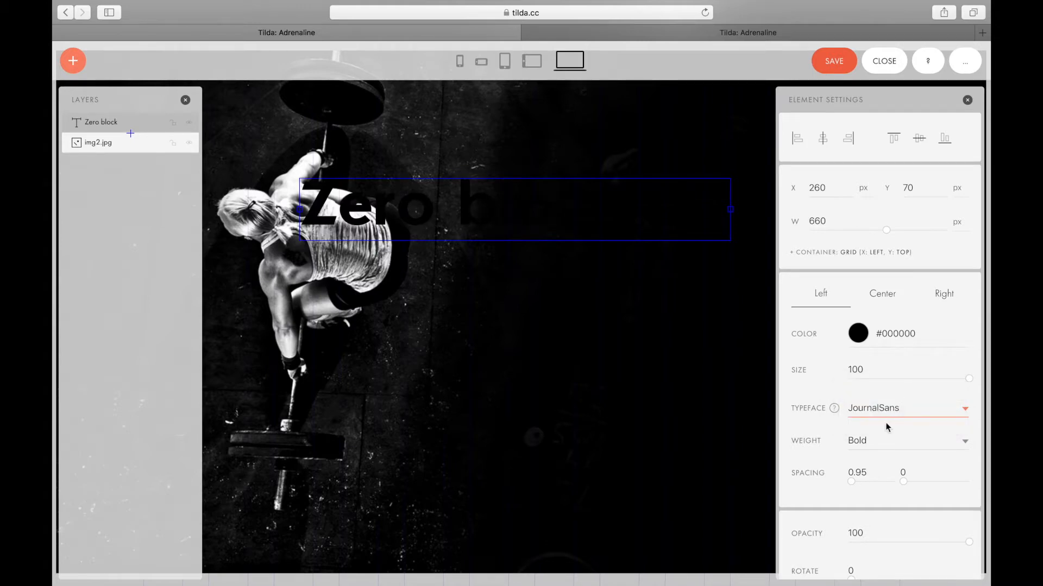
left_click(889, 333)
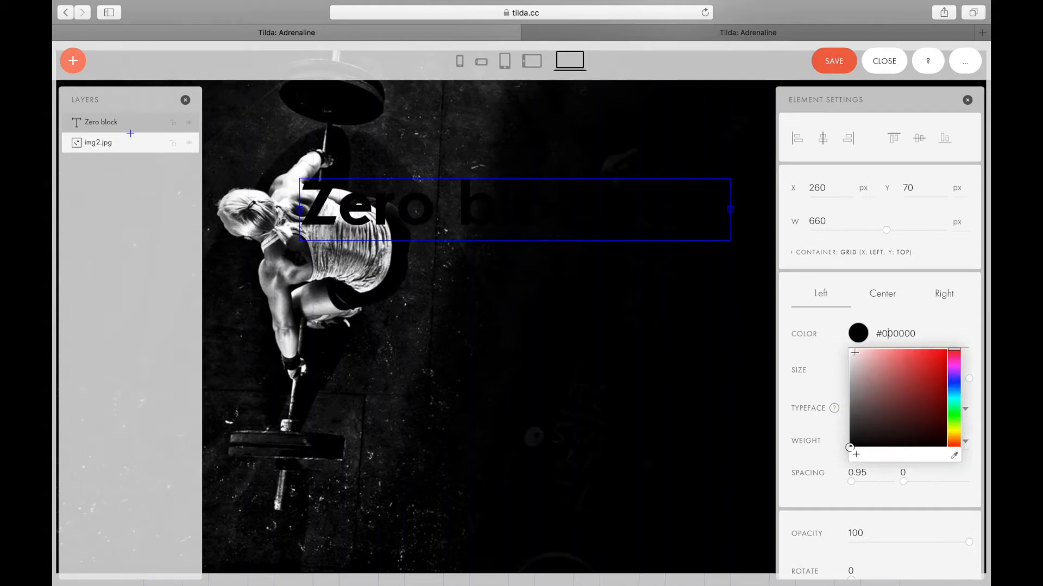
left_click_drag(856, 355, 837, 344)
double_click(556, 215)
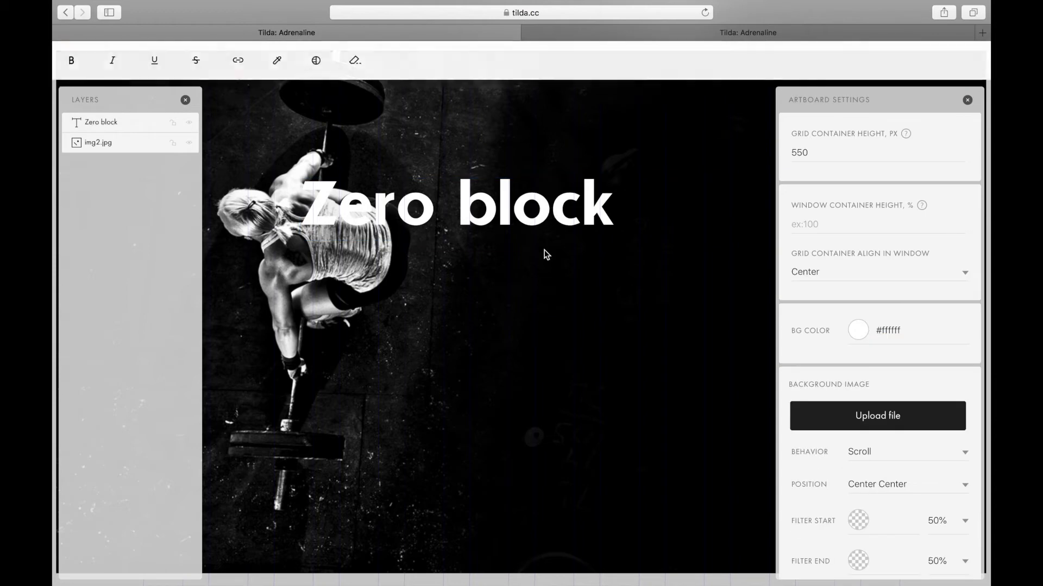
scroll(634, 294, "up", 3)
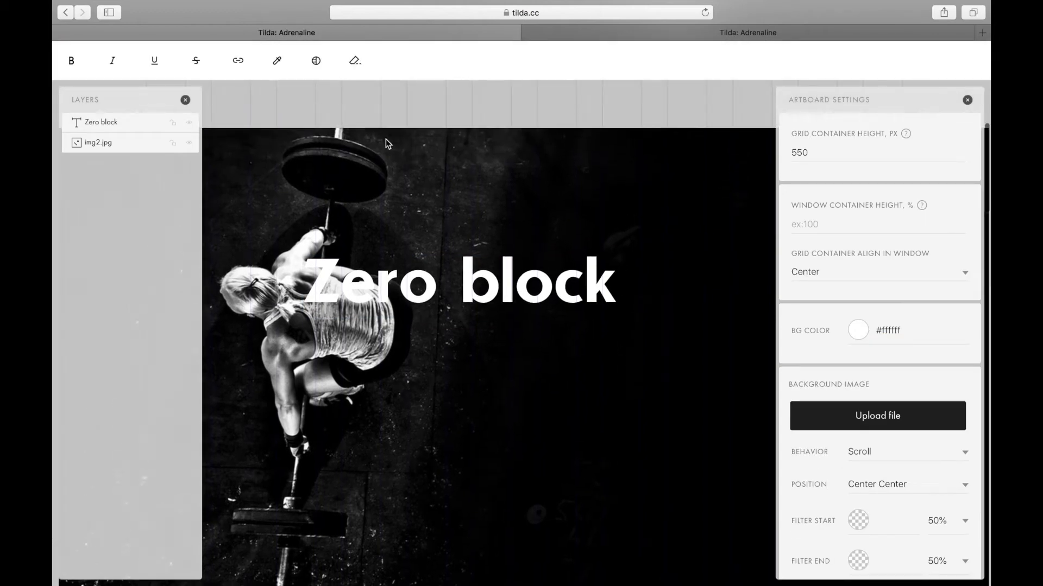
left_click(186, 101)
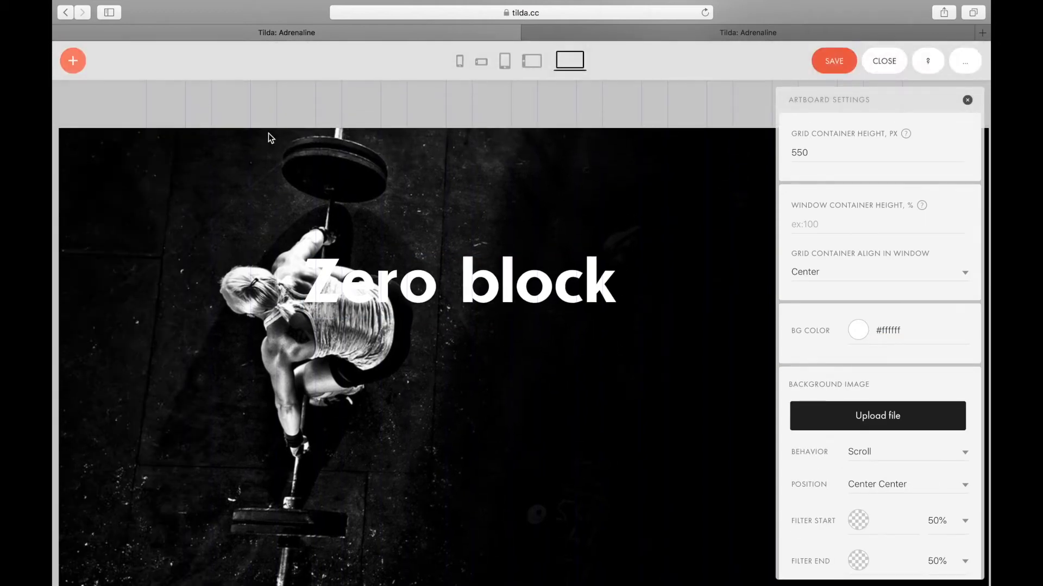
key("super+minus")
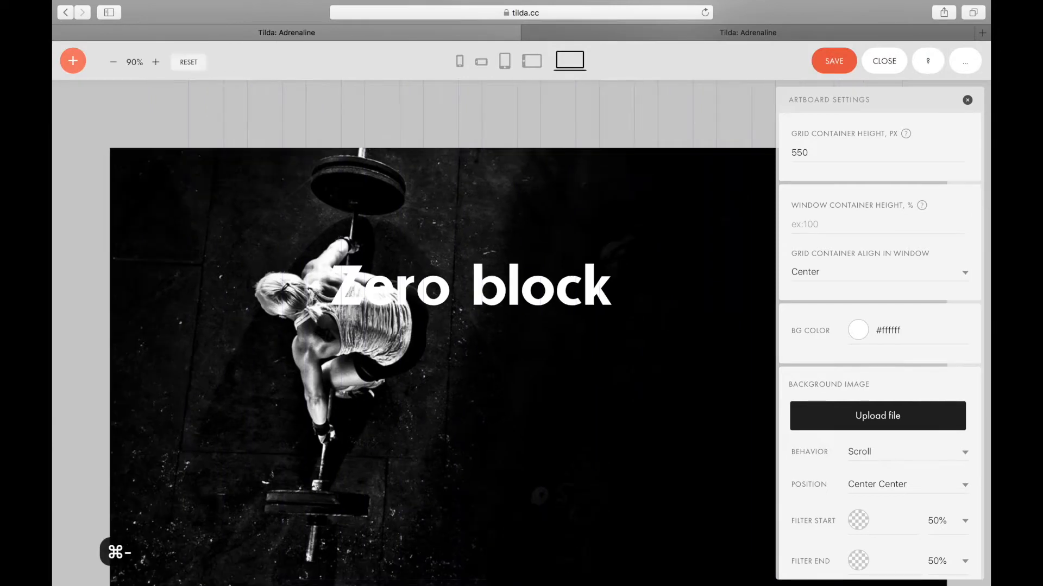
key("super+minus")
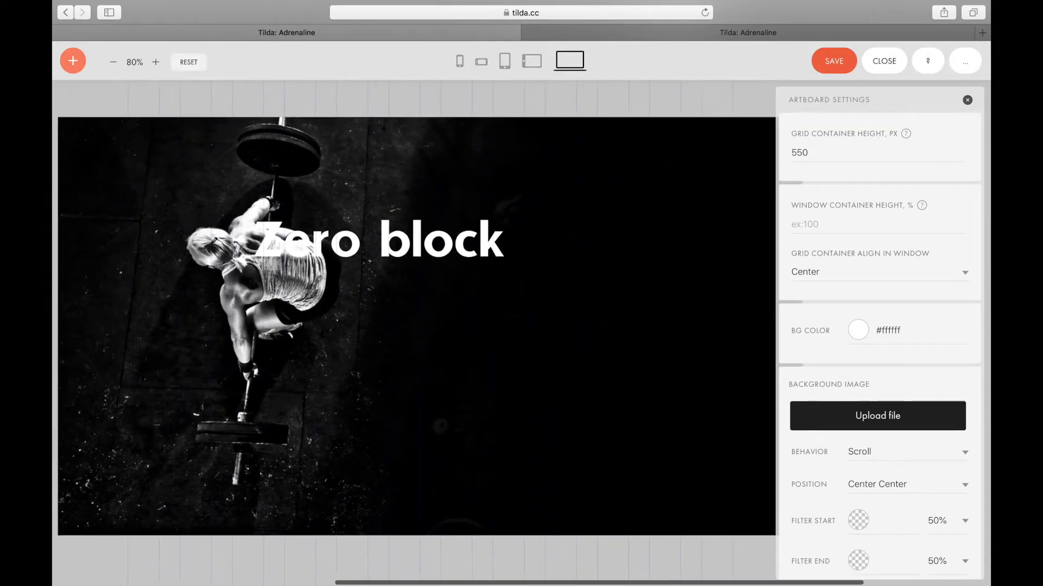
Replace the heading text with 'ADrenaline', displayed as ADRENALINE
left_click(460, 241)
double_click(455, 247)
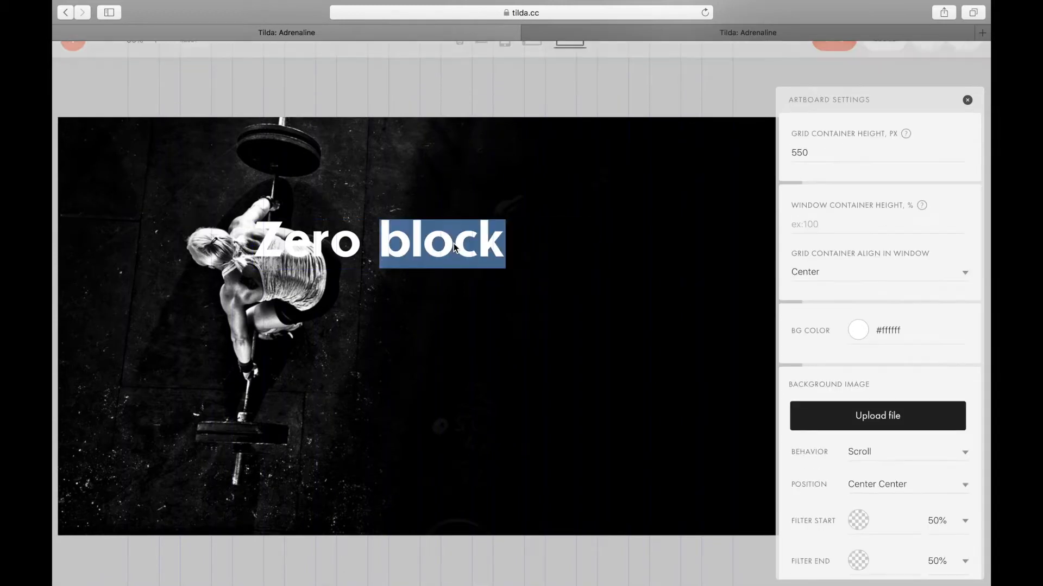
key("super+a")
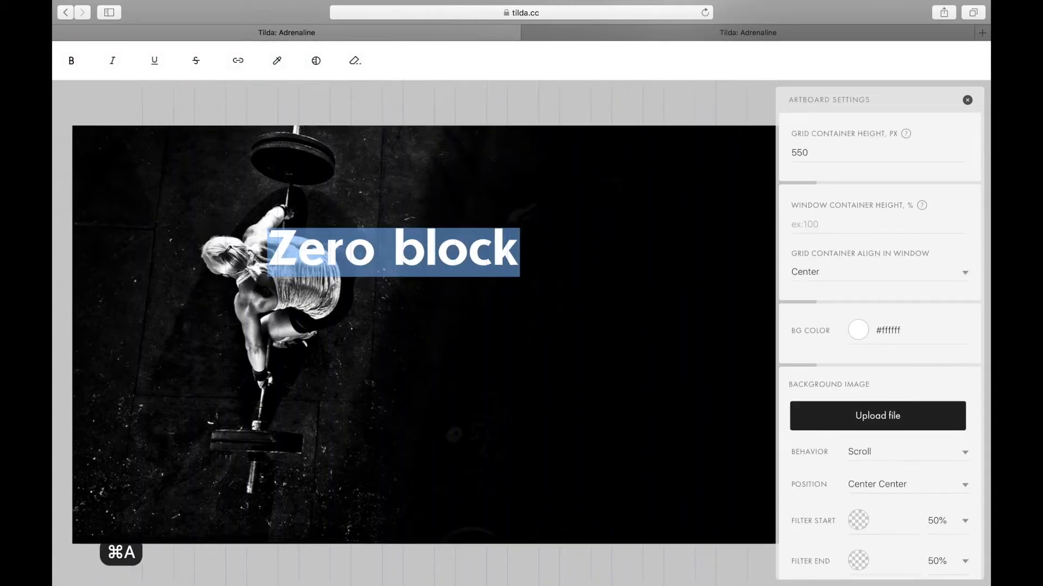
type("ADrenaline")
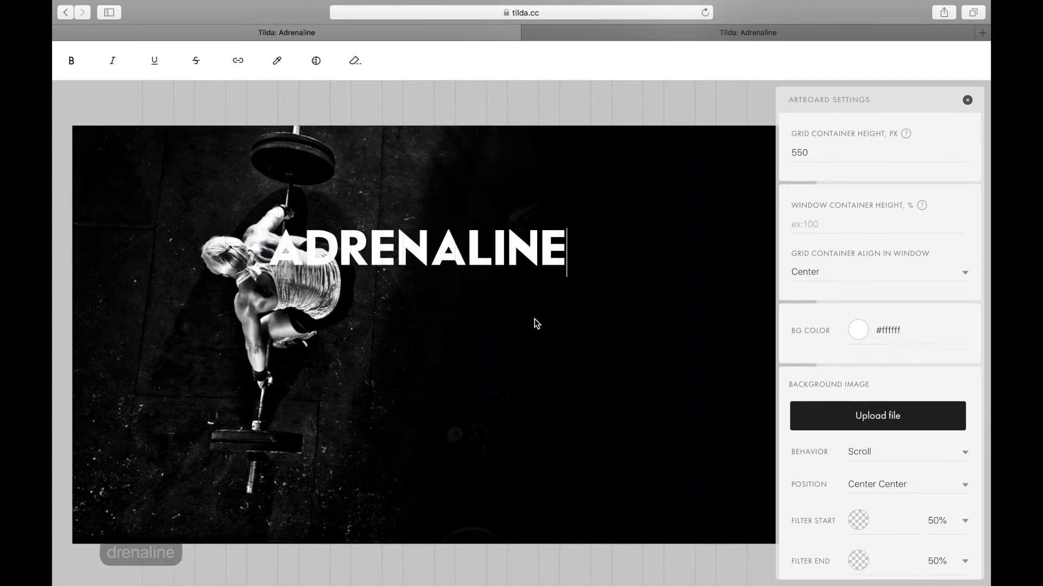
left_click(535, 367)
Inspect the Adrenaline logo text in the Figma mockup for reference
left_click(504, 251)
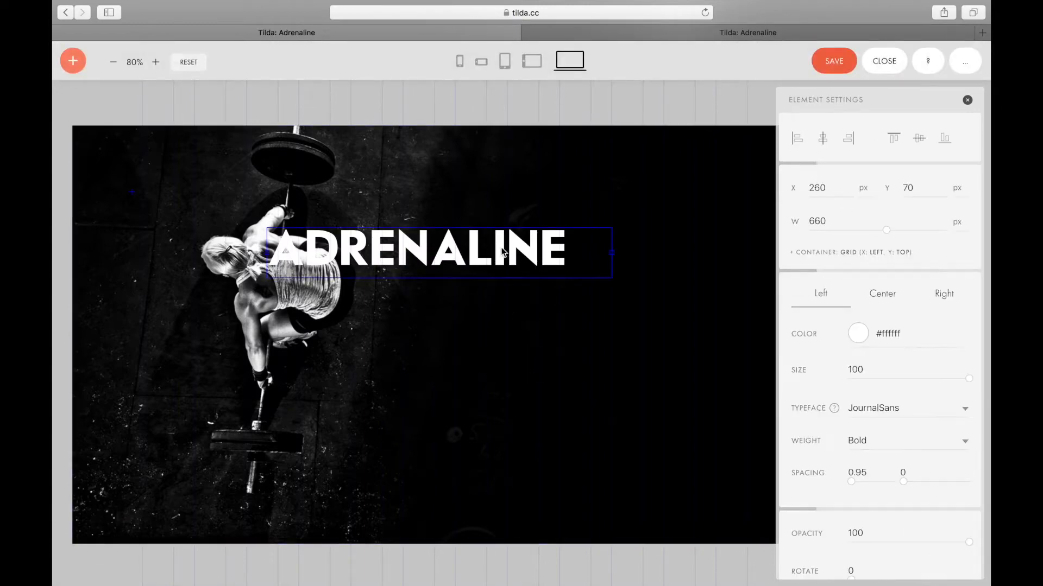
key("super+Tab")
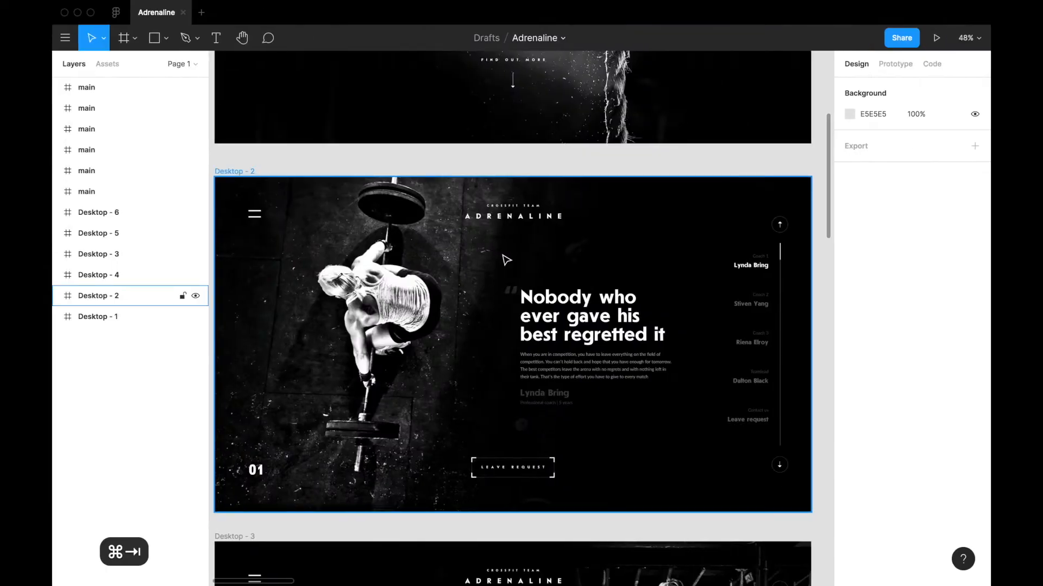
scroll(510, 249, "down", 1)
left_click(543, 217, "super")
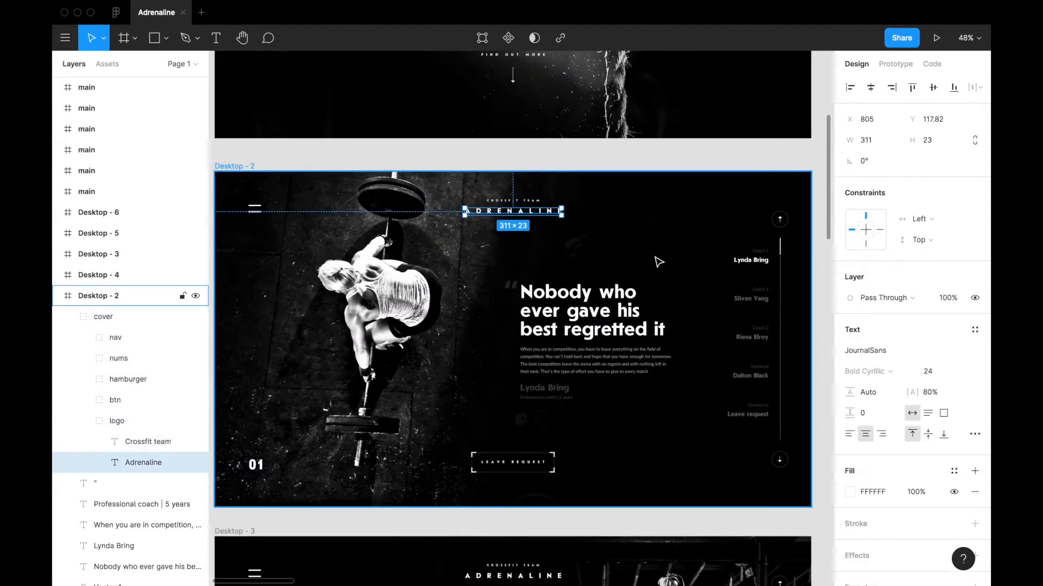
key("super+Tab")
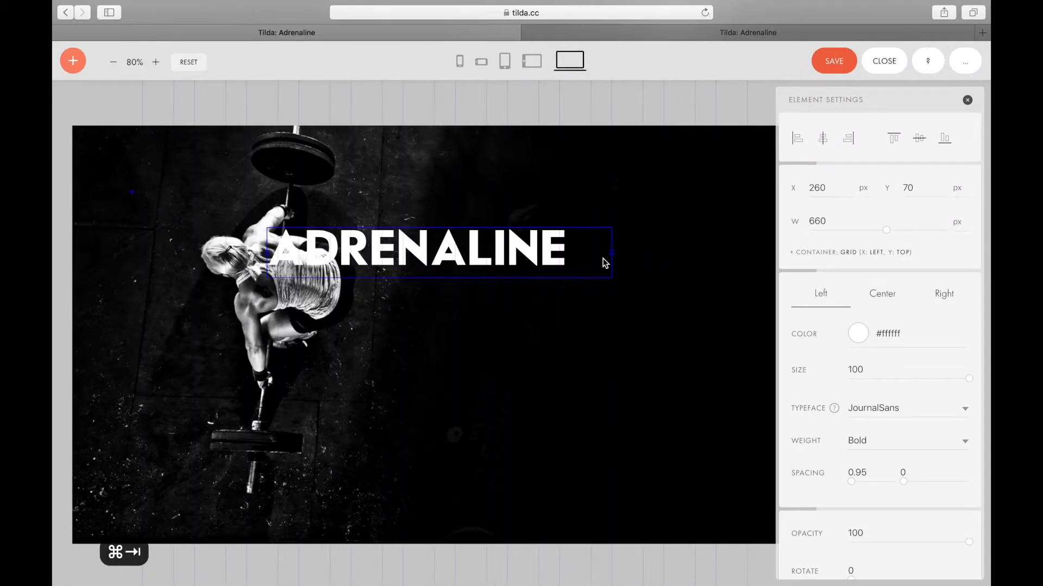
Widen ADRENALINE letter spacing to 4.5, centre-align it and shrink it to size 24
key("super+Right")
key("super+Right")
key("super+Right")
key("super+Right")
key("super+Right")
key("super+Right")
key("super+Right")
key("super+Right")
key("super+Right")
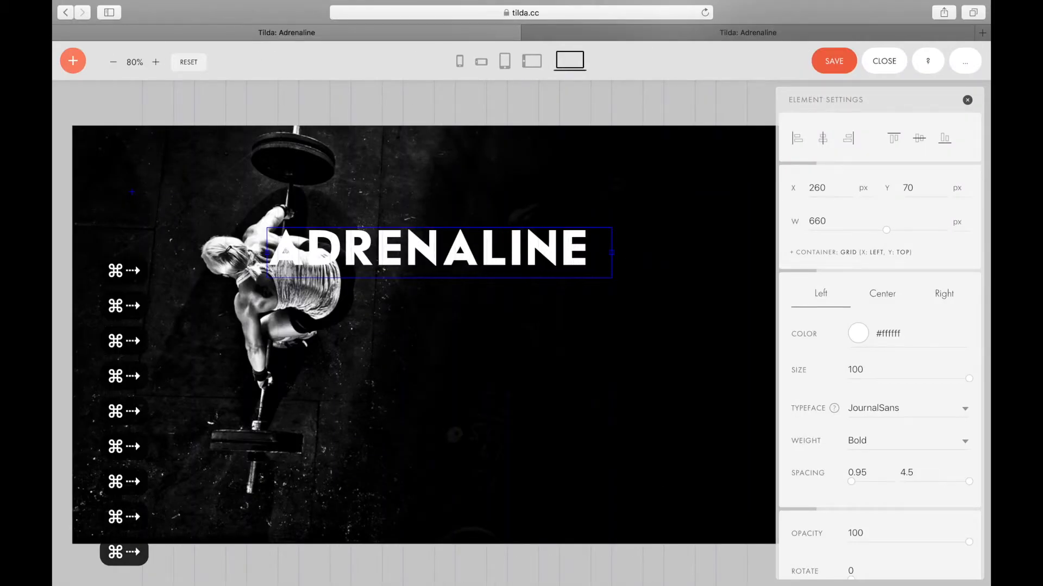
scroll(902, 423, "down", 1)
left_click(883, 286)
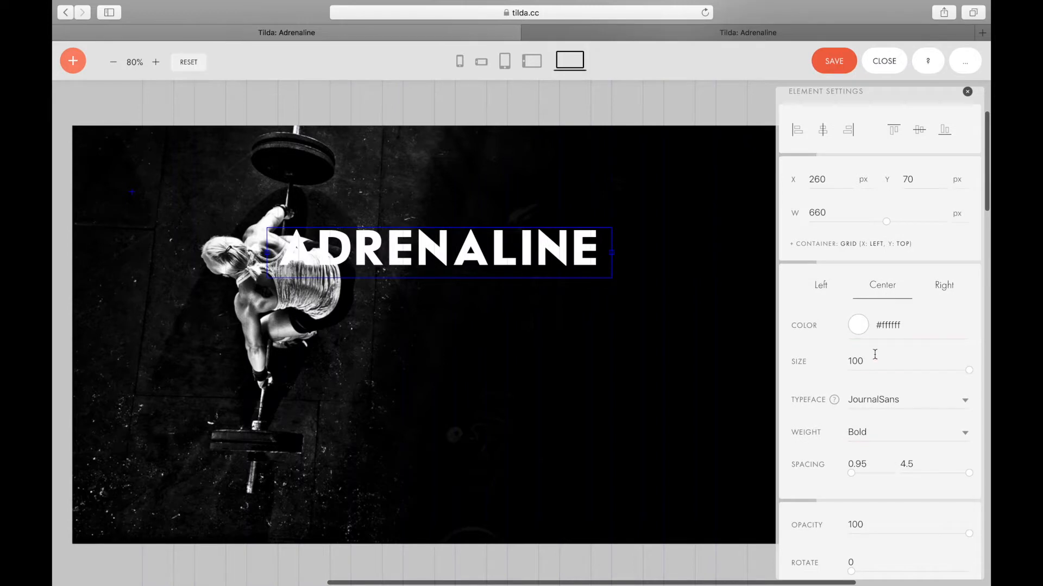
left_click_drag(971, 372, 870, 373)
Raise the letter spacing to 18 and move ADRENALINE near the photo's top edge
left_click_drag(489, 233, 463, 189)
key("super+Right")
key("super+Right")
key("super+Right")
key("super+Right")
key("super+Right")
key("super+Right")
key("super+Right")
key("super+Right")
key("super+Right")
key("super+Right")
key("super+Right")
key("super+Right")
key("super+Right")
key("super+Right")
key("super+Right")
key("super+Right")
key("super+Right")
key("super+Right")
key("super+Right")
key("super+Right")
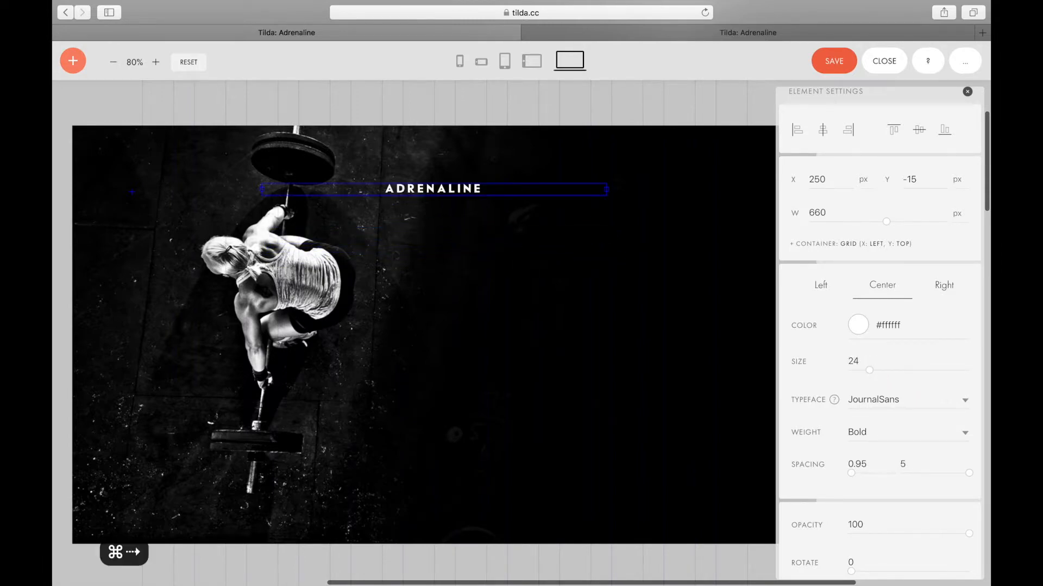
key("super+Right")
key("super+Right")
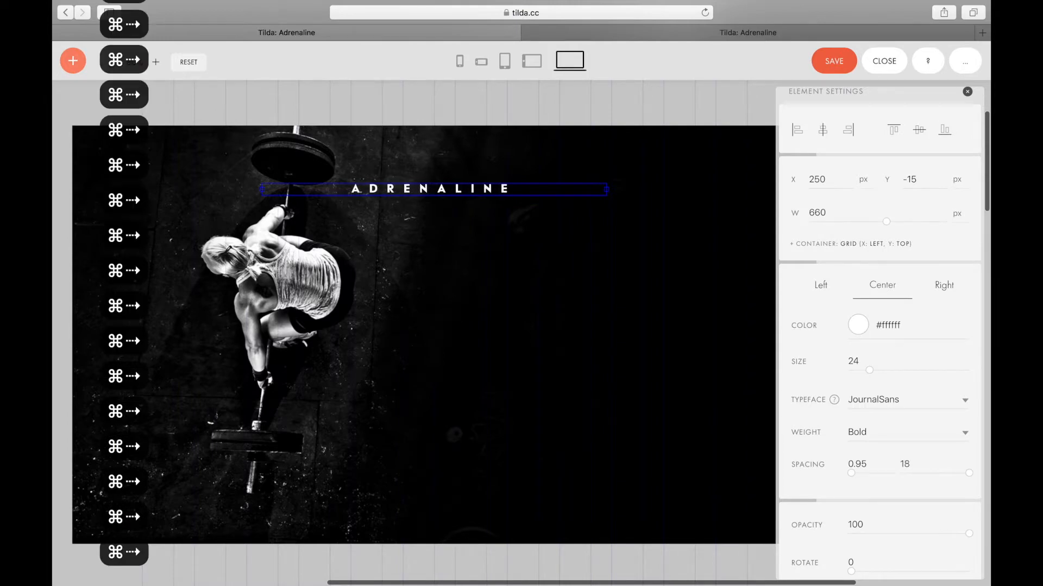
left_click_drag(464, 191, 479, 168)
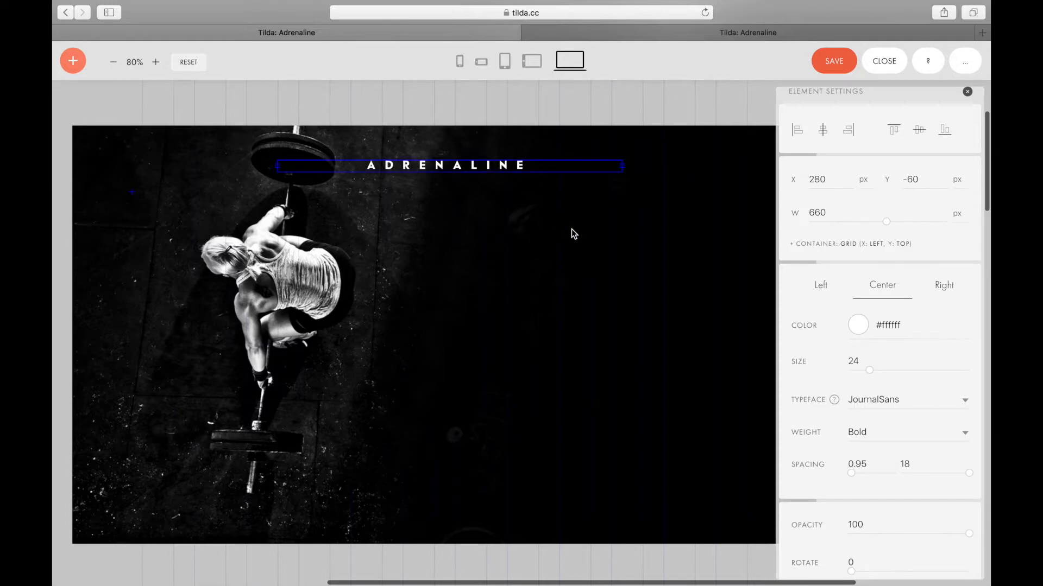
Compare with the Figma mockup and reselect the ADRENALINE text element
key("super+Tab")
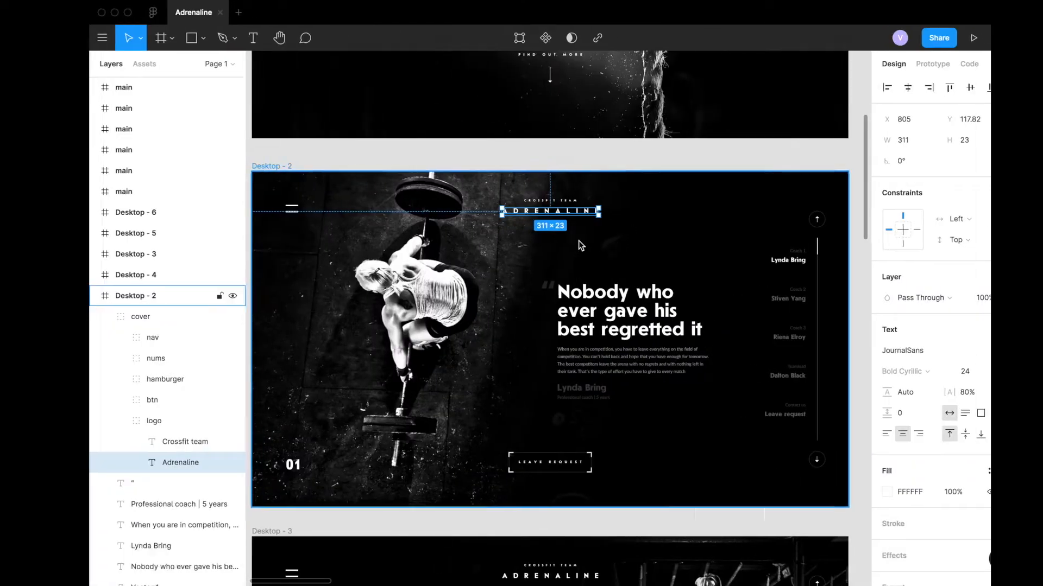
key("super+Tab")
scroll(510, 179, "up", 1)
scroll(510, 179, "left", 1)
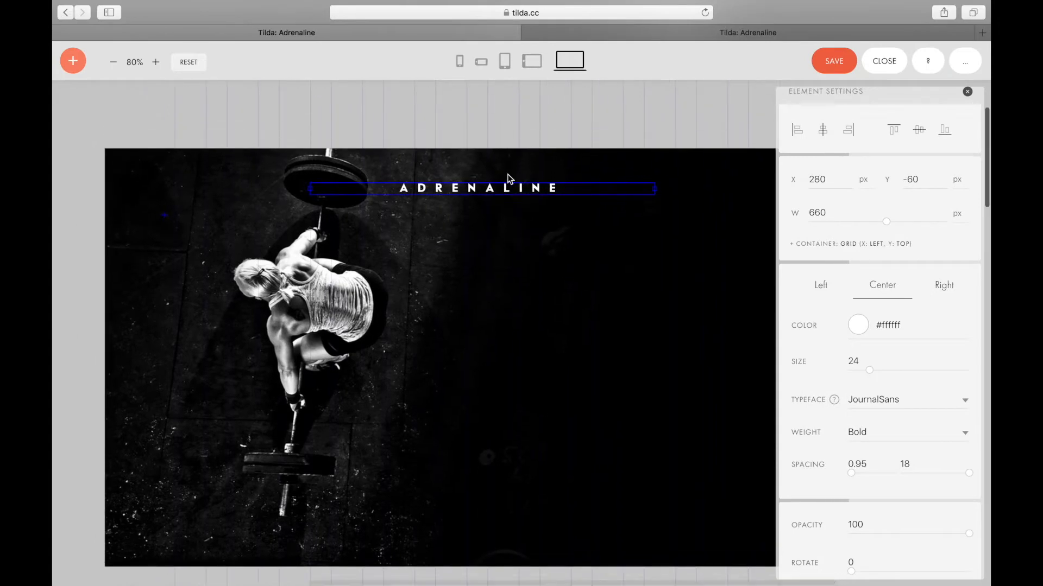
scroll(839, 208, "up", 1)
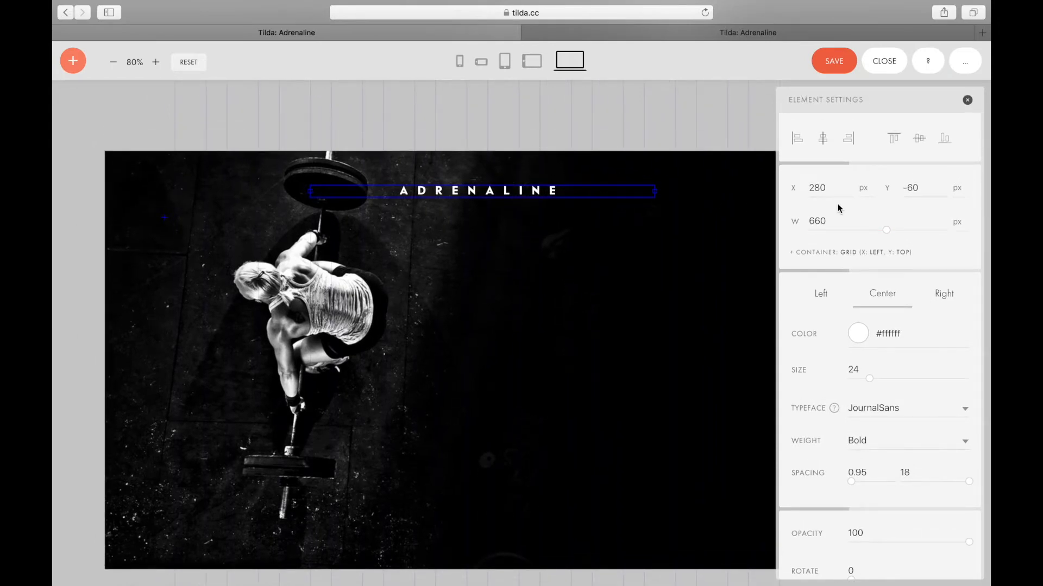
left_click(709, 191)
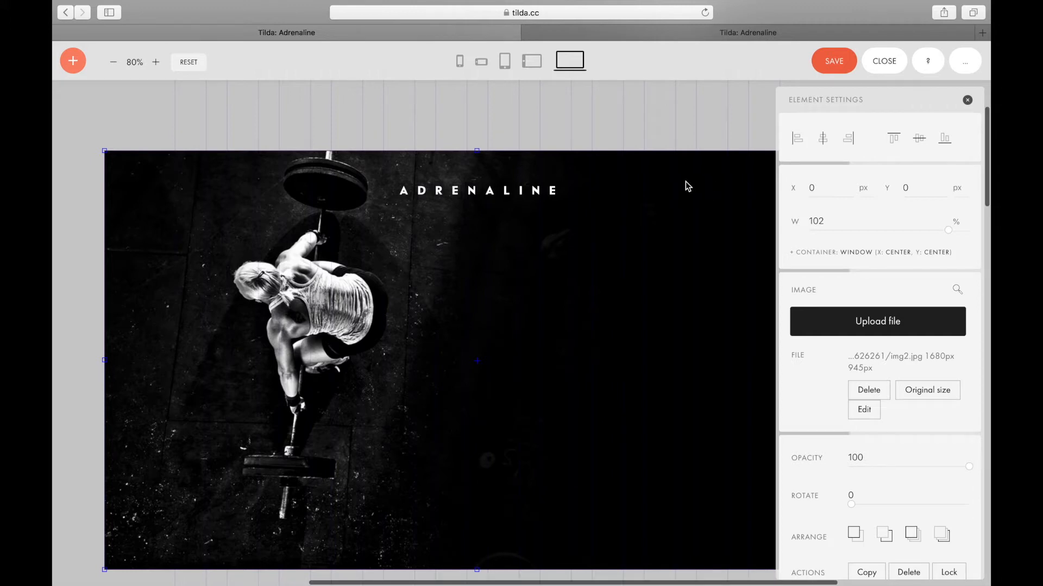
left_click(506, 194)
scroll(531, 228, "down", 1)
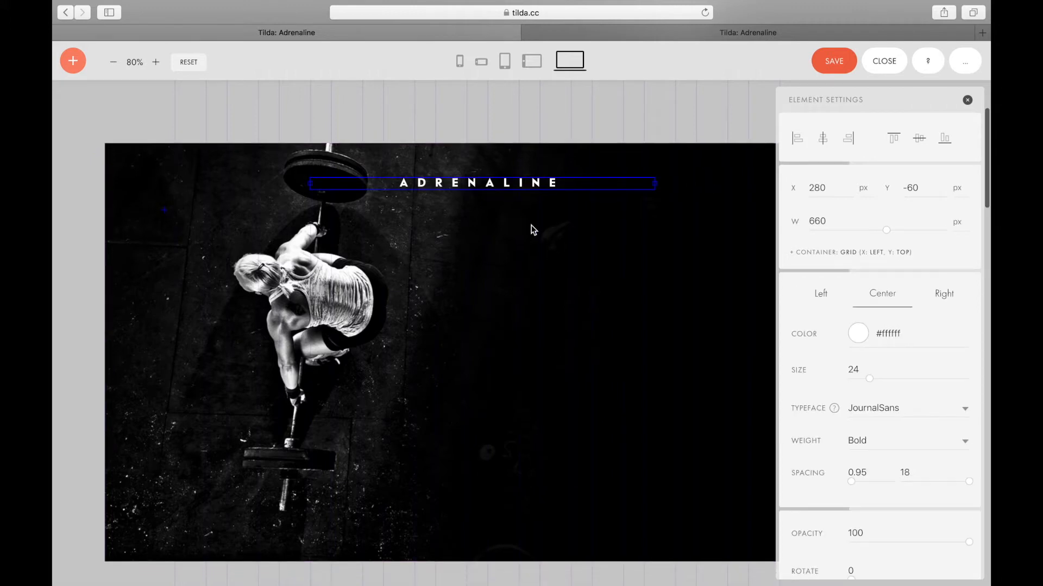
scroll(530, 228, "right", 3)
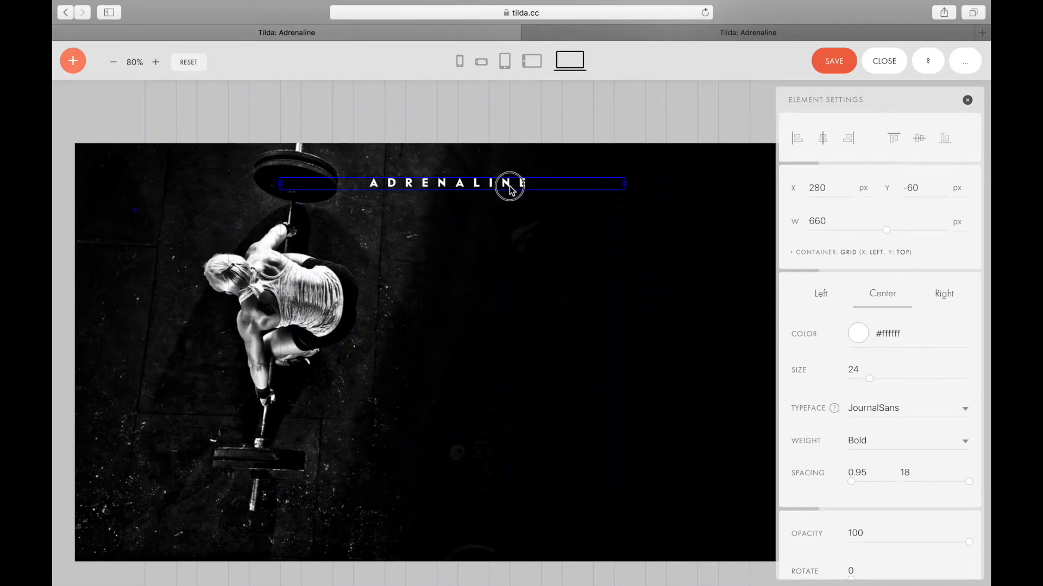
Anchor ADRENALINE to the Window Container, centred horizontally with a top vertical anchor
double_click(510, 186)
left_click(519, 205)
left_click(506, 183)
left_click(852, 253)
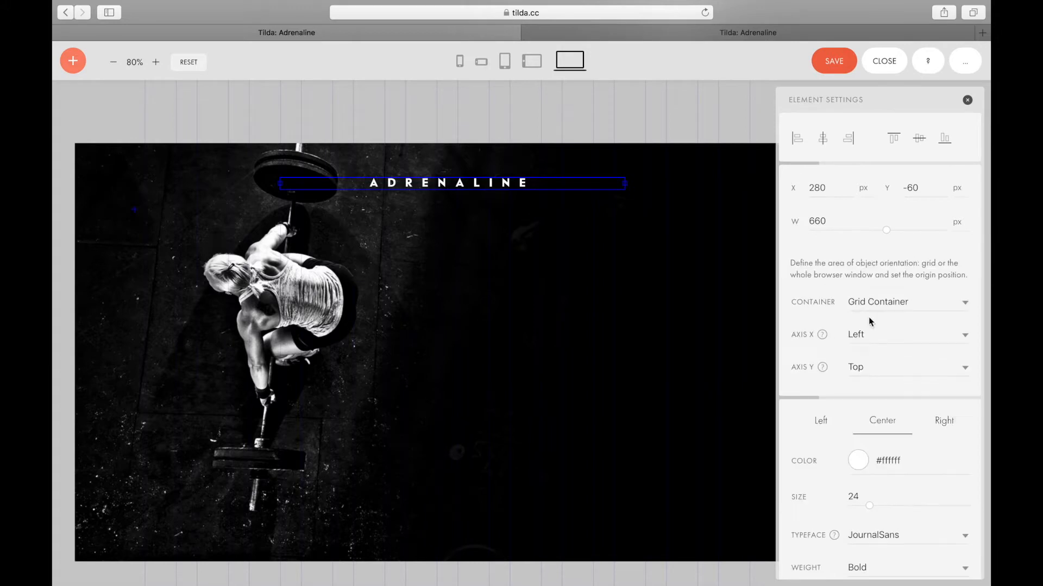
left_click(895, 311)
left_click(888, 319)
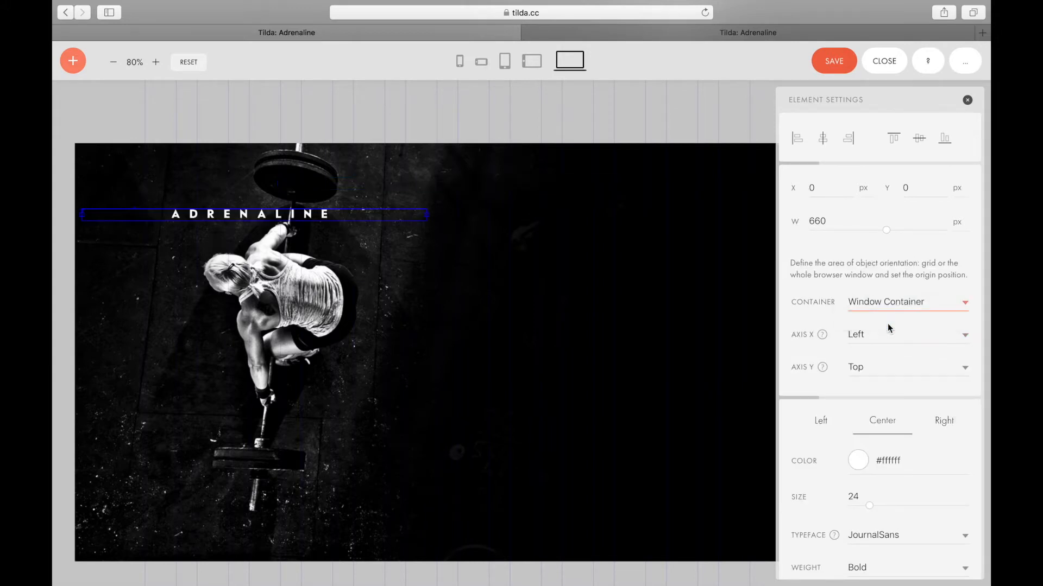
left_click(887, 331)
left_click(885, 349)
left_click(885, 368)
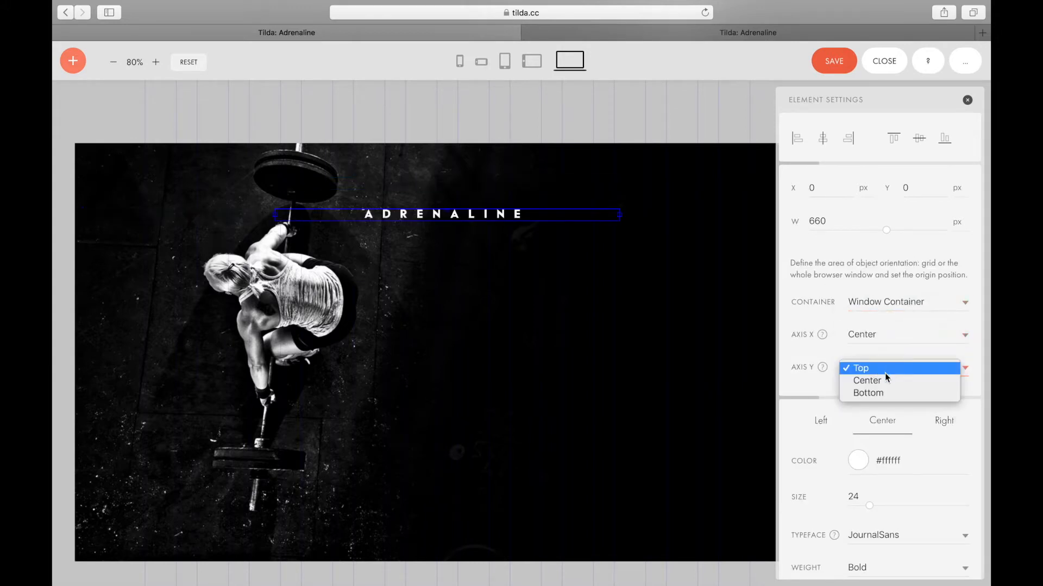
left_click(884, 369)
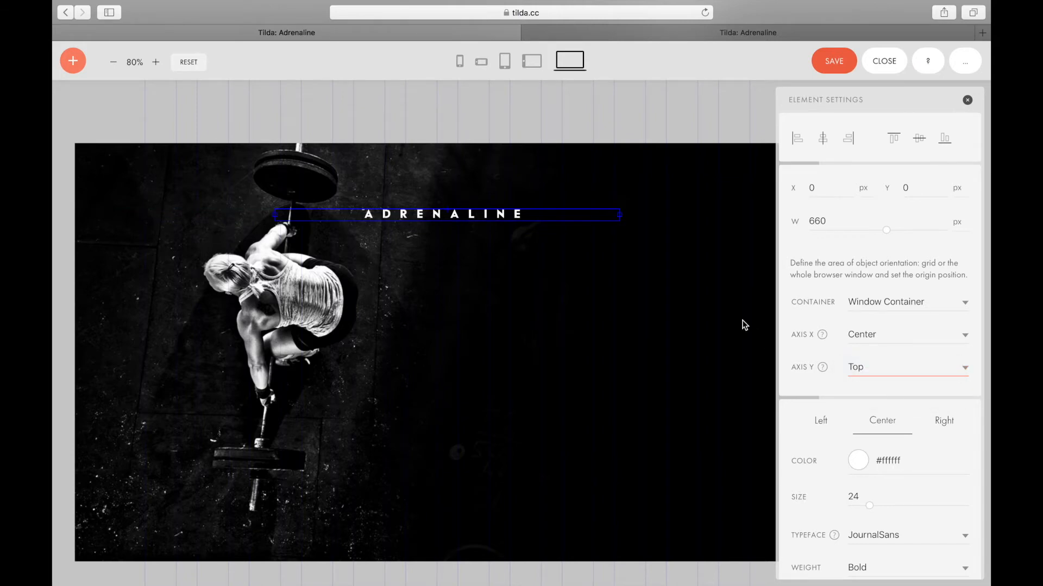
key("Down")
key("Return")
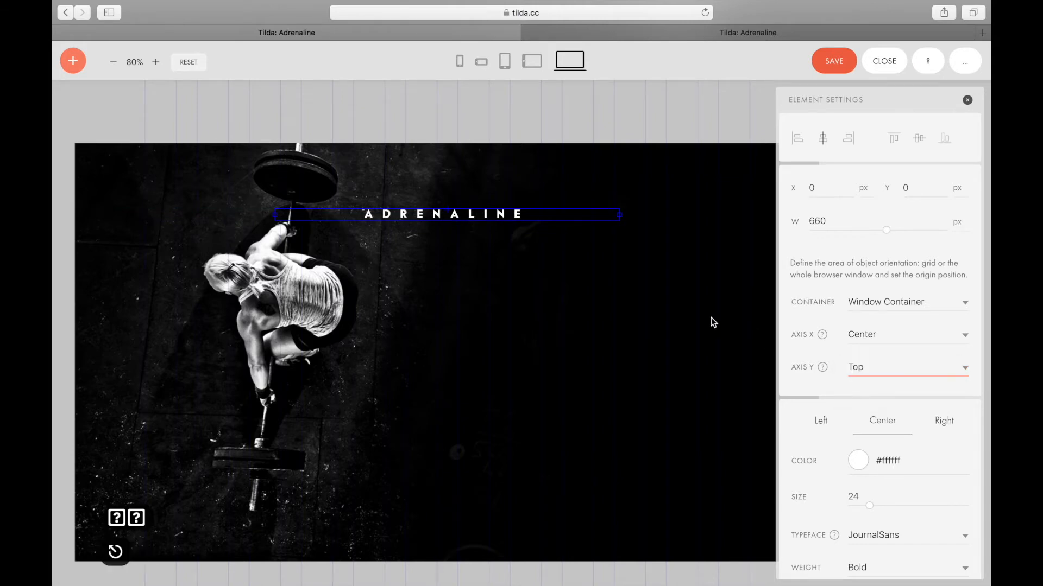
Move ADRENALINE about 55 px up to sit at X 0, Y -45
double_click(467, 216)
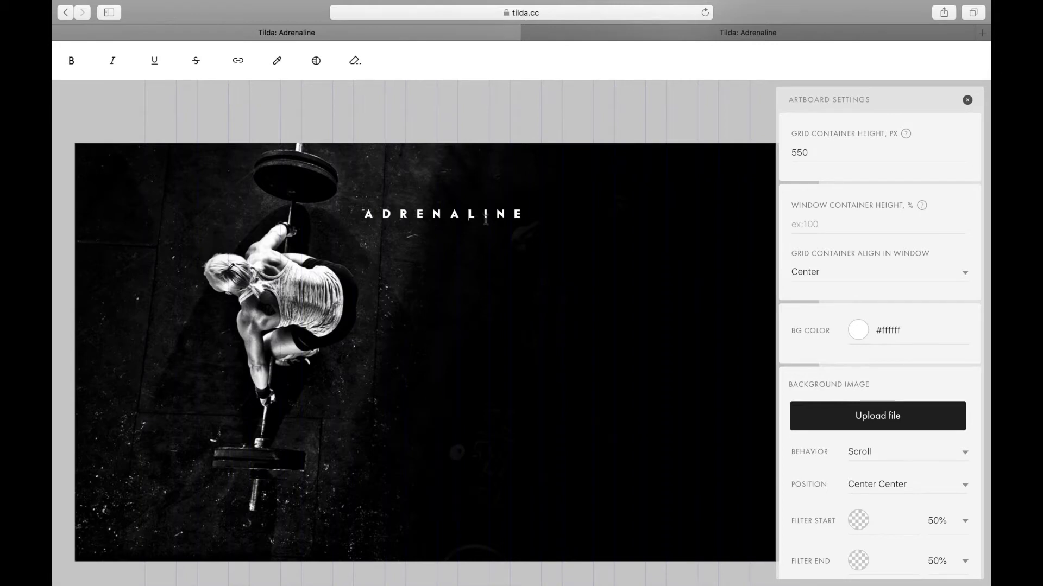
left_click(482, 273)
left_click_drag(487, 217, 483, 187)
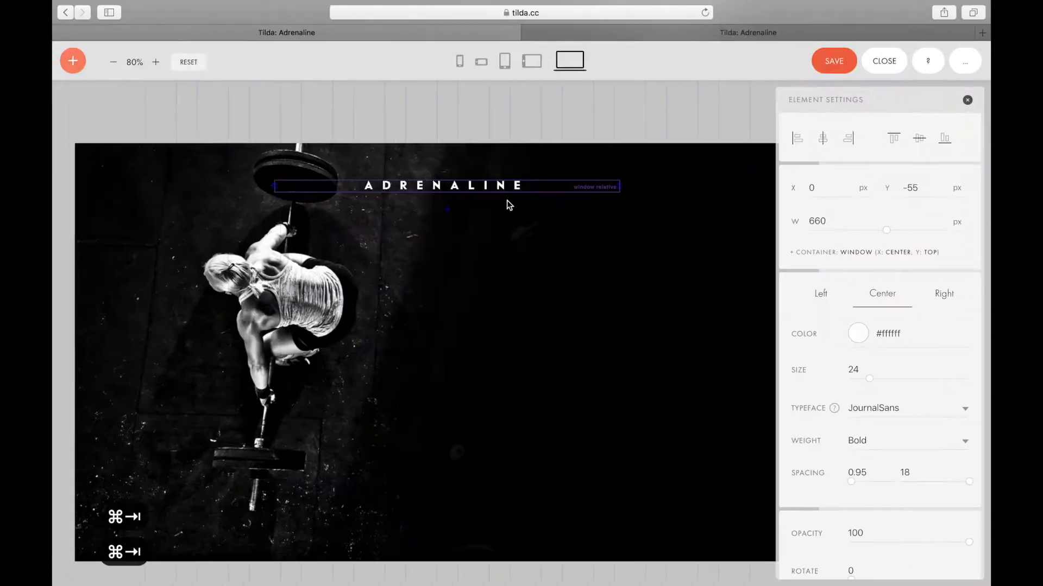
left_click_drag(490, 186, 490, 190)
Check against the Figma mockup, save the Zero Block and switch to the page preview
key("super+Tab")
key("super+Tab")
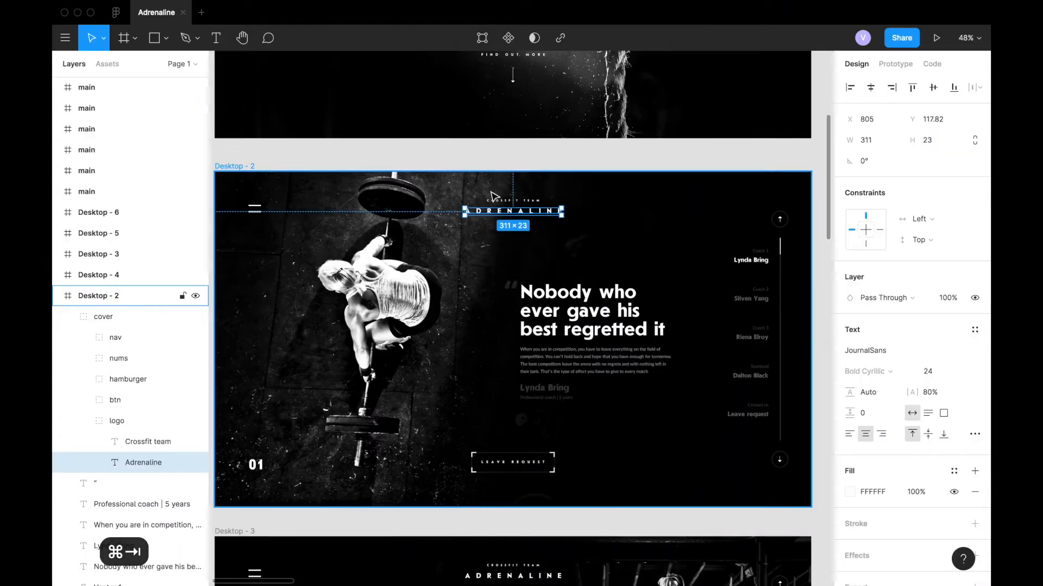
key("super+Tab")
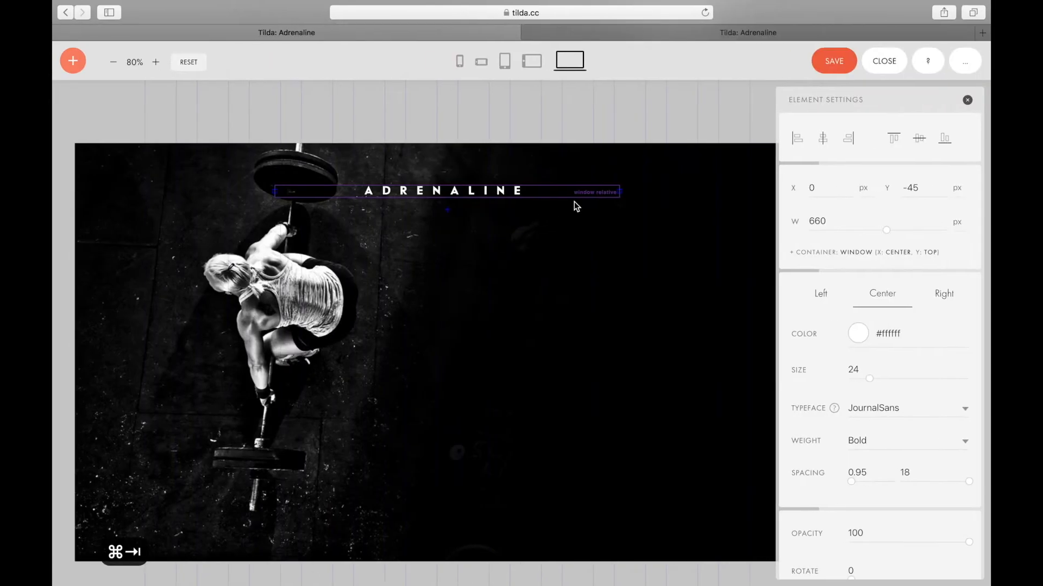
left_click(828, 69)
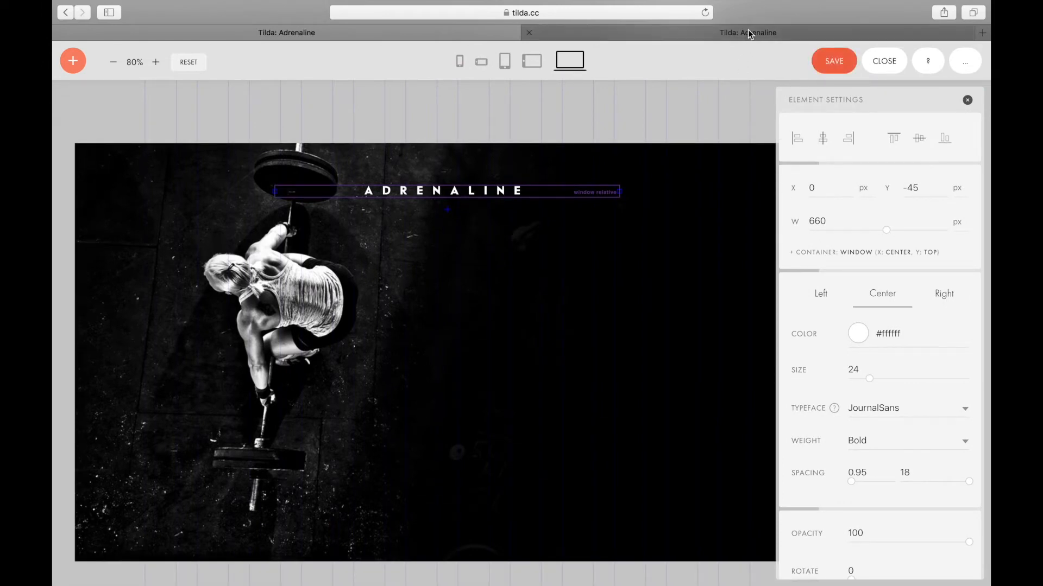
left_click(722, 33)
Reload the preview to check the saved block, then return to the editor's Artboard Settings
left_click(705, 12)
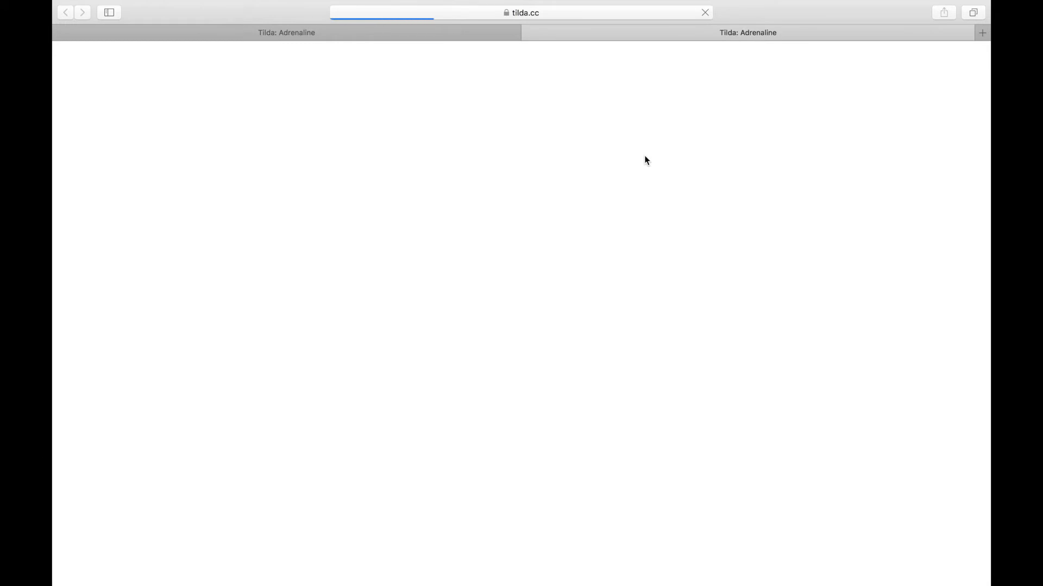
scroll(646, 160, "down", 10)
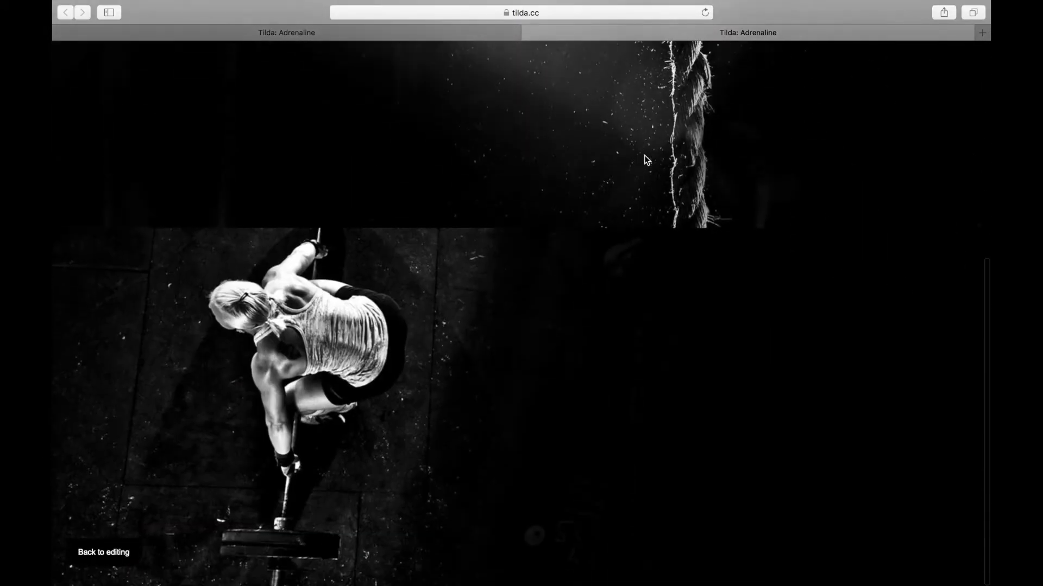
scroll(646, 160, "up", 1)
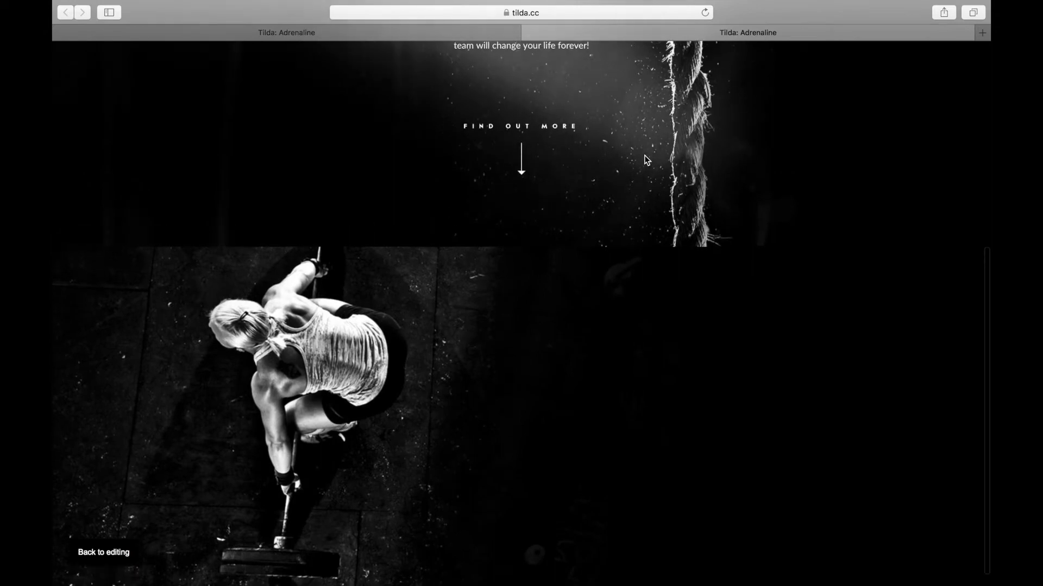
scroll(646, 160, "down", 1)
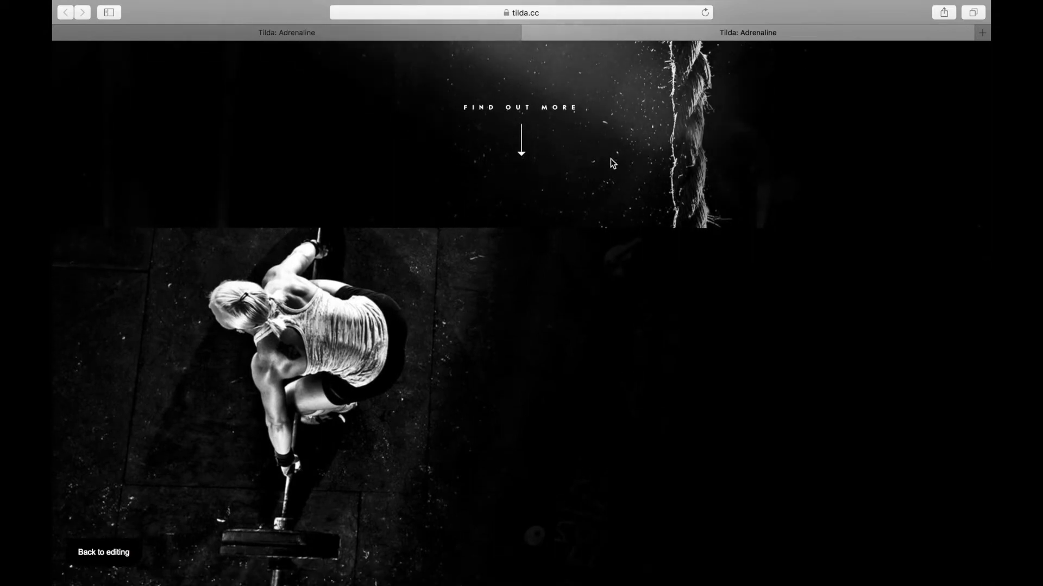
left_click(460, 31)
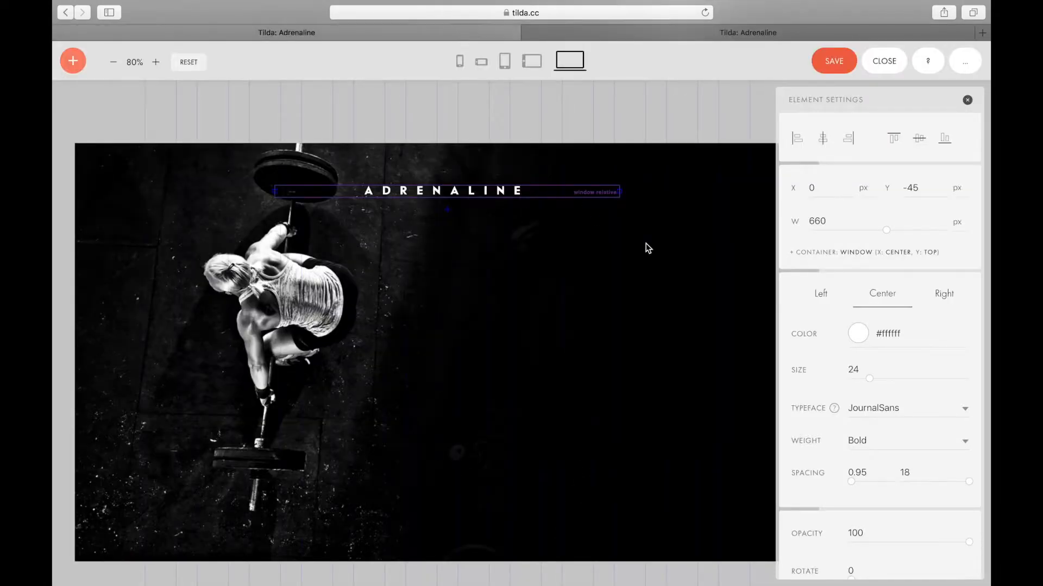
left_click(679, 260)
left_click(632, 131)
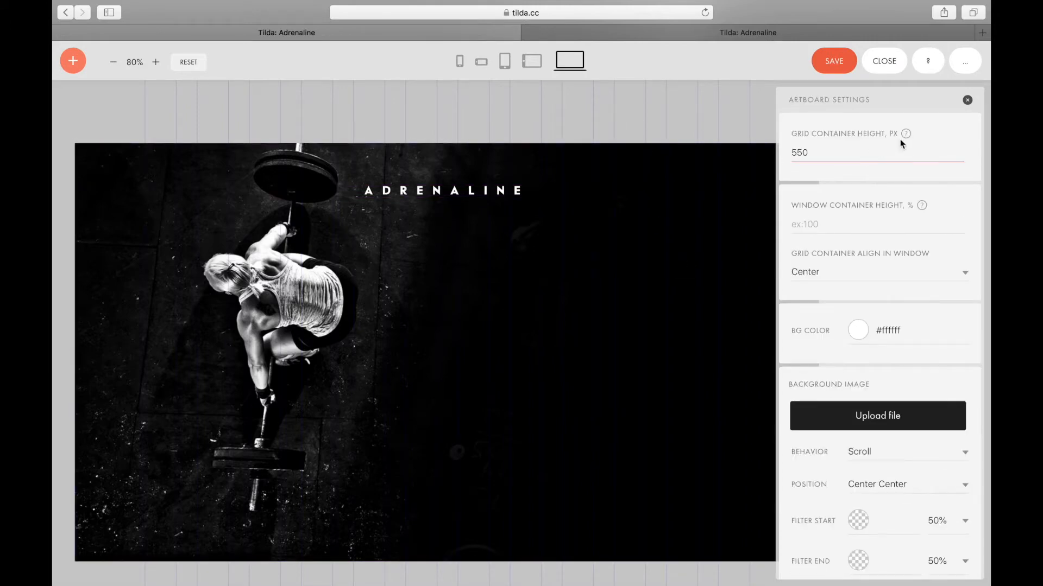
Set the grid container height to 700 px and the window container height to 100%
mouse_move(906, 133)
left_click(838, 153)
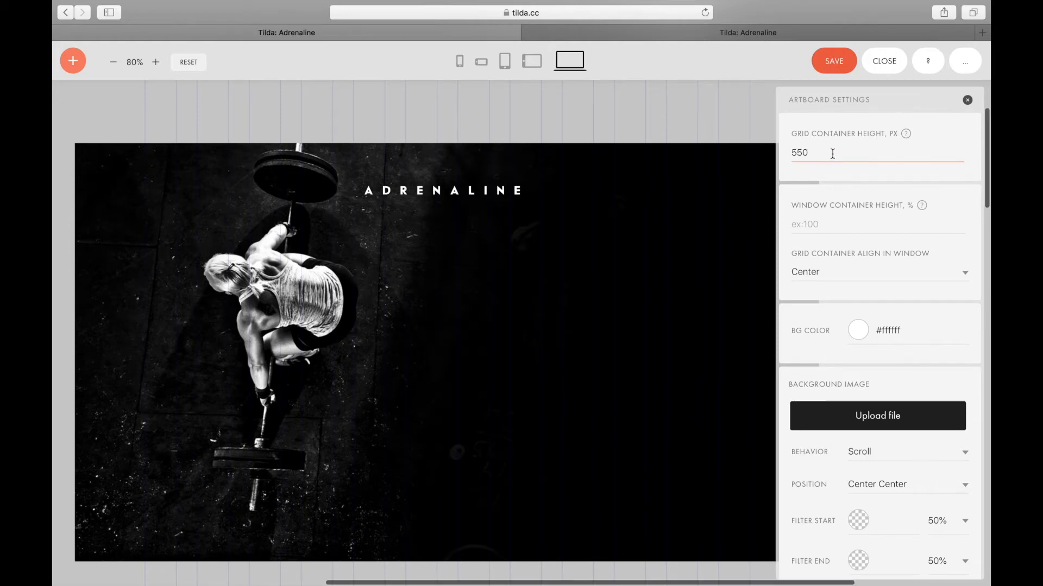
left_click_drag(832, 153, 793, 154)
key("BackSpace")
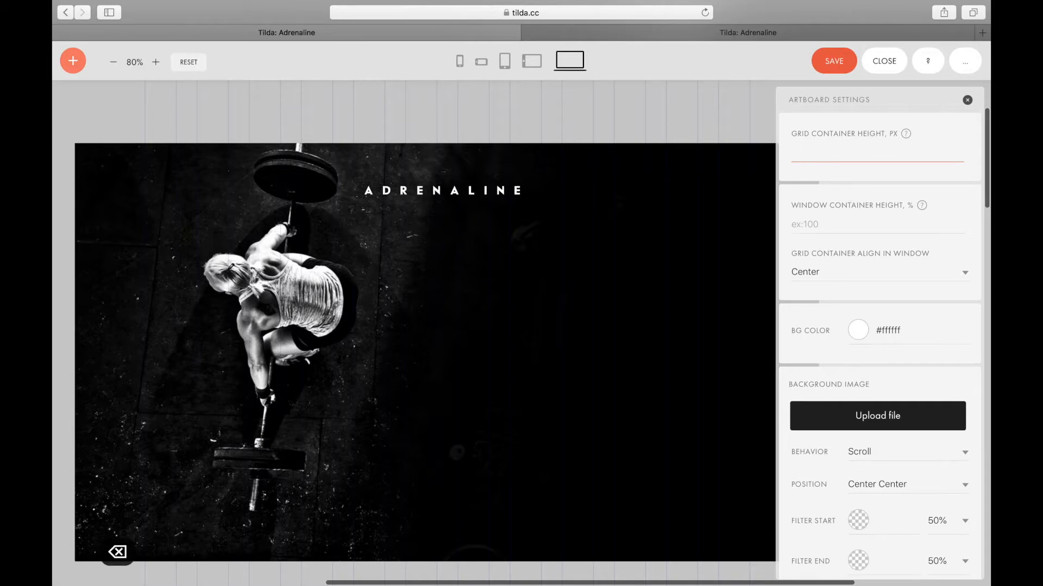
type("700")
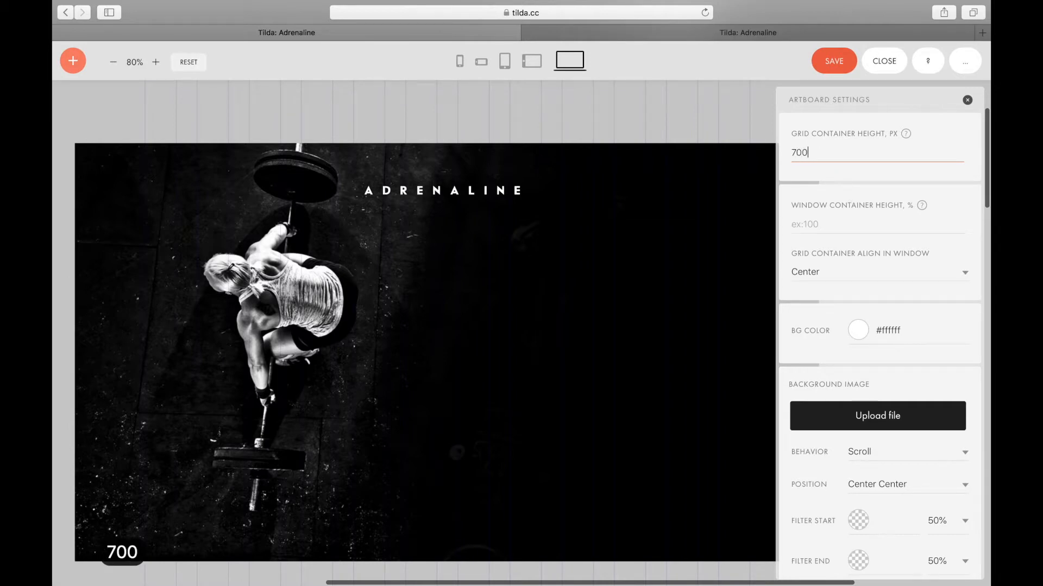
left_click(808, 215)
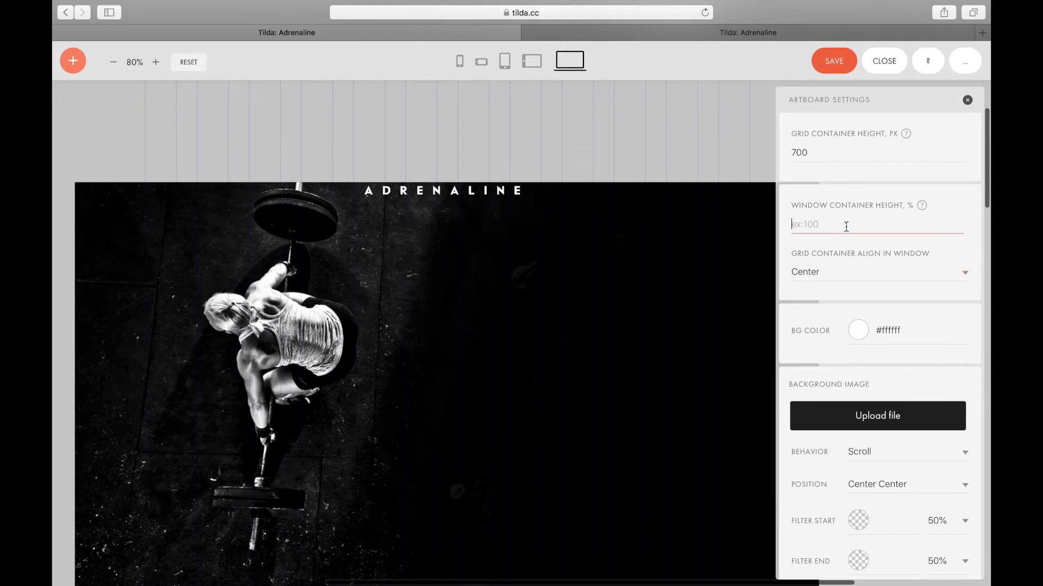
type("100")
key("Return")
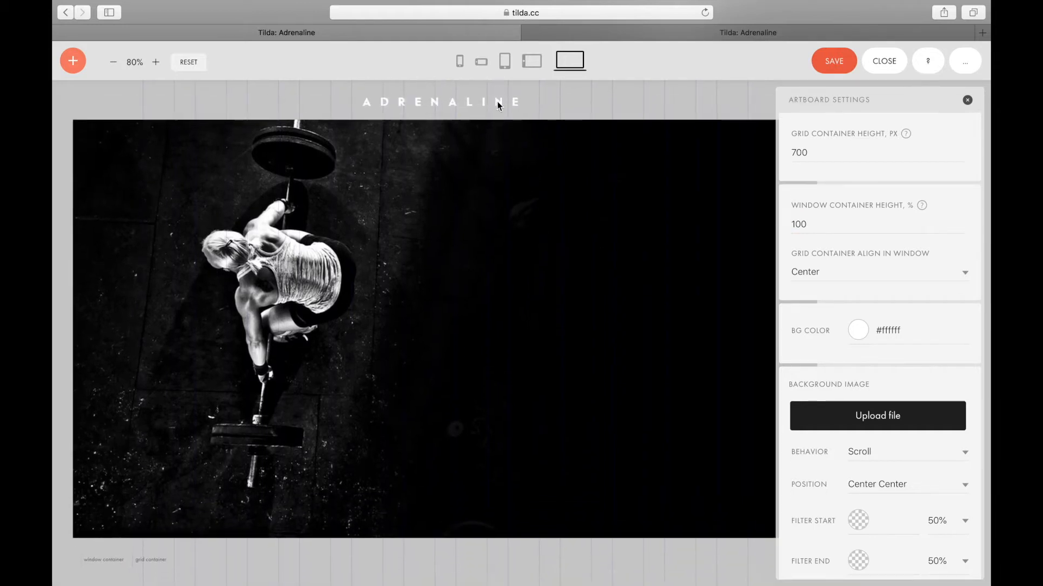
Drag ADRENALINE down onto the photo and save the block
left_click(497, 104)
left_click_drag(496, 103, 498, 166)
left_click(508, 228)
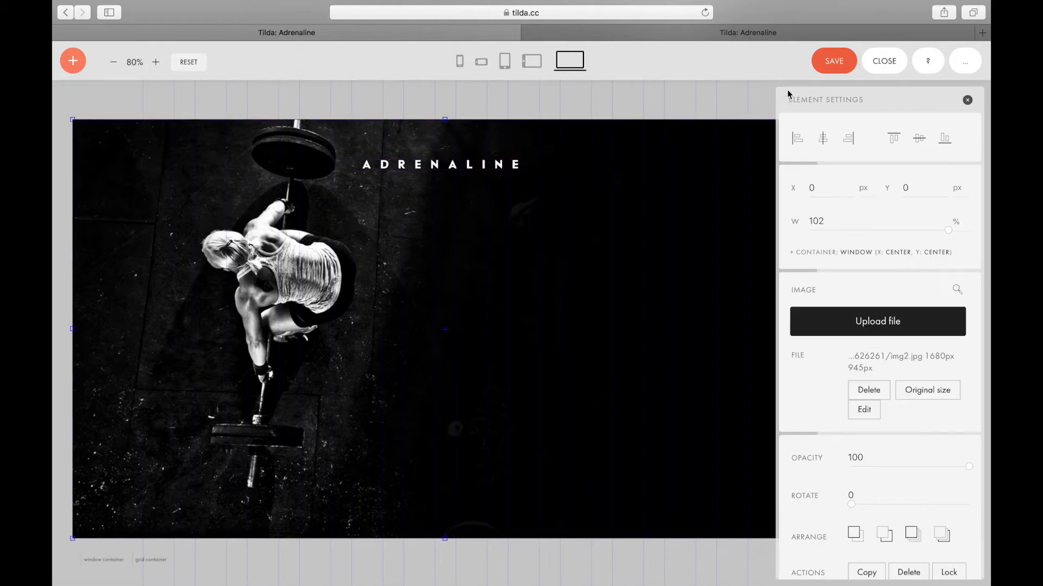
key("super+s")
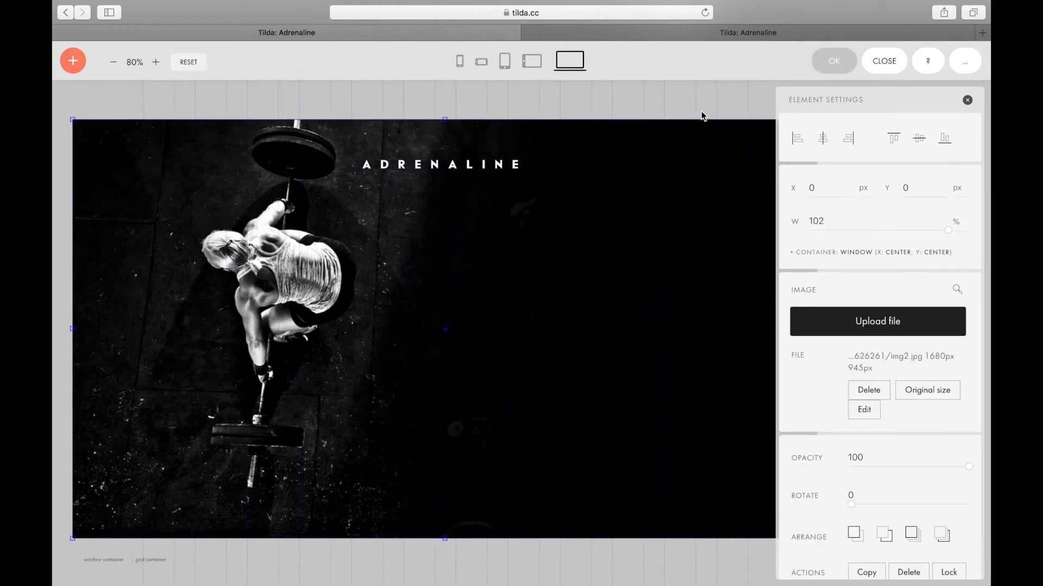
View the published page, then widen the photo to 104% in the editor
left_click(623, 31)
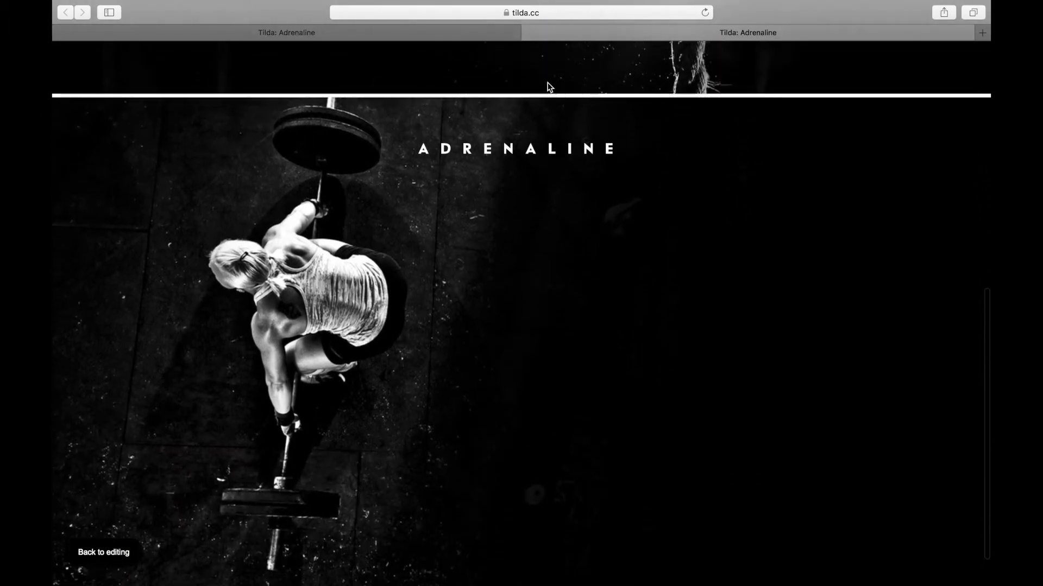
left_click(477, 36)
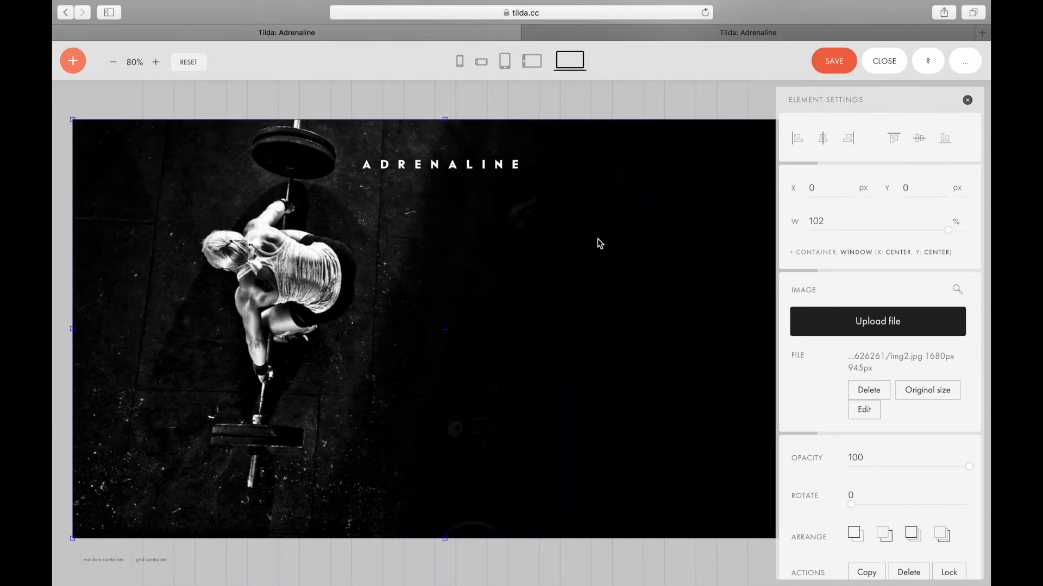
scroll(602, 240, "down", 1)
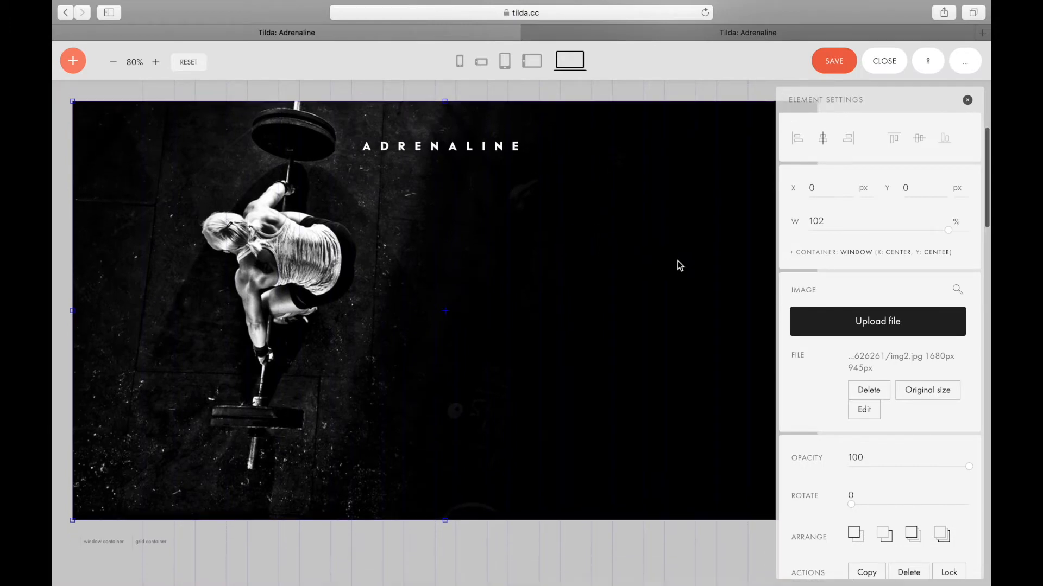
left_click(831, 220)
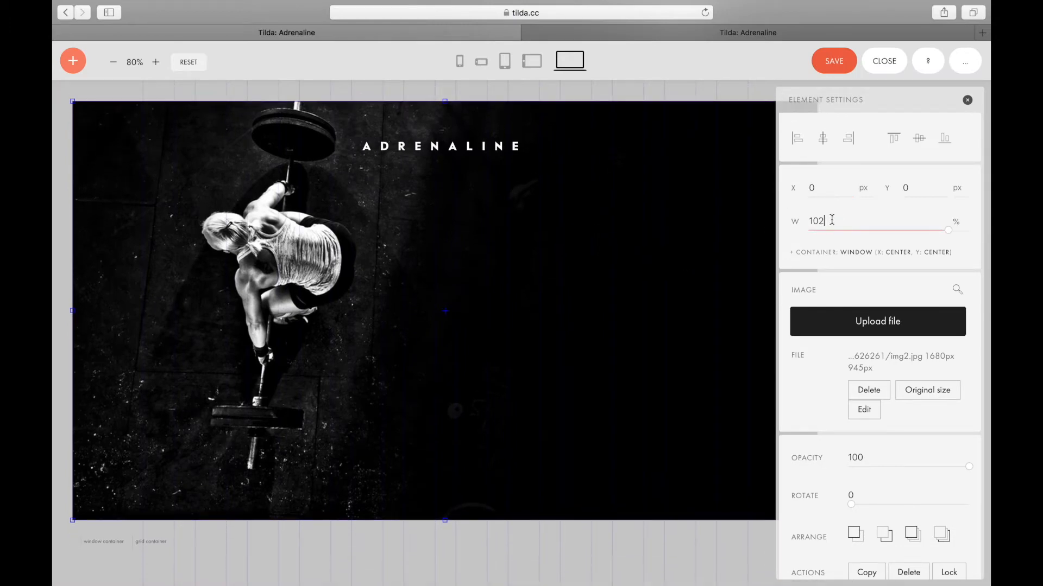
key("BackSpace")
type("4")
key("Return")
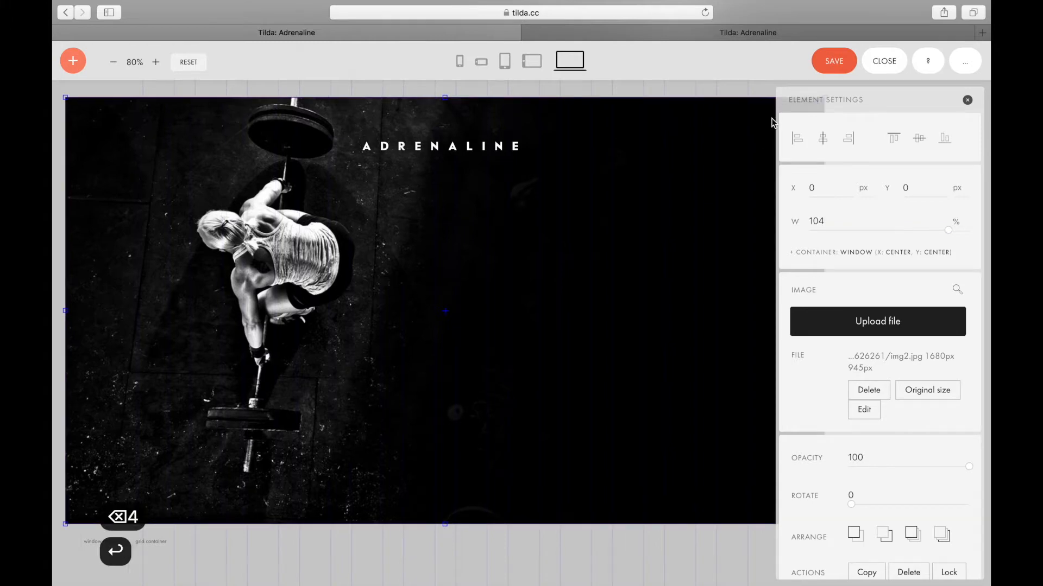
Set the block's background colour to black
left_click(680, 94)
scroll(844, 362, "down", 2)
left_click(858, 301)
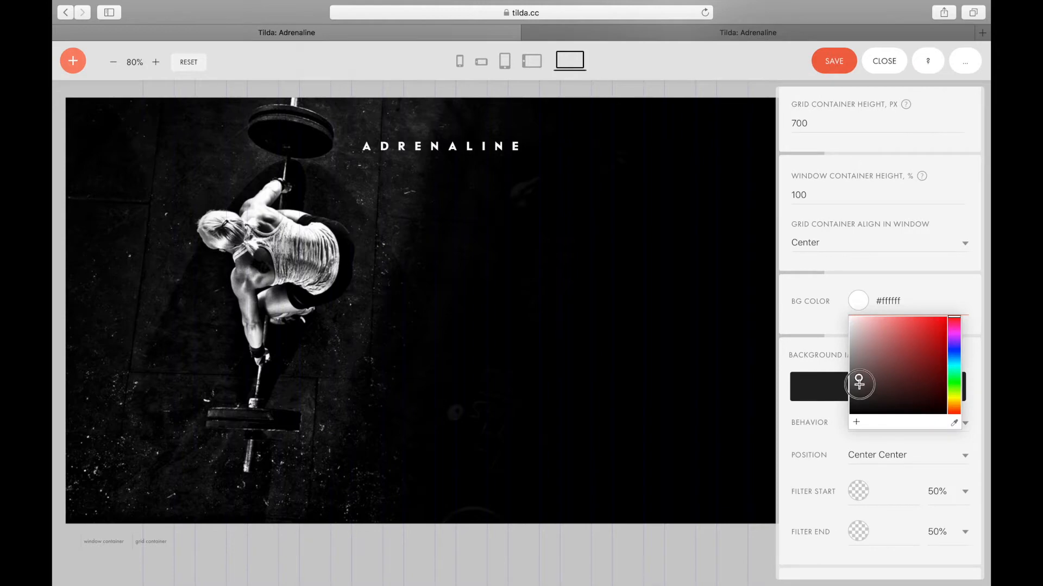
left_click_drag(859, 383, 829, 431)
Save the block and review the result on the refreshed page preview
left_click(728, 243)
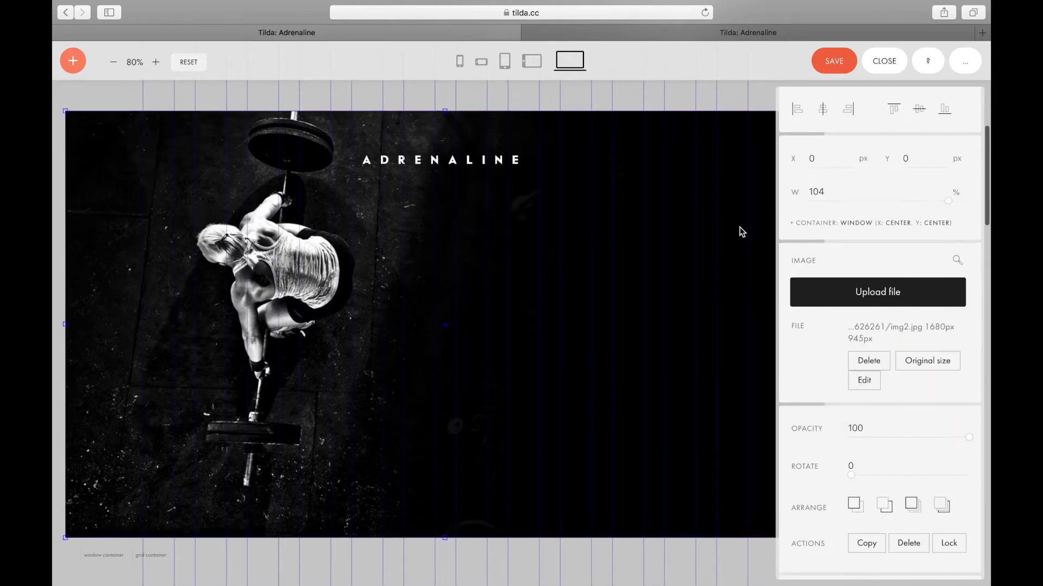
left_click(831, 61)
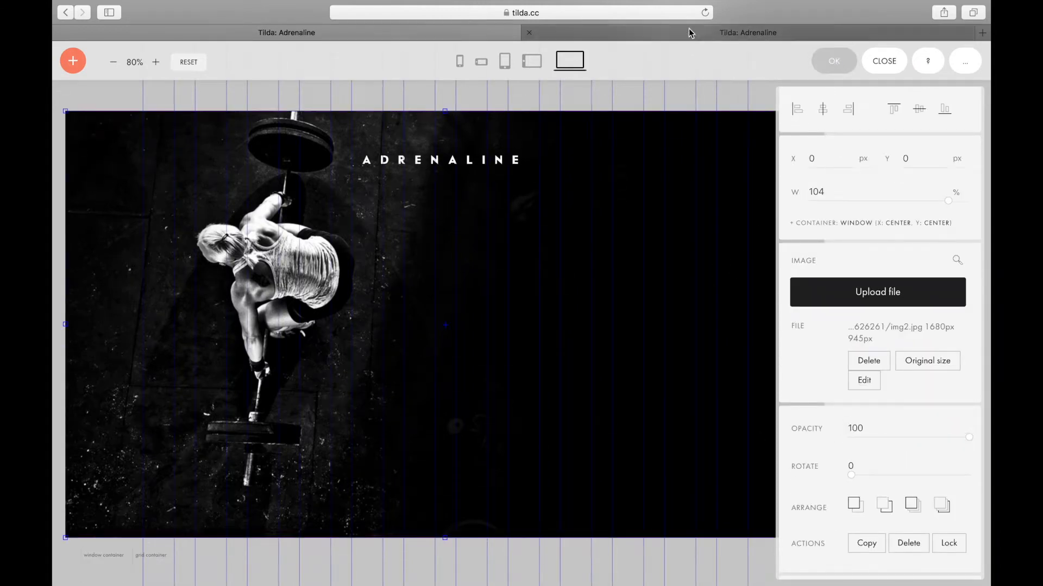
left_click(688, 32)
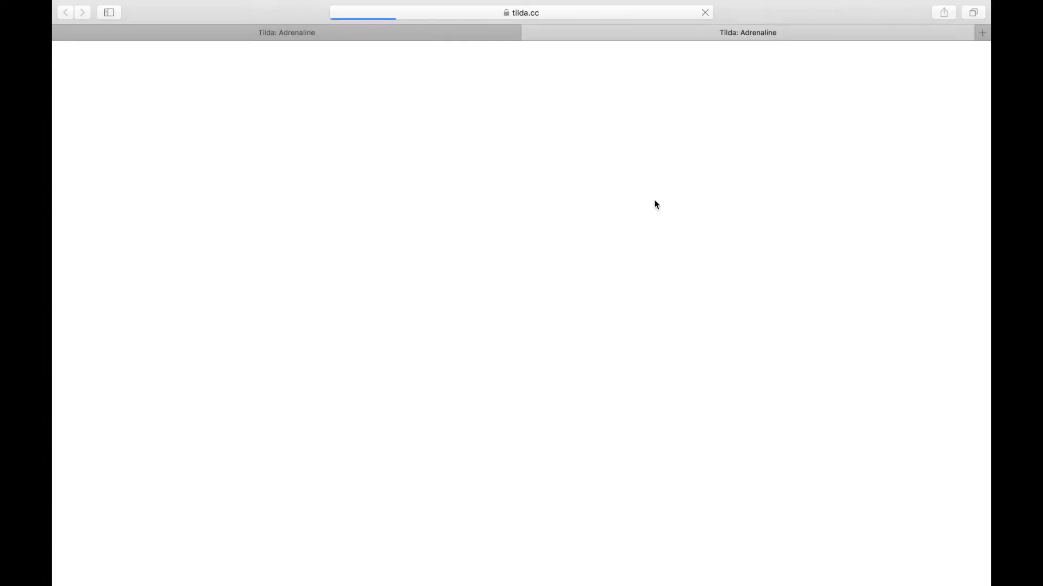
scroll(655, 204, "up", 3)
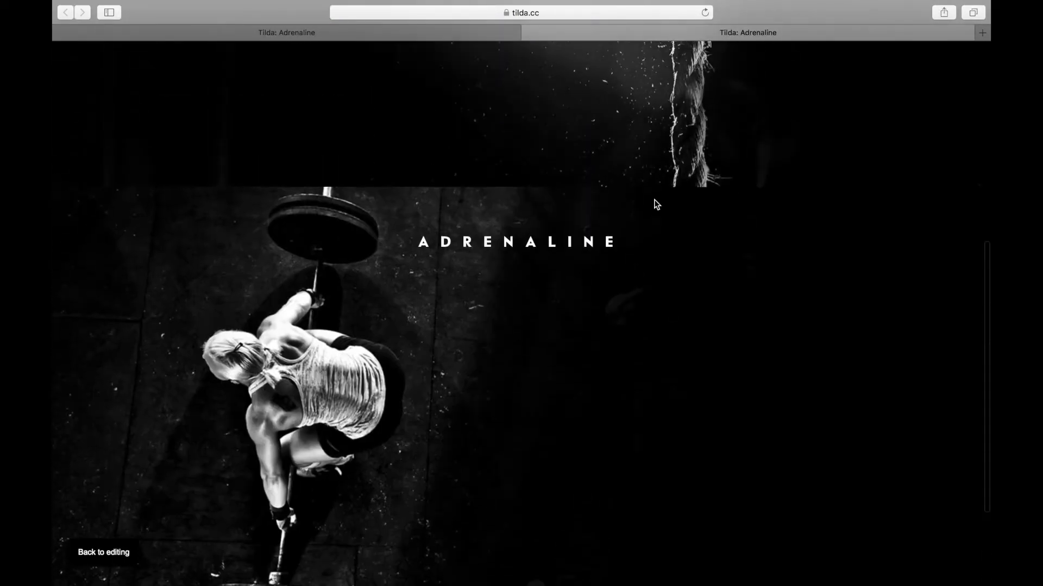
scroll(537, 86, "down", 2)
Inspect the CROSSFIT TEAM text and Desktop - 2 frame in Figma, then return to the Zero Block editor
key("super+Tab")
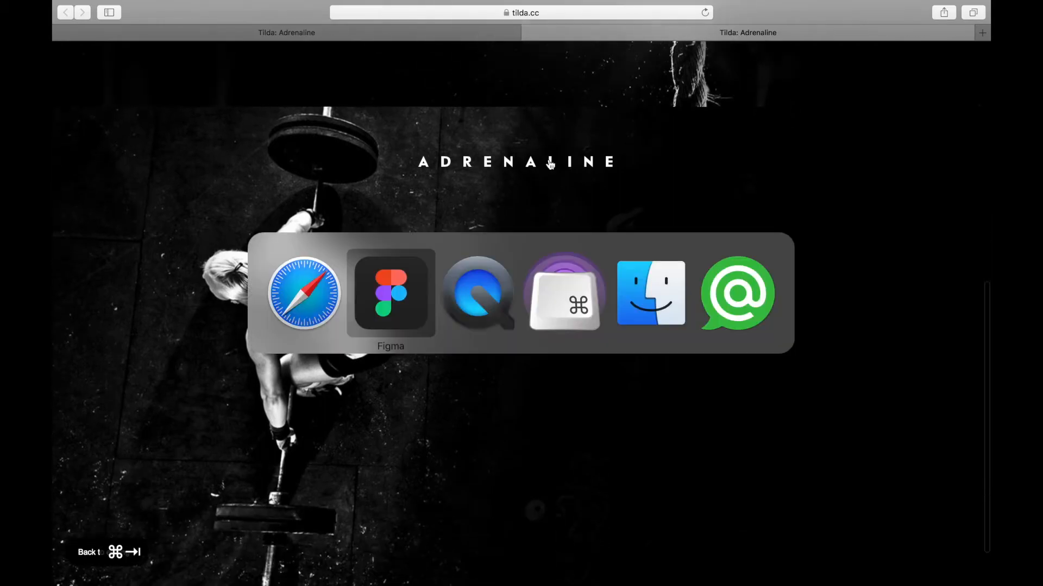
scroll(532, 200, "up", 5)
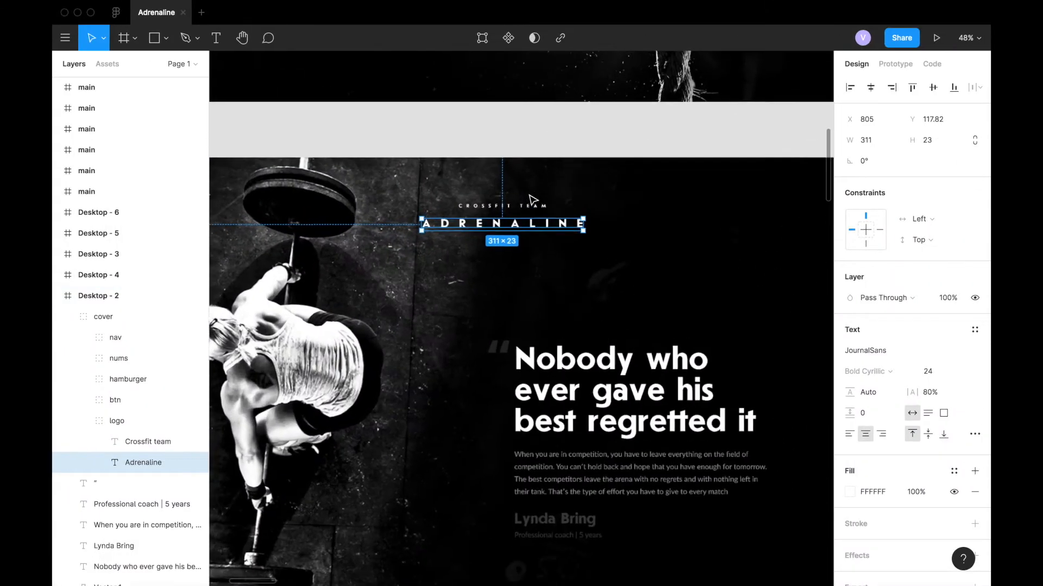
scroll(543, 174, "down", 2)
left_click(544, 162)
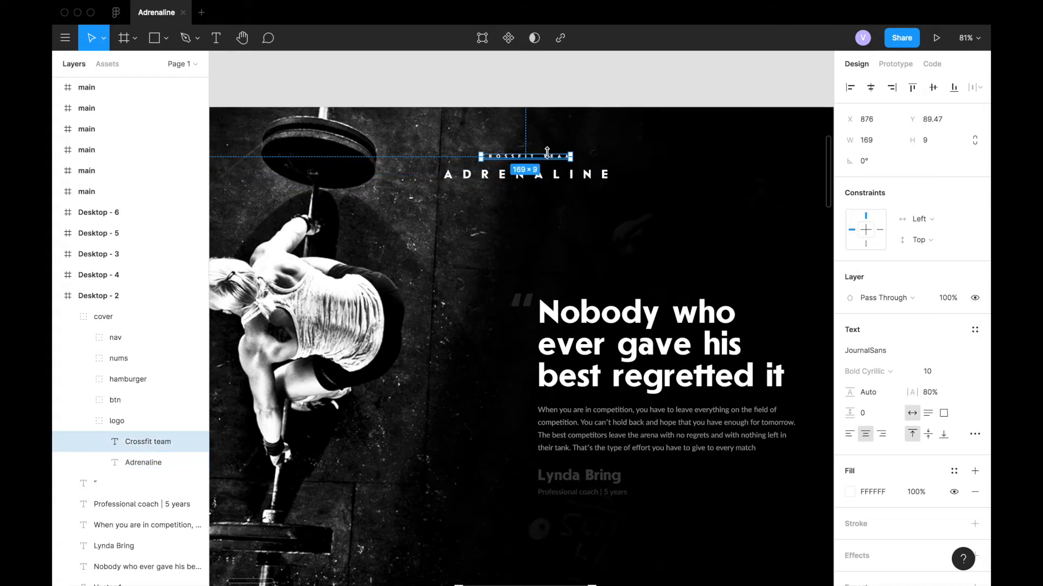
left_click(512, 139)
left_click(513, 140)
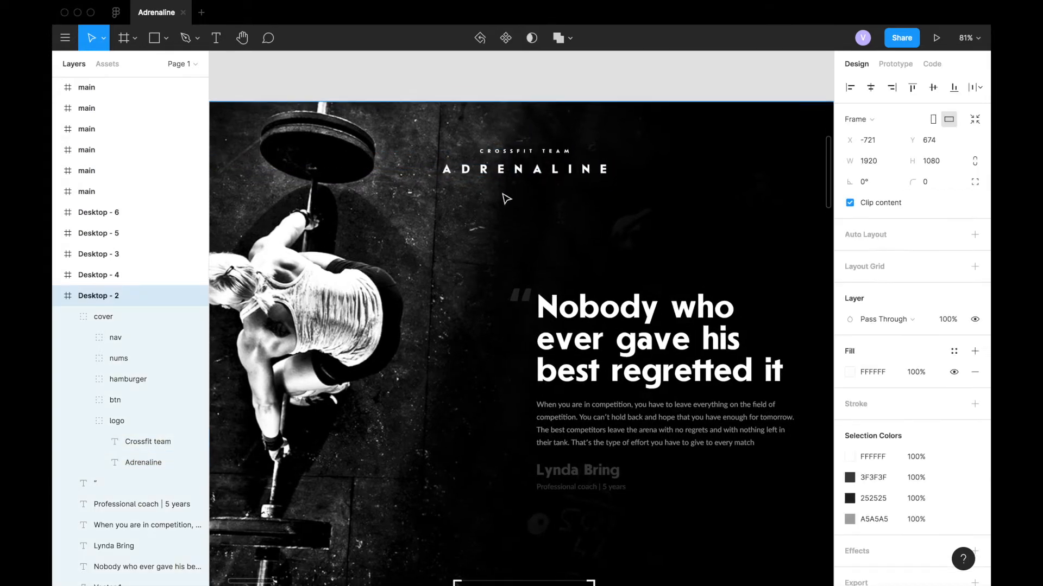
scroll(505, 179, "down", 2)
scroll(493, 162, "down", 3)
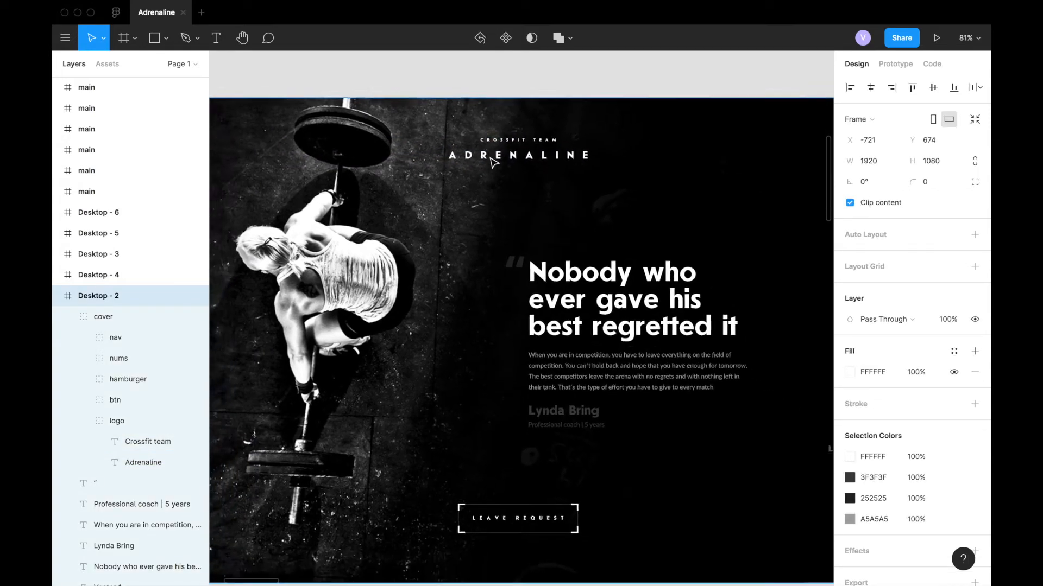
key("super+Tab")
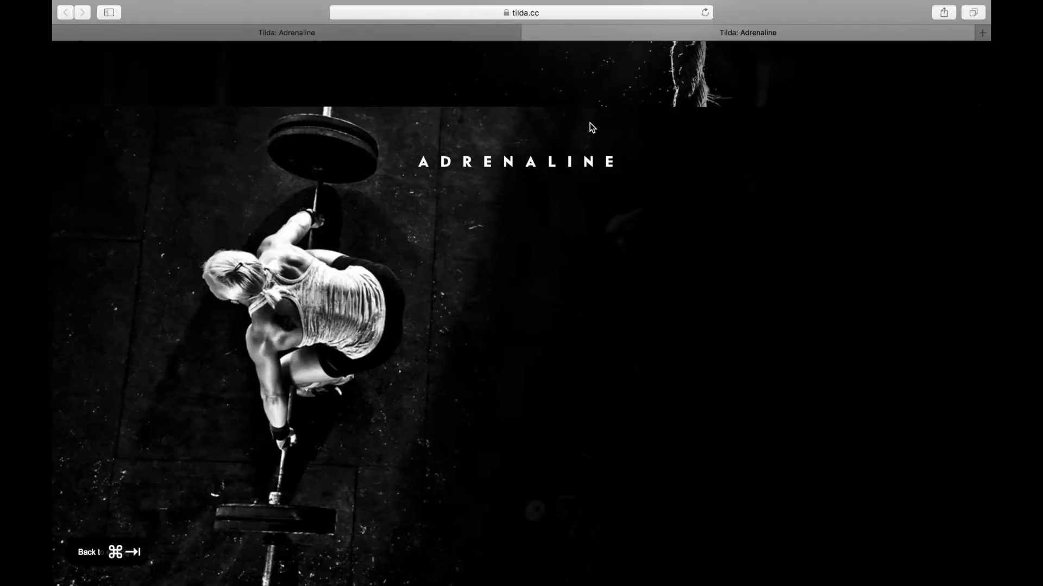
left_click(490, 31)
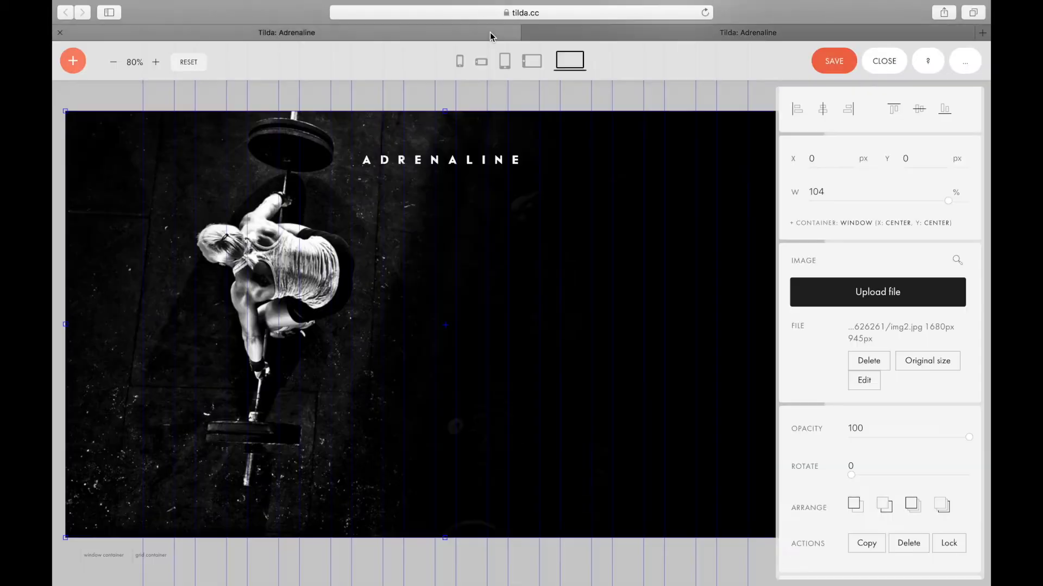
Raise ADRENALINE to Y 45 and retype the top copy as 'crossfit team'
left_click(504, 163)
left_click_drag(495, 161, 496, 145)
double_click(480, 147)
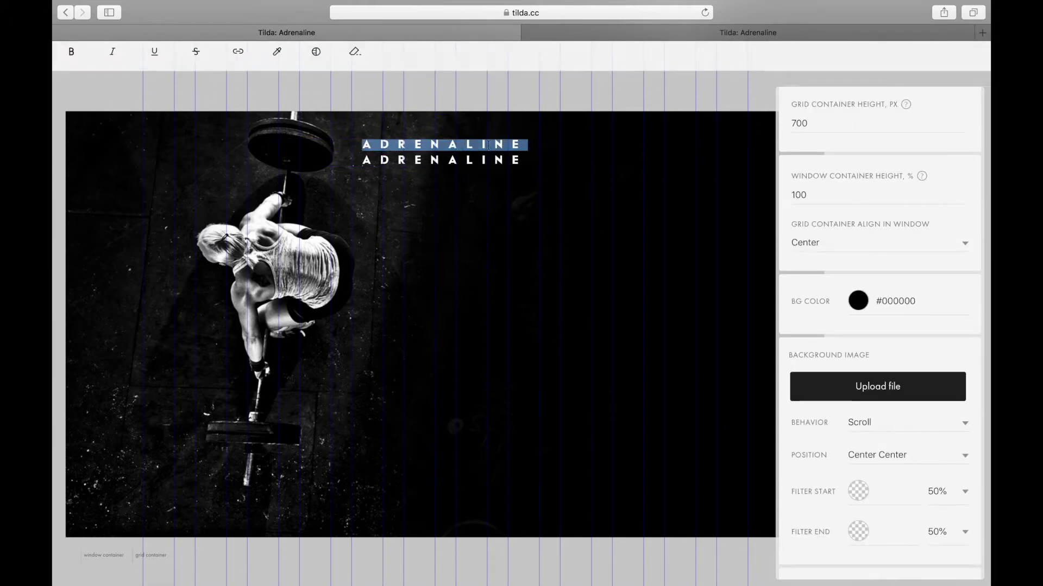
type("crossfit team")
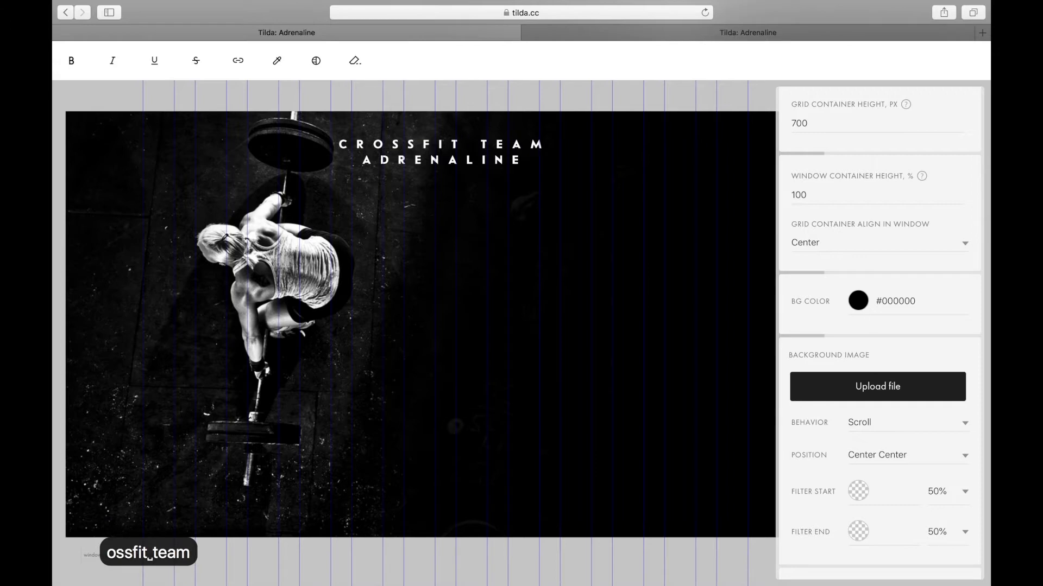
key("Escape")
left_click(566, 186)
Shrink CROSSFIT TEAM to size 10 and tighten its letter spacing to 8, checking against Figma
left_click(520, 146)
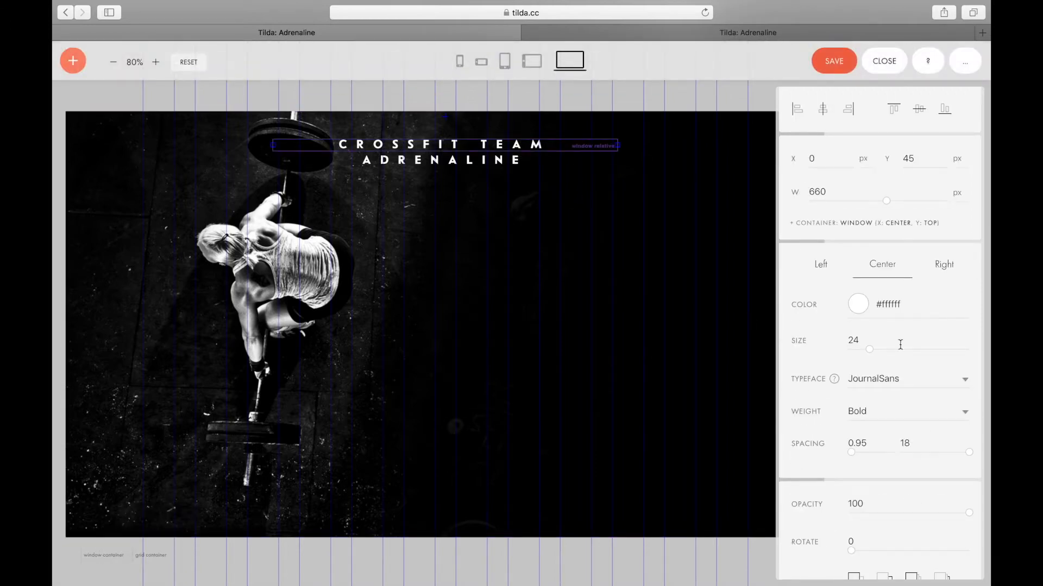
left_click_drag(869, 352, 852, 352)
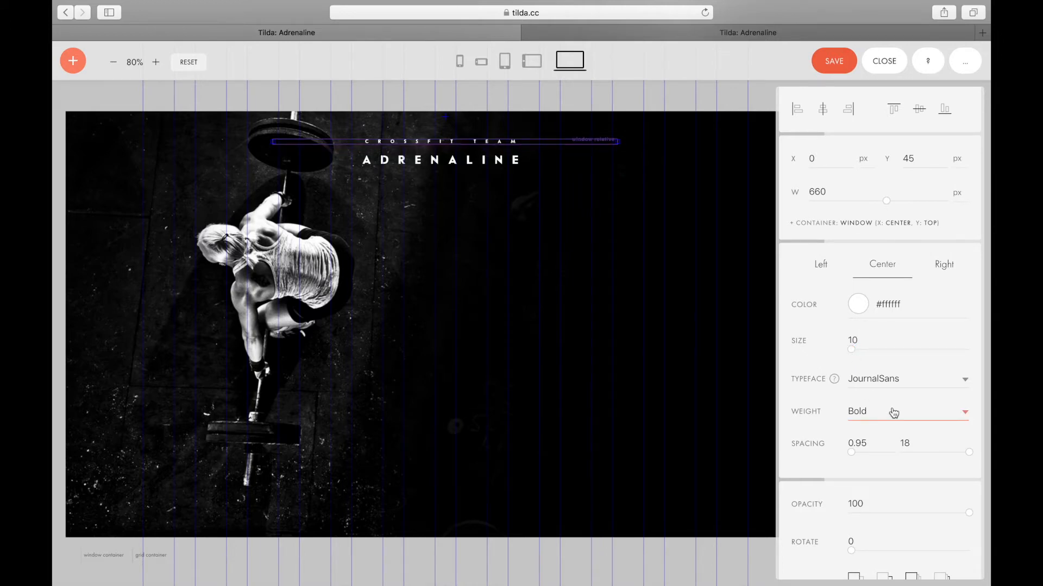
key("super+Down")
key("super+Up")
key("super+Left")
key("super+Left")
key("super+Left")
key("super+Left")
key("super+Left")
key("super+Left")
key("super+Left")
key("super+Left")
key("super+Left")
key("super+Left")
key("super+Left")
key("super+Left")
key("super+Left")
key("super+Left")
key("super+Tab")
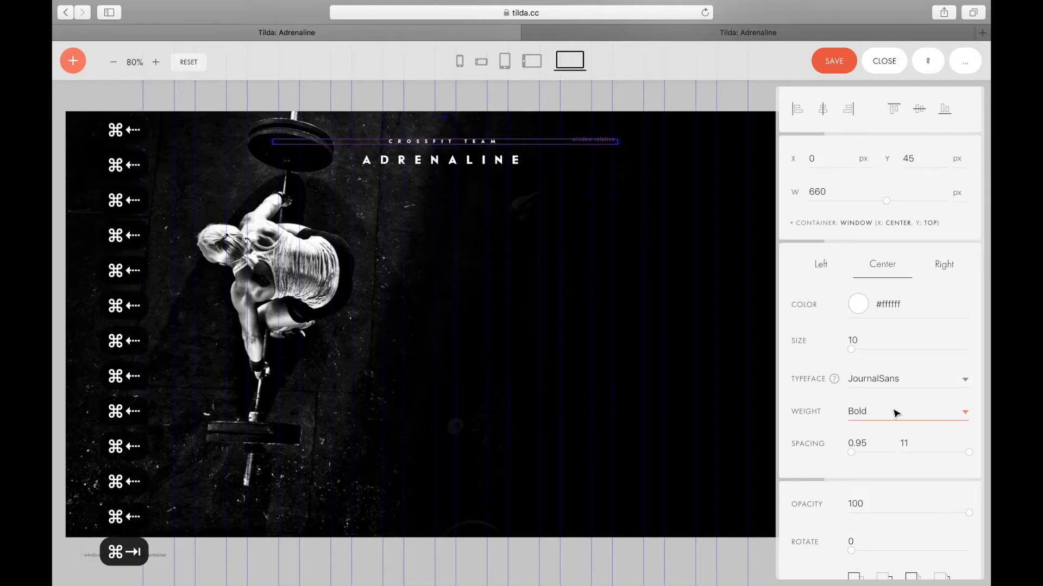
key("super+Tab")
key("super+Left")
key("super+Left")
key("super+Left")
key("super+Left")
key("super+Left")
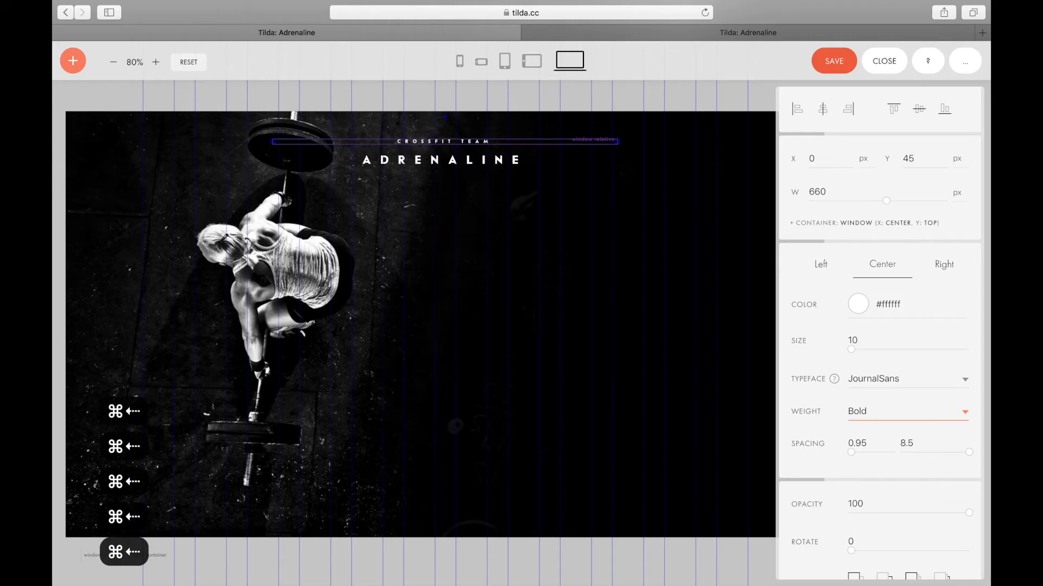
key("super+Tab")
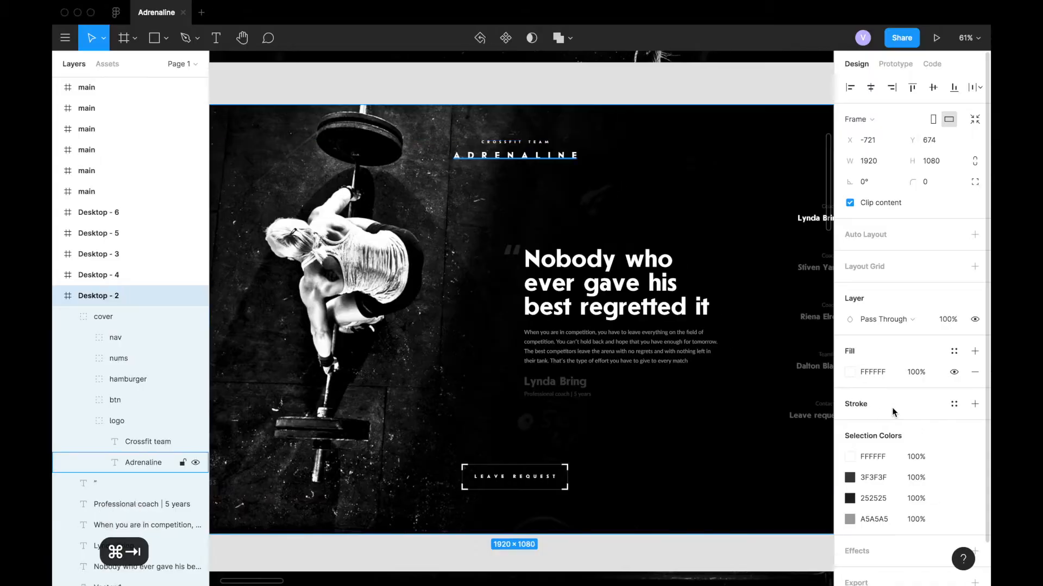
key("super+Tab")
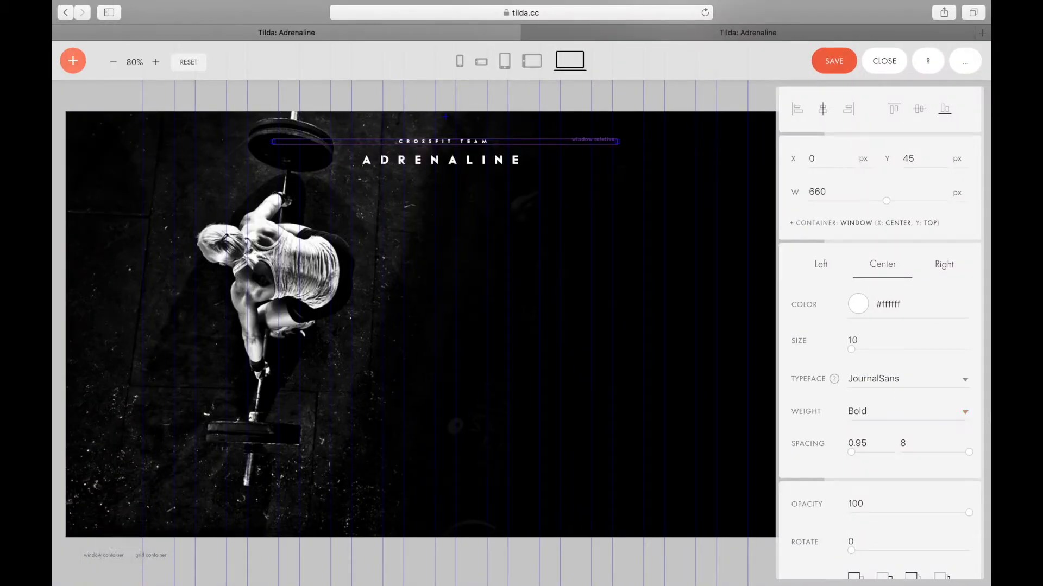
Nudge CROSSFIT TEAM slightly lower, just above the ADRENALINE logo
scroll(889, 365, "up", 2)
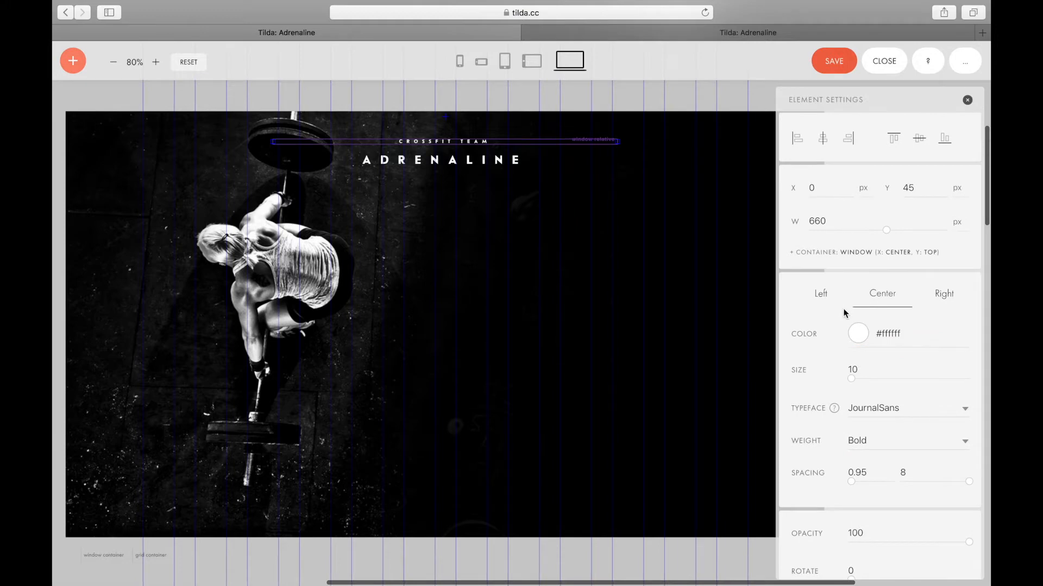
scroll(849, 329, "down", 2)
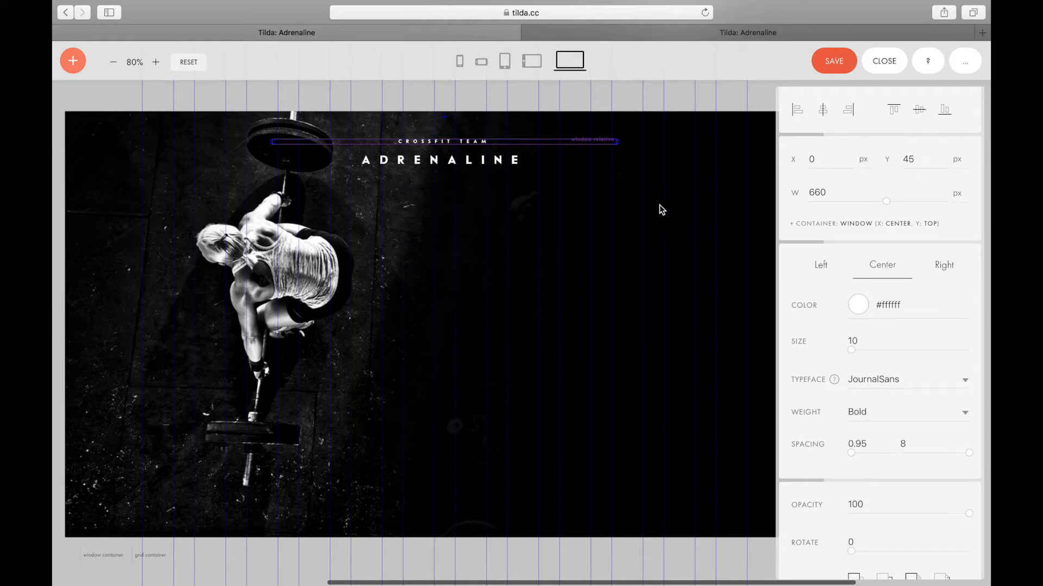
left_click(639, 202)
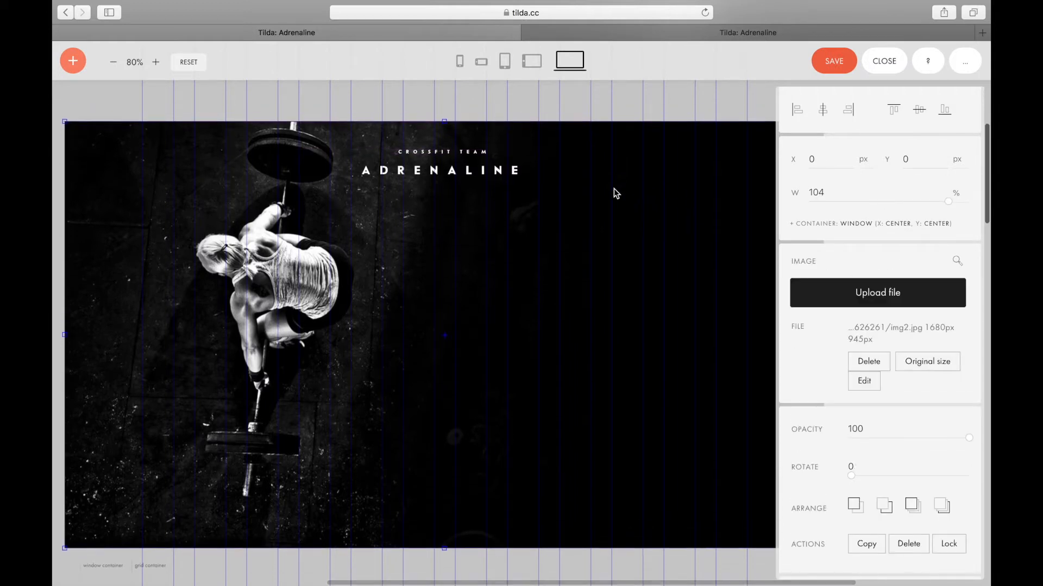
key("super+Tab")
key("super+Tab")
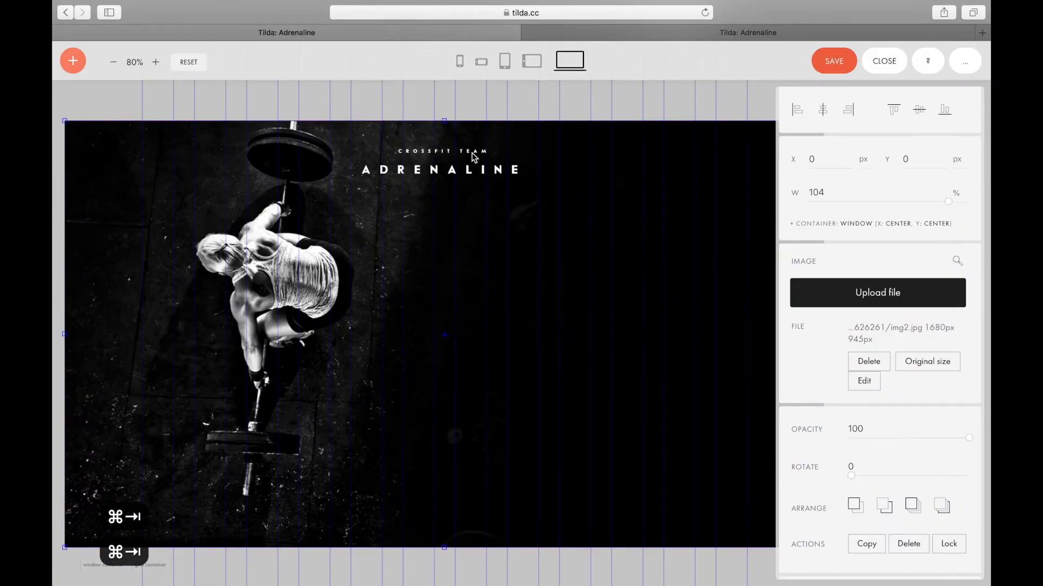
key("super+Tab")
key("super+Tab")
left_click(477, 152)
key("Down")
key("Down")
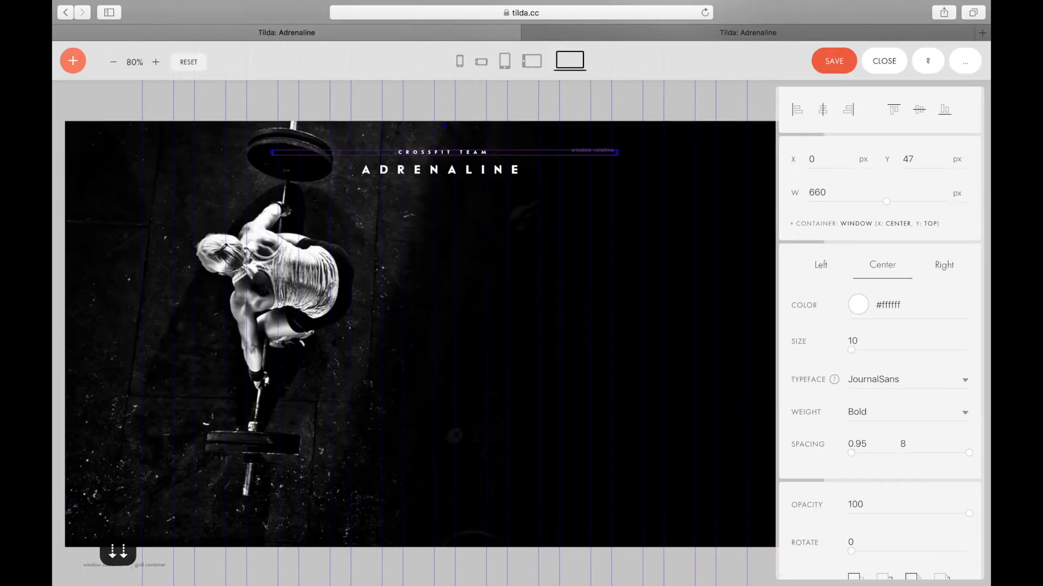
left_click(450, 246)
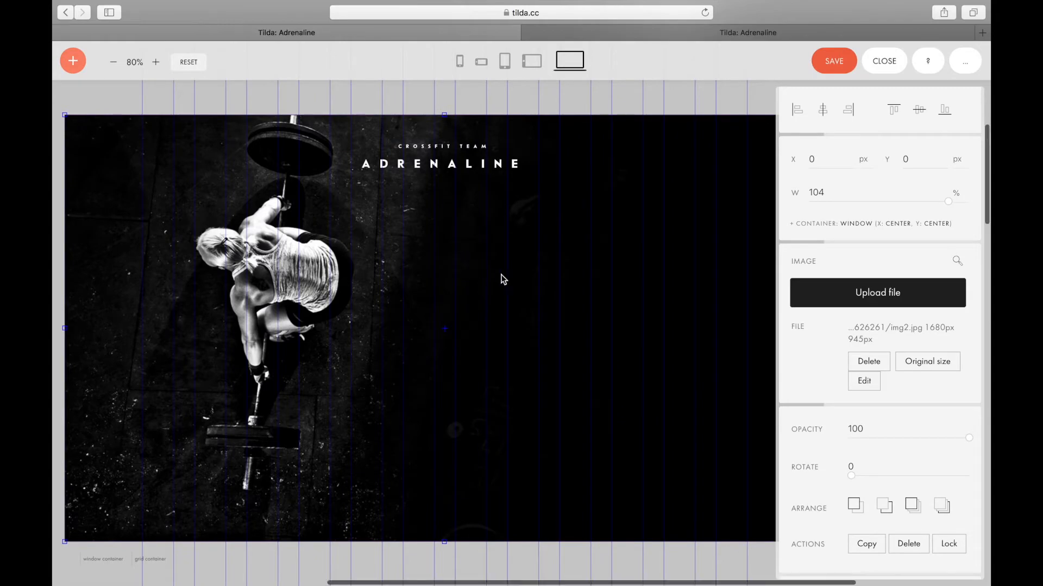
Copy the quote headline text from the Figma mockup
key("super+Tab")
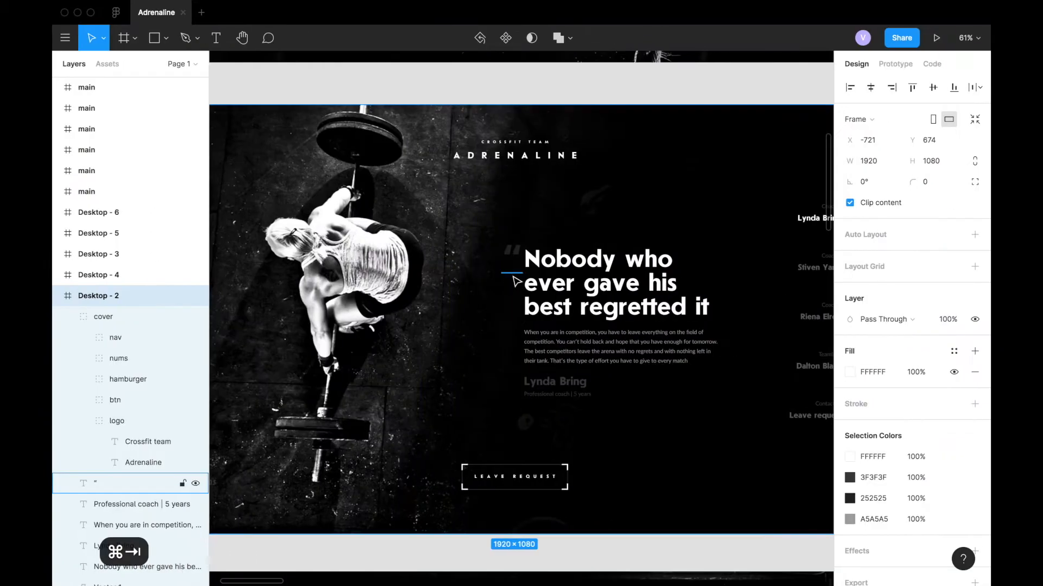
left_click(569, 265)
key("super+c")
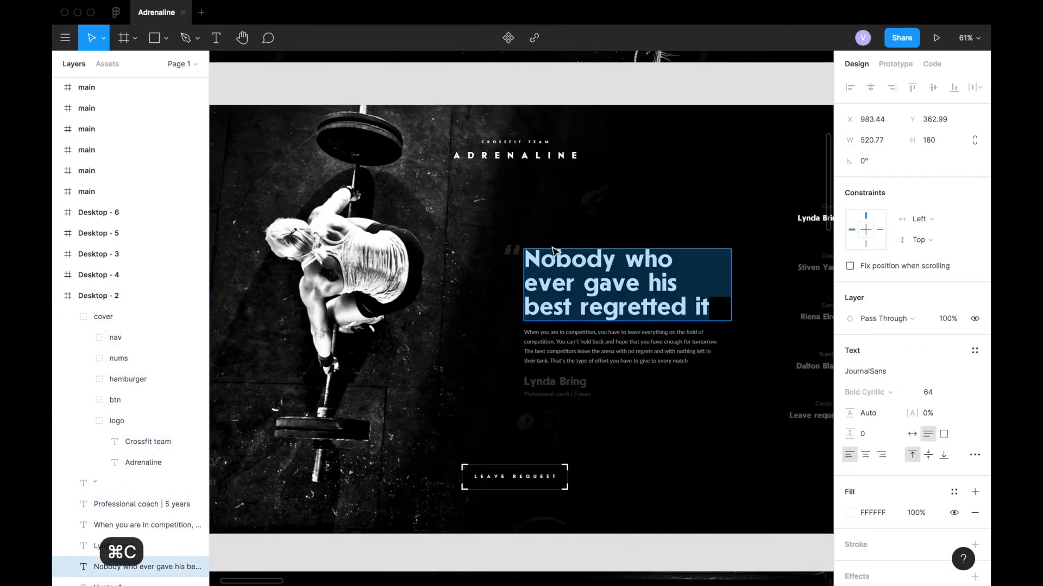
key("super+Tab")
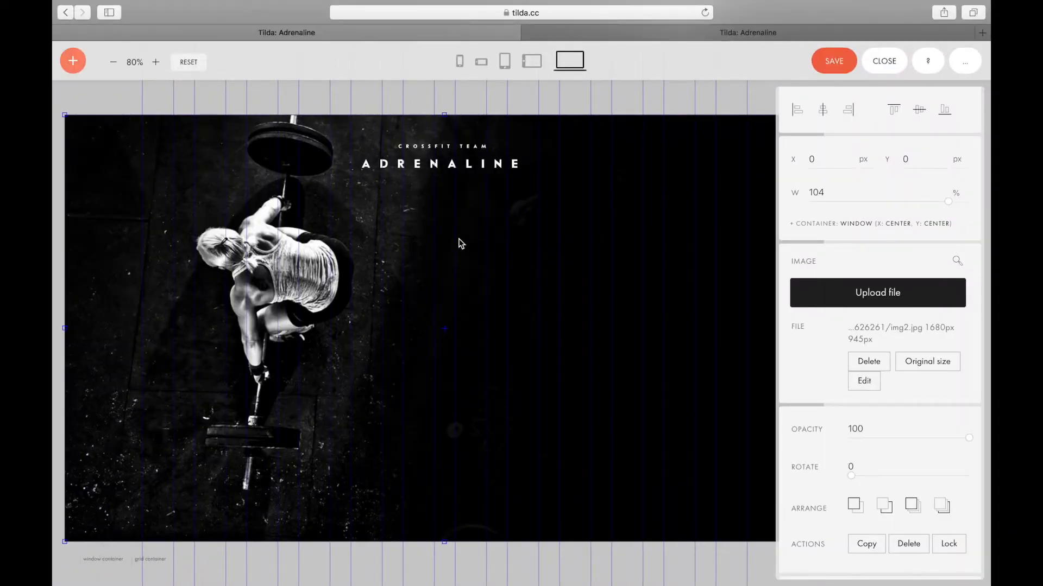
scroll(461, 243, "down", 1)
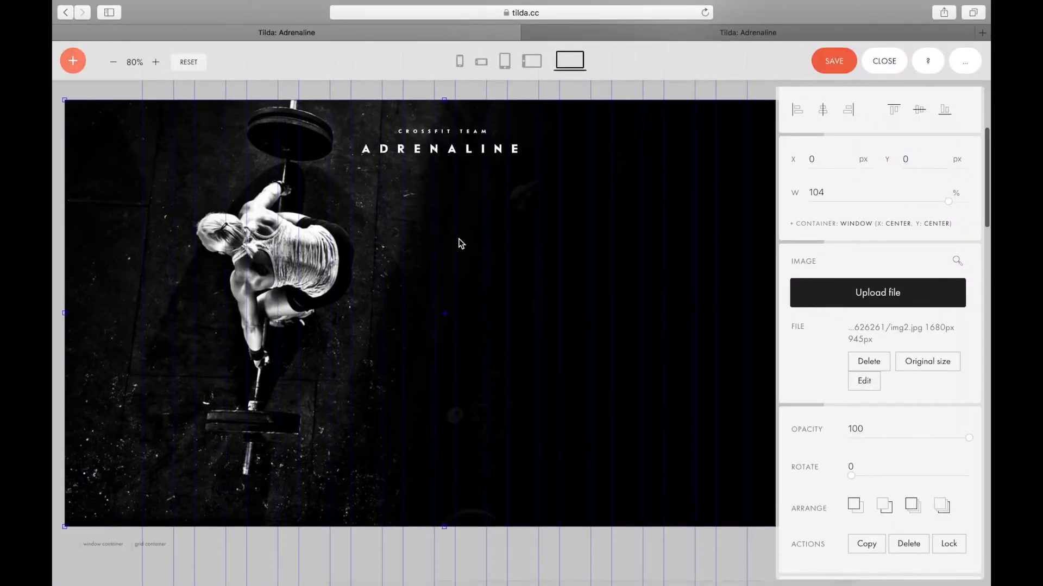
Add a new text element mid-canvas in JournalSans with colour #ffffff
left_click(74, 62)
left_click(115, 104)
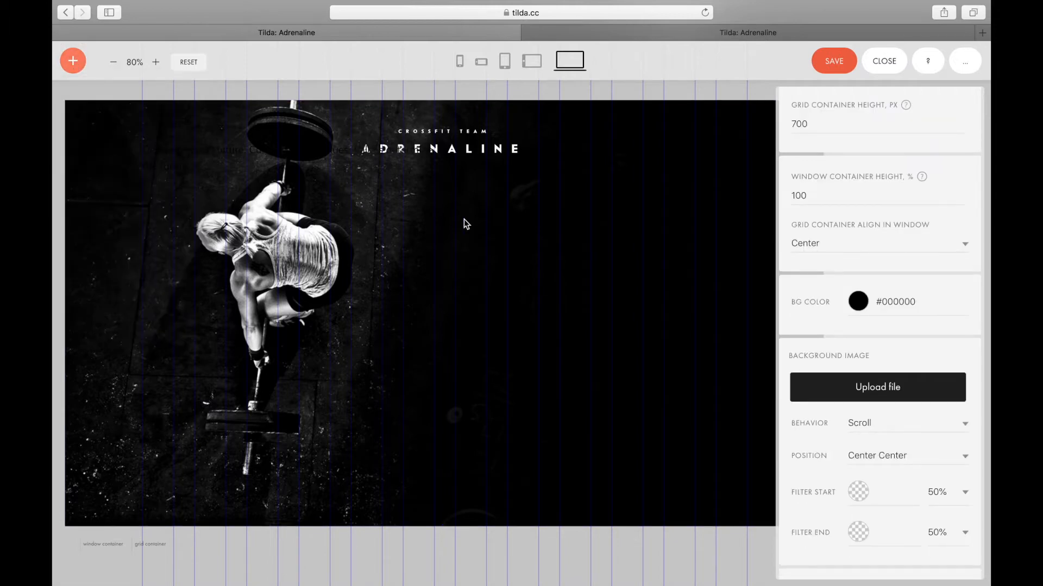
left_click(346, 156)
left_click_drag(343, 155, 568, 259)
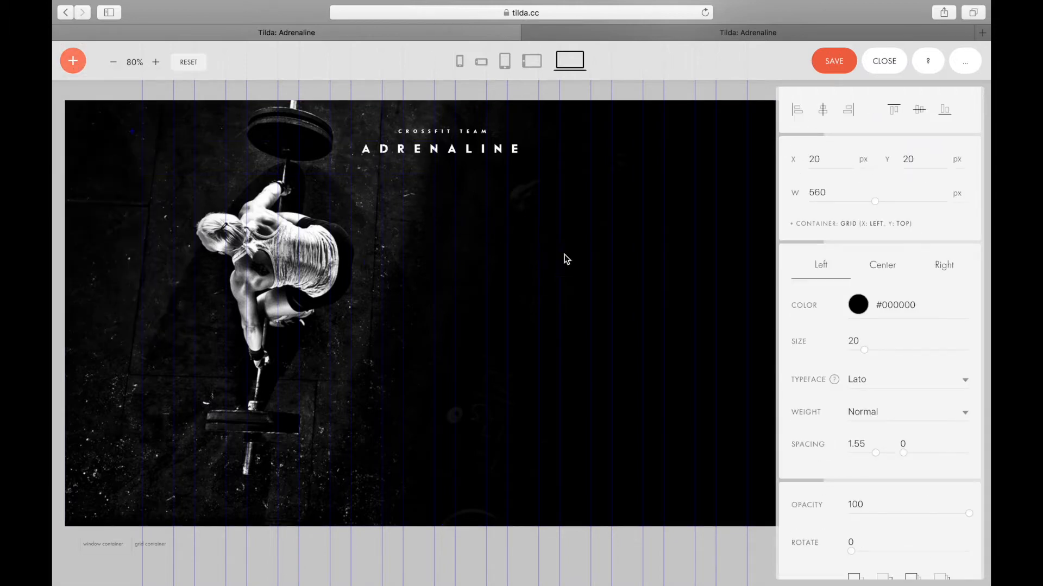
left_click(915, 387)
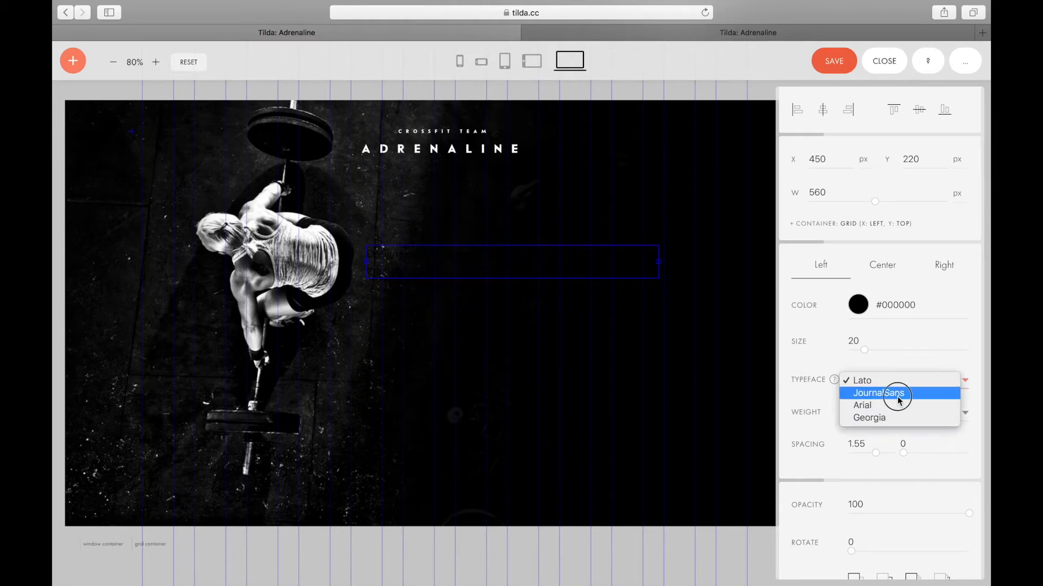
left_click(897, 394)
left_click(888, 305)
key("super+a")
type("#ffffff")
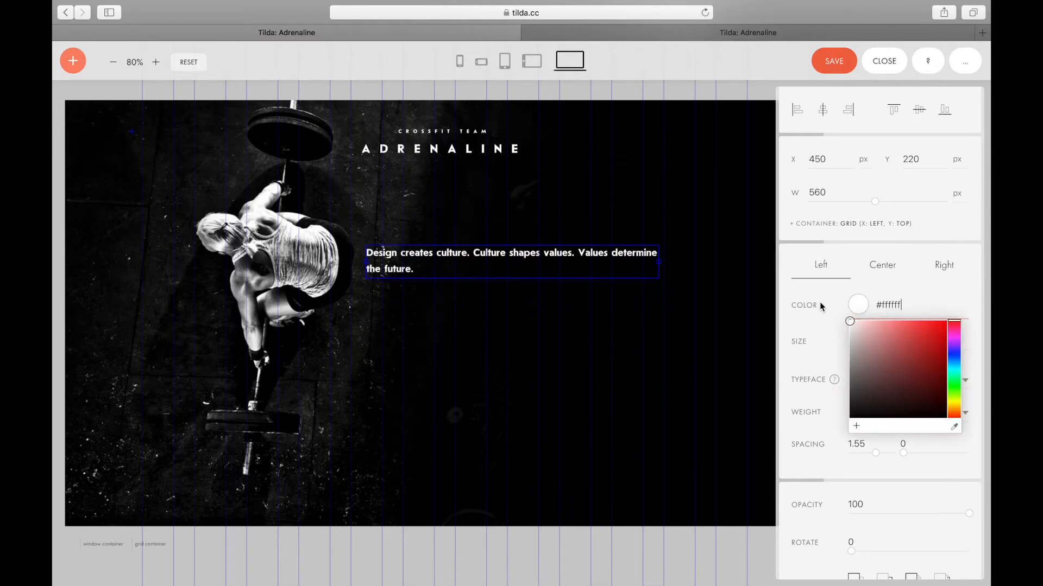
Paste 'Nobody who ever gave his best regretted it' into it and move it right of the athlete
double_click(597, 253)
key("super+a")
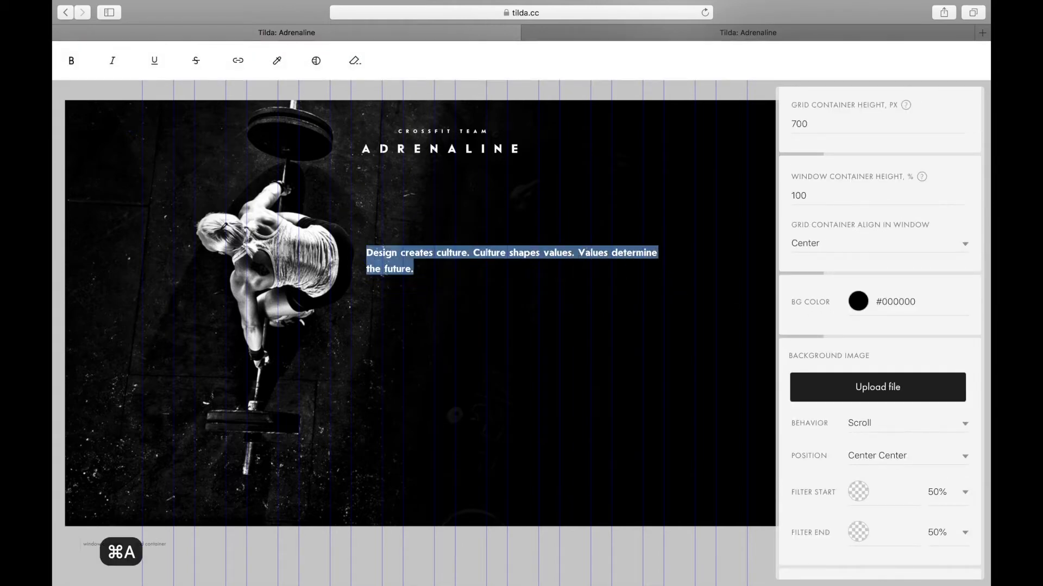
type("Nobody who ever gave his best regretted it")
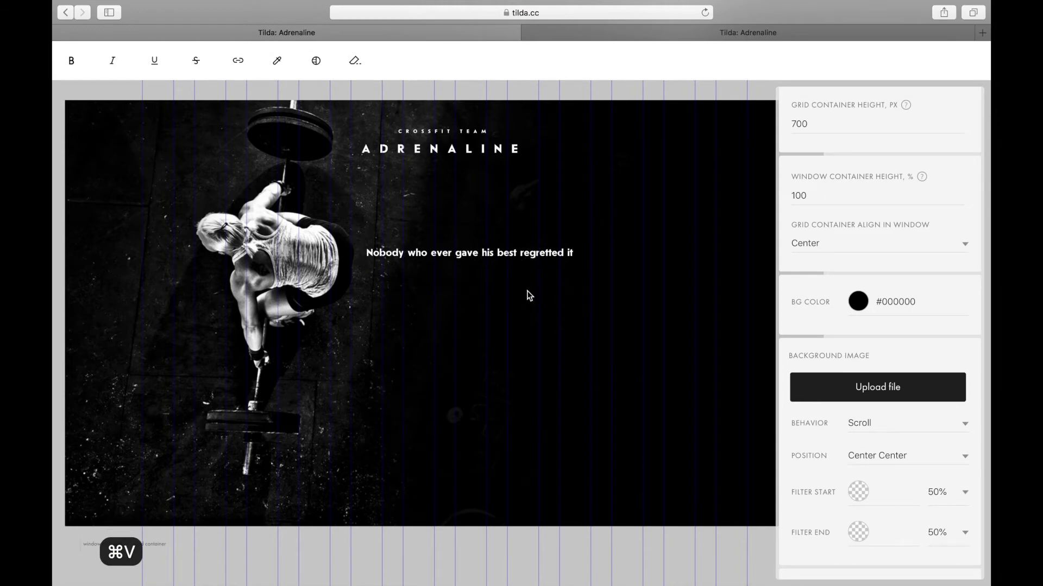
left_click(526, 275)
left_click(526, 259)
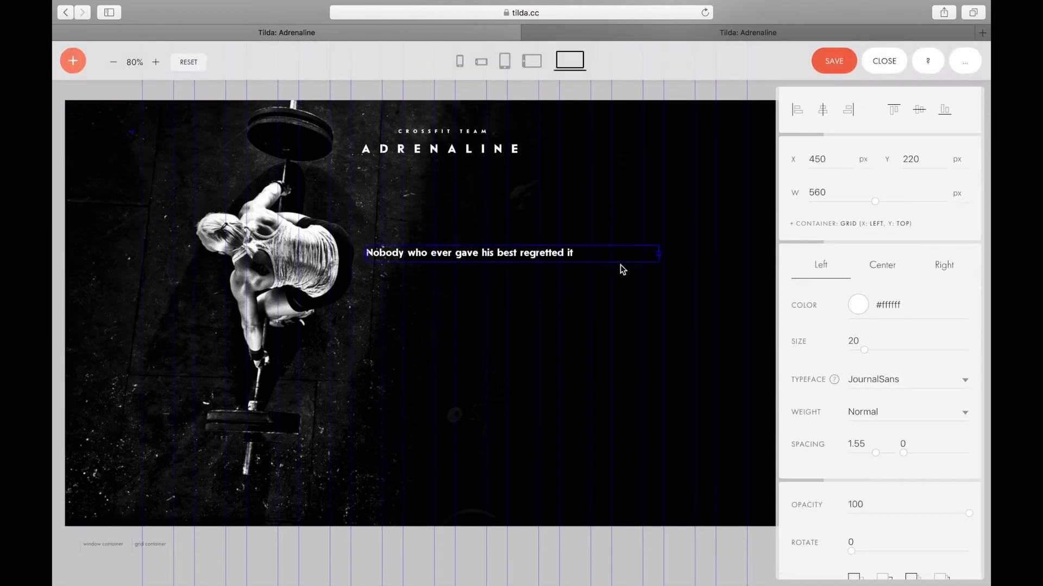
left_click_drag(491, 255, 581, 255)
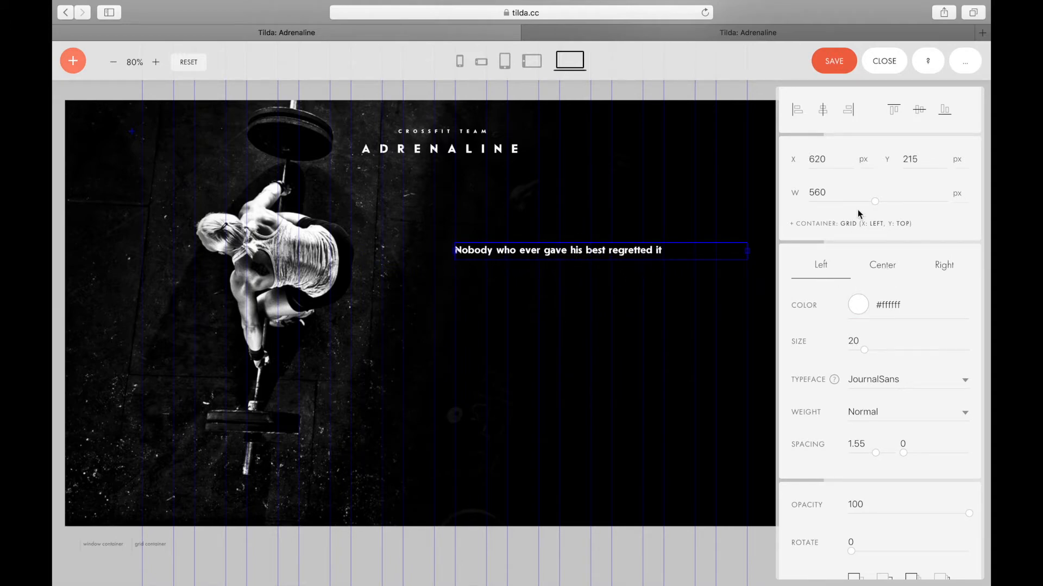
Anchor the quote to the grid's centre both horizontally and vertically
left_click(841, 242)
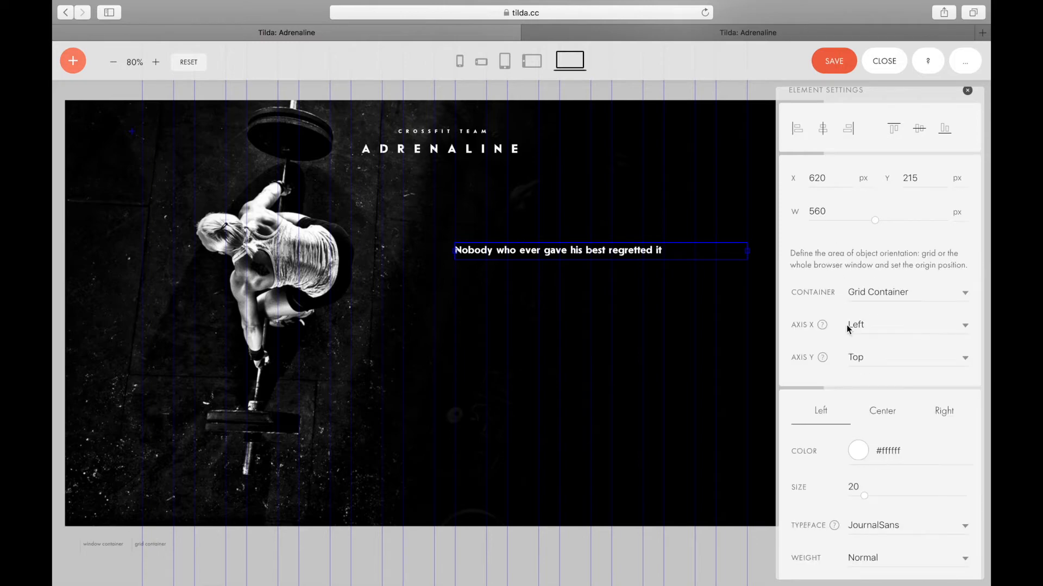
scroll(864, 320, "down", 1)
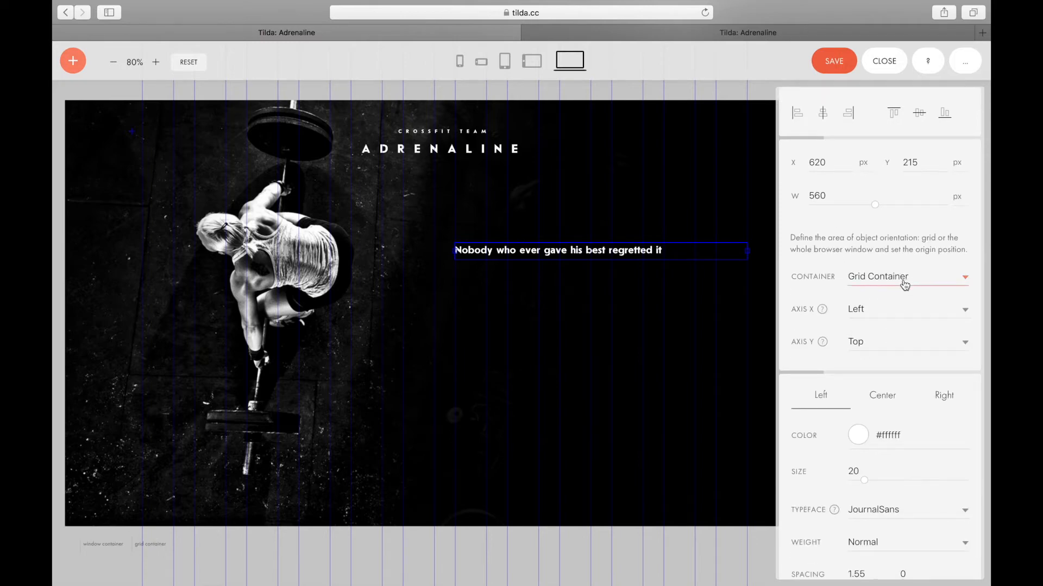
left_click(887, 315)
left_click(880, 323)
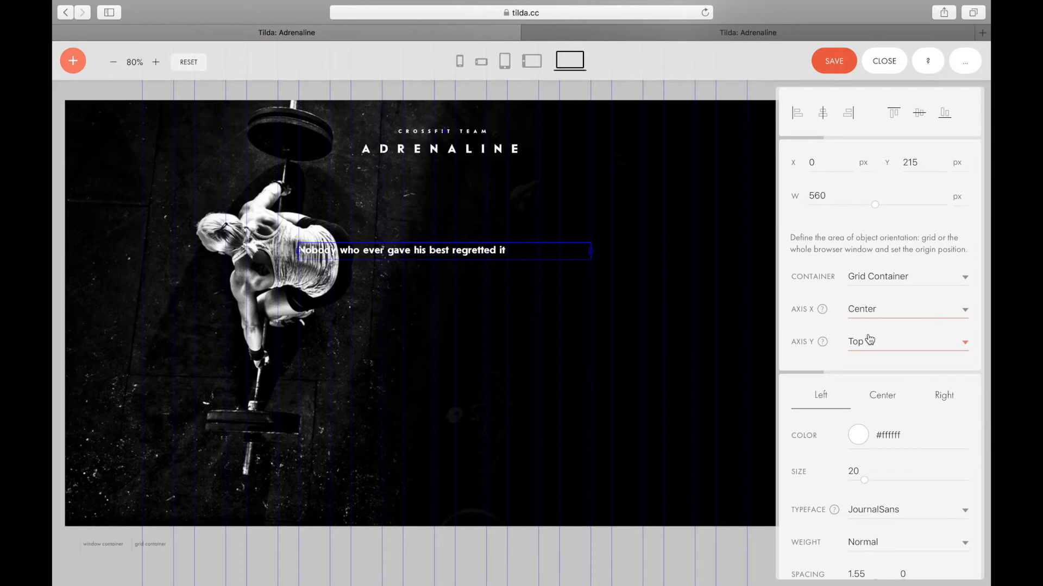
left_click(869, 340)
left_click(869, 356)
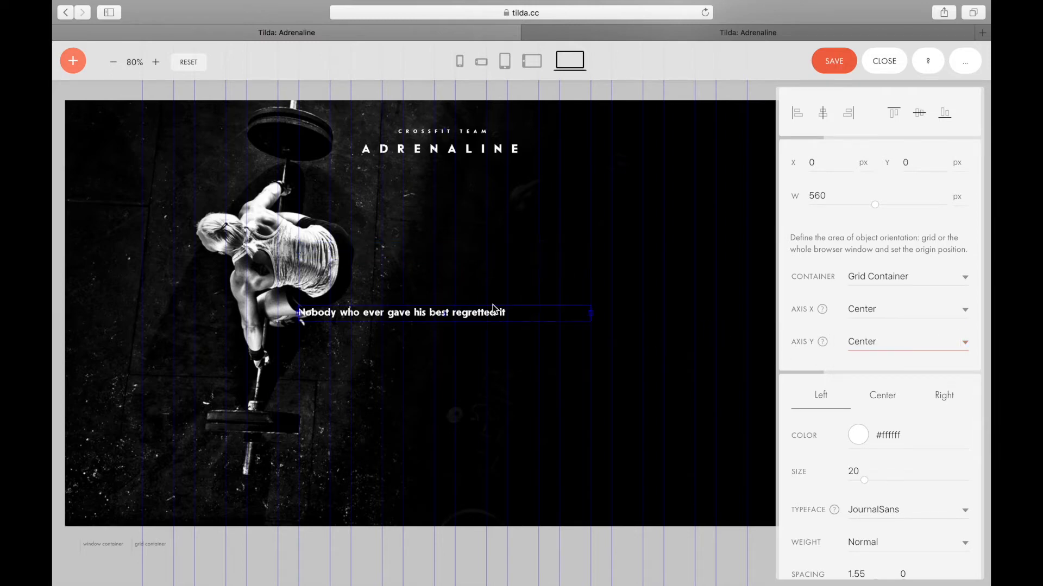
Move the quote up beside the lifter and narrow its box to 420 px
left_click_drag(386, 319, 547, 254)
left_click_drag(750, 247, 628, 249)
double_click(653, 253)
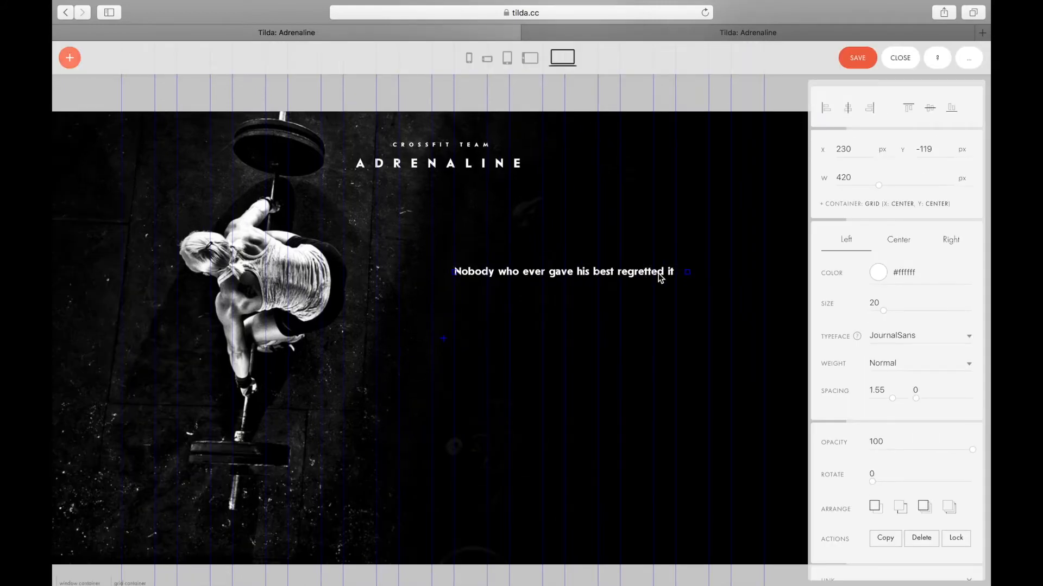
Narrow the quote box so the headline wraps onto more lines
left_click_drag(674, 274, 659, 273)
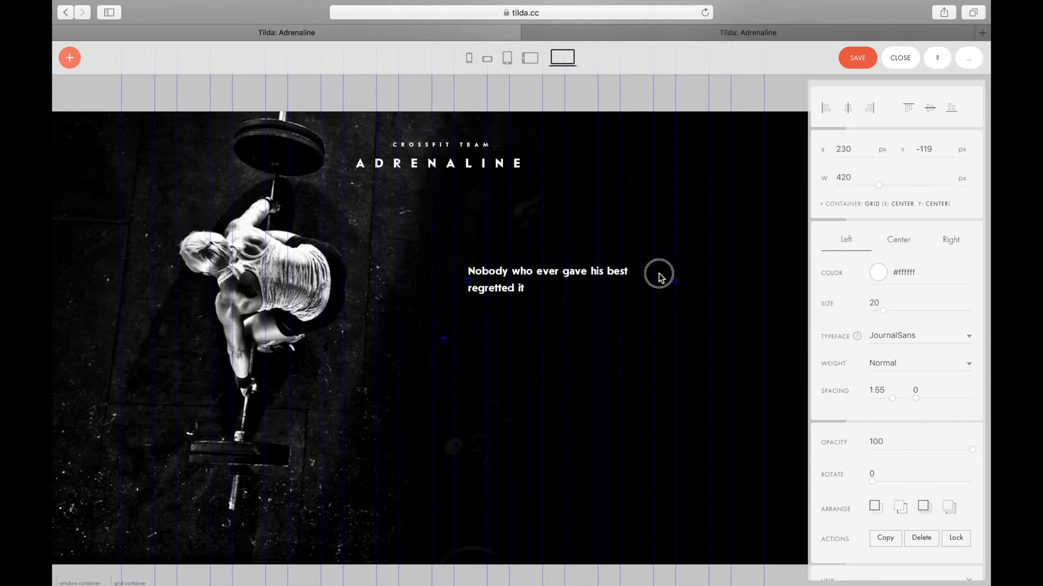
double_click(615, 271)
left_click(606, 273)
left_click(606, 243)
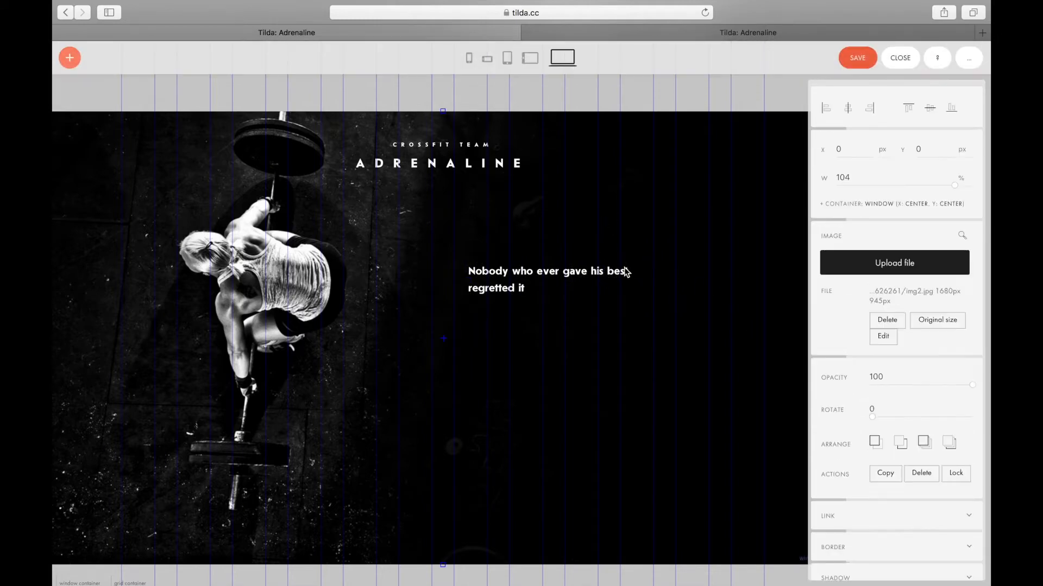
left_click(627, 270)
Enlarge the quote to size 49 with 0.95 line spacing and drag it into place
left_click_drag(886, 320, 916, 313)
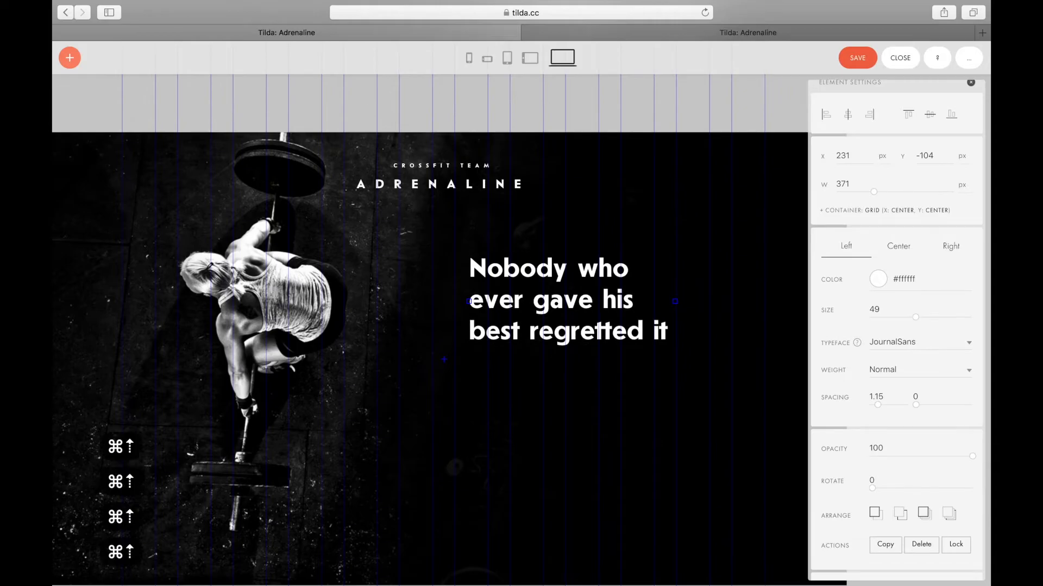
key("super+Tab")
key("super+Tab")
key("super+Up")
key("super+Tab")
key("super+Tab")
key("super+Up")
key("super+Tab")
key("super+Tab")
key("super+Tab")
key("super+Tab")
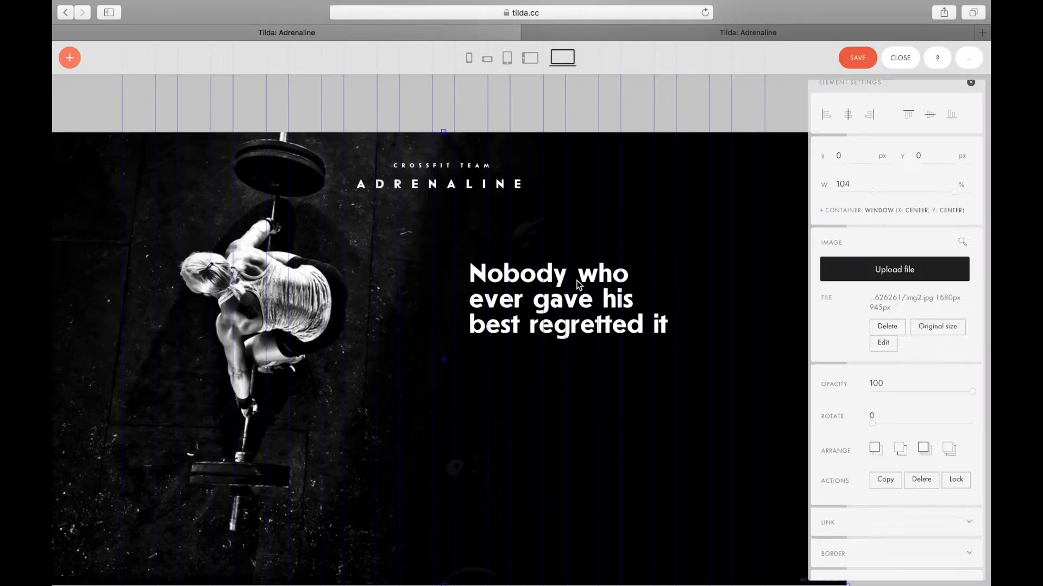
left_click_drag(570, 305, 565, 321)
scroll(567, 321, "down", 2)
Alt-drag a copy of the quote below it and copy the body paragraph from Figma
double_click(577, 241)
left_click(577, 346)
left_click_drag(577, 266, 576, 348)
key("super+Tab")
double_click(566, 349)
key("super+a")
key("super+c")
key("super+Tab")
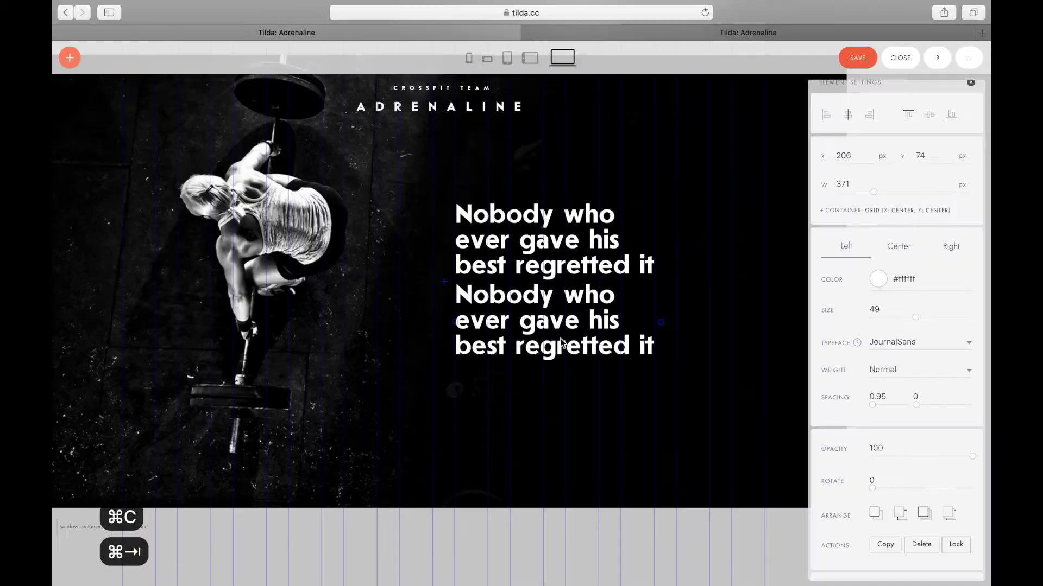
Shrink the duplicate to size 14, paste the body paragraph into it, and set it in Lato
left_click(585, 355)
left_click_drag(915, 318, 869, 320)
double_click(584, 322)
key("super+a")
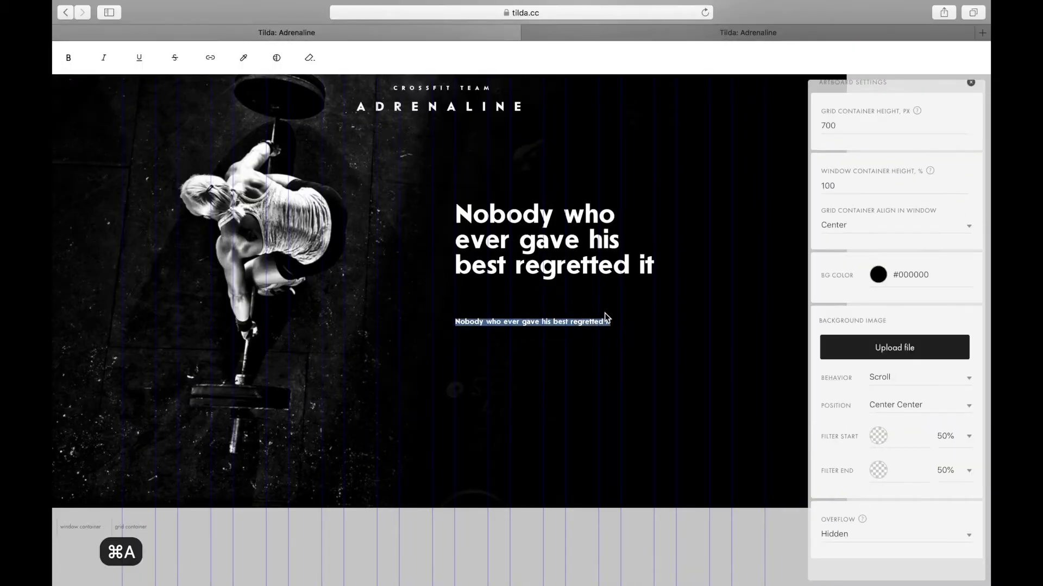
key("super+v")
left_click(900, 344)
left_click(901, 332)
Set the paragraph's line spacing to 1.25 and copy its colour value from the mockup
double_click(583, 326)
left_click(588, 378)
left_click(588, 341)
key("super+Up")
key("super+Down")
key("super+Down")
key("super+Down")
key("super+Down")
key("super+Down")
key("super+Down")
key("super+Down")
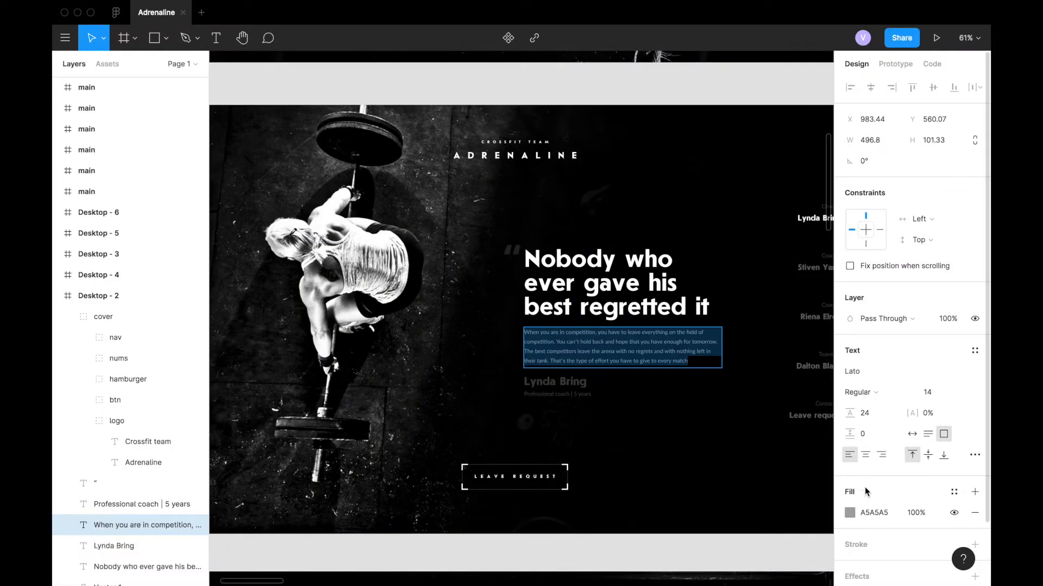
key("super+c")
key("Escape")
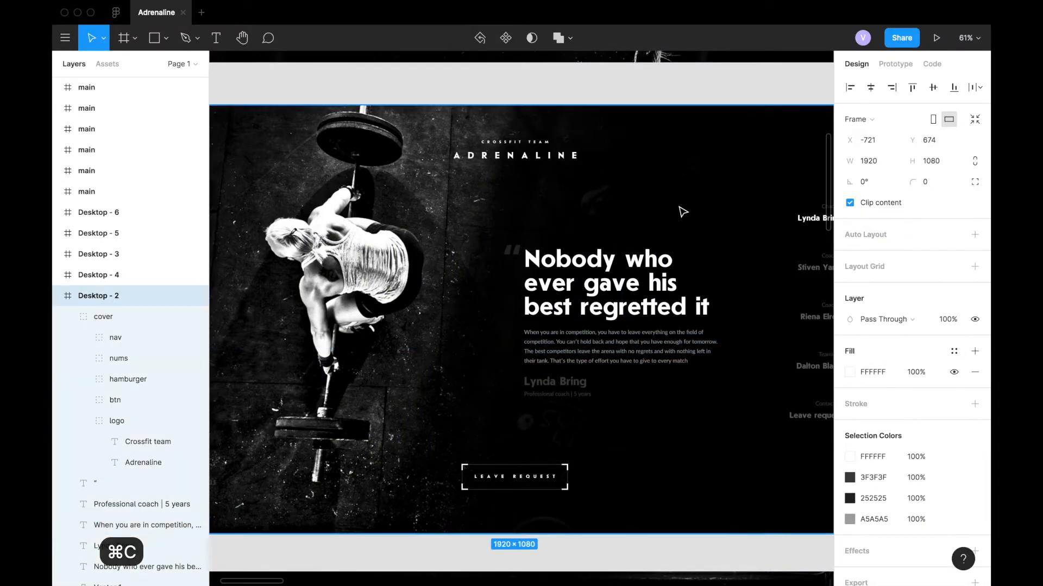
key("super+Tab")
double_click(600, 323)
scroll(652, 319, "right", 2)
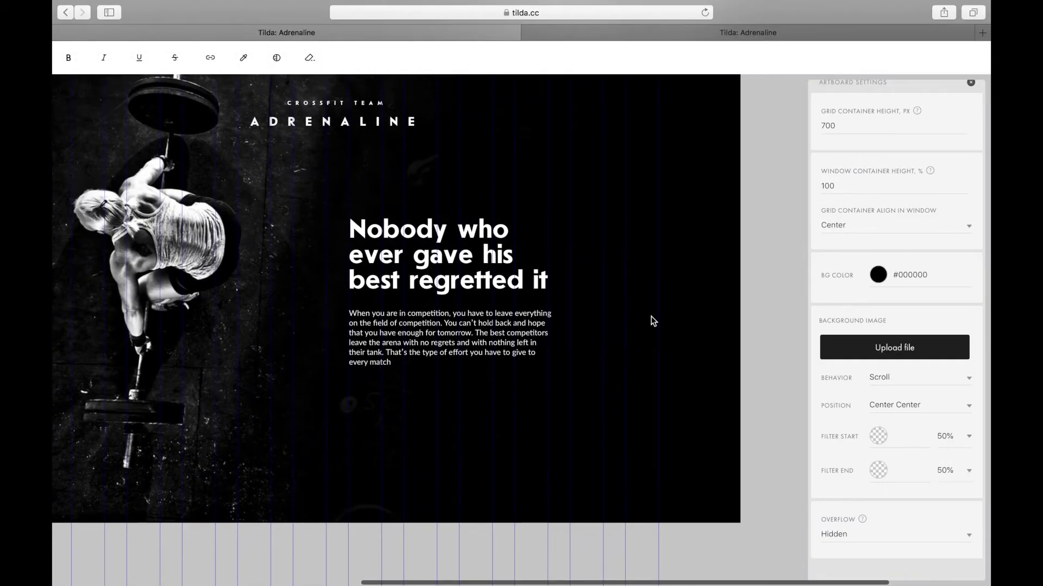
key("super+Tab")
scroll(677, 335, "right", 3)
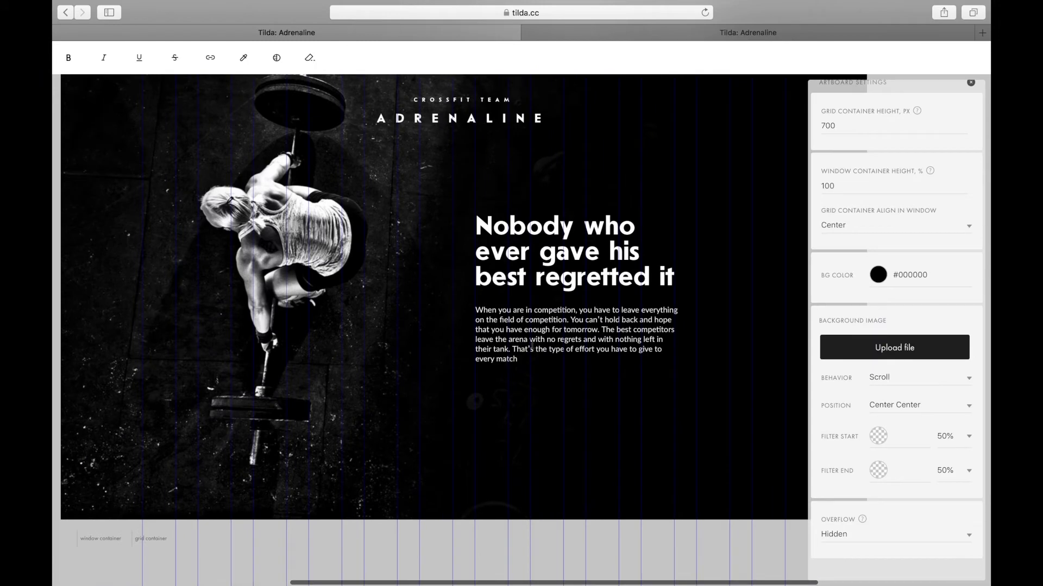
Colour the body paragraph grey #a5a5a5
left_click(589, 377)
left_click(906, 280)
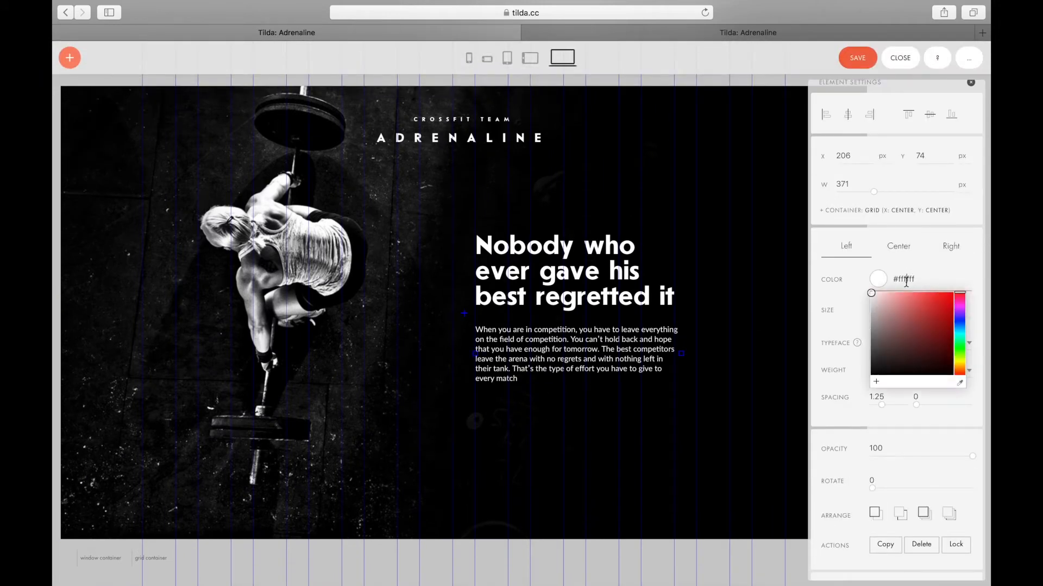
key("super+v")
key("Return")
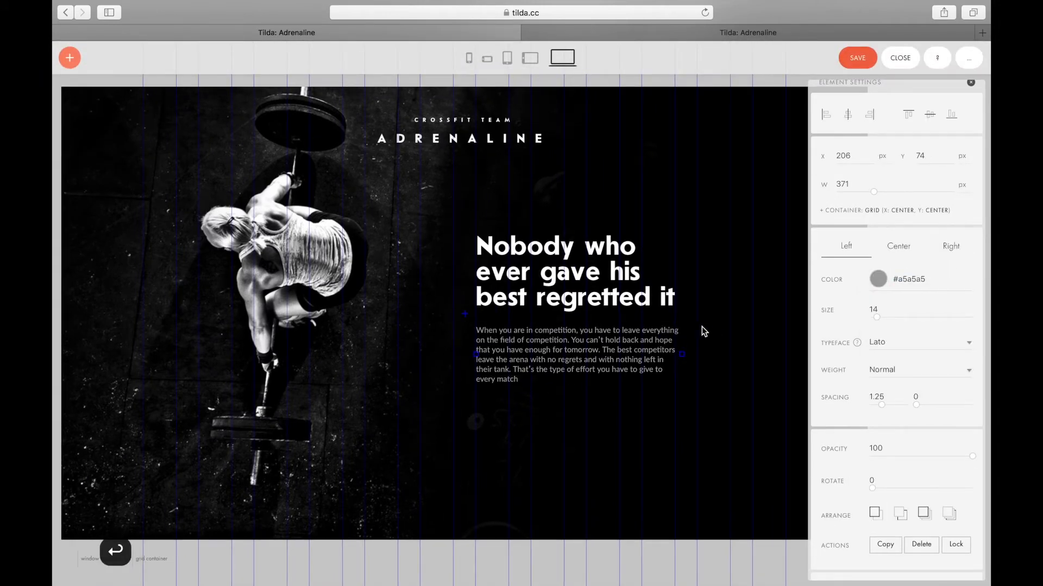
key("super+Tab")
key("super+Tab")
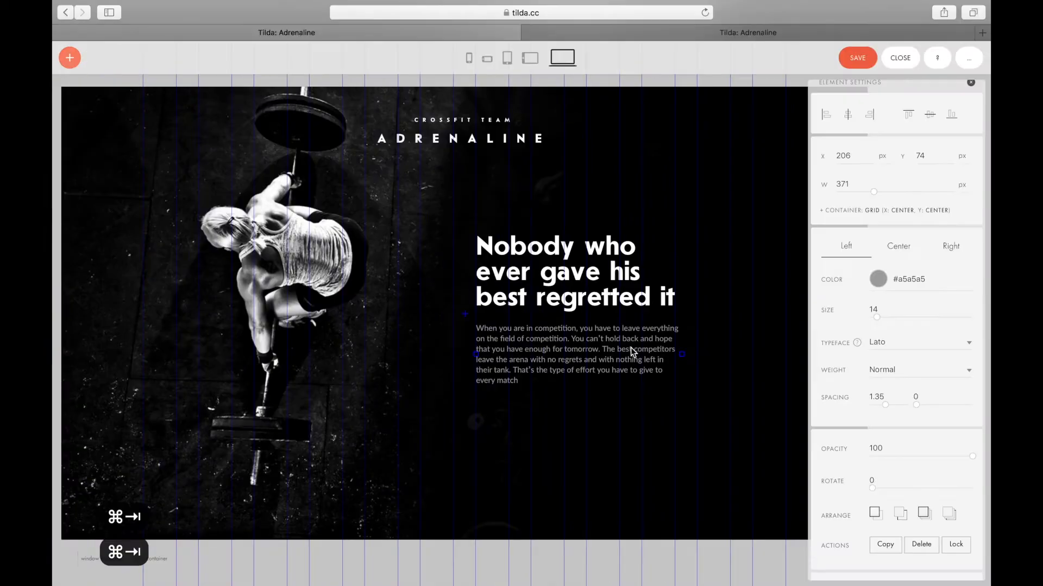
double_click(627, 342)
key("super+Tab")
key("super+Tab")
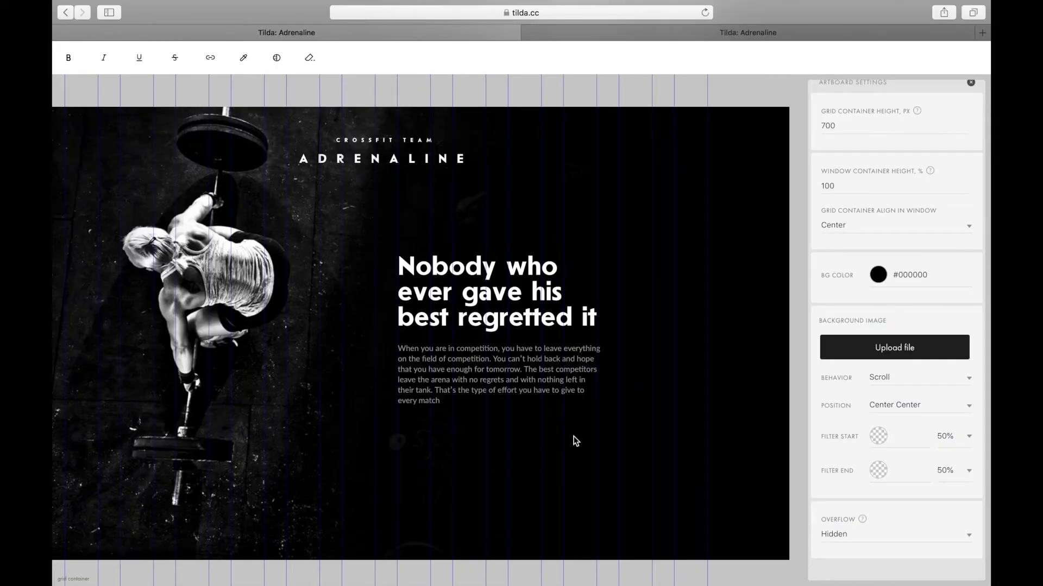
key("Escape")
Widen the paragraph to 391 px and set size 13 with 1.55 line spacing
left_click_drag(603, 374, 615, 375)
left_click(505, 369)
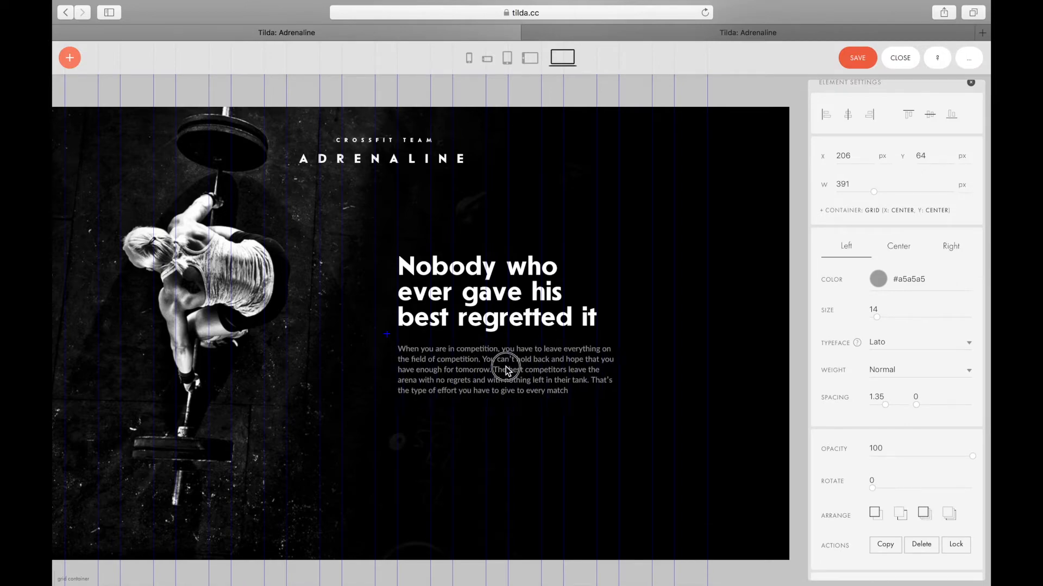
key("super+Tab")
key("super+Tab")
left_click_drag(877, 319, 878, 321)
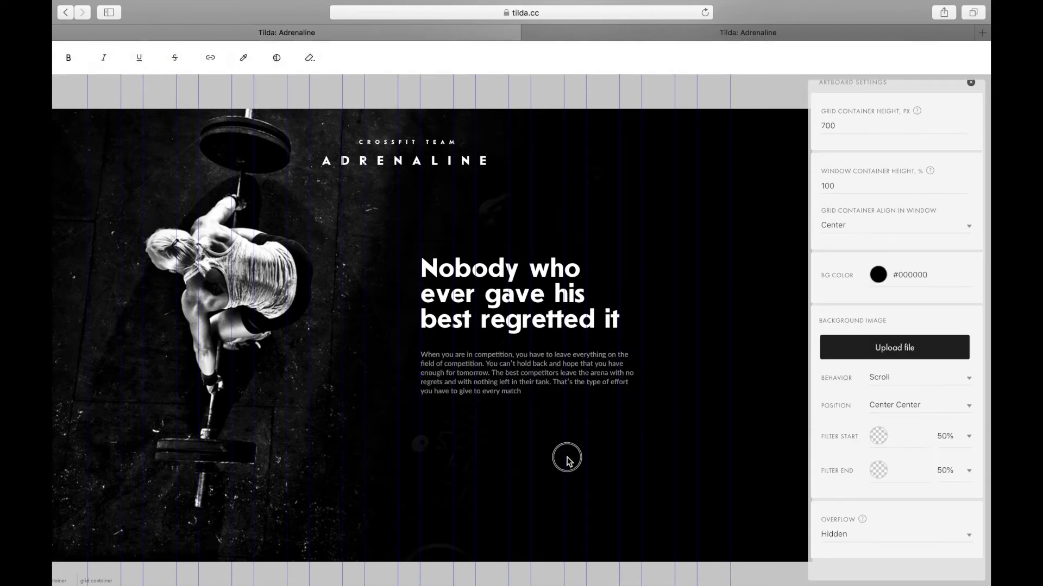
key("super+Up")
key("super+Down")
key("super+Down")
Compare with the Figma mockup and move the headline down over the paragraph
key("super+Tab")
key("super+Tab")
key("super+Tab")
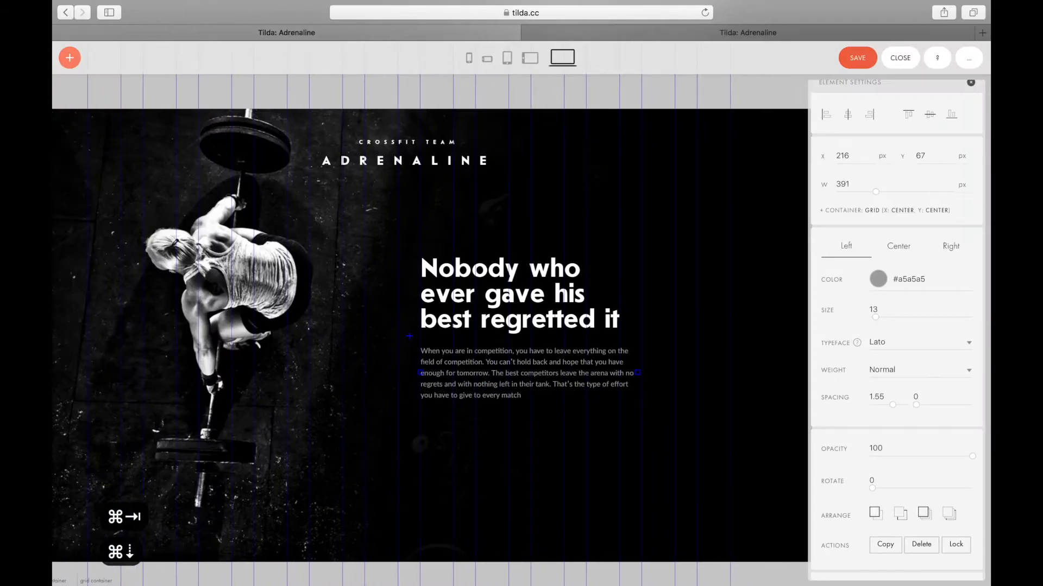
key("super+Tab")
key("super+Tab")
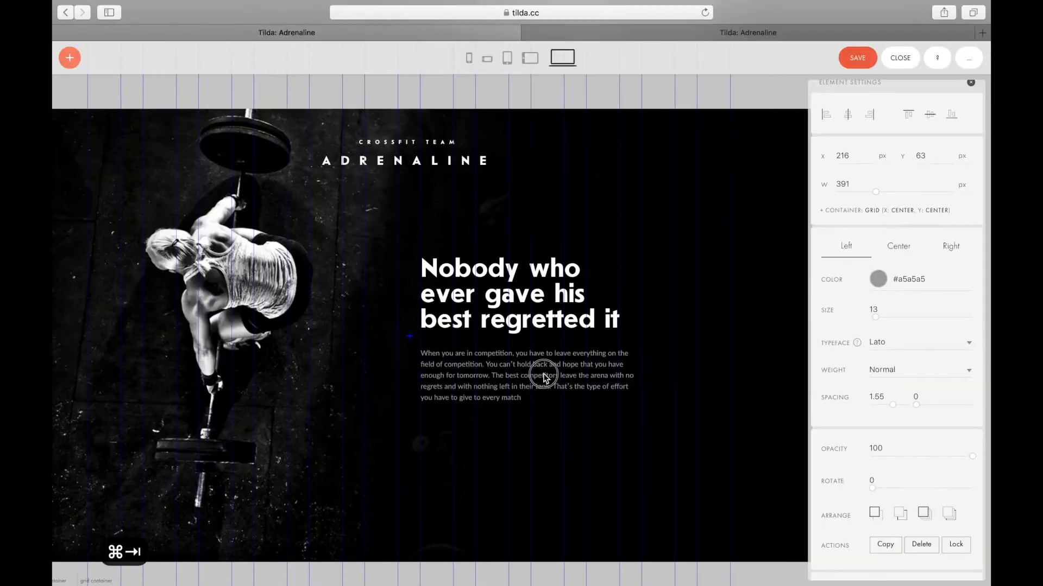
left_click(558, 432)
key("super+Tab")
key("super+Tab")
left_click_drag(630, 288, 616, 426)
Place a copy of the headline below the paragraph and retype it as 'Lynda Bring'
key("super+z")
left_click_drag(617, 242, 623, 386)
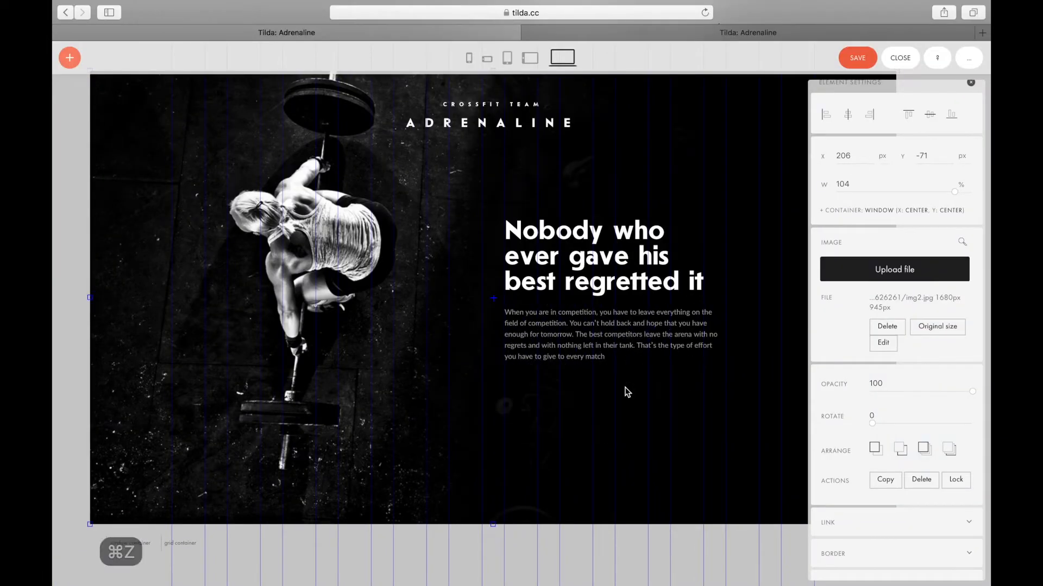
double_click(632, 397)
key("super+a")
type("LYNDA")
key("BackSpace")
key("BackSpace")
key("BackSpace")
key("BackSpace")
type("ynda Bring")
key("Escape")
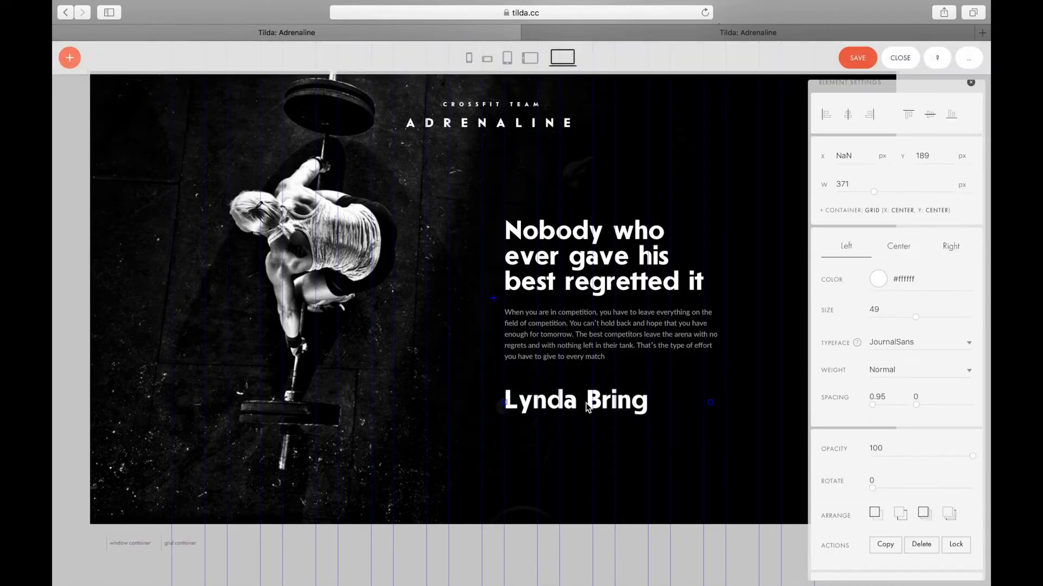
Set the author name to size 25 in dark grey #3f3f3f from the mockup
left_click_drag(917, 317, 885, 317)
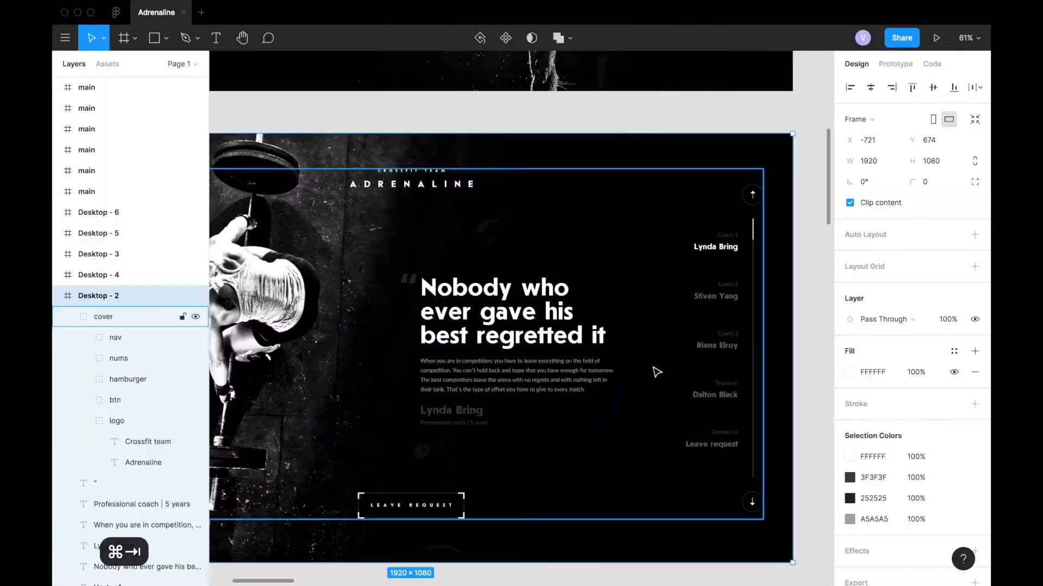
left_click(453, 411)
left_click(875, 513)
key("super+Tab")
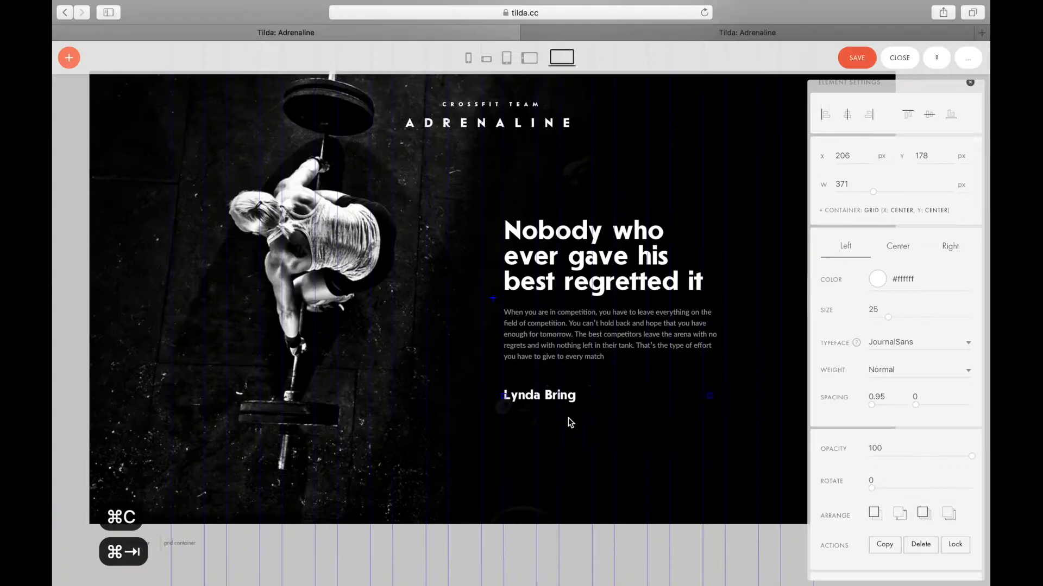
left_click(878, 278)
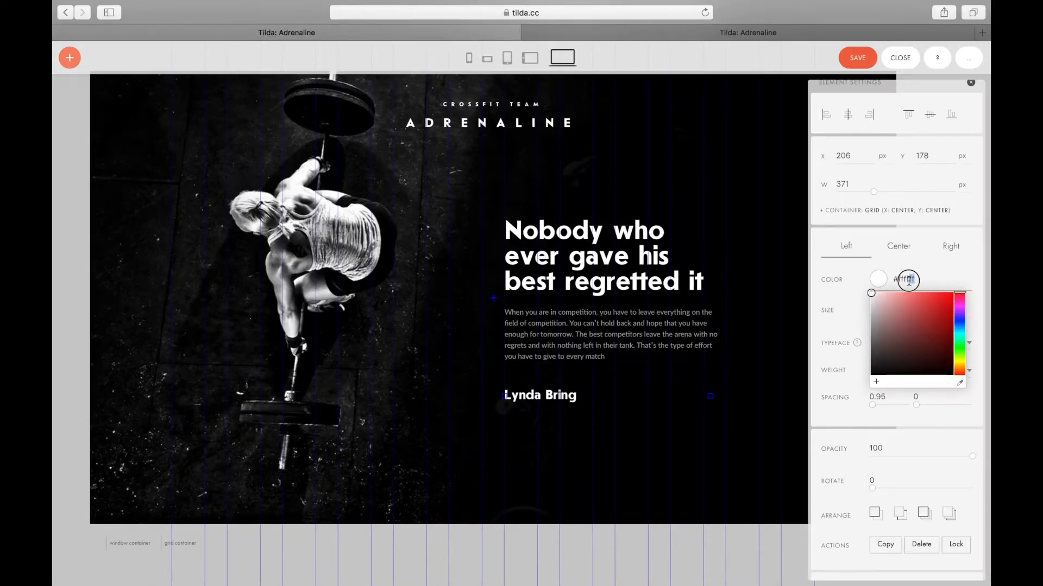
type("2B2B2B")
key("Return")
Duplicate the name line and paste in 'Professional coach | 5 years' copied from the mockup
left_click(581, 406)
left_click(569, 406)
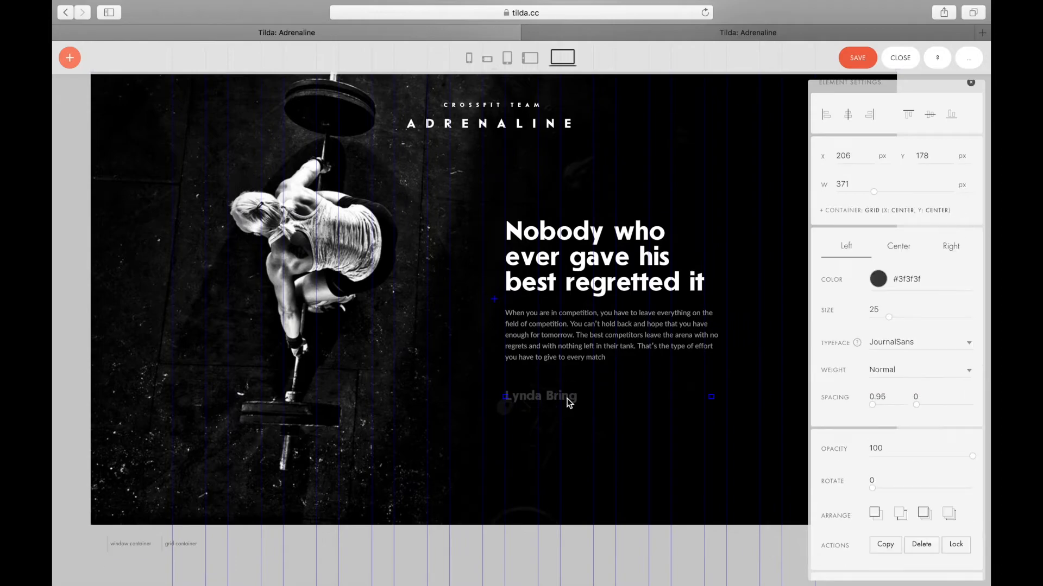
key("super+Tab")
double_click(476, 422)
key("super+c")
key("super+Tab")
double_click(577, 409)
key("super+a")
key("super+v")
left_click(571, 413)
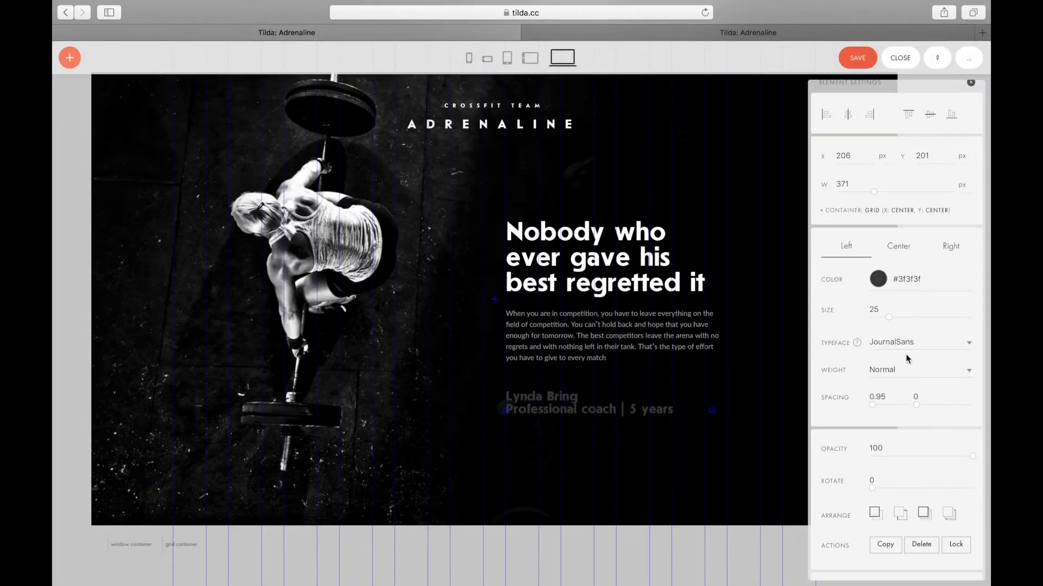
Set the job title line to the Lato typeface at size 13
scroll(906, 358, "down", 2)
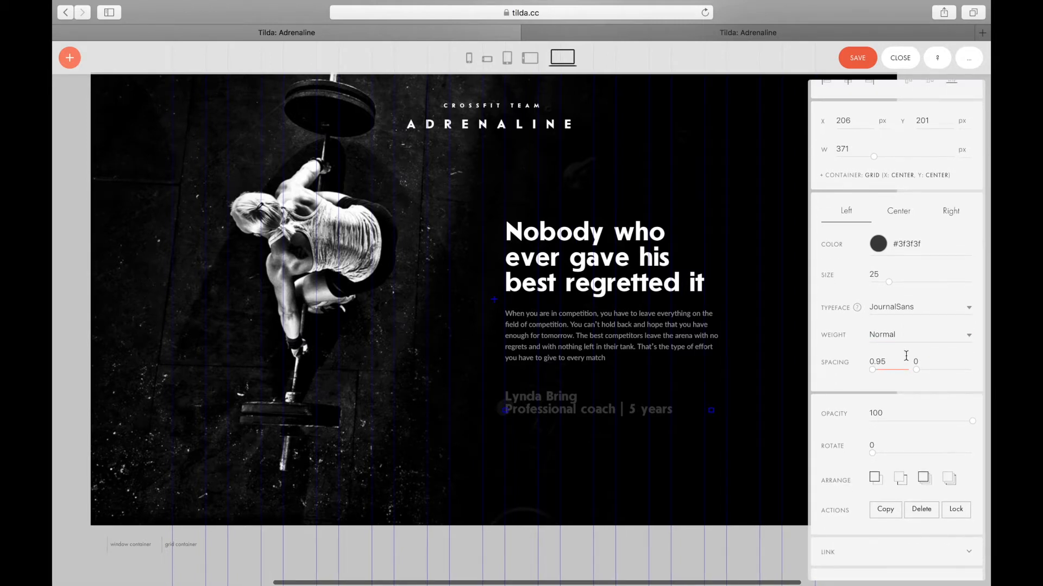
left_click(907, 307)
left_click(890, 317)
left_click_drag(888, 282, 878, 284)
key("super+Tab")
key("super+Tab")
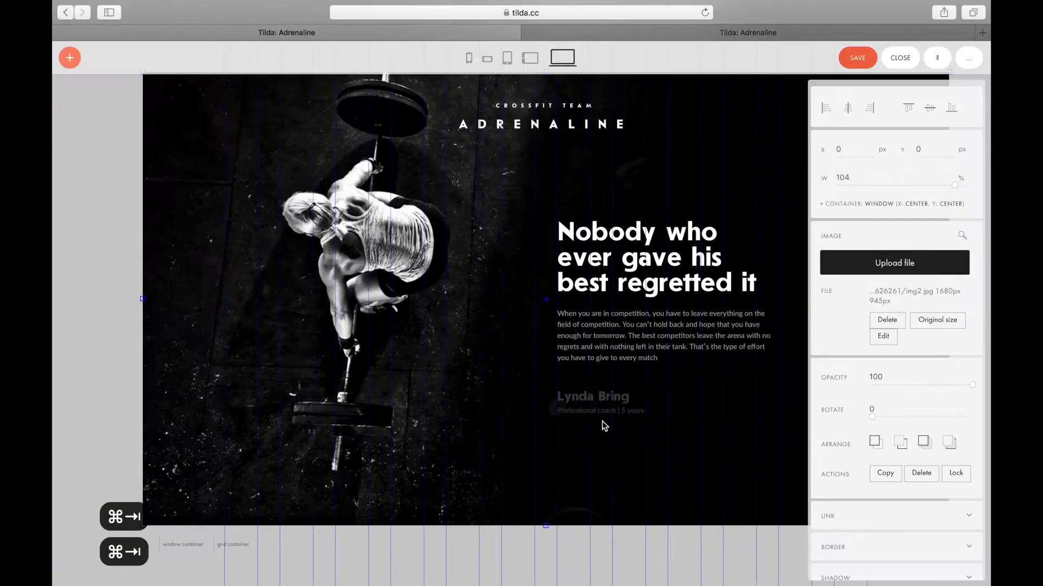
Select the Lynda Bring and Professional coach layers together and nudge them up
left_click(600, 404, "shift")
left_click(600, 398)
left_click(601, 414, "shift")
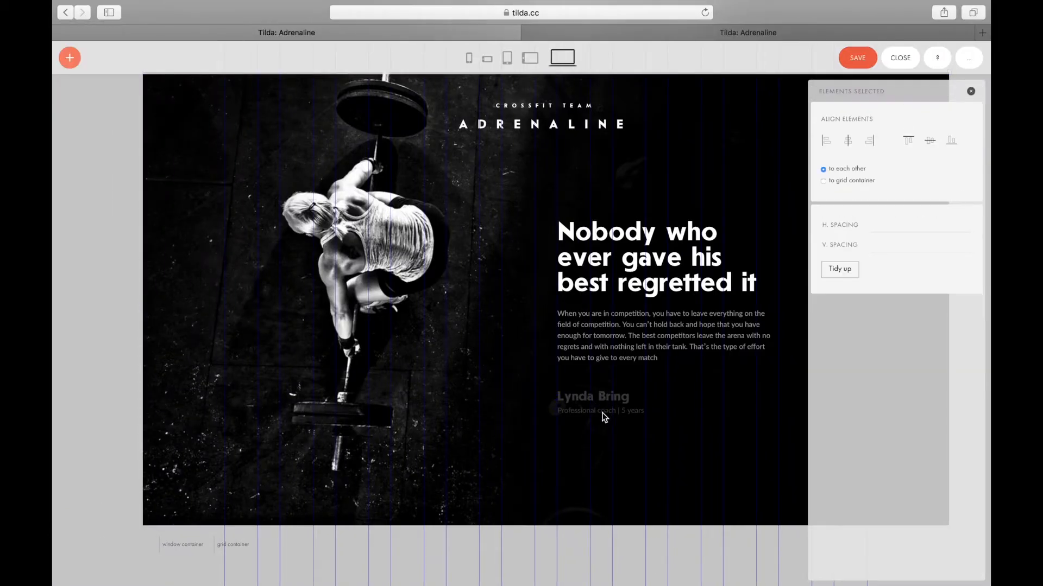
left_click(603, 414)
key("ctrl+l")
left_click(112, 115)
left_click(112, 117)
left_click(111, 116)
left_click(114, 127)
left_click(115, 114, "shift")
key("shift+Up")
key("shift+Up")
key("Down")
key("Up")
Save the Zero Block changes and switch to the page preview tab
left_click(634, 176)
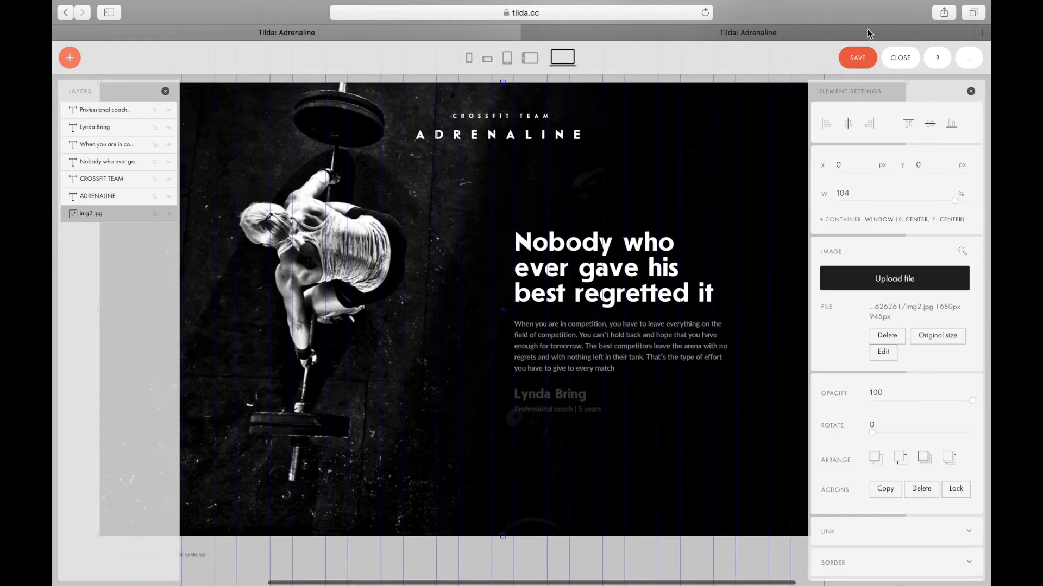
key("ctrl+s")
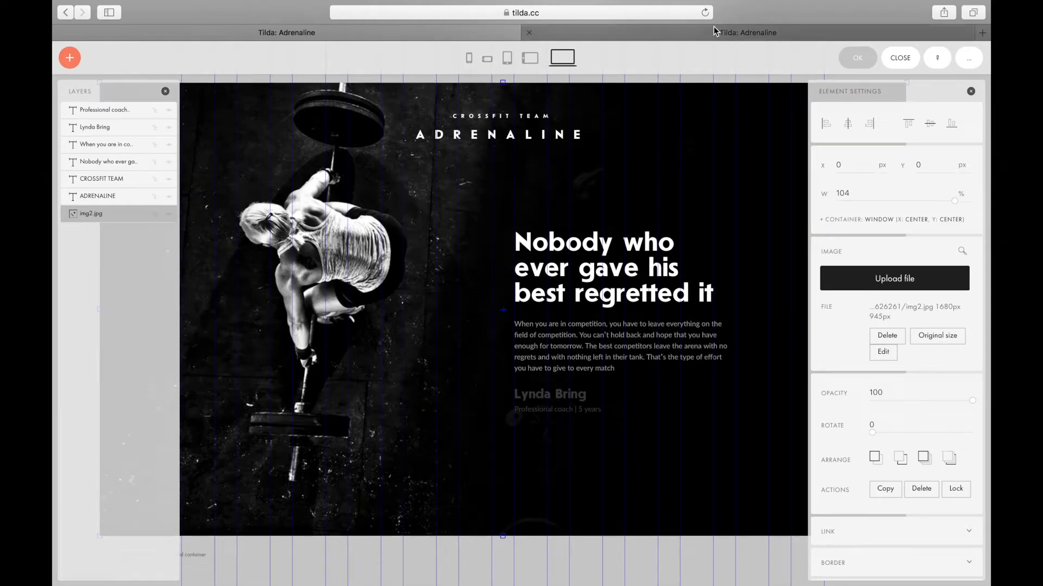
left_click(713, 29)
Reload the preview, scroll down to the crossfit hero, and compare it with the Figma mockup
left_click(705, 12)
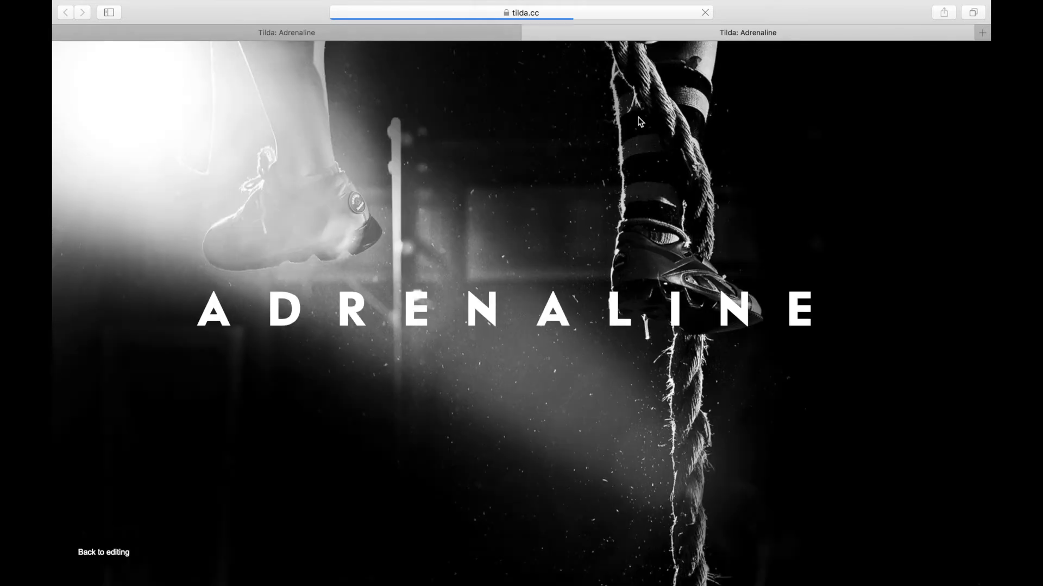
scroll(637, 116, "down", 2)
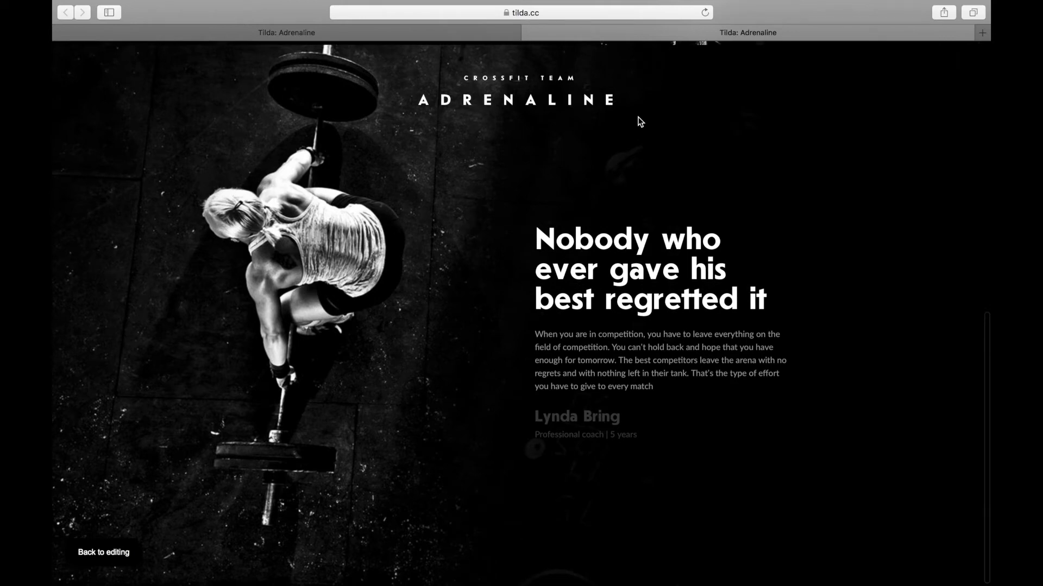
scroll(641, 121, "down", 1)
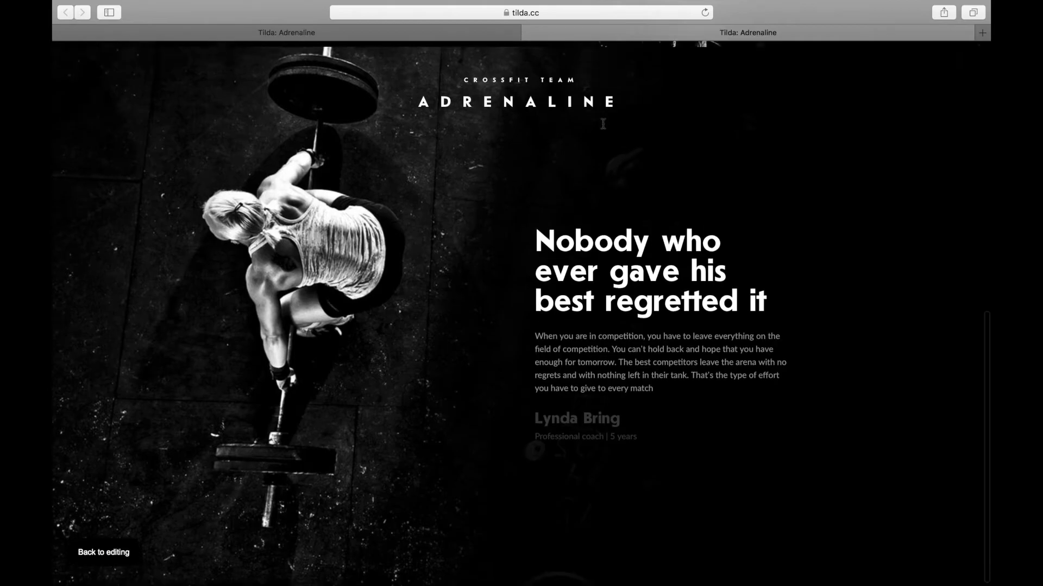
key("super+Tab")
key("super+Tab")
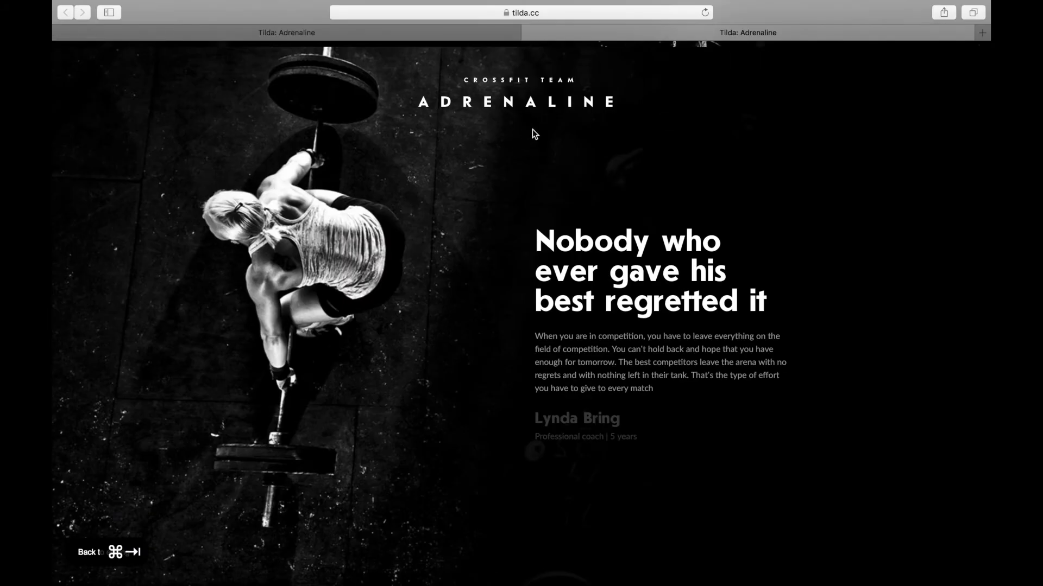
Return to the crossfit Zero Block editor after checking the mockup and open the add-element list
left_click(486, 34)
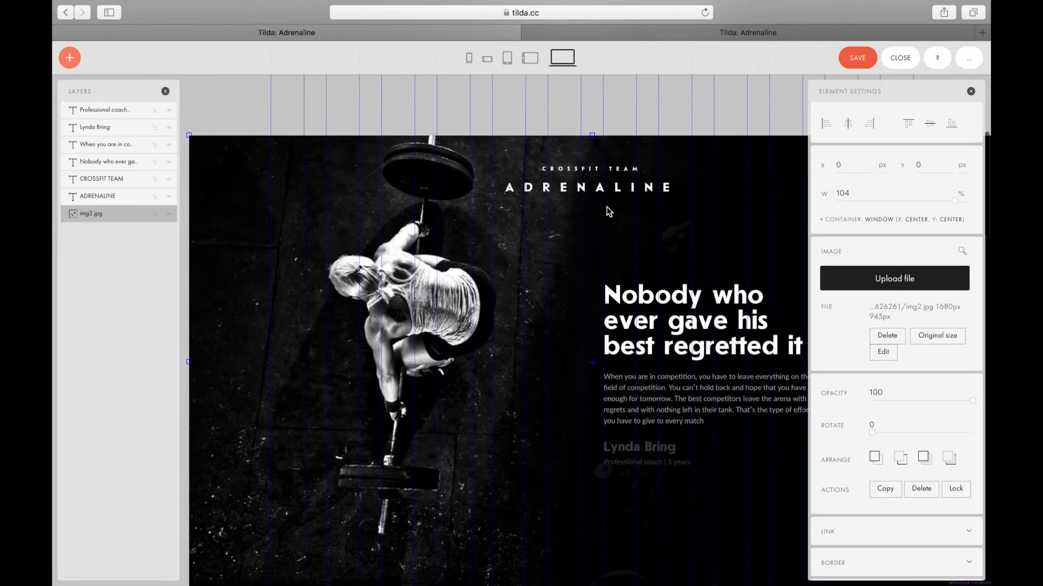
key("super+Tab")
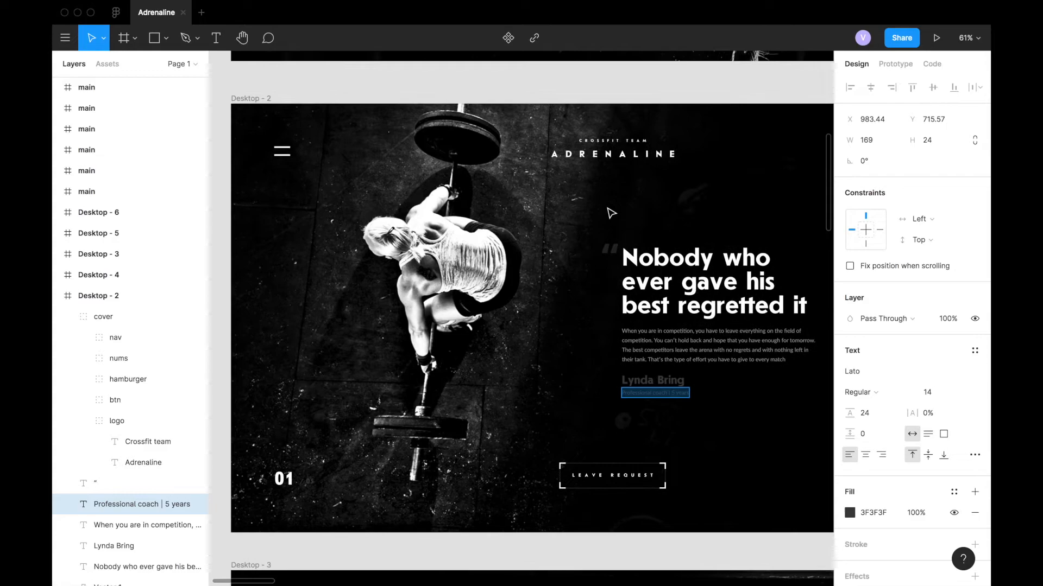
key("super+Tab")
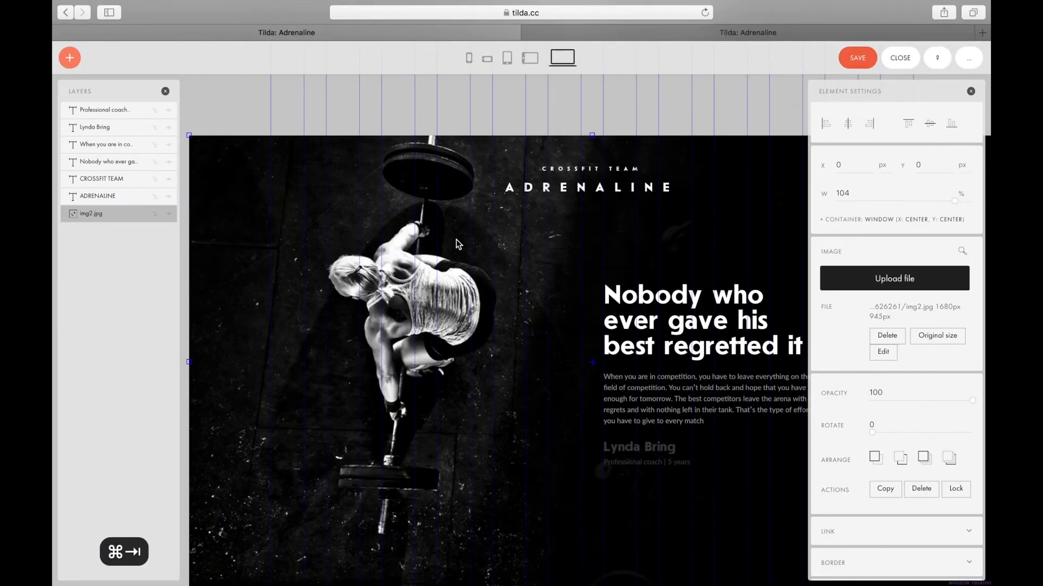
left_click(70, 58)
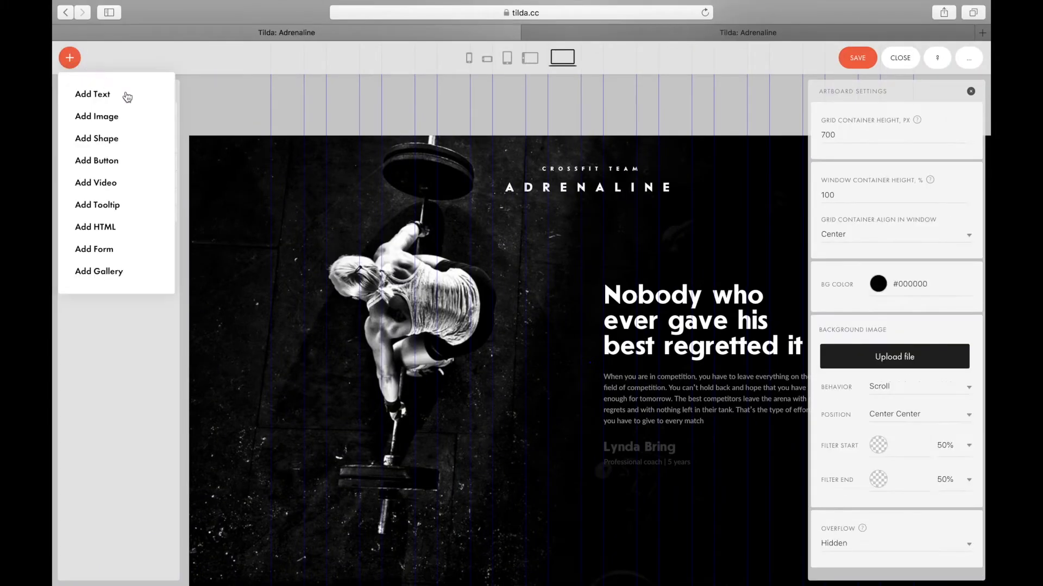
Add a rectangle shape and size it to 3 px high by 35 px wide
left_click(108, 141)
left_click(288, 223)
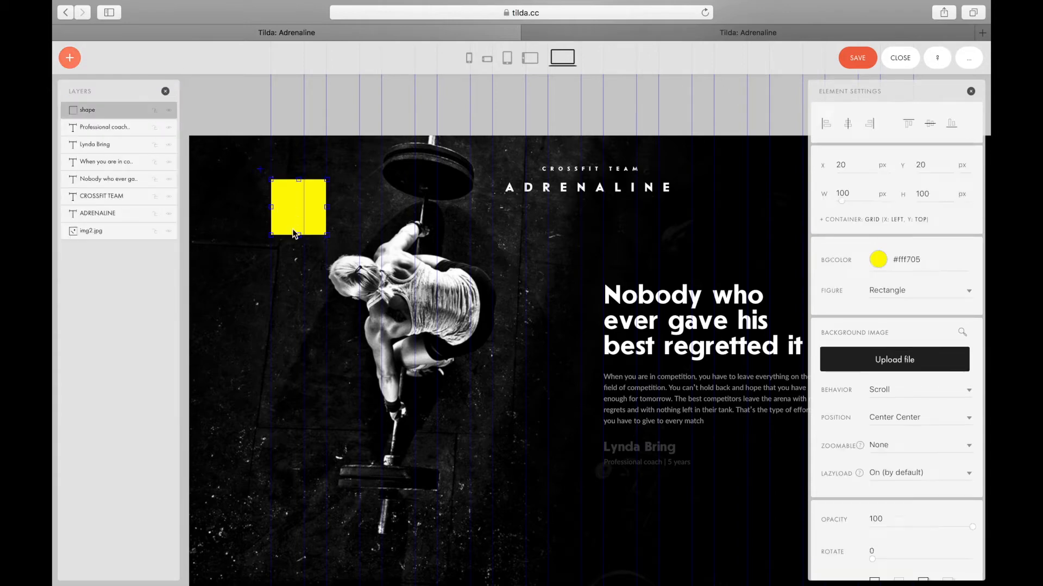
left_click_drag(299, 229, 298, 190)
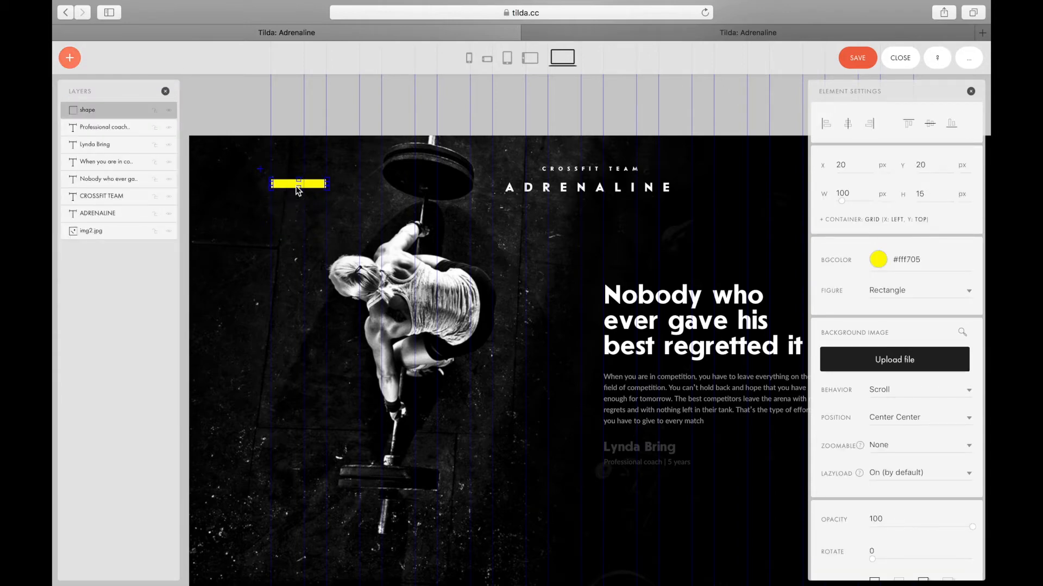
left_click(924, 195)
key("BackSpace")
key("BackSpace")
type("3")
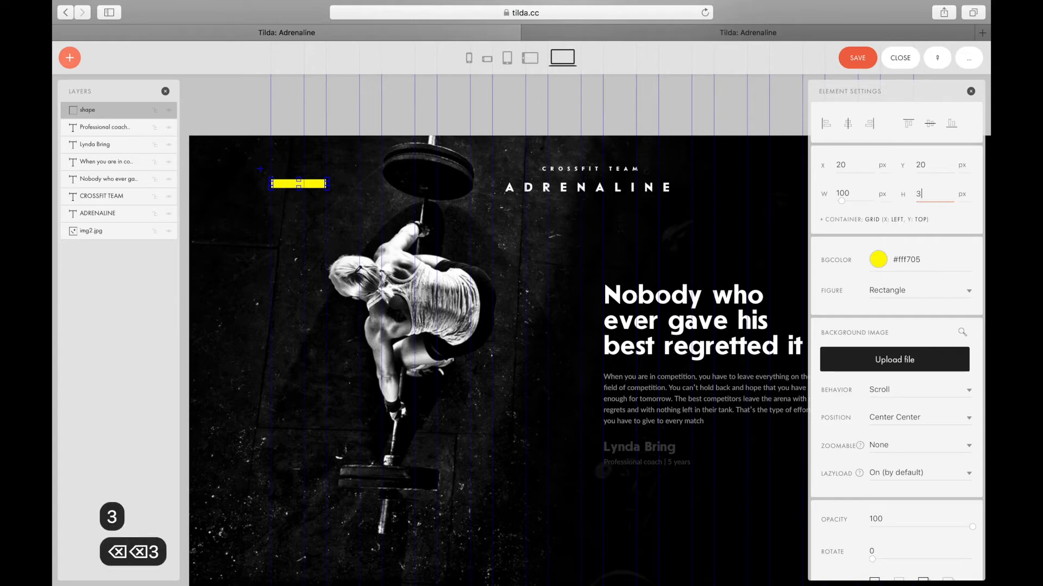
key("Return")
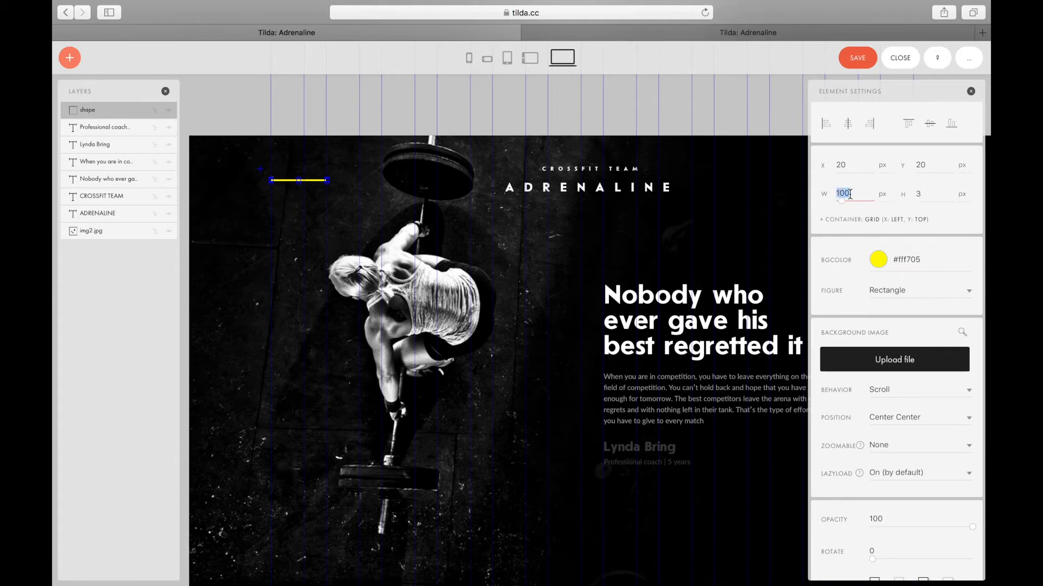
type("3")
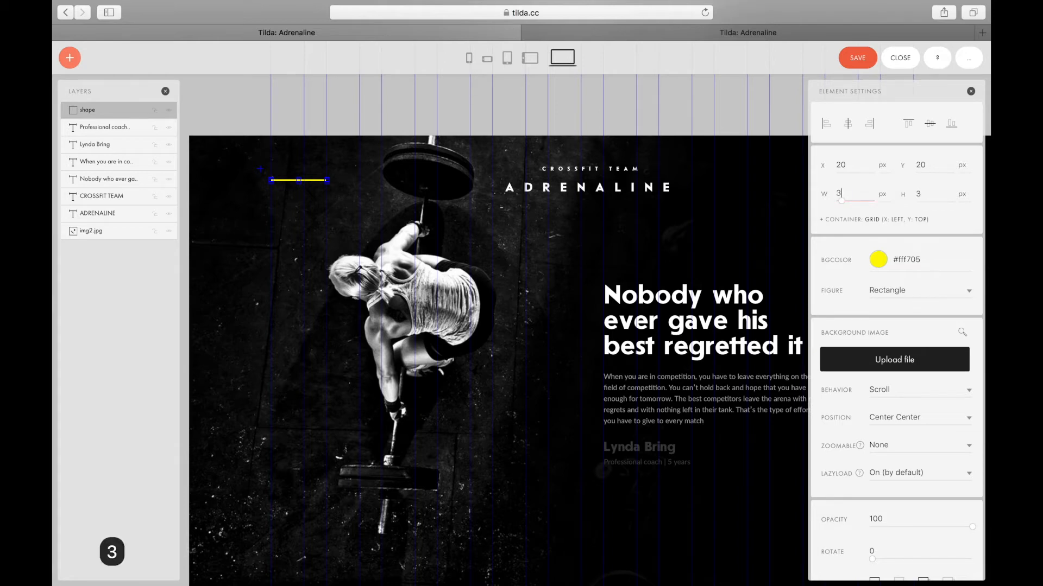
type("0")
key("Return")
key("super+Tab")
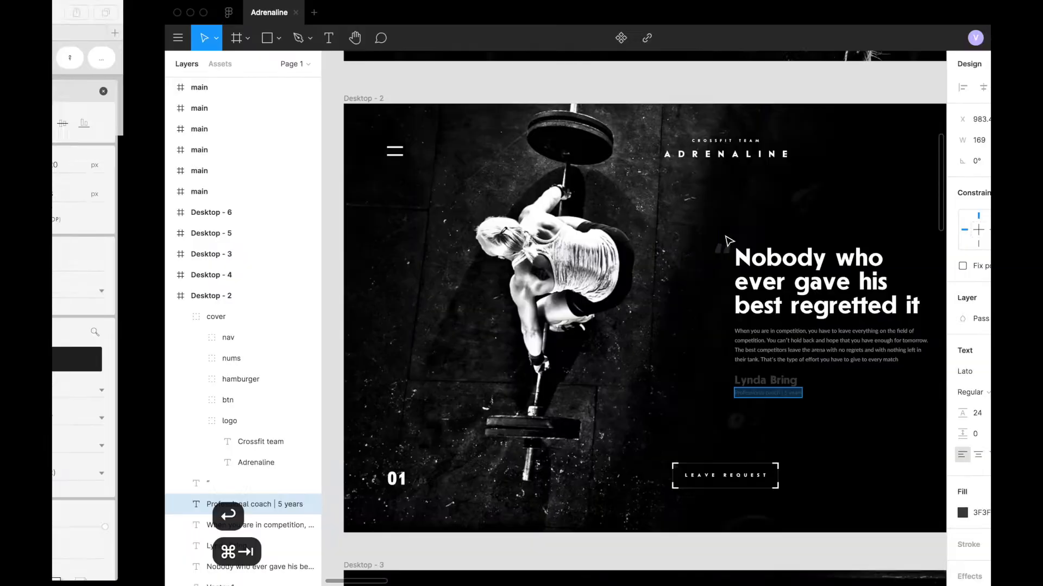
key("super+Tab")
double_click(849, 190)
type("35")
key("Return")
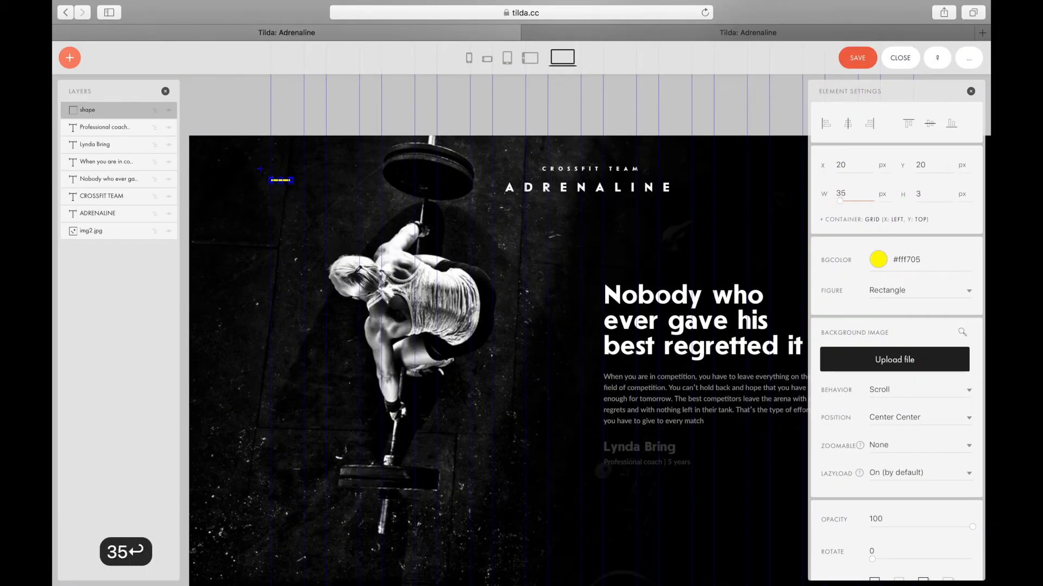
Change the bar's background colour to white #ffffff
left_click(894, 258)
left_click_drag(875, 280, 849, 261)
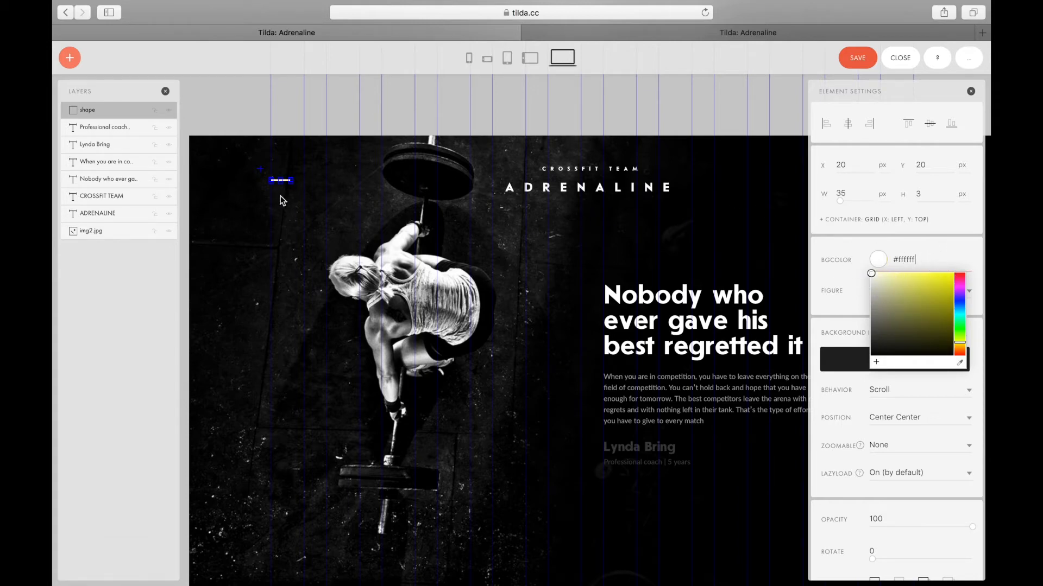
left_click(282, 200)
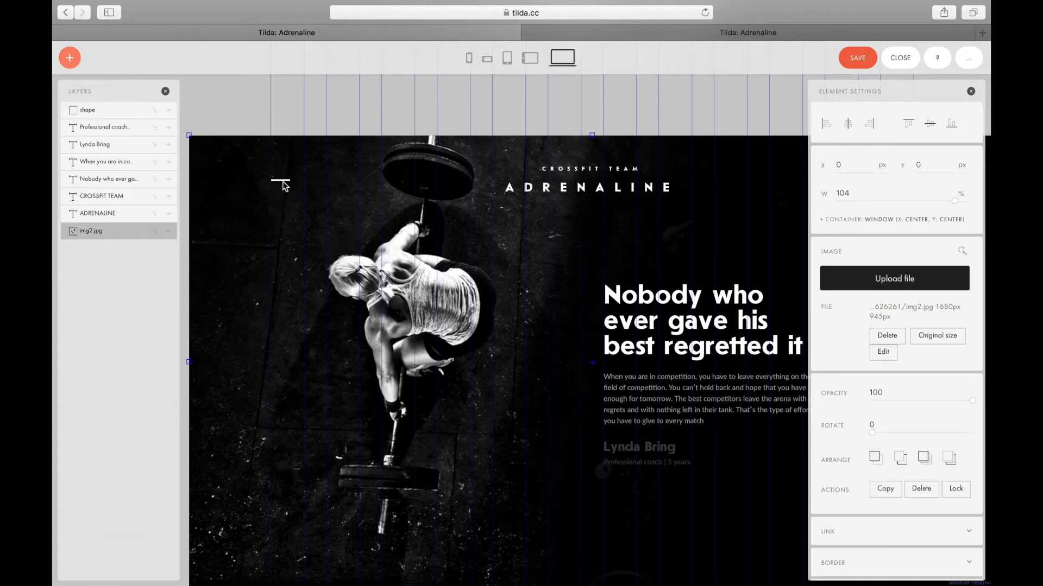
left_click(283, 182)
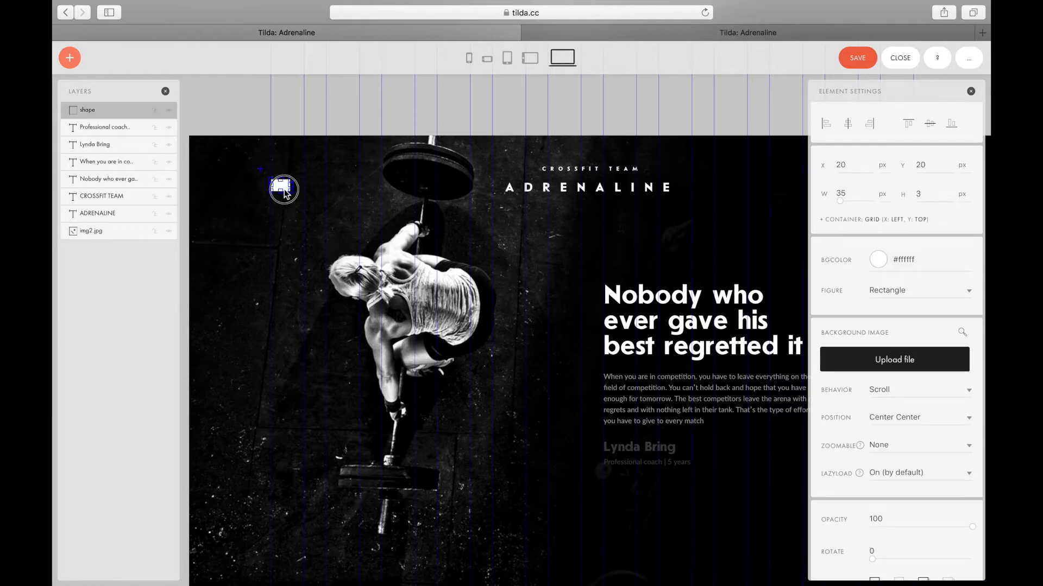
key("super+z")
Copy and paste the white bar, nudging the duplicate into line with the original
key("super+c")
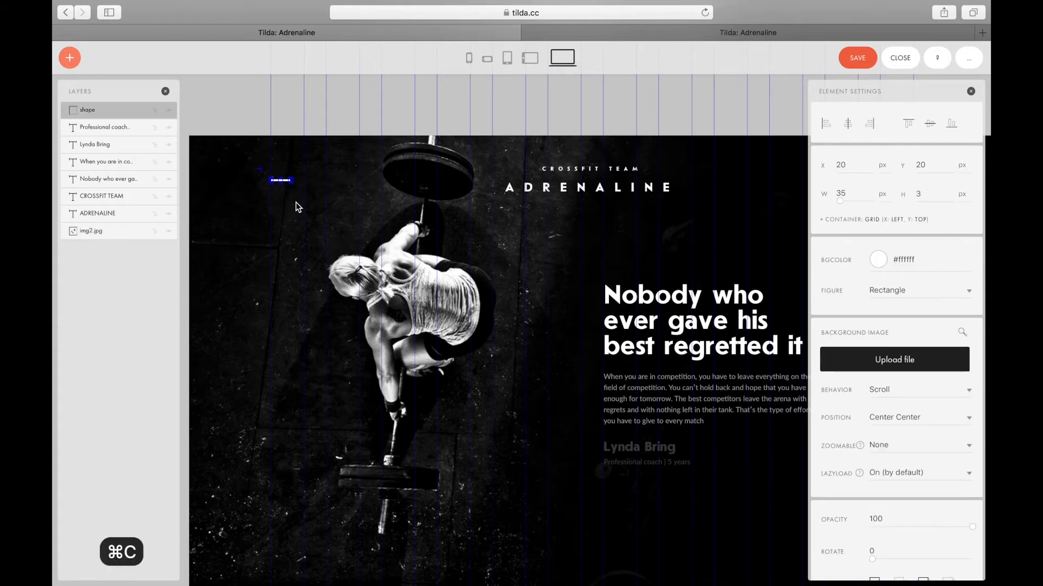
key("super+v")
key("Left")
key("Left")
key("Left")
key("Left")
key("Left")
key("Left")
key("Left")
key("Left")
key("Left")
key("Left")
key("Left")
key("Left")
key("Left")
key("Left")
key("Left")
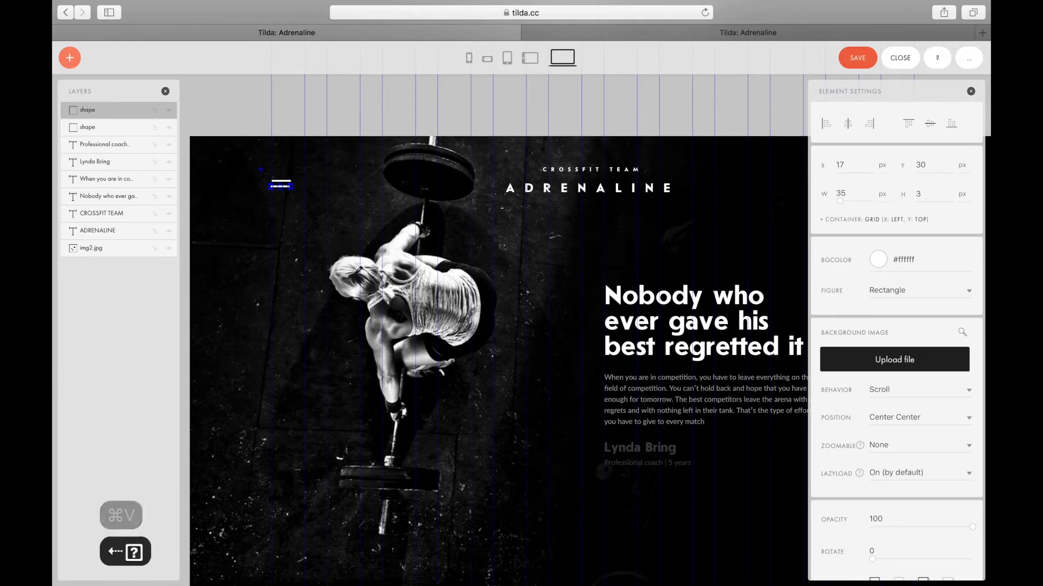
key("Right")
key("Right")
key("Right")
key("Right")
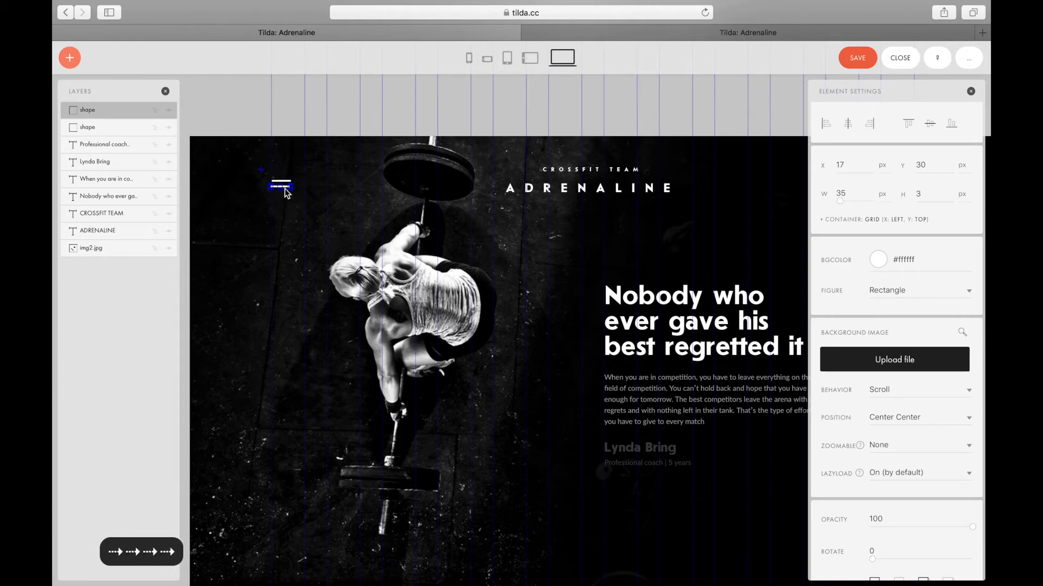
key("super+z")
key("Left")
key("Left")
key("super+equal")
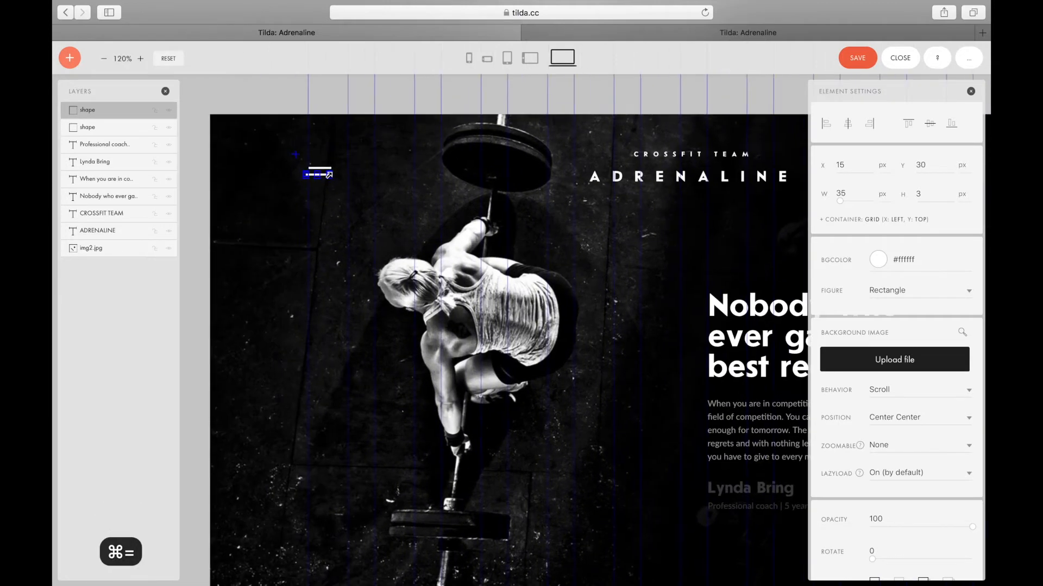
key("super+z")
key("super+z")
key("super+z")
key("super+z")
key("super+z")
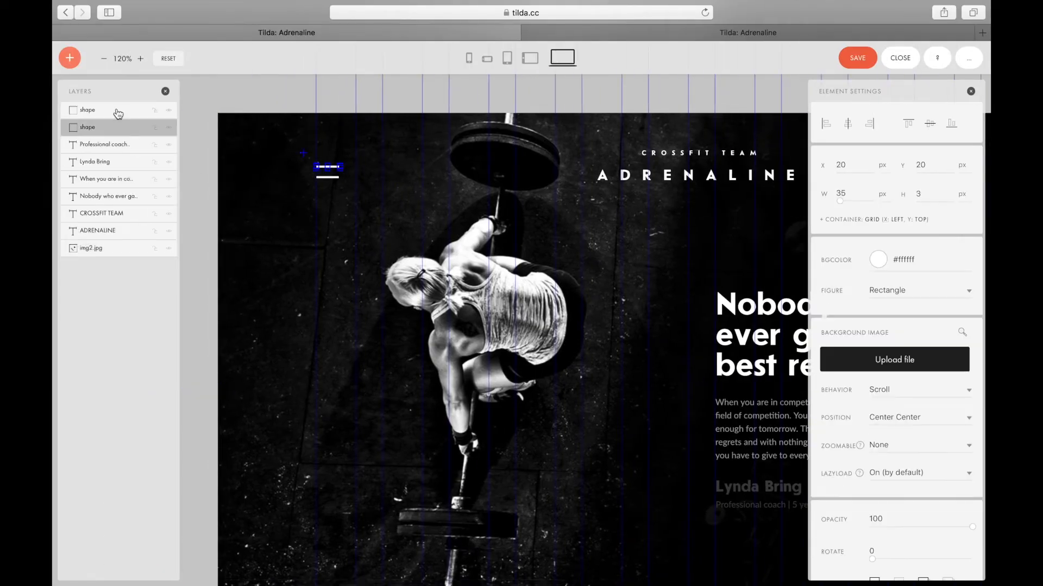
Move both menu bars to the top-left and align them 14 px apart
left_click(117, 115, "shift")
left_click_drag(334, 181, 311, 188)
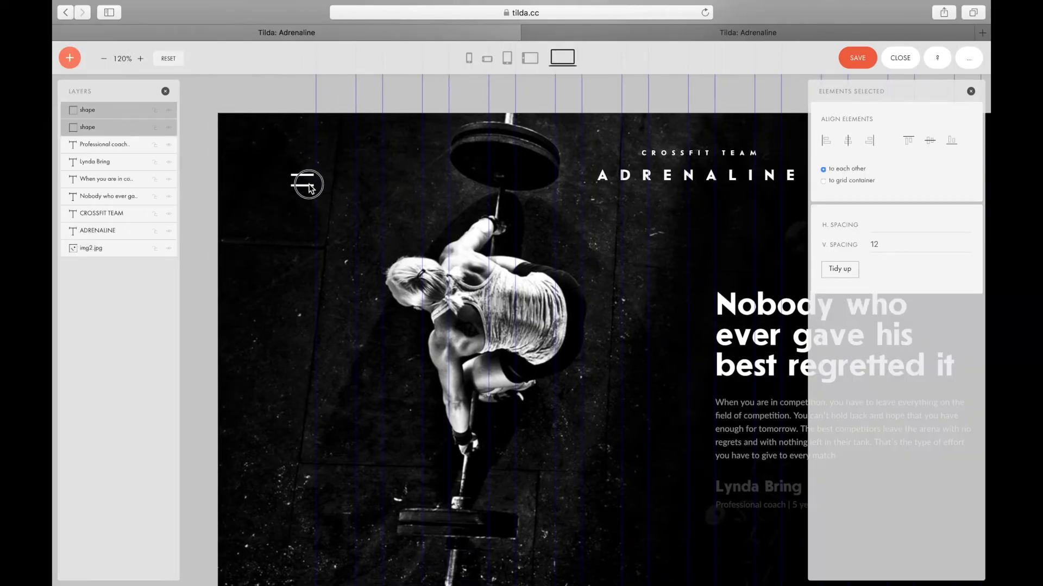
scroll(725, 234, "right", 1)
left_click(283, 171)
key("Right")
key("Right")
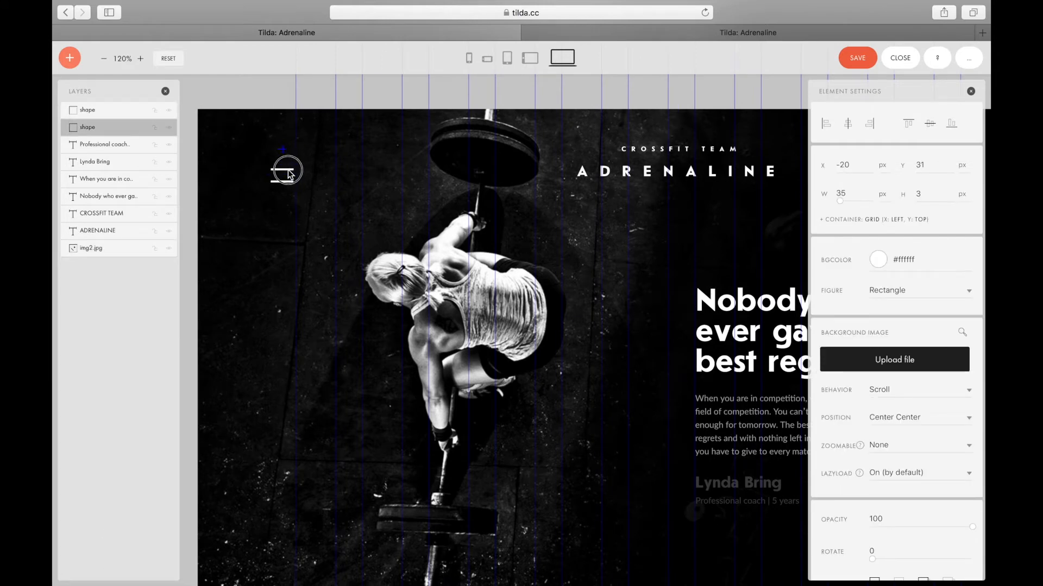
left_click(300, 174)
scroll(300, 172, "down", 1)
left_click(283, 154)
scroll(845, 374, "down", 3)
key("super+Tab")
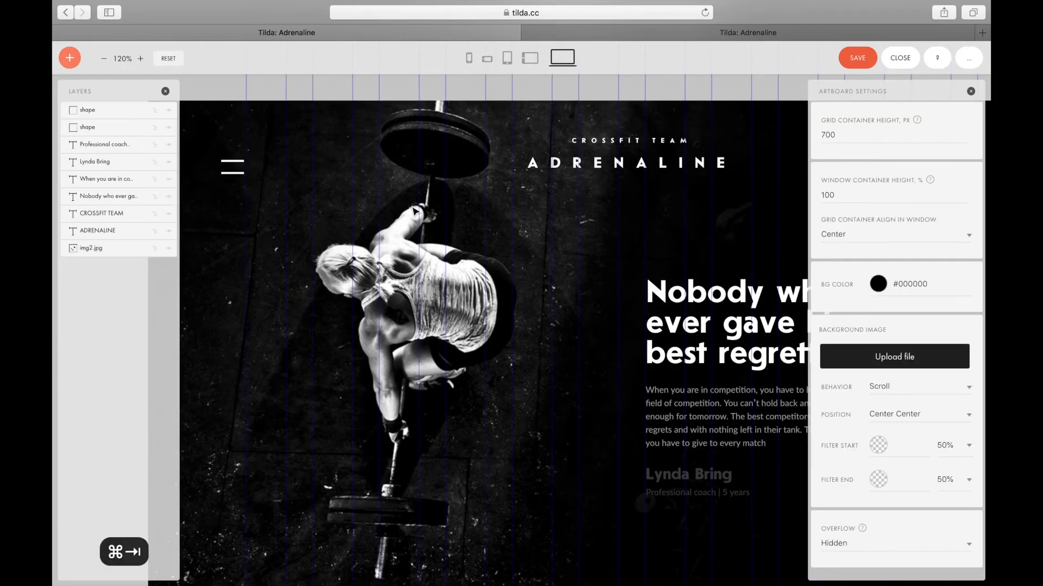
key("super+Tab")
Shift the ADRENALINE and CROSSFIT TEAM headings down slightly to match the mockup
left_click(634, 153)
left_click(633, 139, "shift")
key("shift+Down")
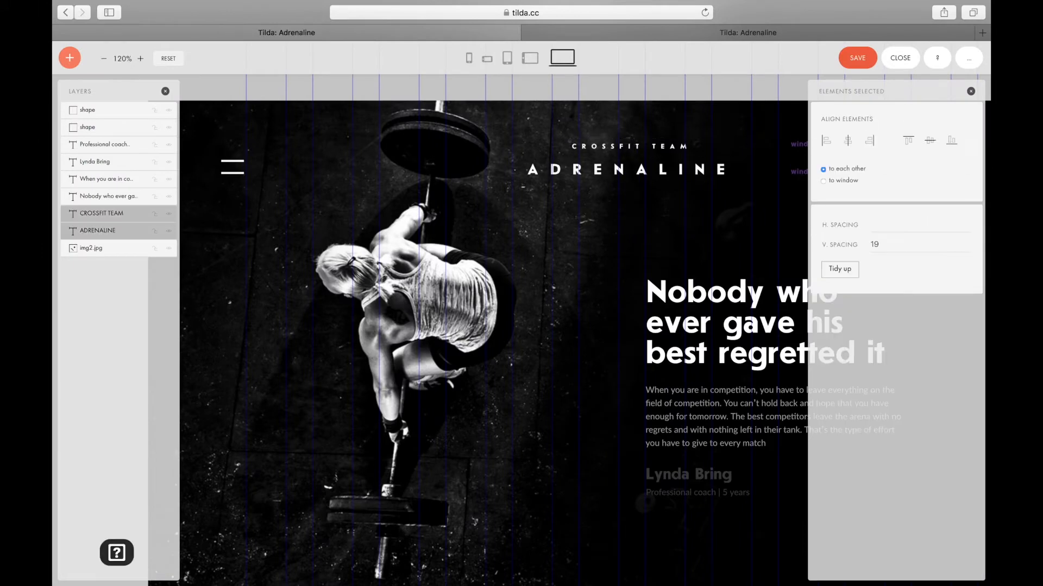
scroll(494, 326, "right", 2)
scroll(494, 325, "down", 3)
scroll(494, 326, "left", 3)
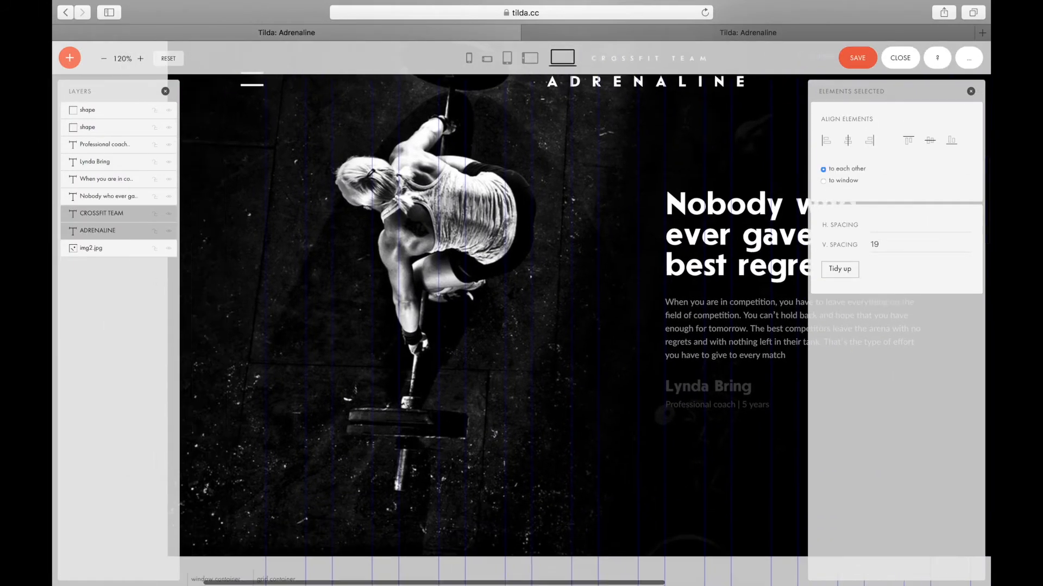
scroll(494, 326, "up", 3)
scroll(574, 175, "down", 1)
key("super+Tab")
key("super+Tab")
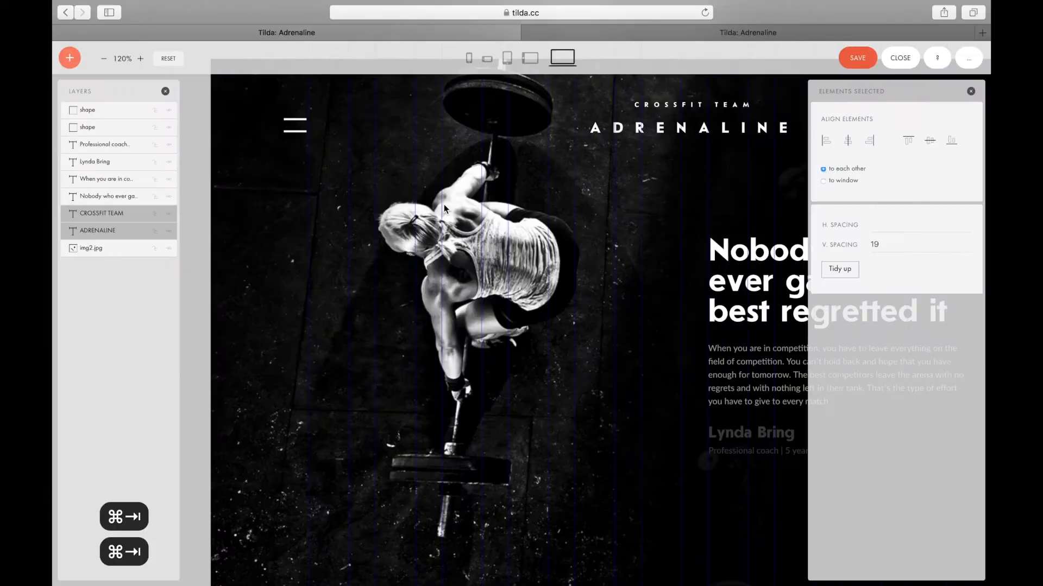
Select both menu bars, then zoom out to show the whole artboard down to its bottom edge
left_click(297, 126)
left_click(115, 111)
left_click(111, 128, "shift")
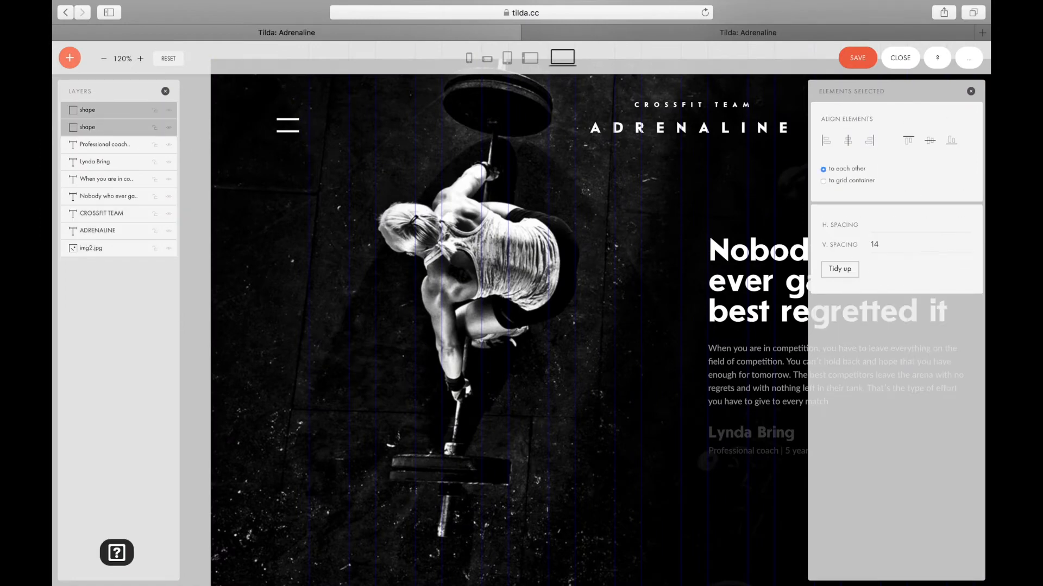
key("super+minus")
key("super+minus")
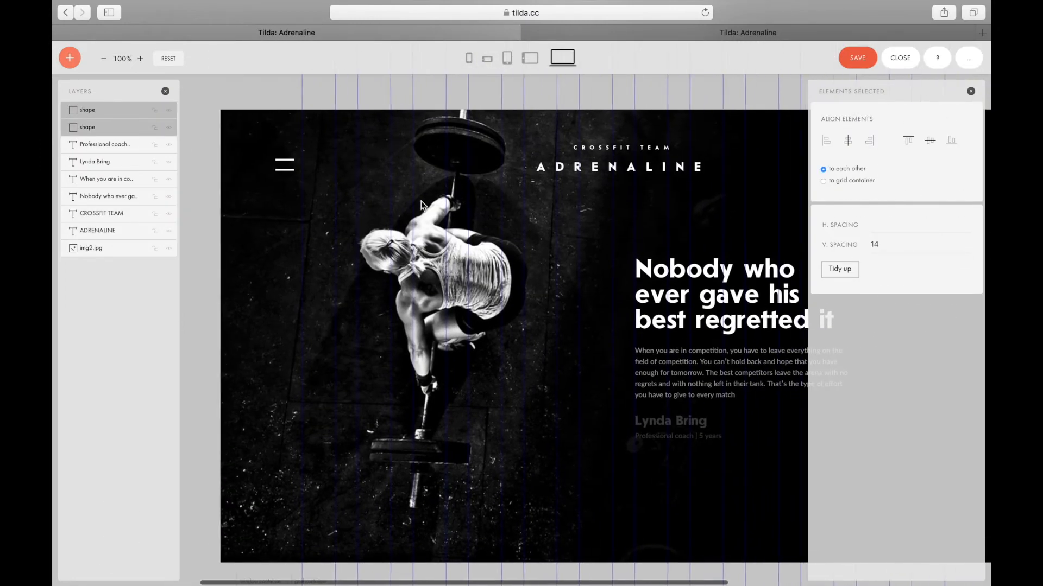
scroll(407, 244, "down", 1)
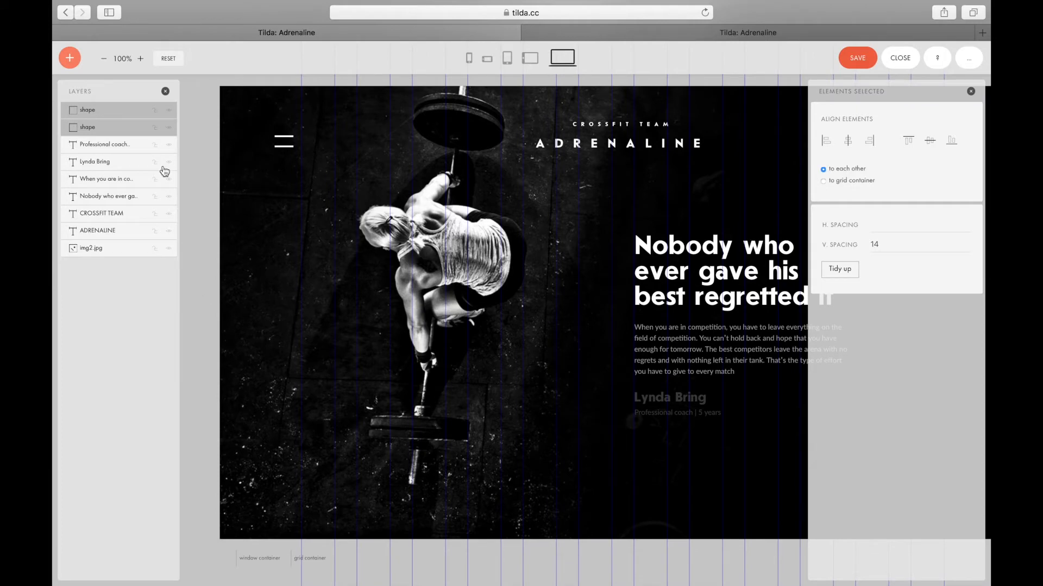
Add a new text element on the photo in white with the JournalSans typeface
left_click(69, 58)
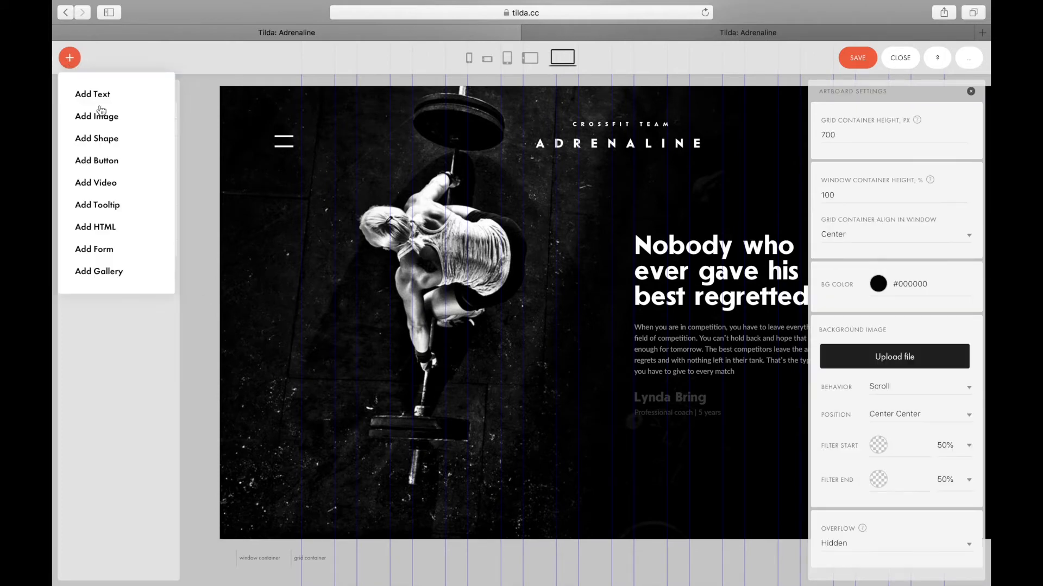
left_click(115, 96)
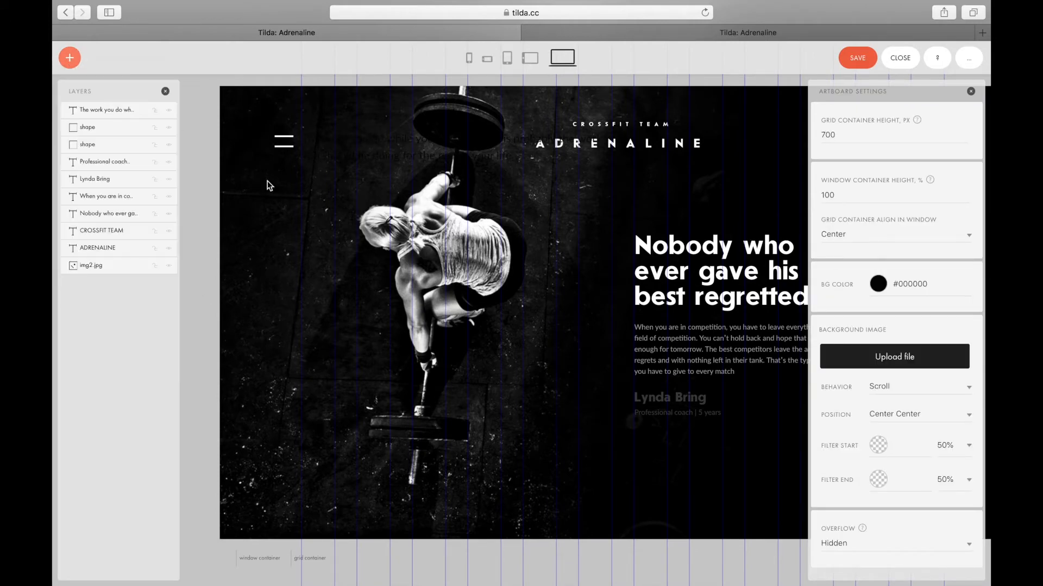
left_click(486, 158)
left_click_drag(486, 159, 456, 309)
left_click(905, 292)
left_click_drag(884, 315, 854, 299)
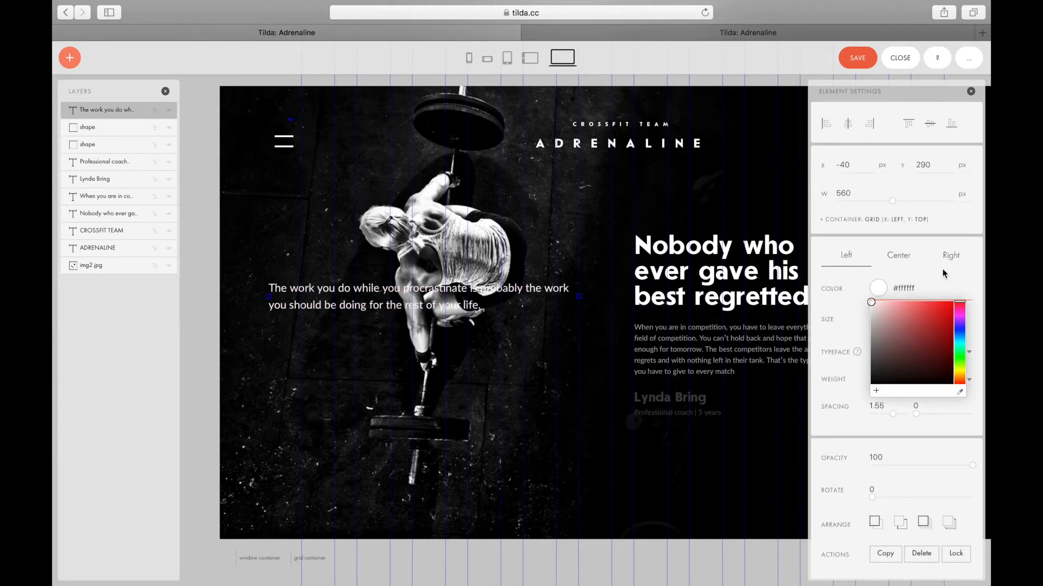
left_click(899, 357)
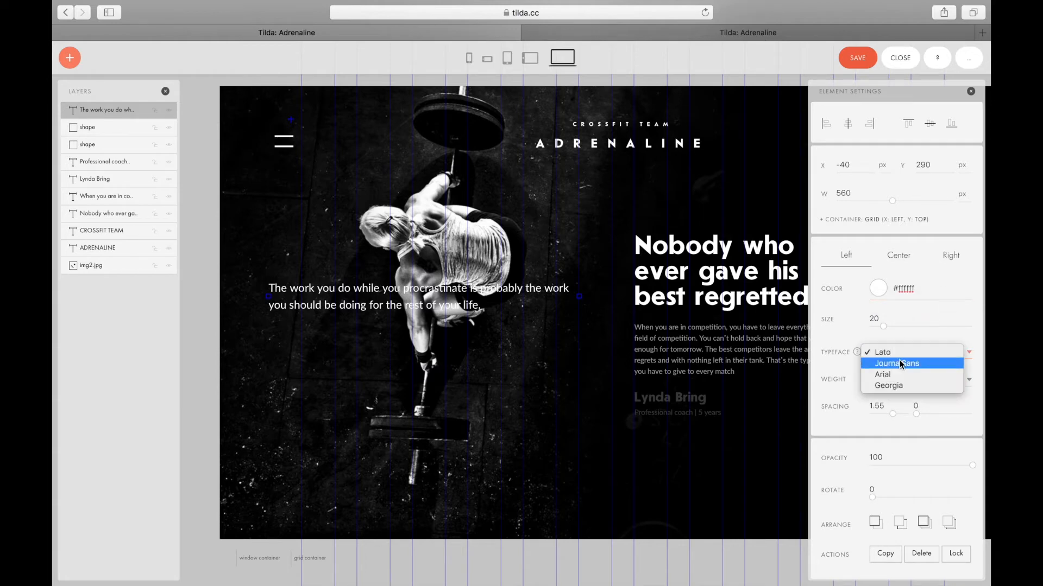
left_click(899, 364)
Change the text to '01' and move it to the hero's bottom-left corner
double_click(380, 291)
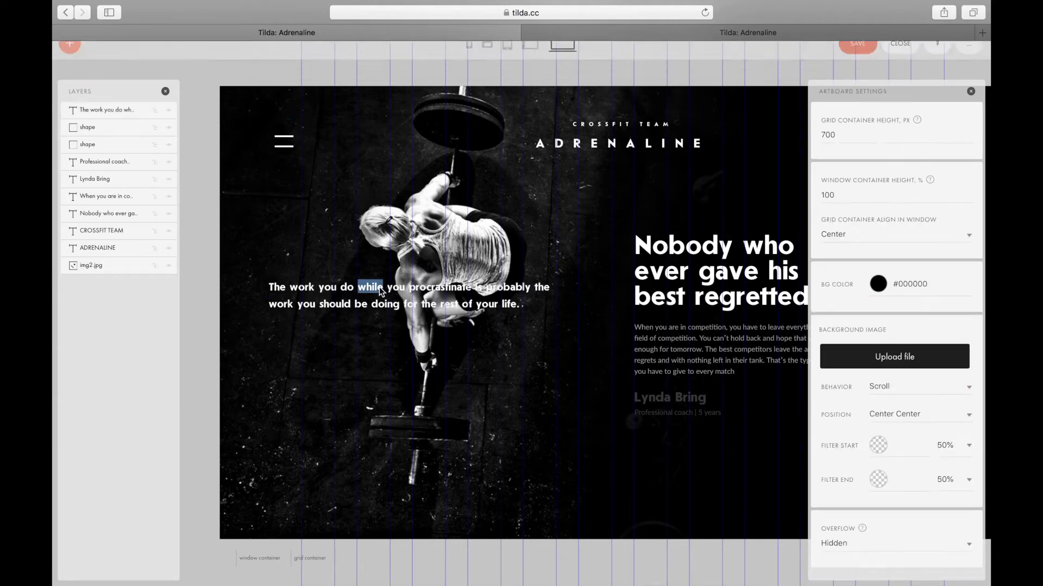
key("super+a")
type("01")
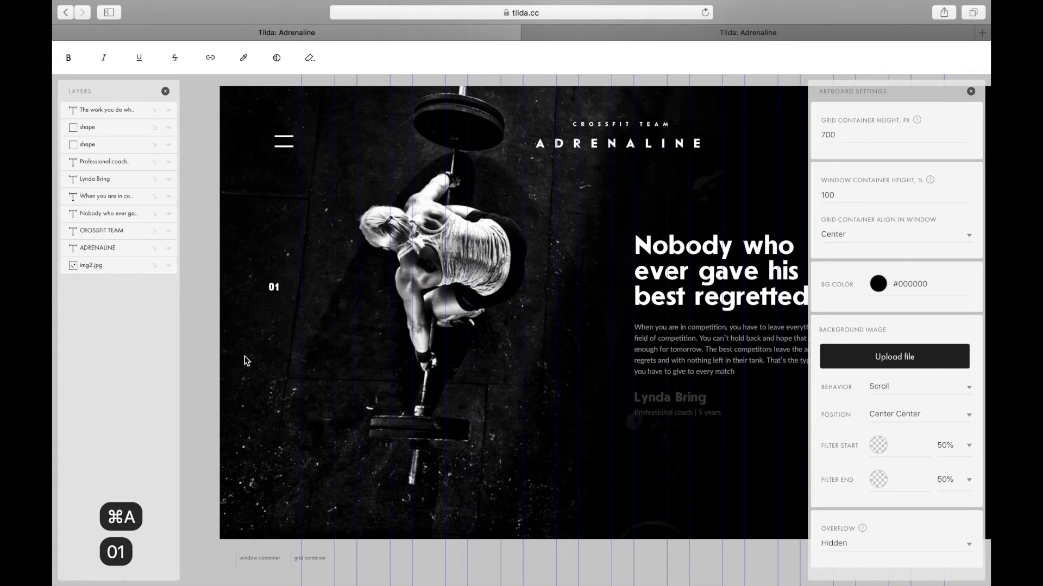
left_click(273, 287)
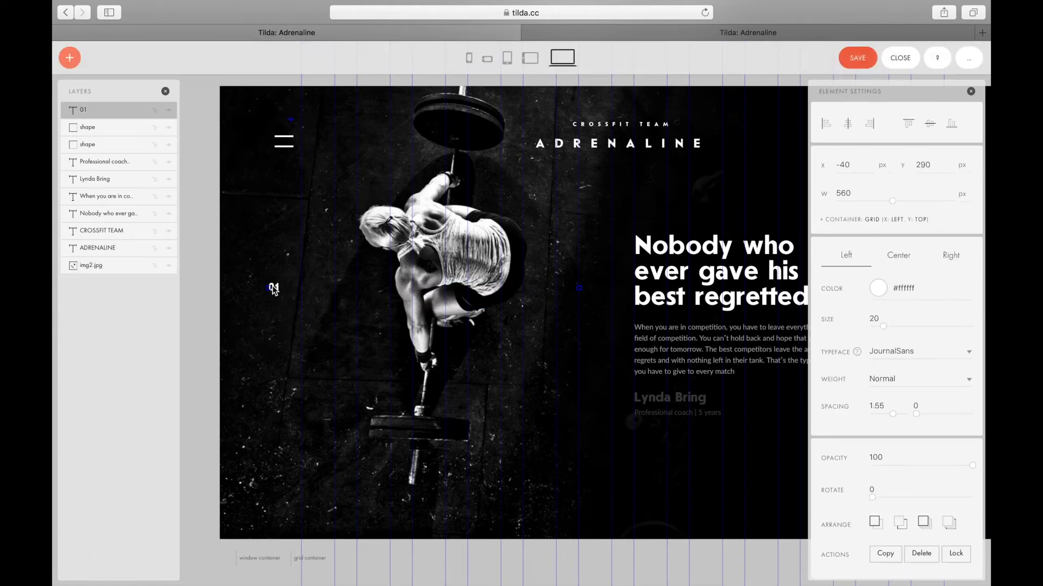
left_click_drag(276, 292, 278, 491)
left_click_drag(275, 487, 279, 490)
Set the 01 counter to size 36 and duplicate it beside the original
left_click_drag(885, 329, 905, 329)
key("super+Tab")
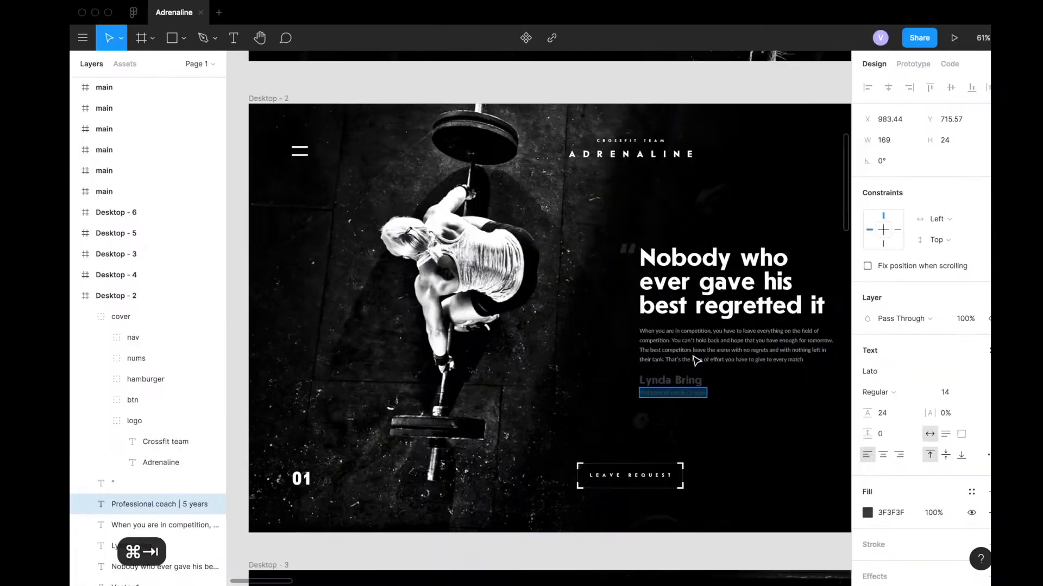
key("super+Tab")
left_click_drag(279, 496, 280, 492)
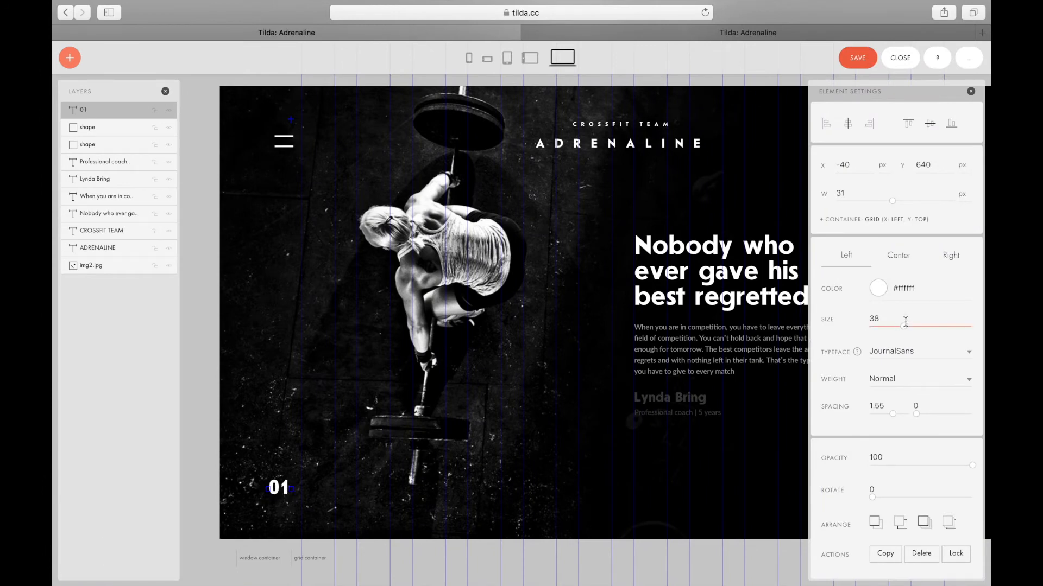
left_click_drag(905, 328, 903, 328)
key("super+z")
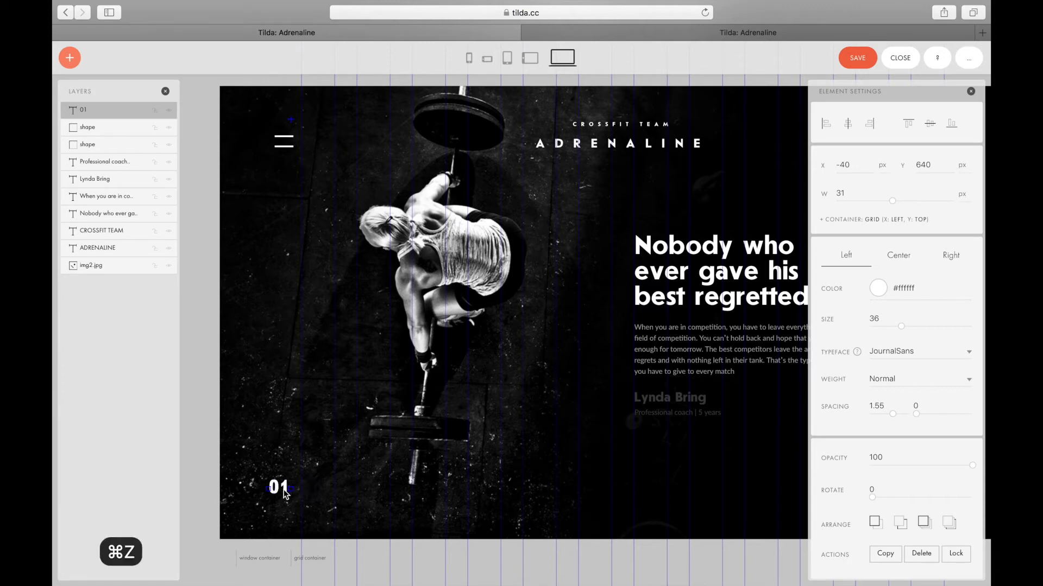
left_click_drag(283, 484, 299, 485)
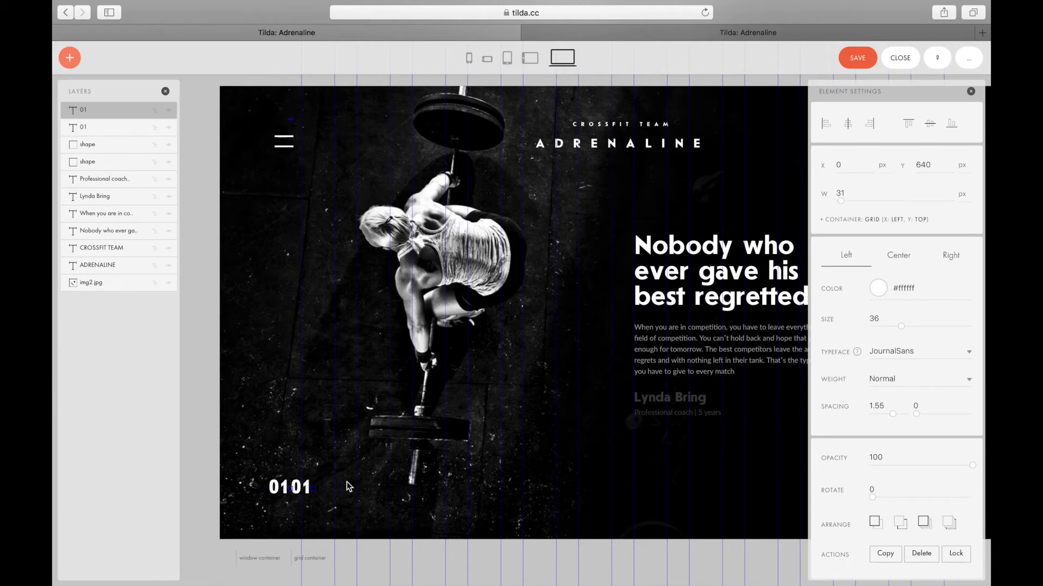
Colour the duplicated digits dark grey #3F3F3F, copied from Figma's /05 text fill
key("super+Tab")
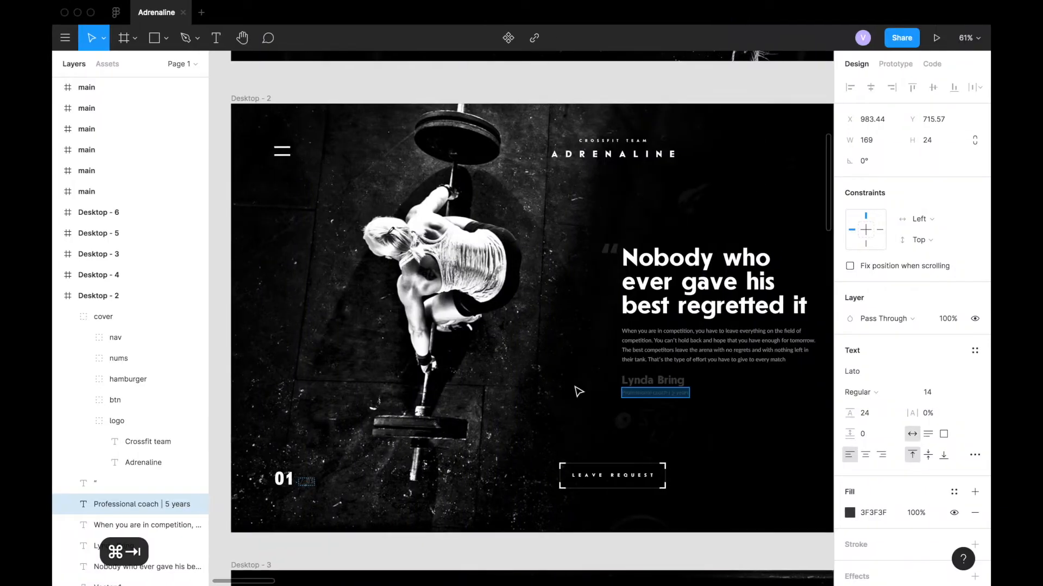
left_click(875, 491)
key("super+c")
key("super+Tab")
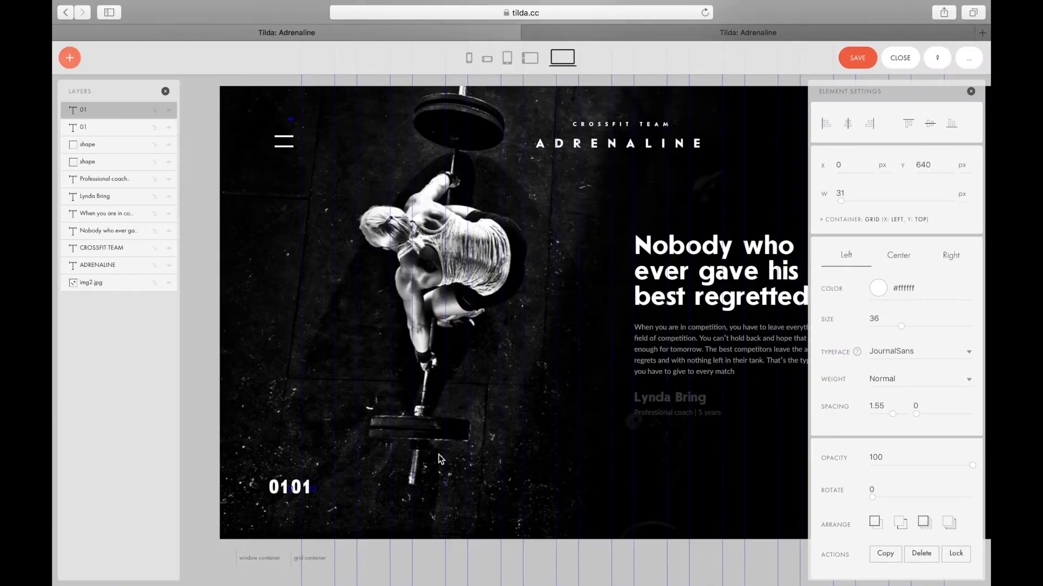
left_click(921, 290)
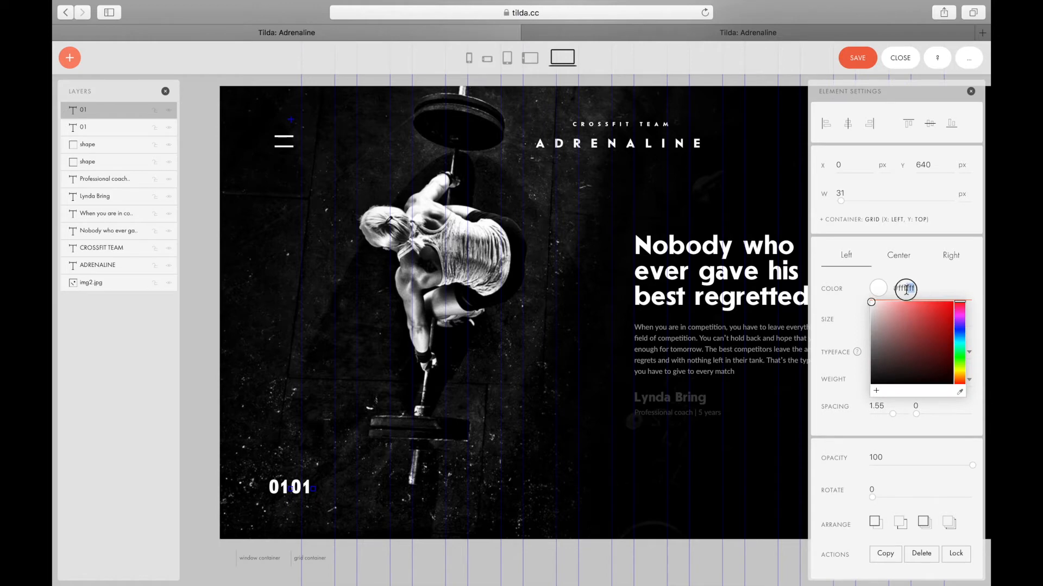
key("super+v")
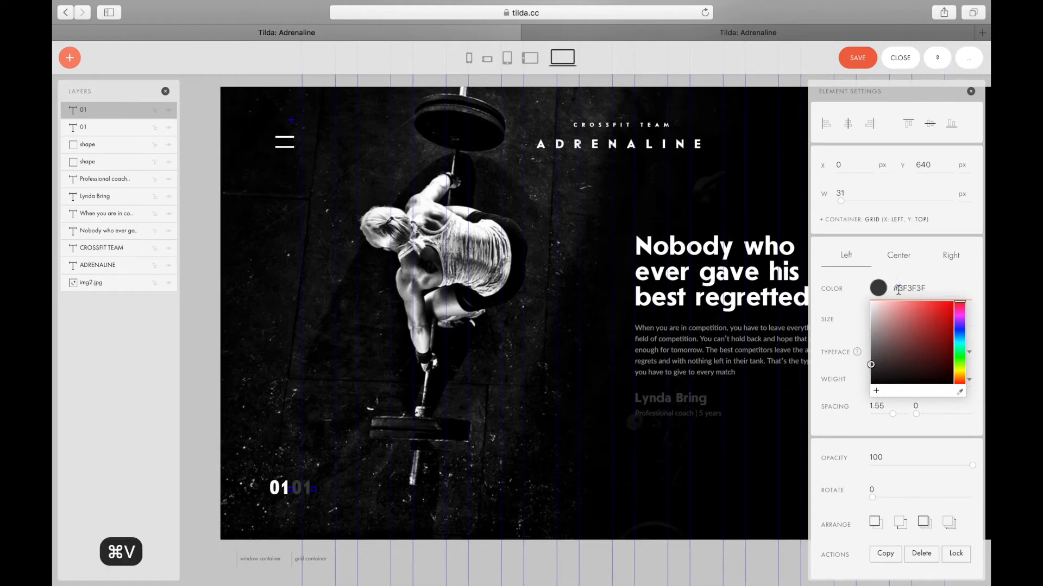
key("Return")
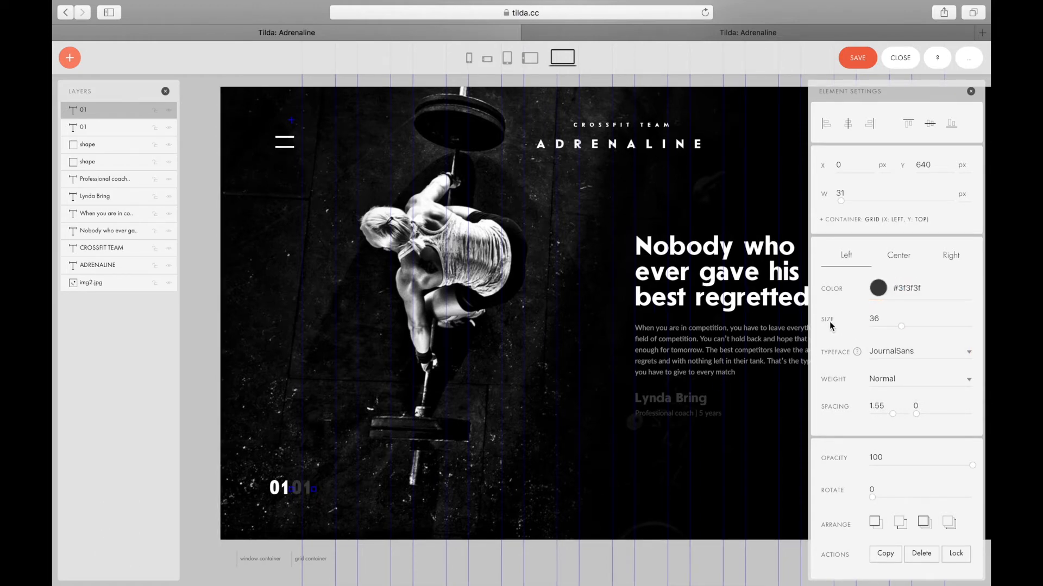
Shrink it to size 20, prefix a slash to read /01, and place it right after the white 01
left_click_drag(899, 327, 888, 326)
key("super+Tab")
key("super+Tab")
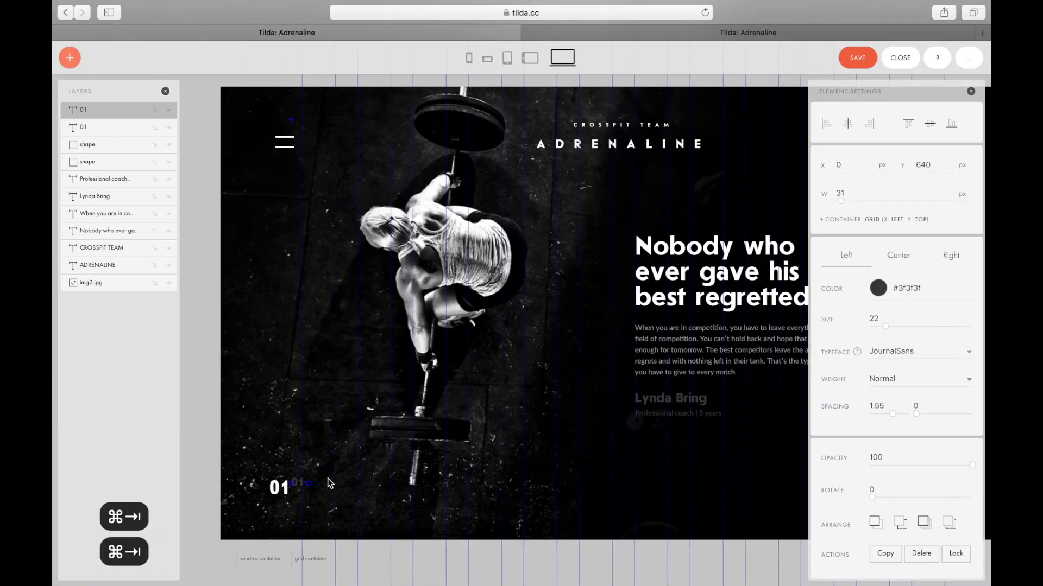
left_click_drag(298, 482, 302, 497)
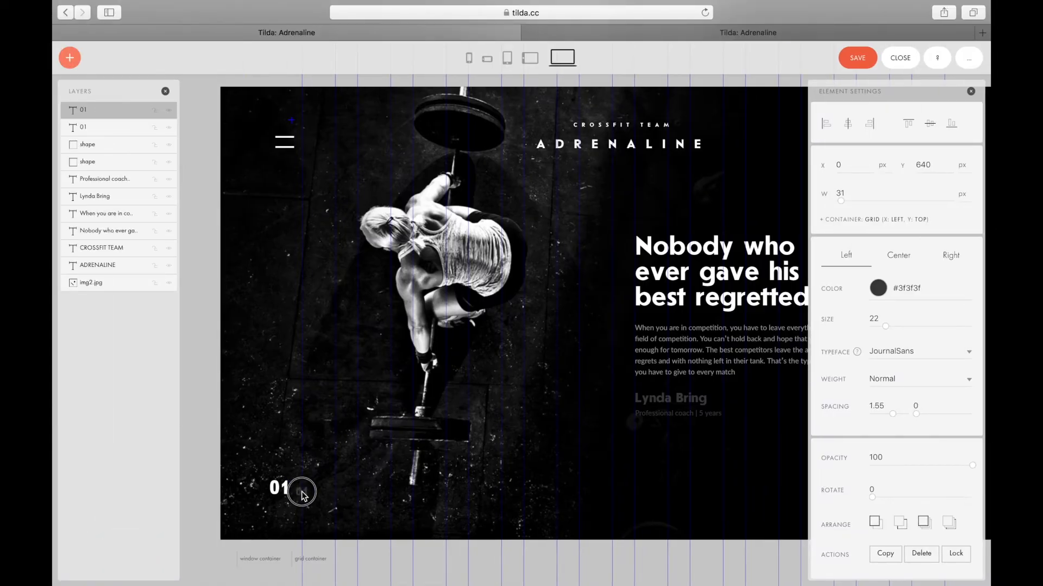
double_click(300, 494)
key("Left")
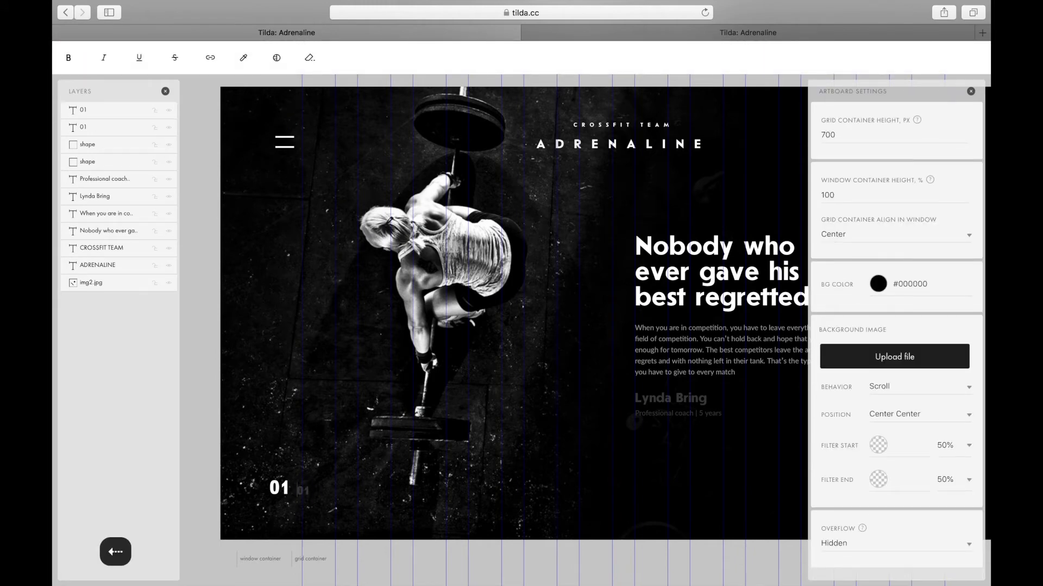
type("/")
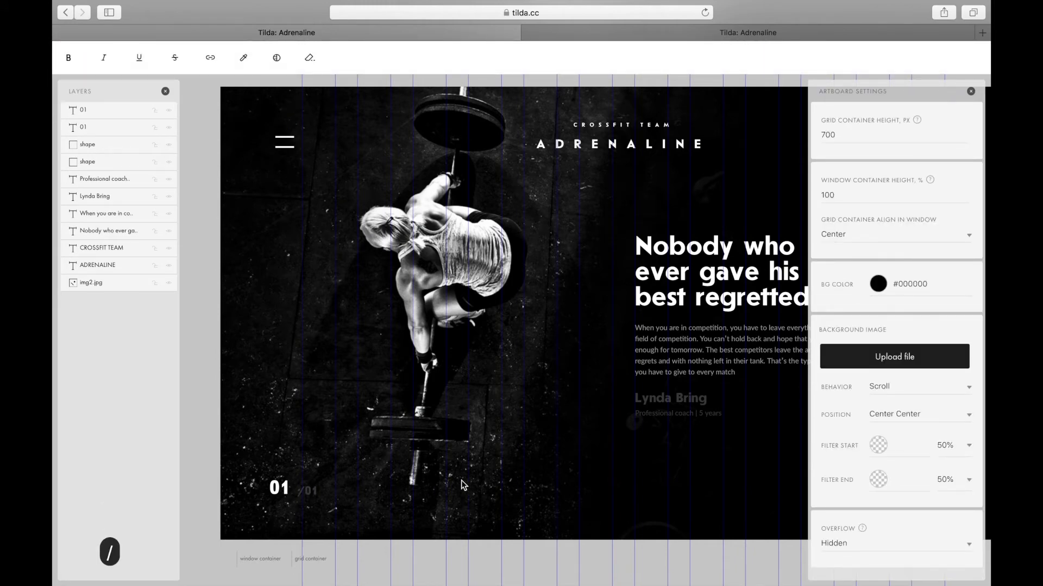
left_click(316, 492)
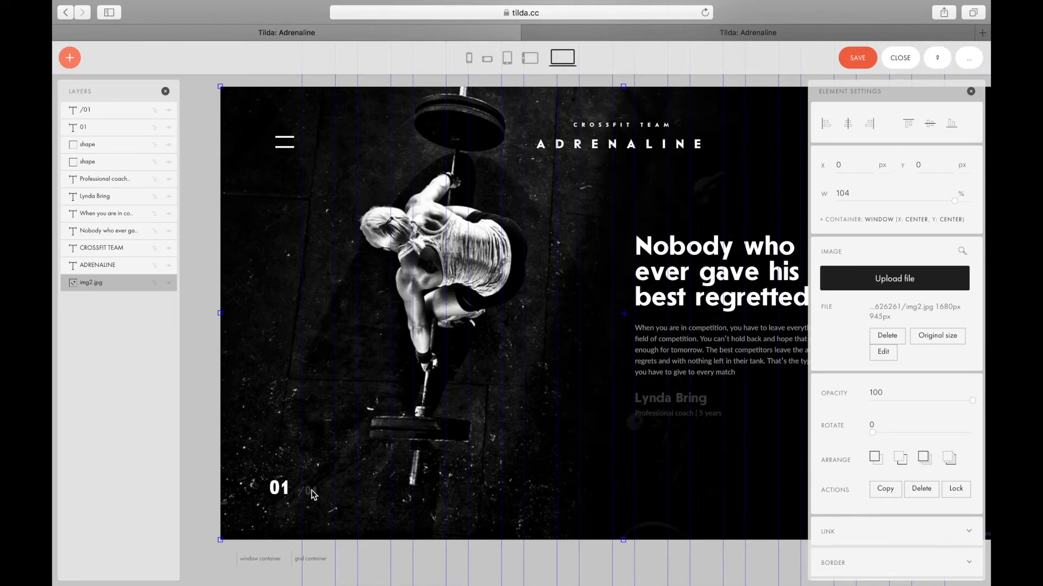
left_click(314, 494)
left_click_drag(887, 327, 885, 326)
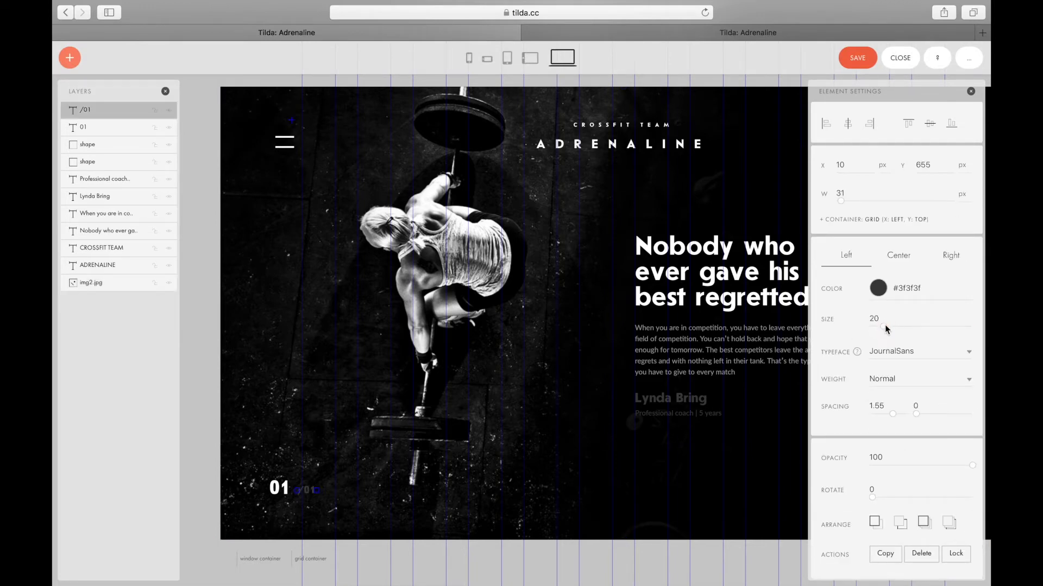
key("Left")
key("Left")
key("Left")
key("Left")
key("Left")
key("Left")
key("Left")
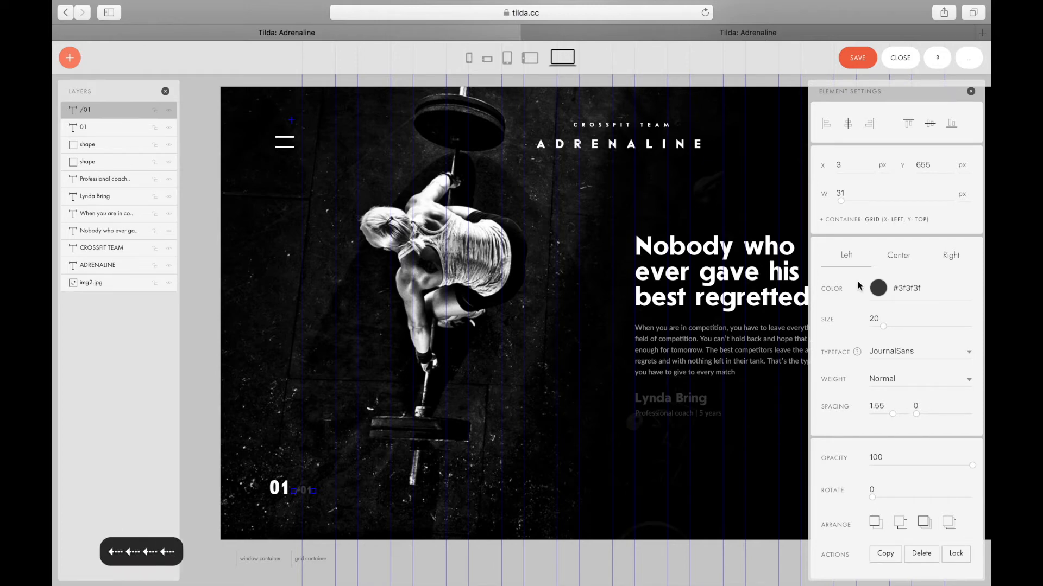
scroll(625, 298, "up", 2)
Scroll the Figma canvas right to the coach list and select the large quote mark beside the headline
scroll(626, 300, "right", 2)
key("super+Tab")
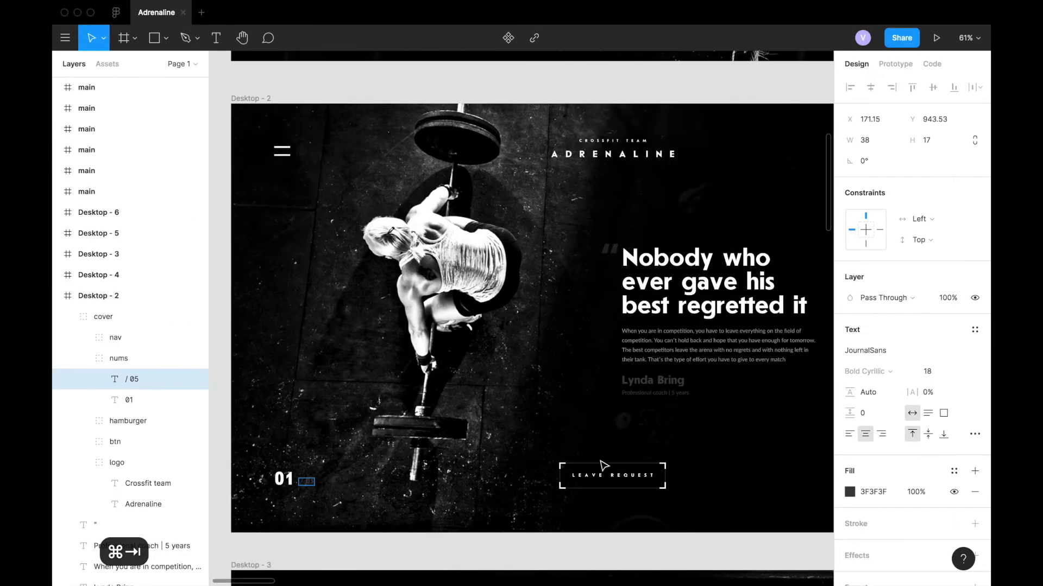
scroll(662, 422, "right", 5)
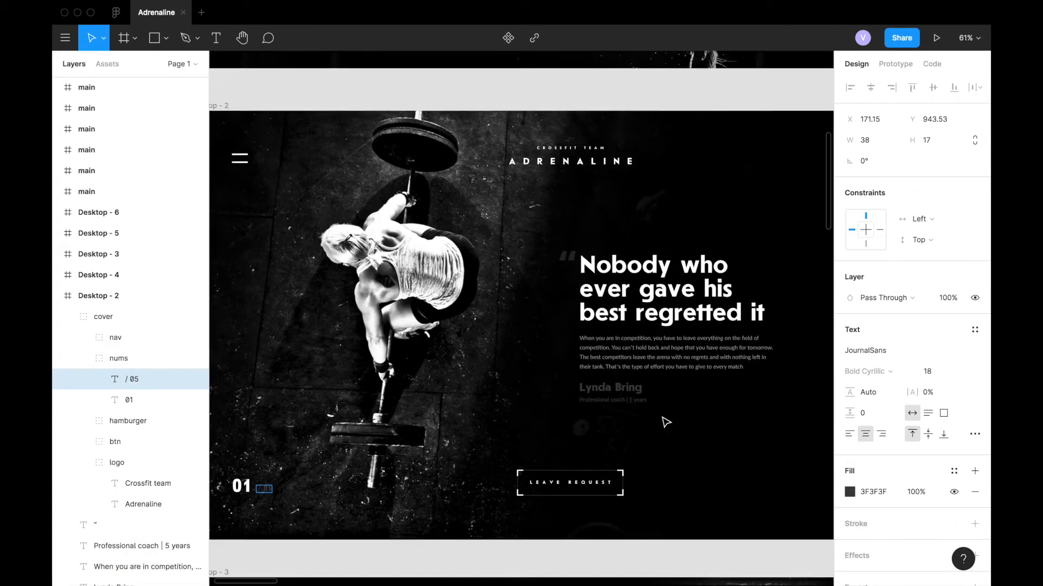
scroll(666, 423, "right", 1)
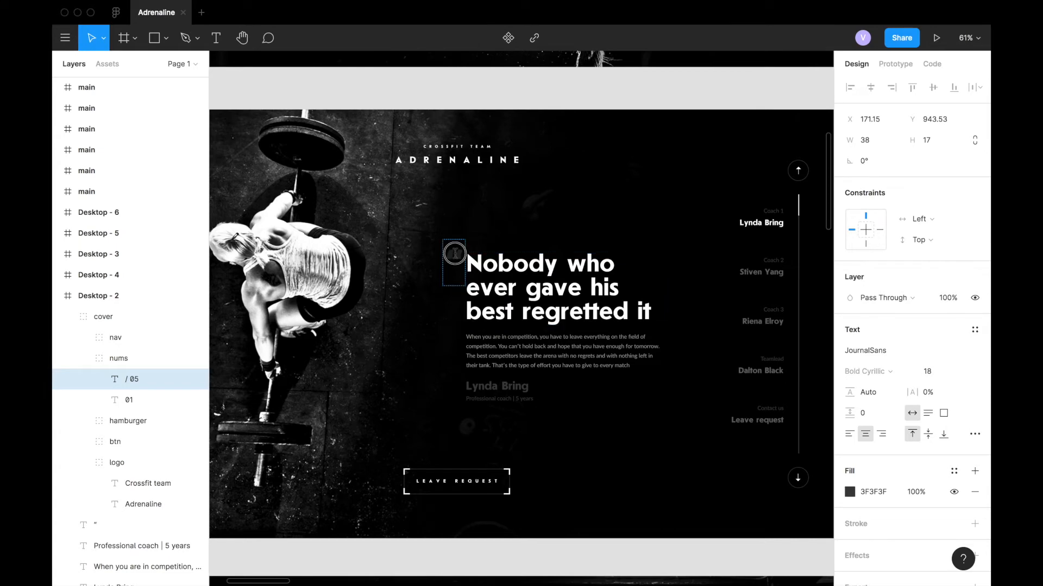
left_click(455, 253)
Copy the quote mark from Figma and make a headline duplicate whose text is just that quote mark
key("super+c")
key("super+Tab")
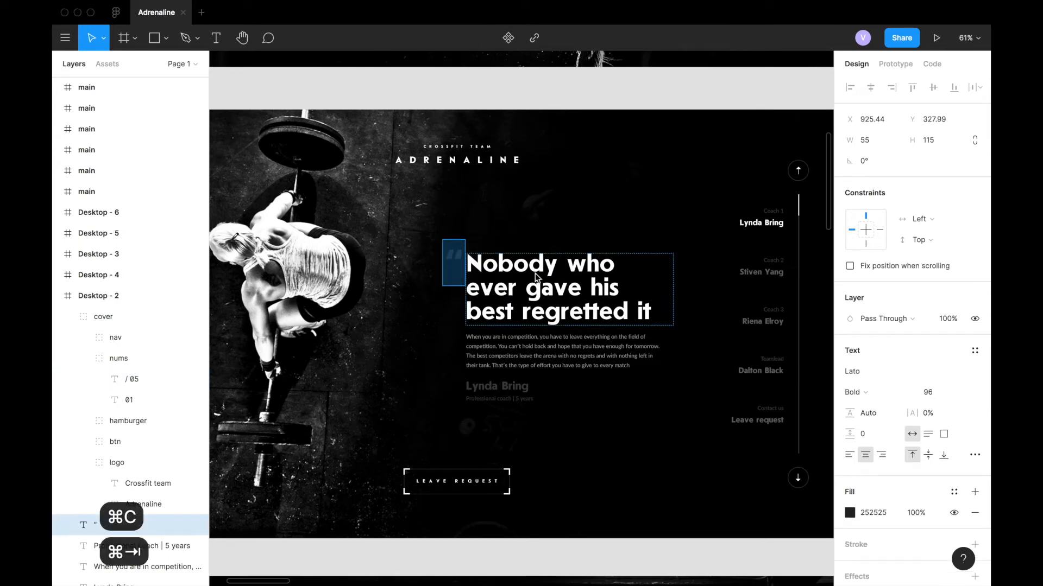
left_click(562, 278)
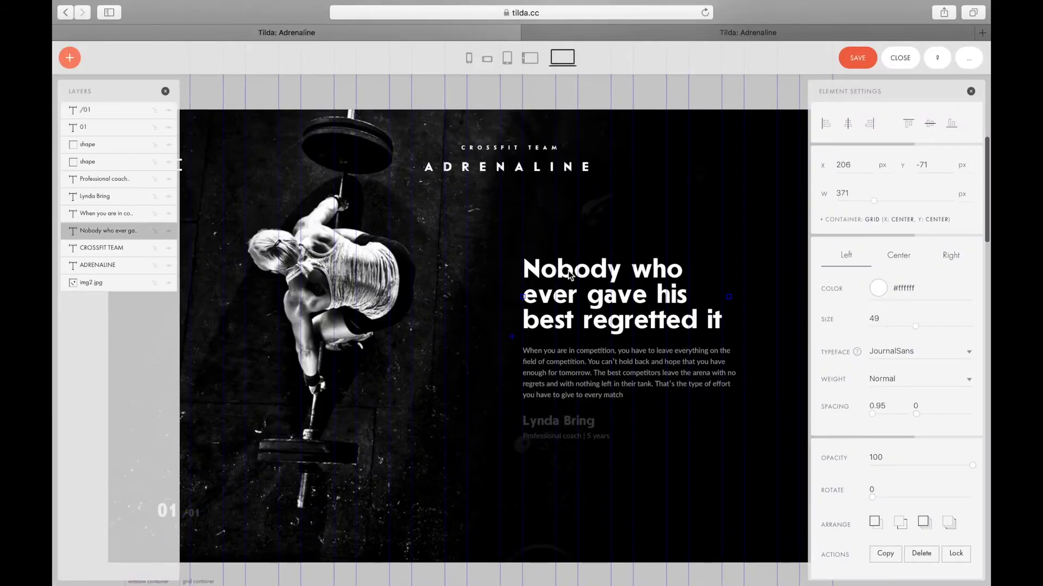
key("super+v")
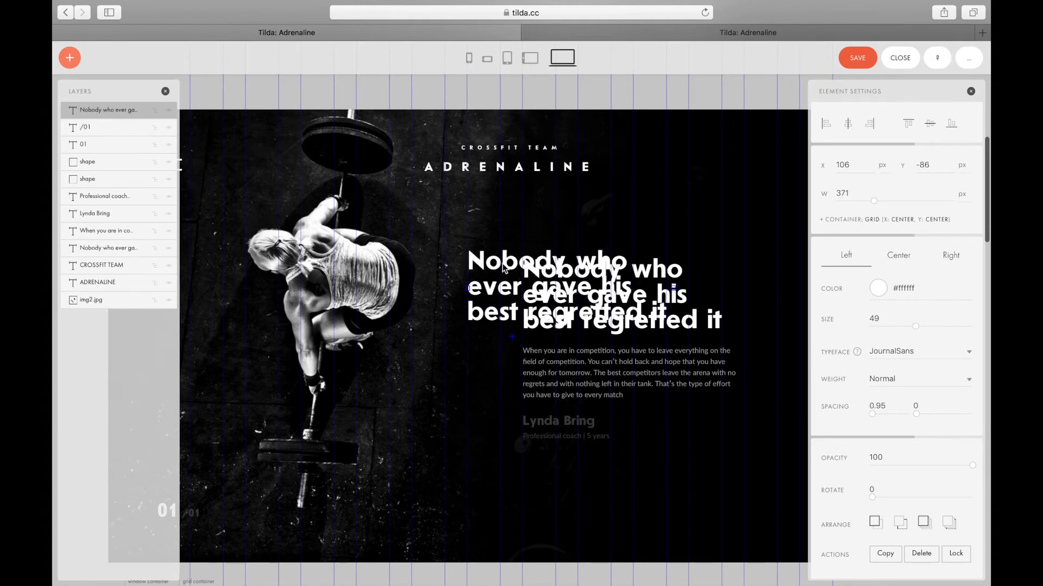
double_click(507, 270)
key("super+a")
key("super+v")
key("Escape")
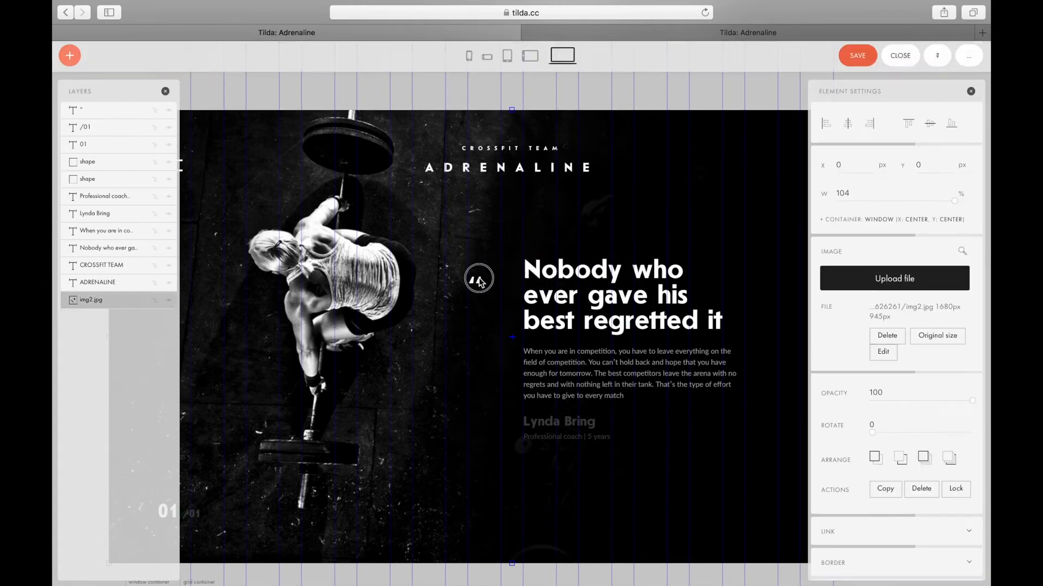
Enlarge the quote mark to size 75 and move it, in a narrow box, just left of the headline
left_click_drag(915, 326, 952, 327)
key("super+Tab")
key("super+Tab")
double_click(612, 308)
left_click_drag(515, 260, 490, 259)
left_click_drag(684, 270, 501, 260)
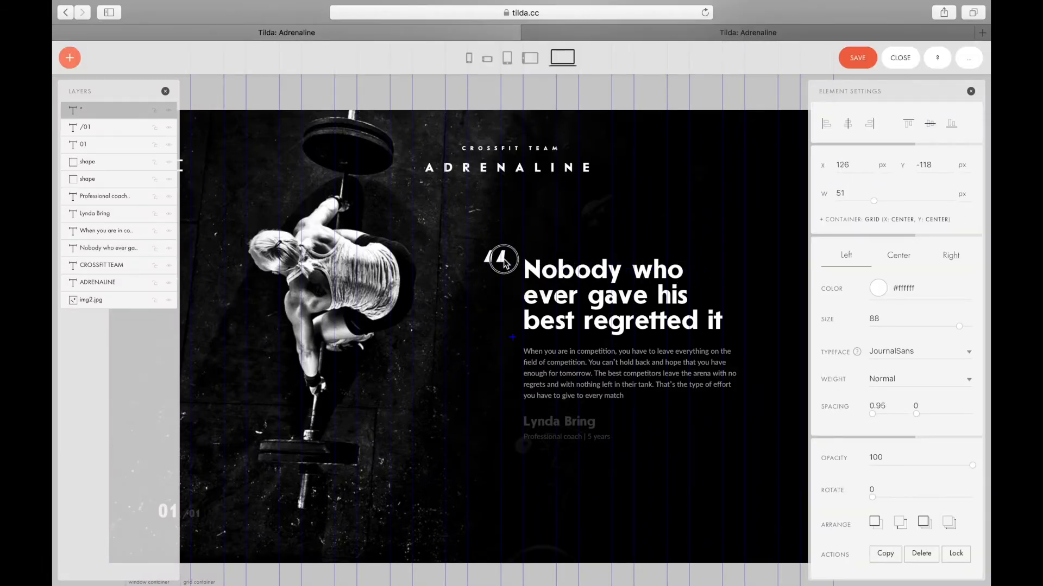
left_click(902, 351)
left_click(900, 341)
key("super+Tab")
key("super+Tab")
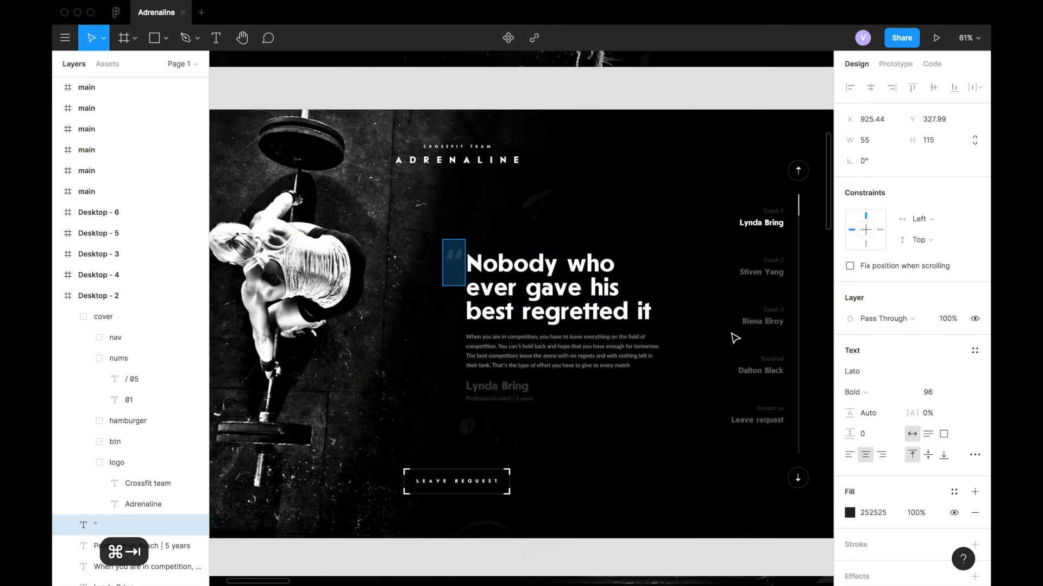
key("super+z")
key("super+Tab")
key("super+Tab")
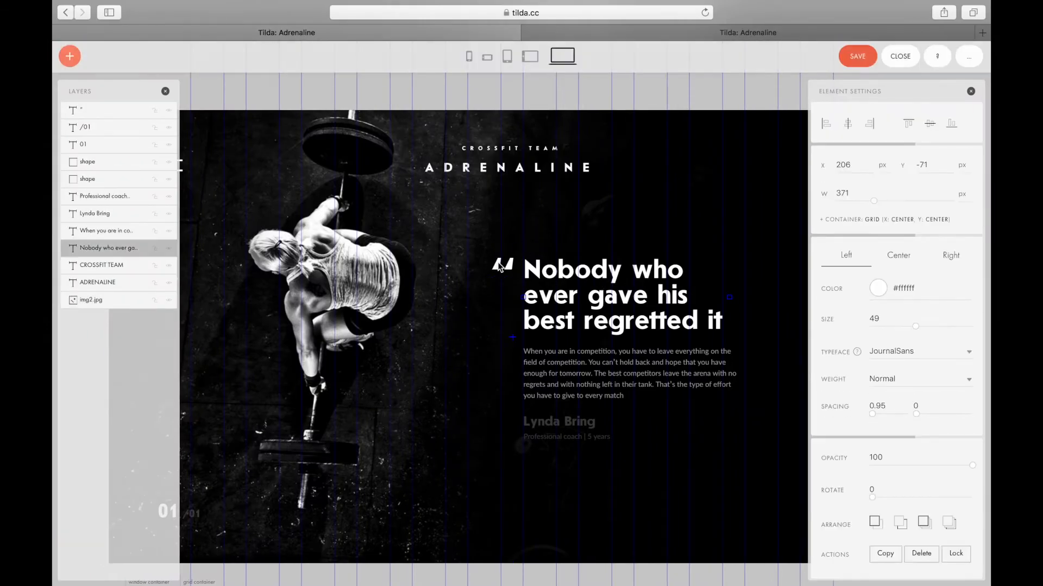
left_click_drag(955, 327, 945, 327)
Set the quote mark's colour to #252525, matching the Figma fill
key("super+Tab")
left_click(868, 515)
key("super+c")
key("super+Tab")
left_click(913, 288)
key("super+v")
key("Return")
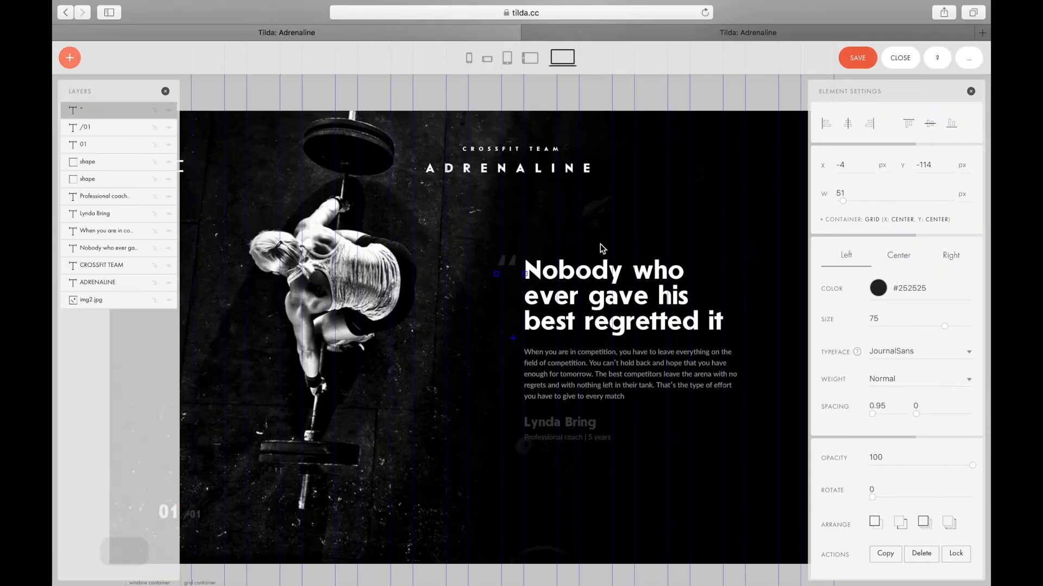
left_click(601, 243)
scroll(588, 209, "down", 3)
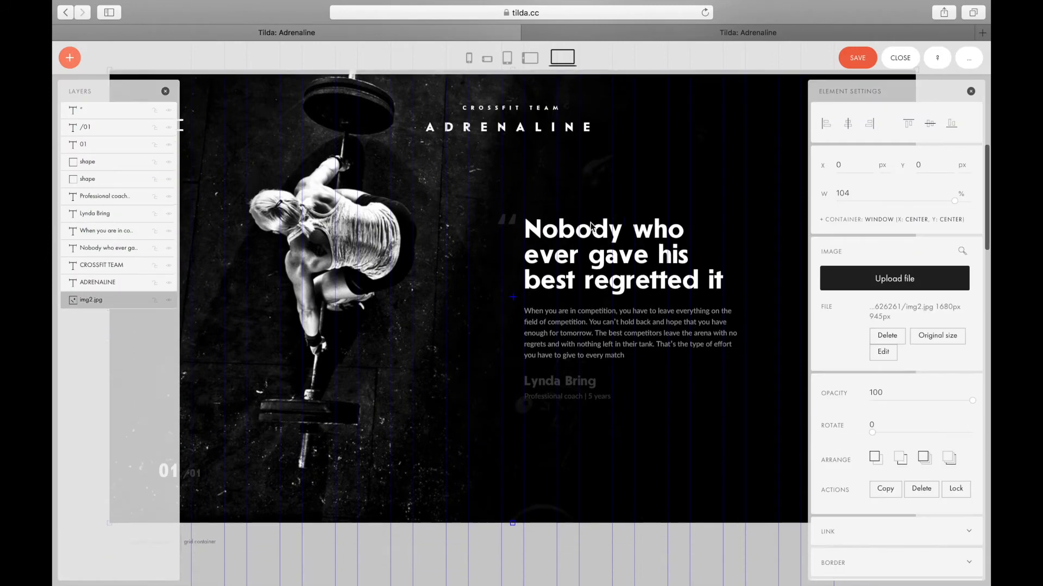
left_click(380, 502)
scroll(380, 434, "up", 2)
left_click(73, 61)
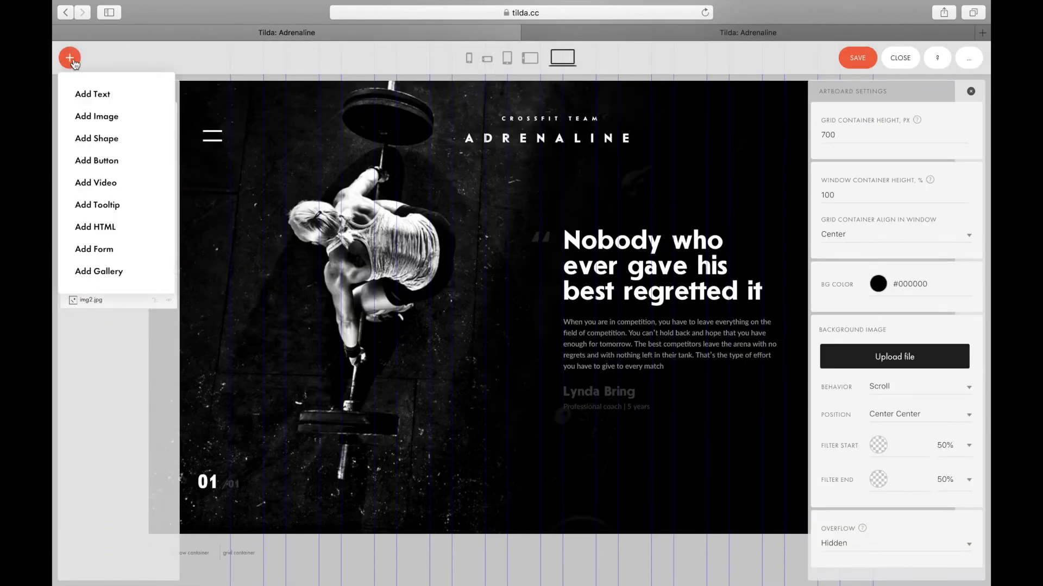
Add an image element with btn.svg and drag the LEAVE REQUEST button below the quote text
left_click(117, 117)
left_click(299, 166)
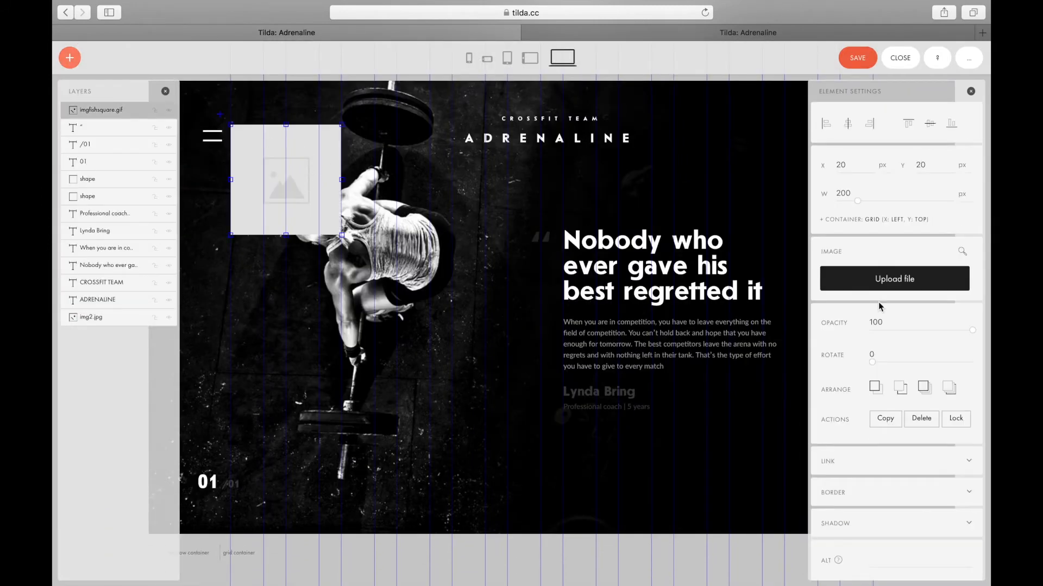
left_click(893, 292)
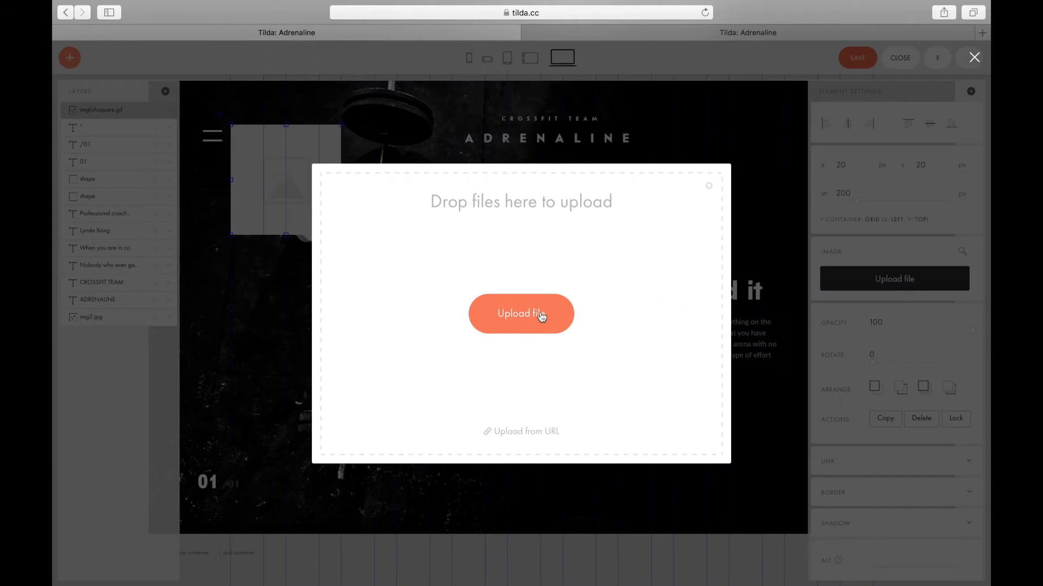
left_click(467, 293)
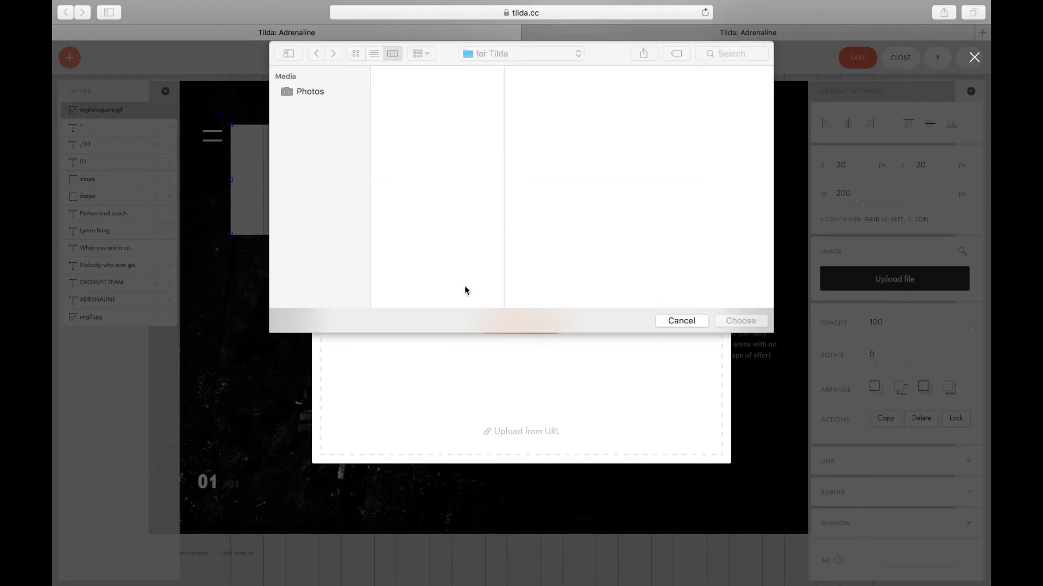
double_click(405, 100)
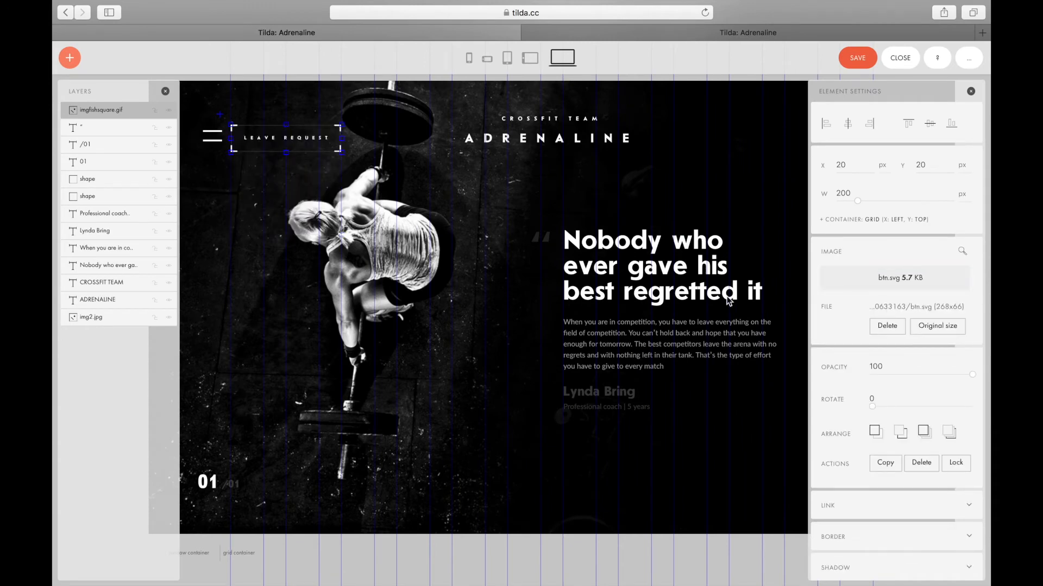
left_click_drag(358, 145, 603, 477)
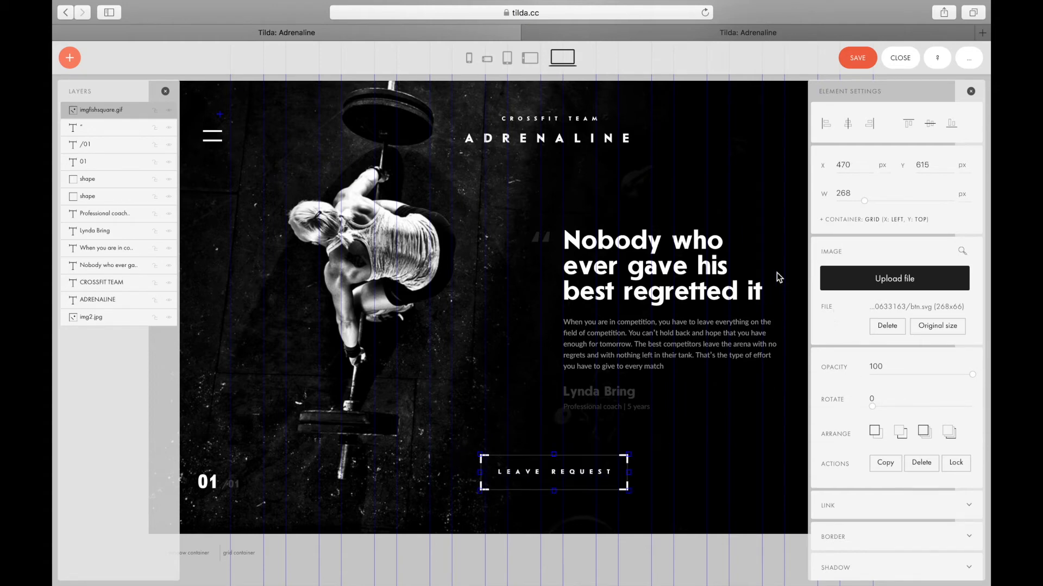
left_click(868, 219)
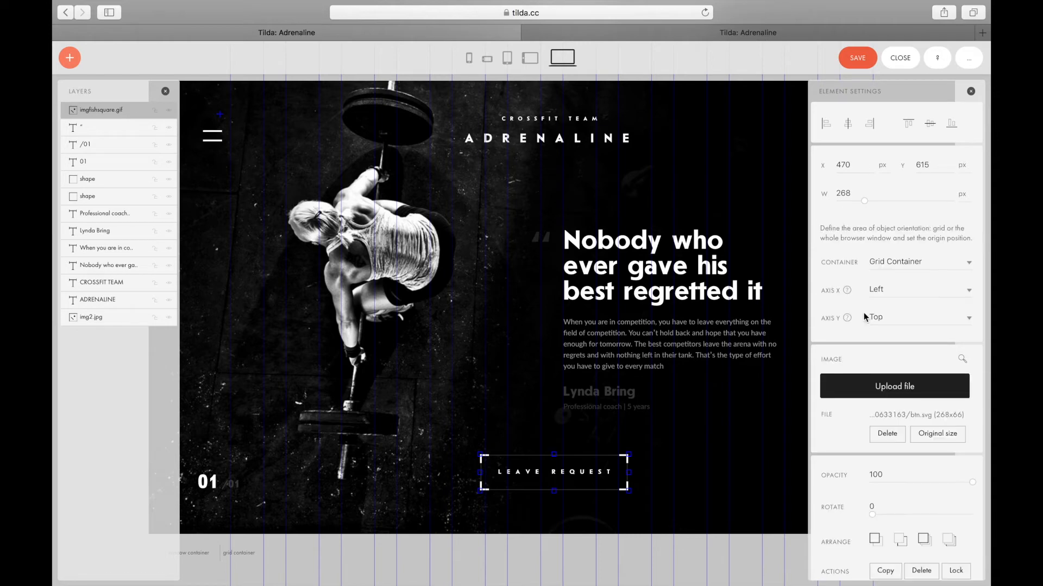
Set the button's container to Window Container with Axis X Center and Axis Y Bottom
left_click(906, 267)
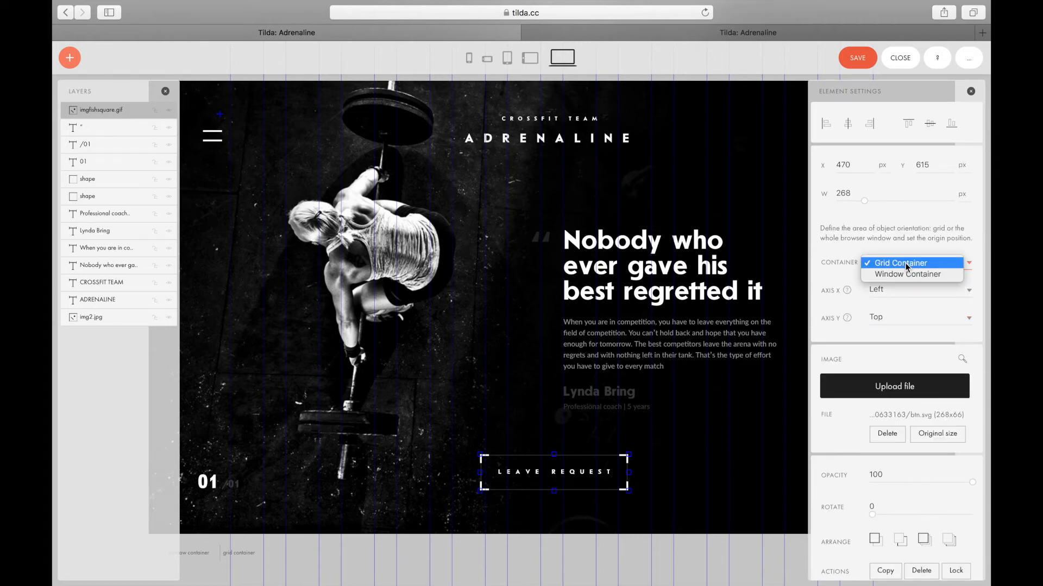
left_click(904, 277)
left_click(899, 291)
left_click(894, 302)
left_click(912, 318)
left_click(889, 339)
Raise the LEAVE REQUEST button slightly above the window's bottom edge, to X 4, Y -74
left_click_drag(581, 512, 580, 479)
key("super+Tab")
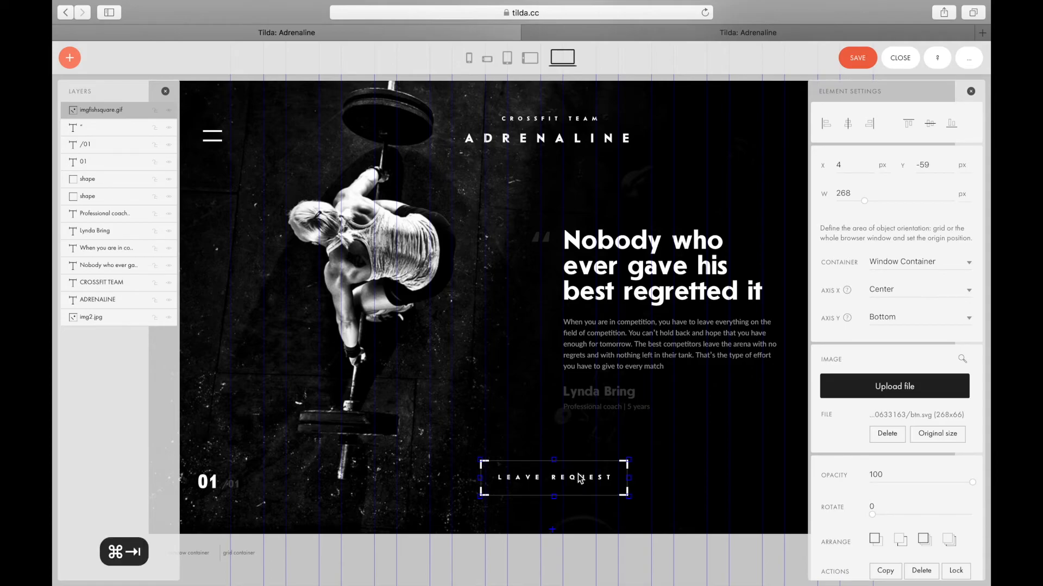
scroll(580, 477, "left", 3)
key("super+Tab")
key("super+z")
left_click_drag(580, 504, 578, 468)
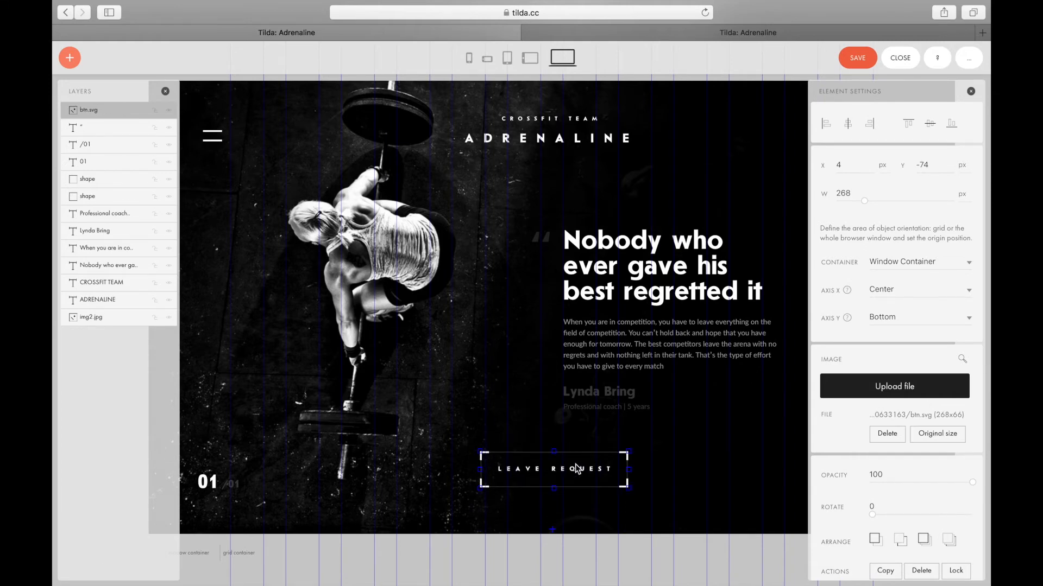
scroll(601, 448, "right", 2)
scroll(601, 448, "up", 1)
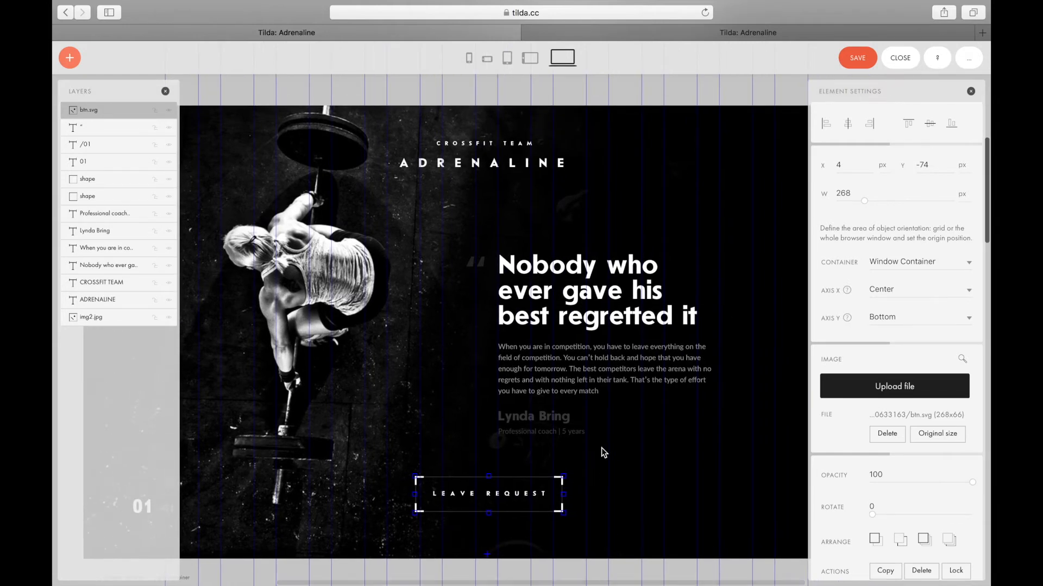
Scroll the Figma canvas to the hero frame showing the vertical coach list and arrows
scroll(601, 448, "right", 3)
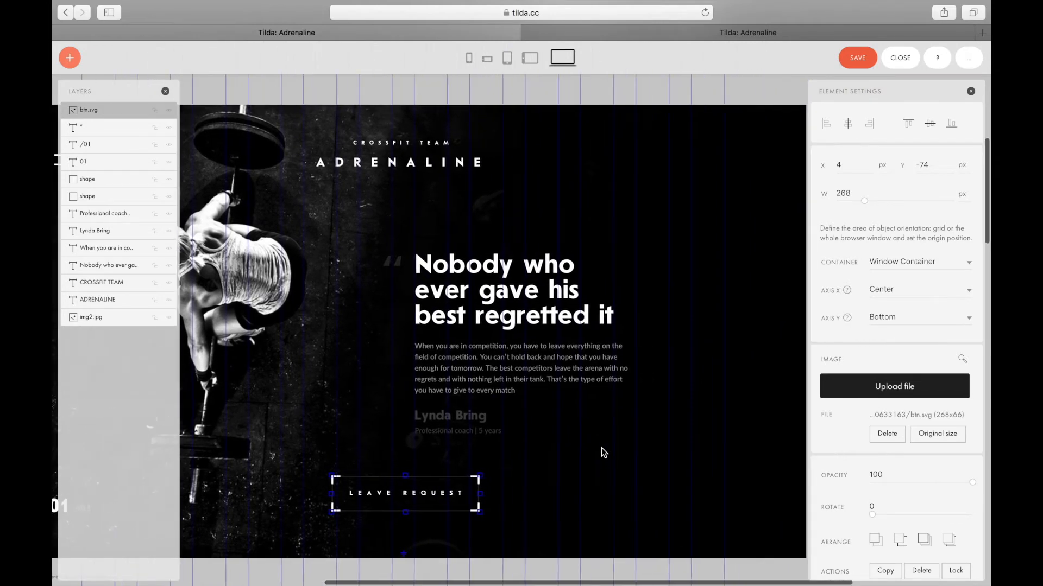
key("super+Tab")
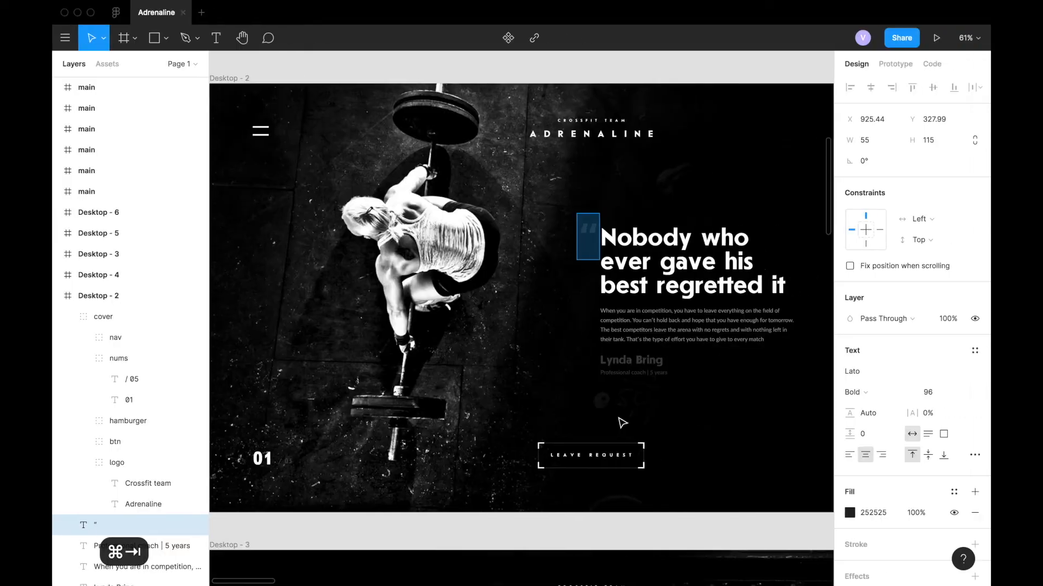
scroll(657, 390, "right", 6)
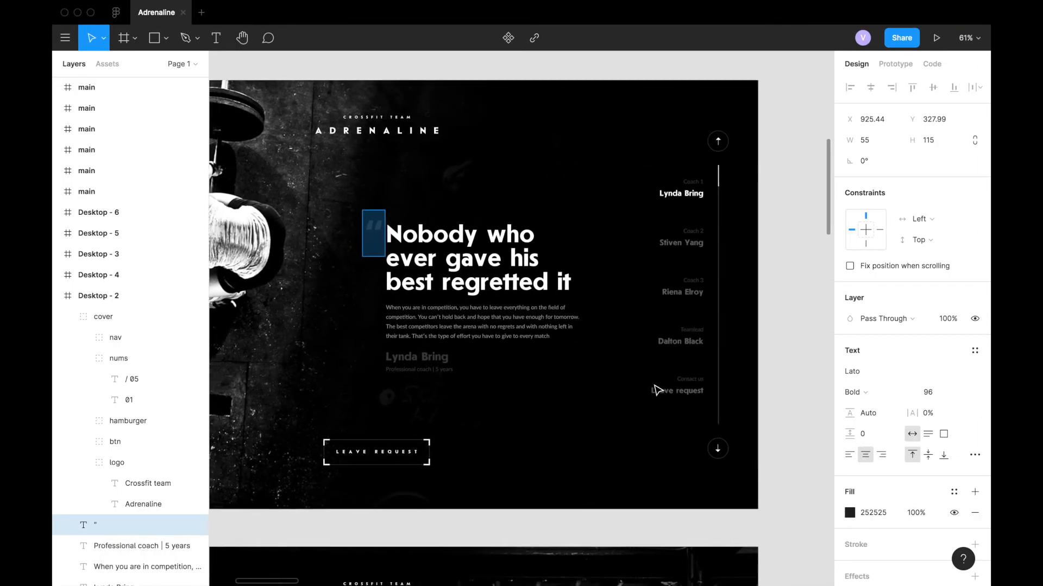
scroll(655, 386, "down", 1)
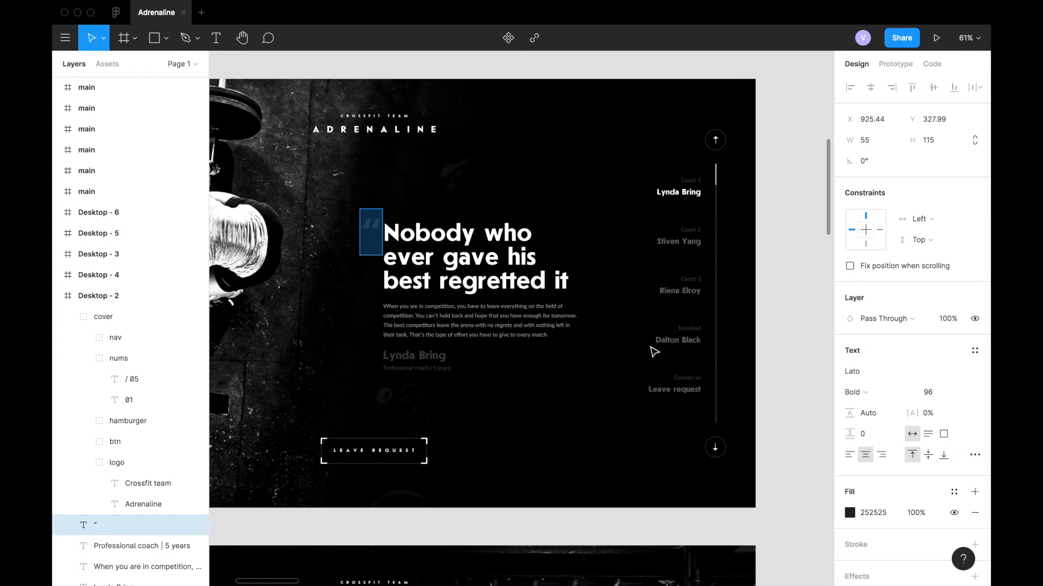
Switch from the Figma mockup back to the Tilda Zero Block editor
key("super+Tab")
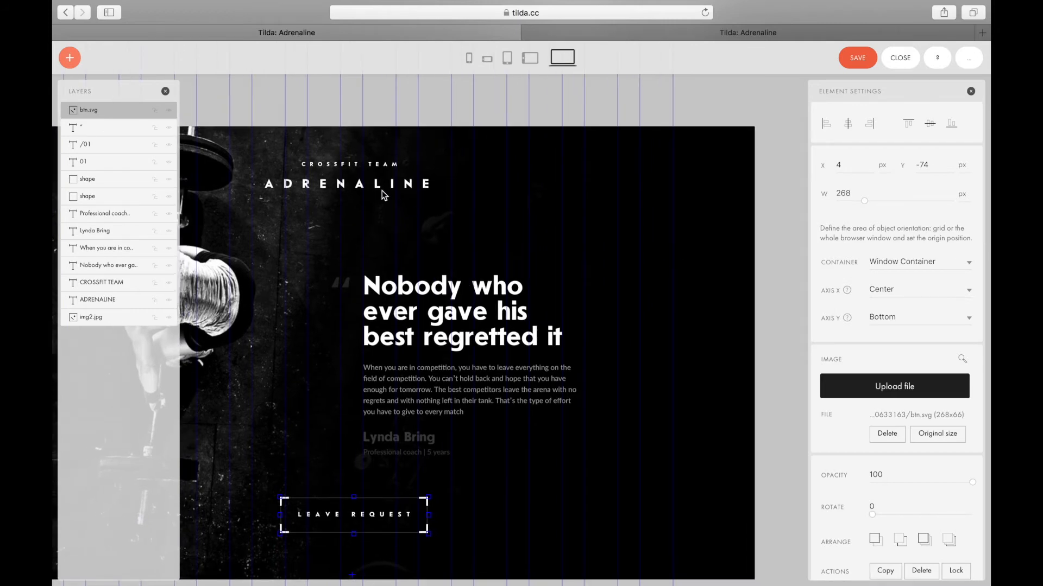
Add a new shape and move it to the hero's upper right
left_click(72, 58)
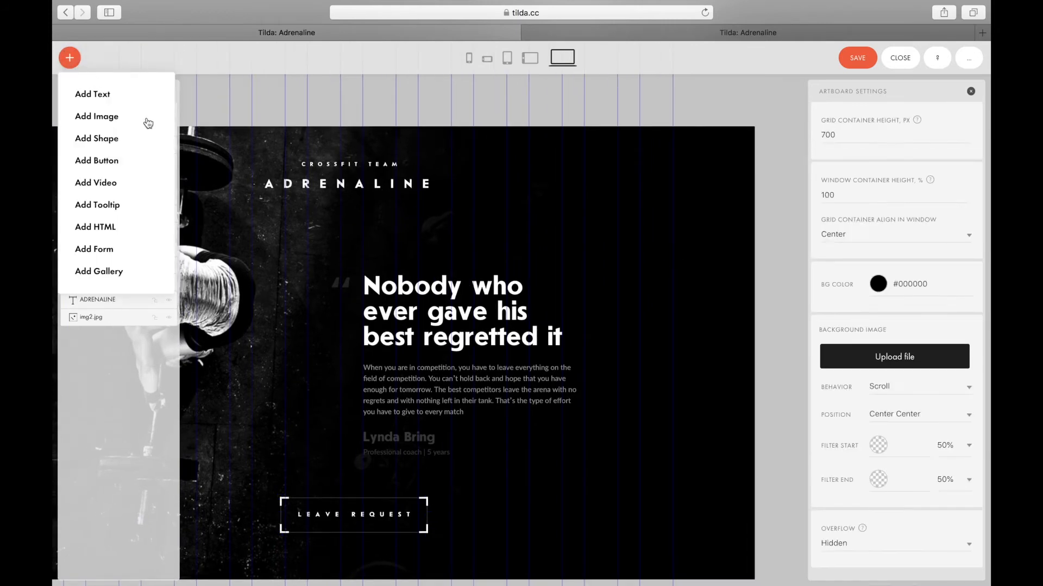
left_click(111, 140)
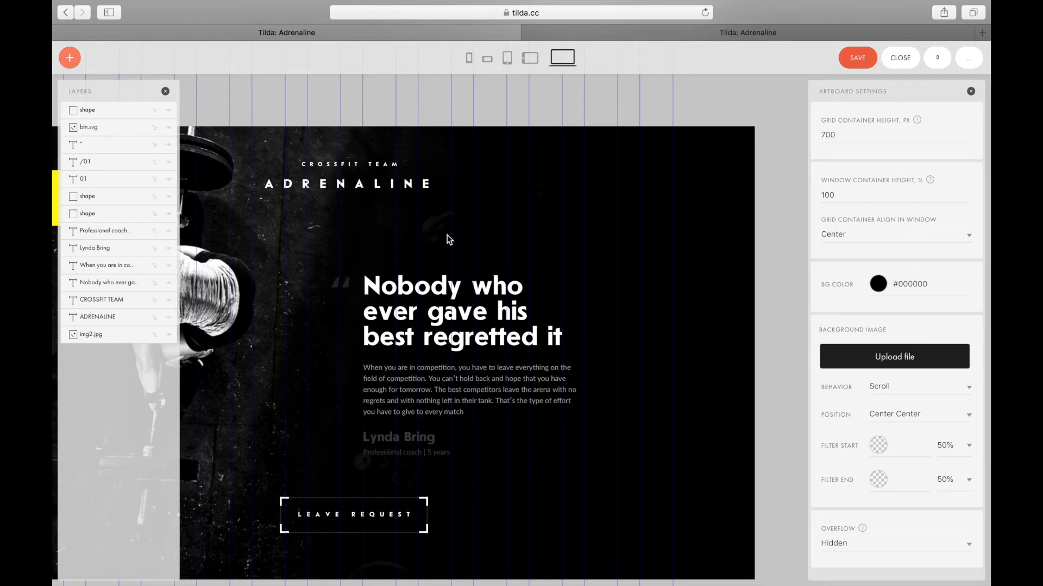
scroll(449, 239, "left", 6)
left_click_drag(235, 198, 661, 202)
scroll(663, 201, "right", 8)
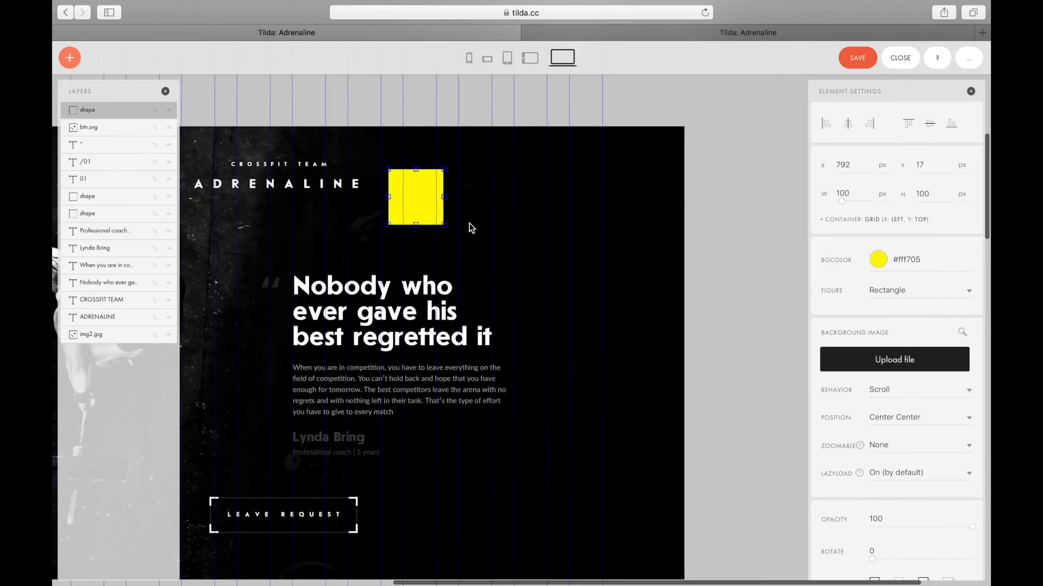
left_click_drag(418, 210, 630, 253)
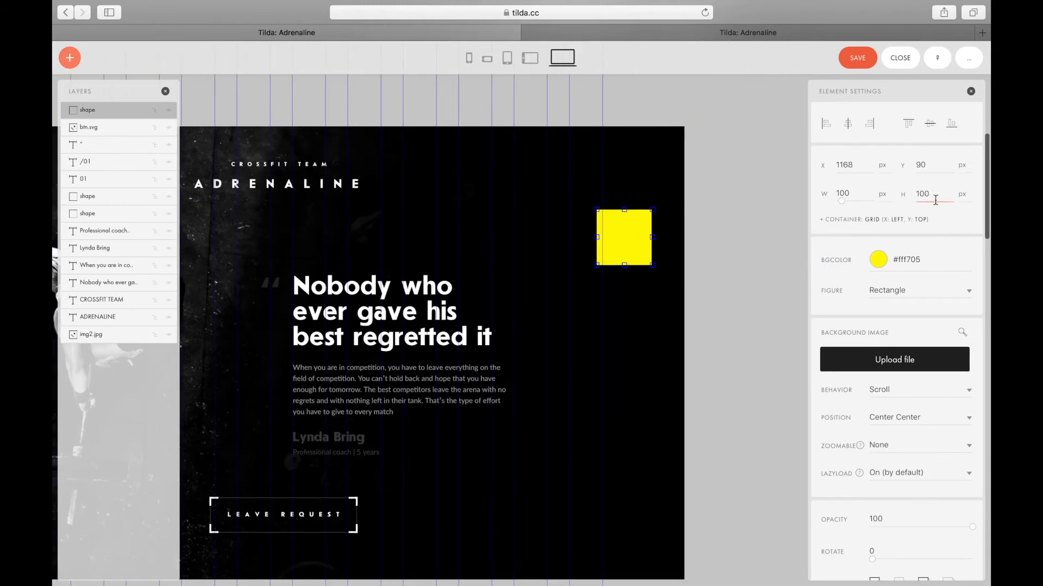
Copy the vertical nav line's fill colour 3F3F3F from the Figma mockup
key("super+Tab")
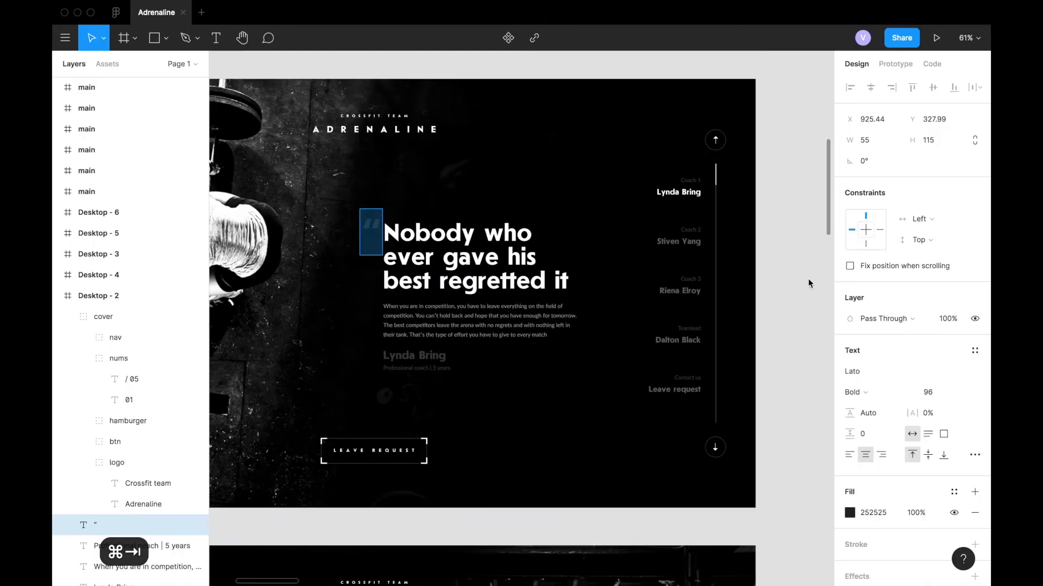
left_click(716, 263)
left_click(873, 350)
key("super+c")
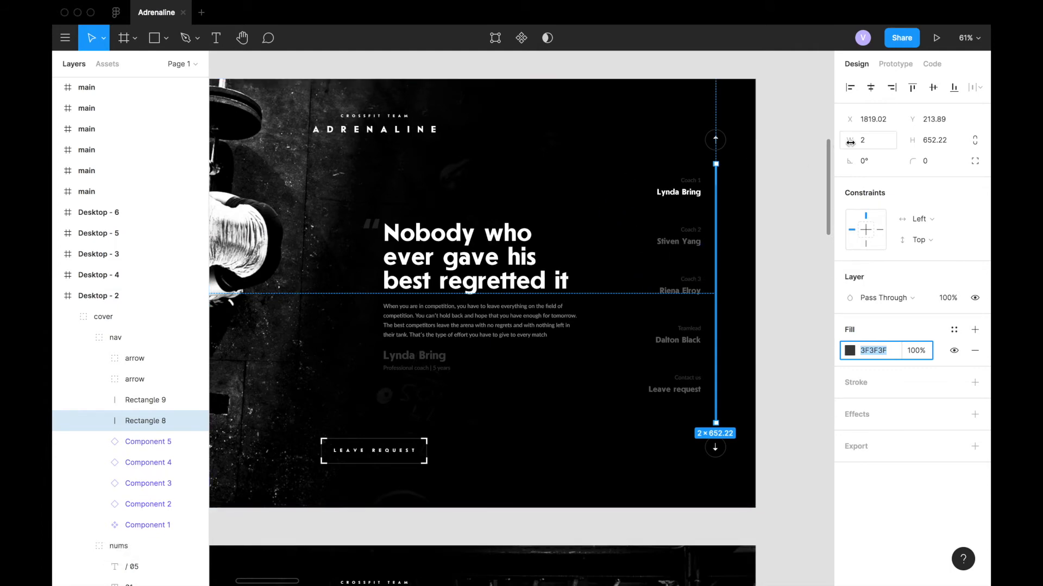
key("super+Tab")
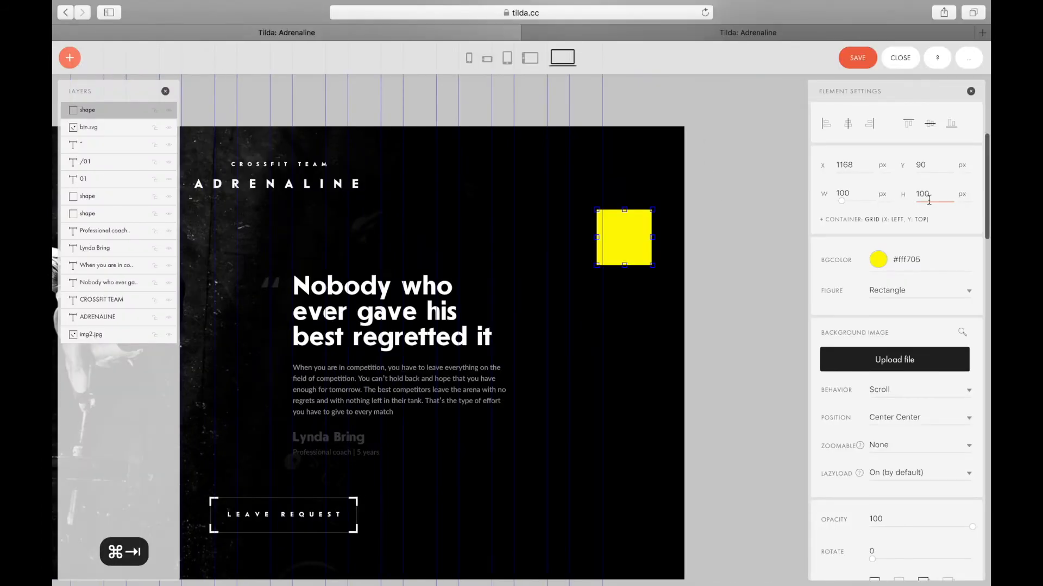
Narrow the shape to a 2 px wide vertical line near the right edge
double_click(863, 193)
type("2")
key("Return")
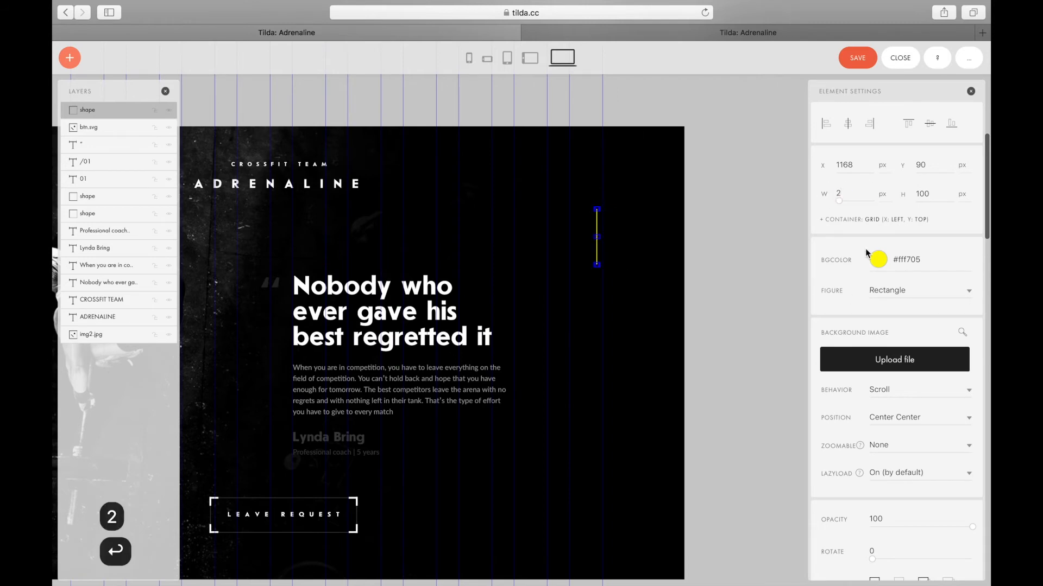
left_click_drag(598, 228, 638, 248)
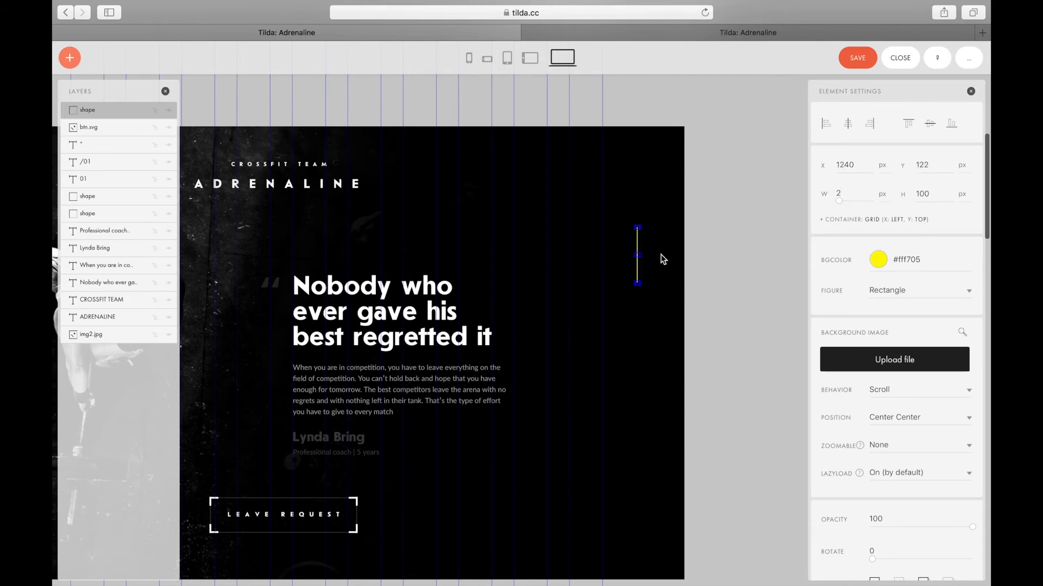
left_click_drag(920, 194, 914, 194)
type("3")
key("Return")
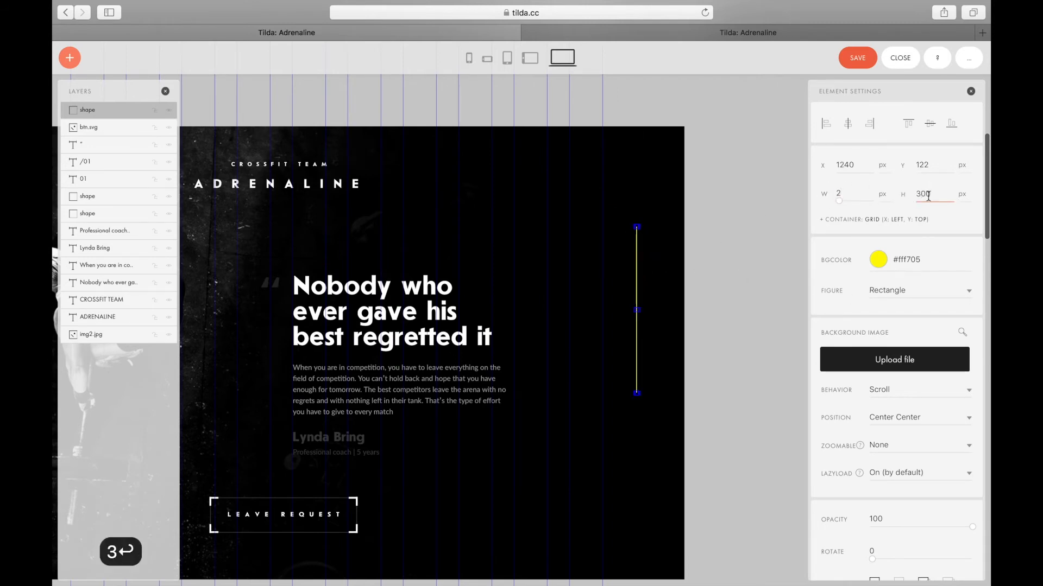
key("Left")
key("Left")
key("BackSpace")
type("4")
key("Return")
Make the line 450 px tall and fill it with grey #3F3F3F
scroll(633, 330, "down", 2)
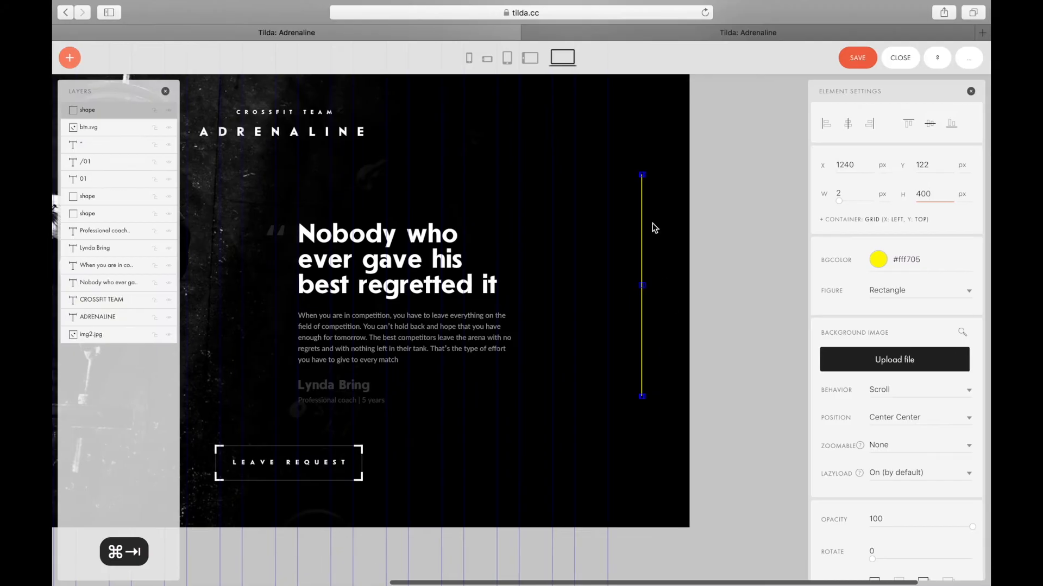
type("5")
key("Return")
scroll(646, 279, "up", 2)
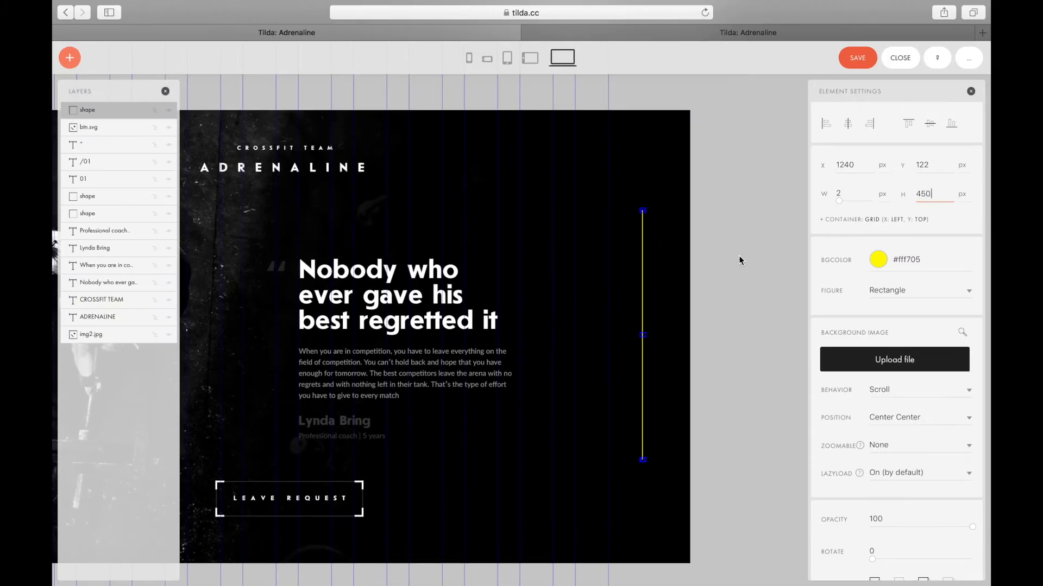
left_click(896, 259)
type("#3F3F3F")
key("Return")
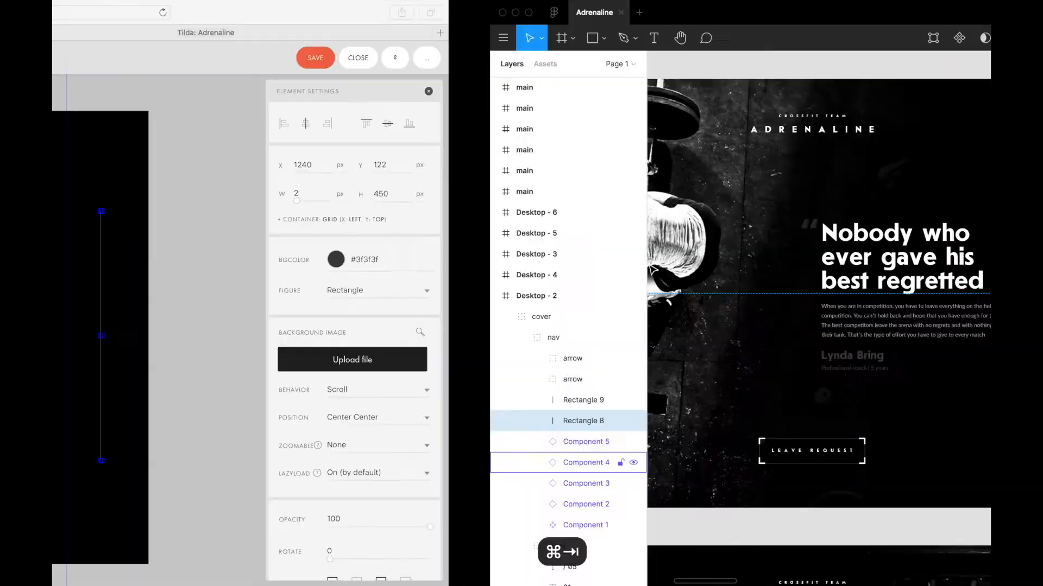
Nudge the grey line toward the window's right edge
scroll(582, 298, "right", 3)
key("Up")
key("Up")
key("shift+Right")
key("Right")
key("Right")
key("Right")
key("Right")
key("Right")
key("Right")
key("Right")
key("Right")
key("Down")
key("Left")
key("Left")
scroll(641, 295, "down", 2)
scroll(641, 295, "up", 1)
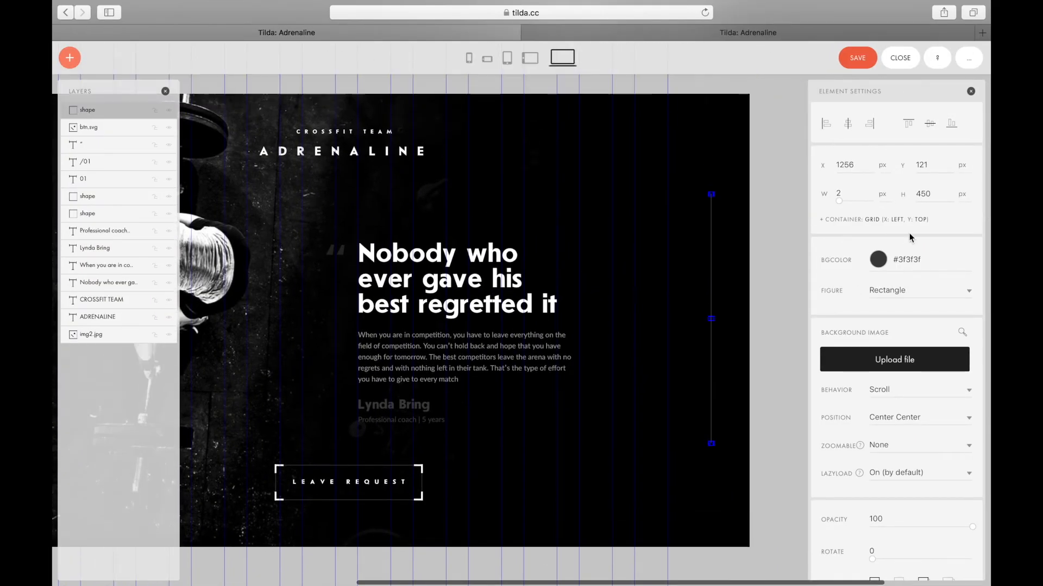
Anchor the line to the Window container, Axis X Right, Axis Y Center, offset to X -33
left_click(878, 220)
left_click(920, 261)
left_click(904, 276)
left_click(899, 290)
left_click(893, 313)
left_click(892, 318)
left_click(889, 329)
key("shift+Left")
key("shift+Left")
key("shift+Left")
key("Left")
key("Left")
key("Left")
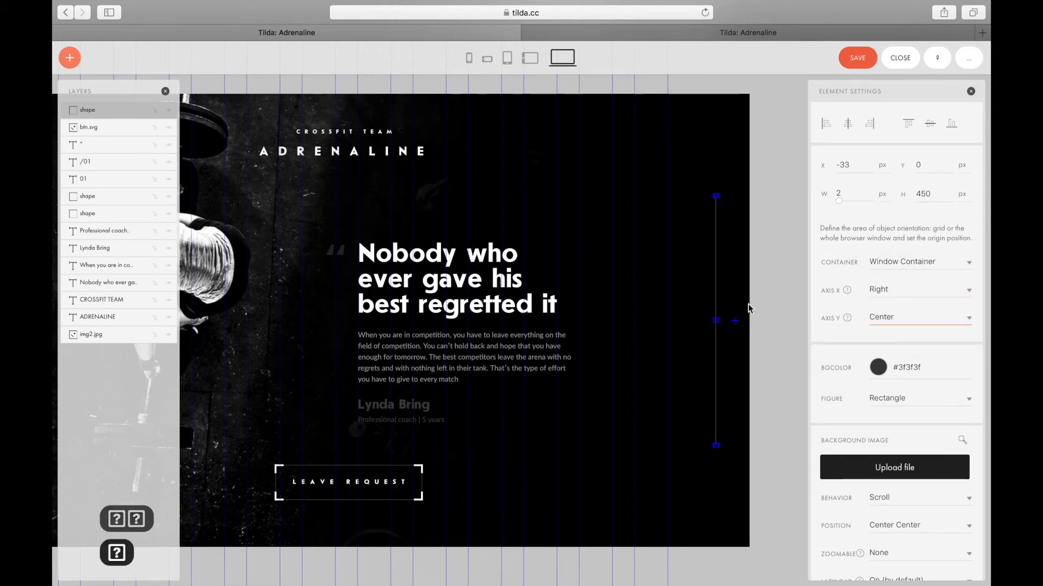
Duplicate the grey line and begin recolouring the copy white
key("super+c")
key("super+v")
left_click_drag(716, 257, 720, 258)
left_click(879, 260)
scroll(738, 203, "right", 4)
Finish the white copy's colour and position it at X -33, Y 0
key("shift+Left")
left_click(633, 222)
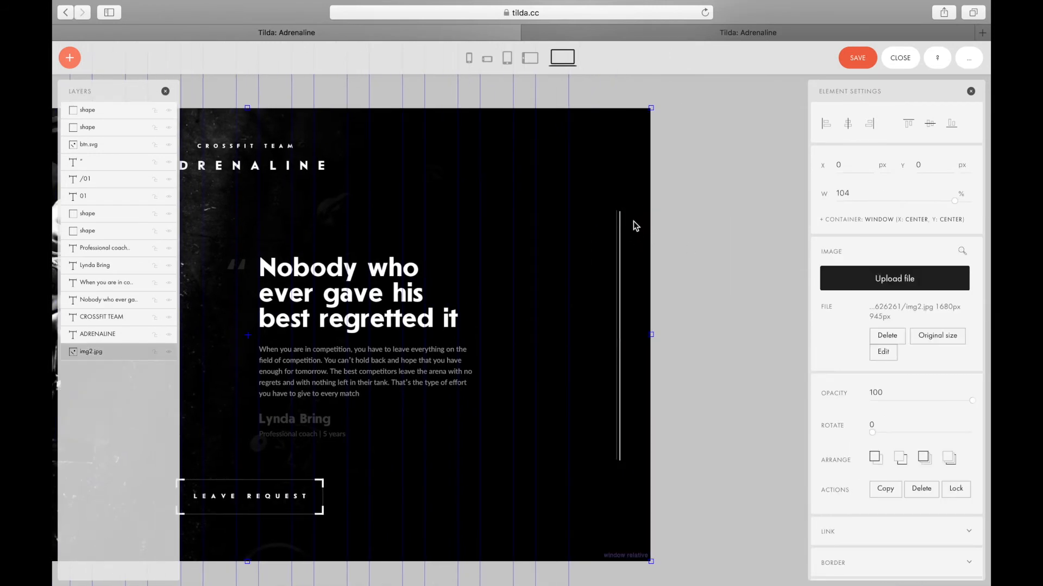
left_click(620, 226)
key("Left")
key("Left")
key("Left")
key("Left")
key("Left")
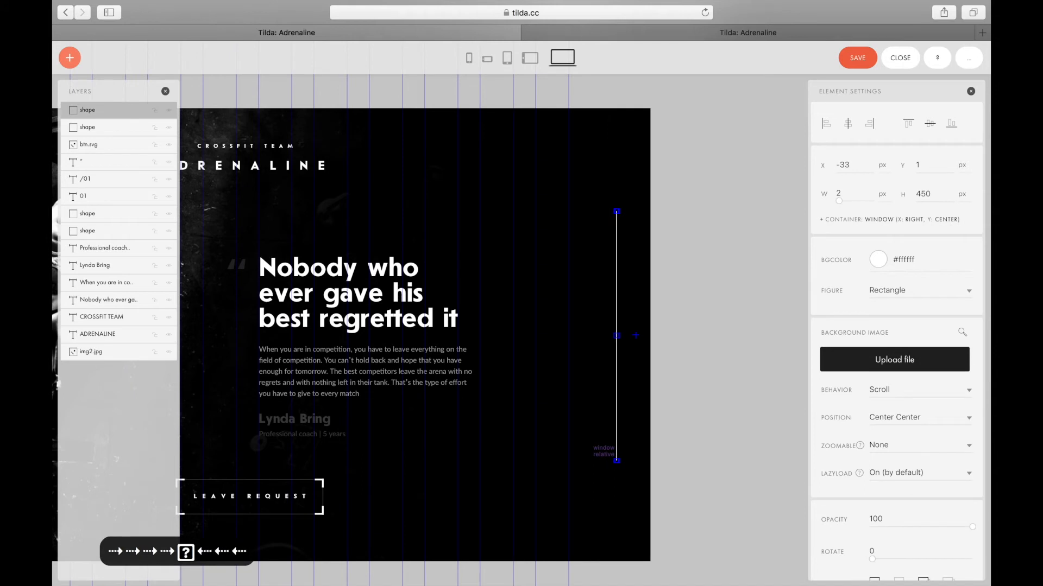
left_click(842, 172)
key("Down")
key("Down")
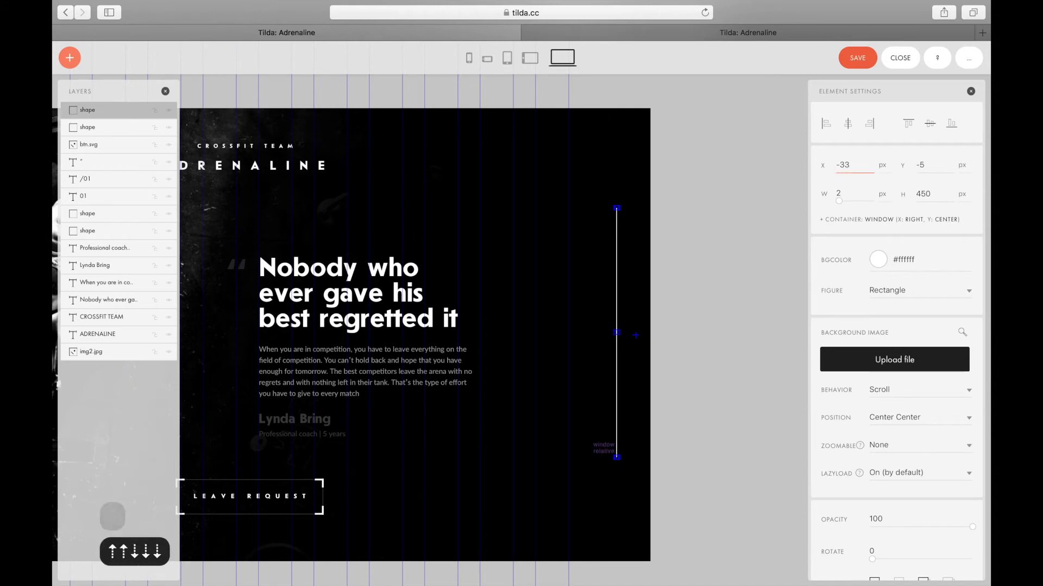
Shorten the white copy's height to 40 px
left_click(847, 191)
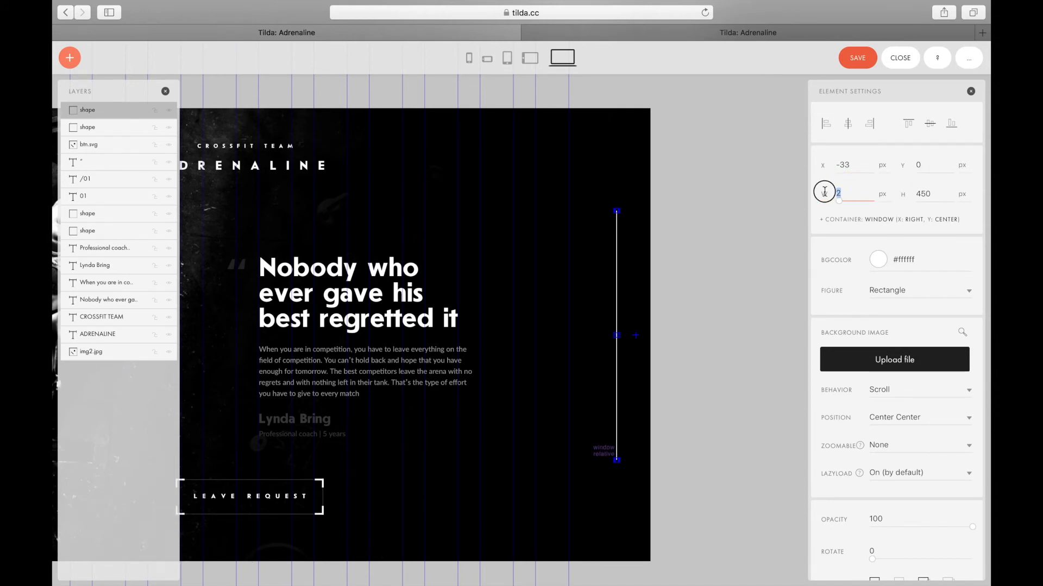
key("BackSpace")
key("Return")
key("Up")
key("Up")
key("Down")
key("Down")
key("super+minus")
key("super+equal")
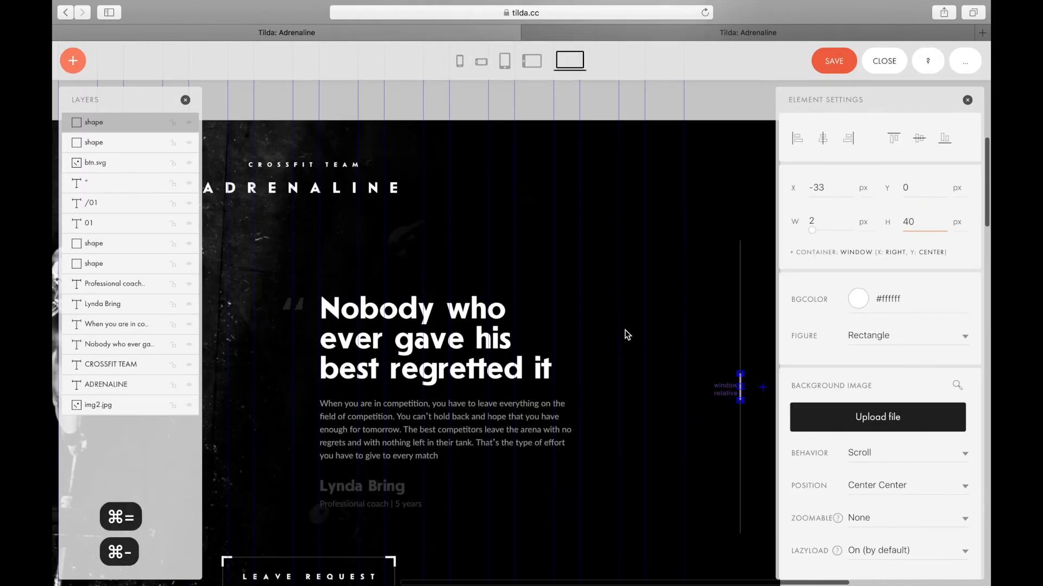
key("super+equal")
key("super+minus")
key("super+minus")
Move the 40 px white piece up to the top of the grey line at Y -205
scroll(689, 263, "right", 4)
left_click(682, 253)
key("super+equal")
key("super+equal")
left_click_drag(708, 309, 708, 181)
key("Right")
key("Up")
key("Up")
key("Up")
key("Up")
key("Up")
key("Up")
key("Up")
key("Up")
key("Up")
key("Up")
key("Up")
key("Up")
key("Up")
key("Up")
key("Up")
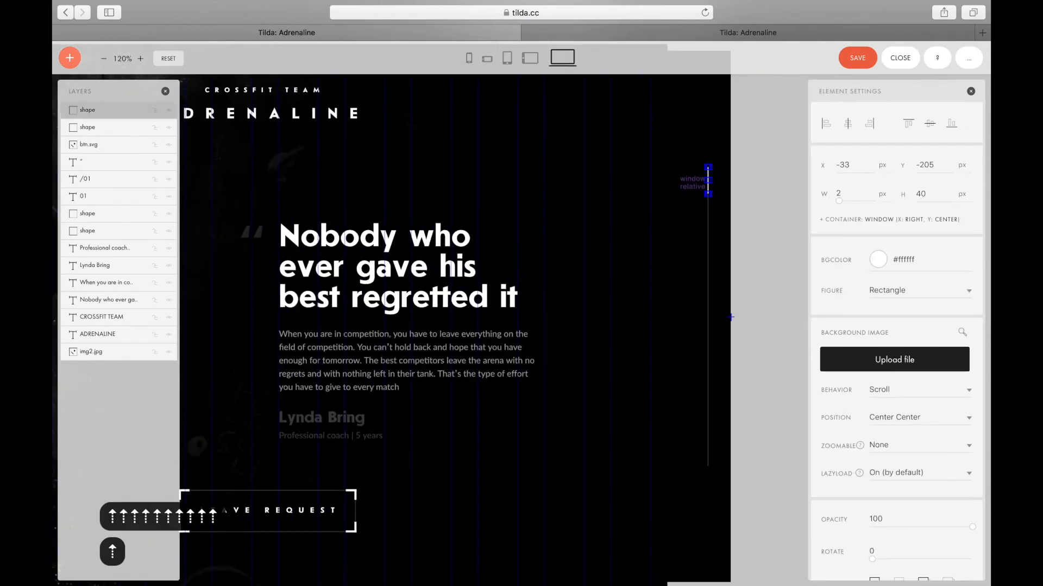
left_click(668, 184)
Select both the long grey line and the short white piece together
scroll(570, 266, "left", 1)
scroll(553, 243, "right", 3)
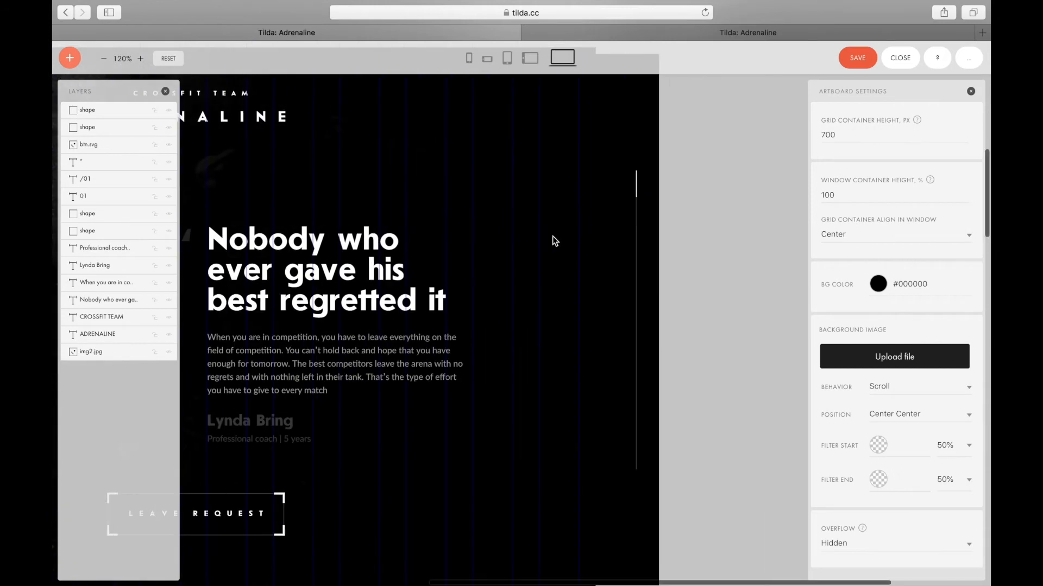
left_click(636, 190)
left_click(99, 113, "shift")
key("super+minus")
key("super+minus")
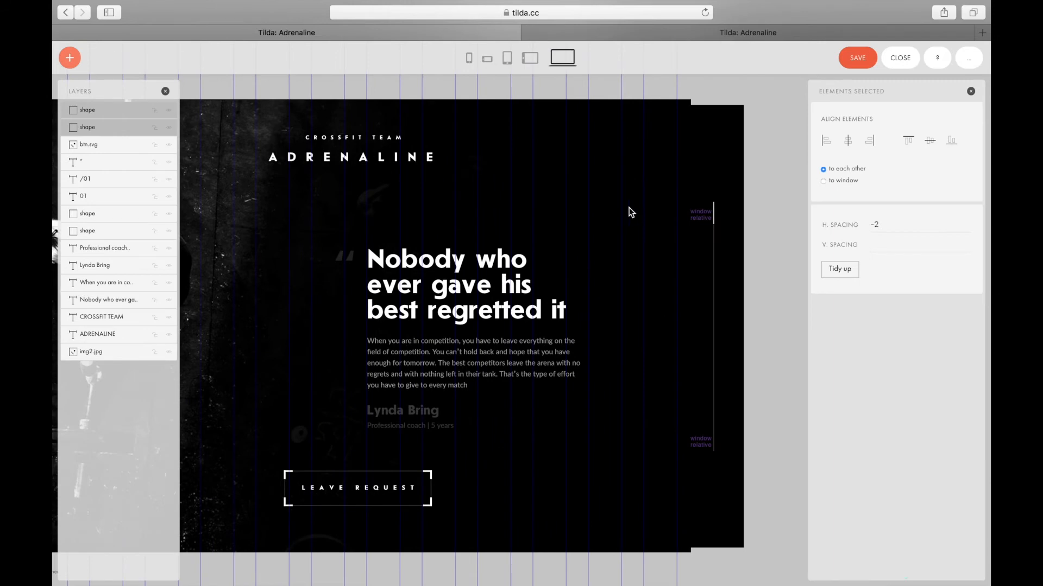
Duplicate the 'Nobody who ever gave his' heading over to the right side
left_click(445, 264)
left_click(448, 236)
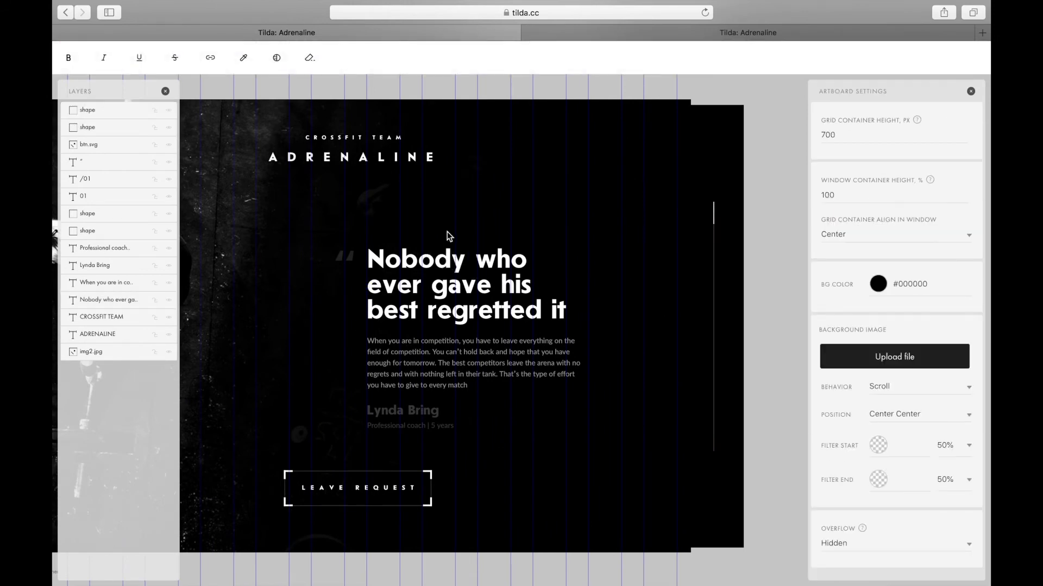
left_click(443, 292)
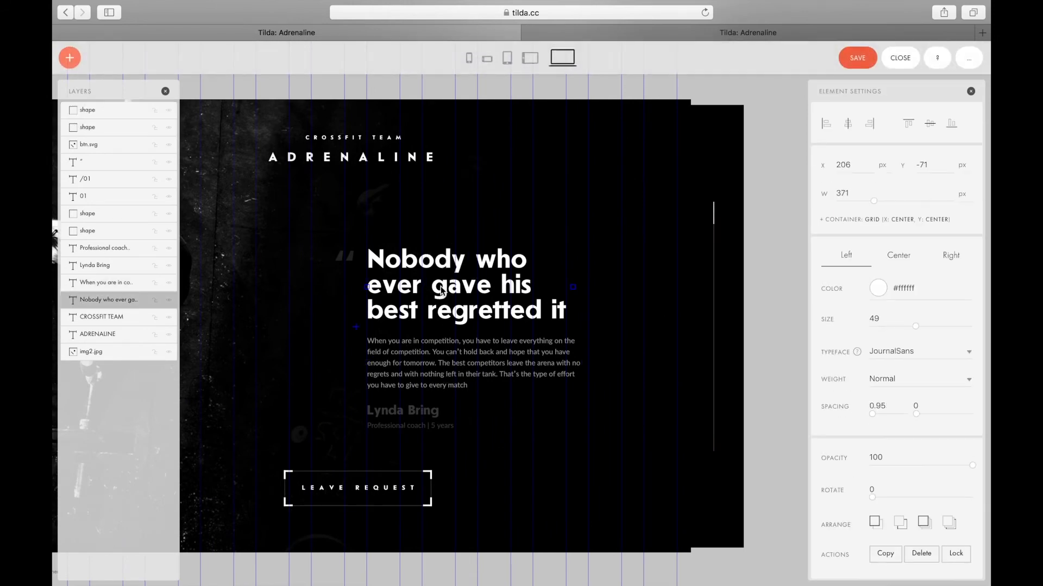
left_click_drag(440, 284, 617, 238)
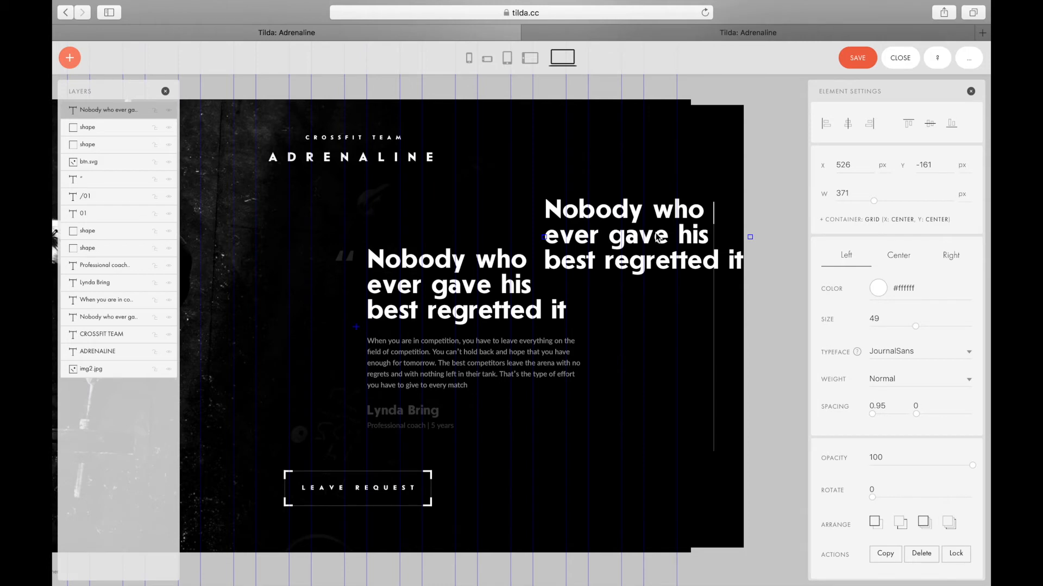
double_click(658, 237)
key("super+a")
type("Lynda Bring")
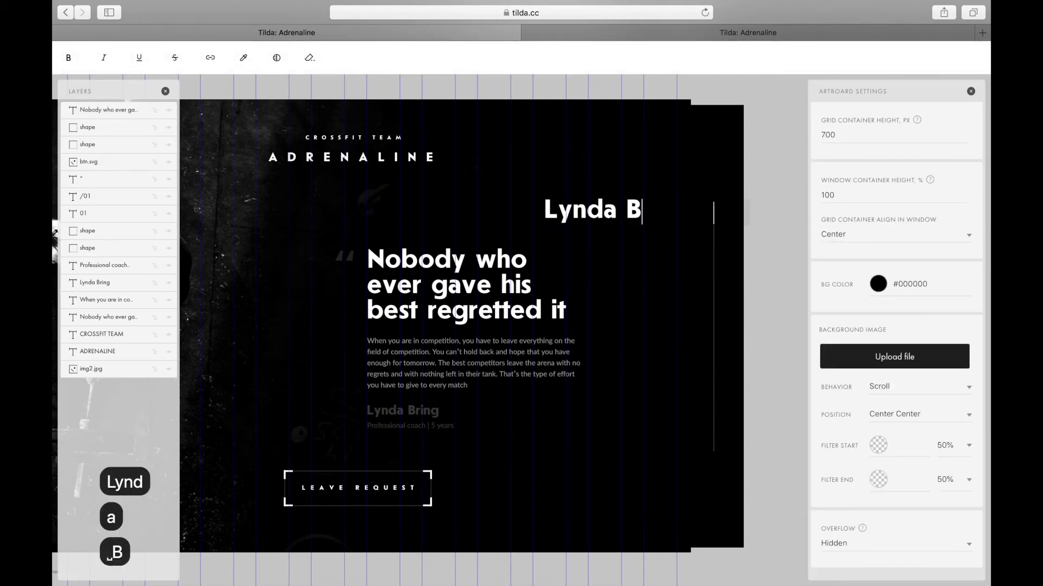
left_click(667, 264)
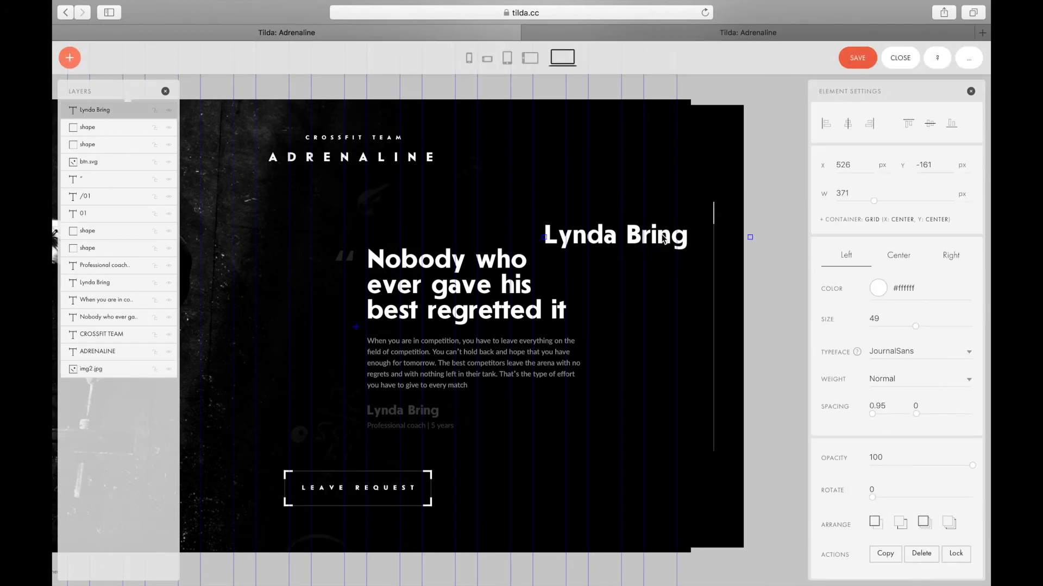
double_click(664, 240)
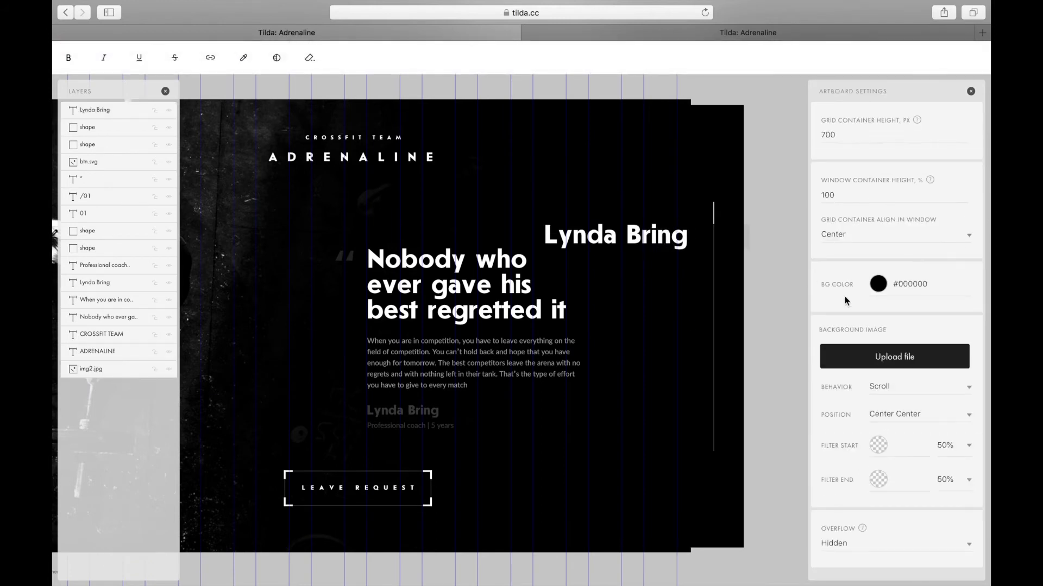
left_click(645, 233)
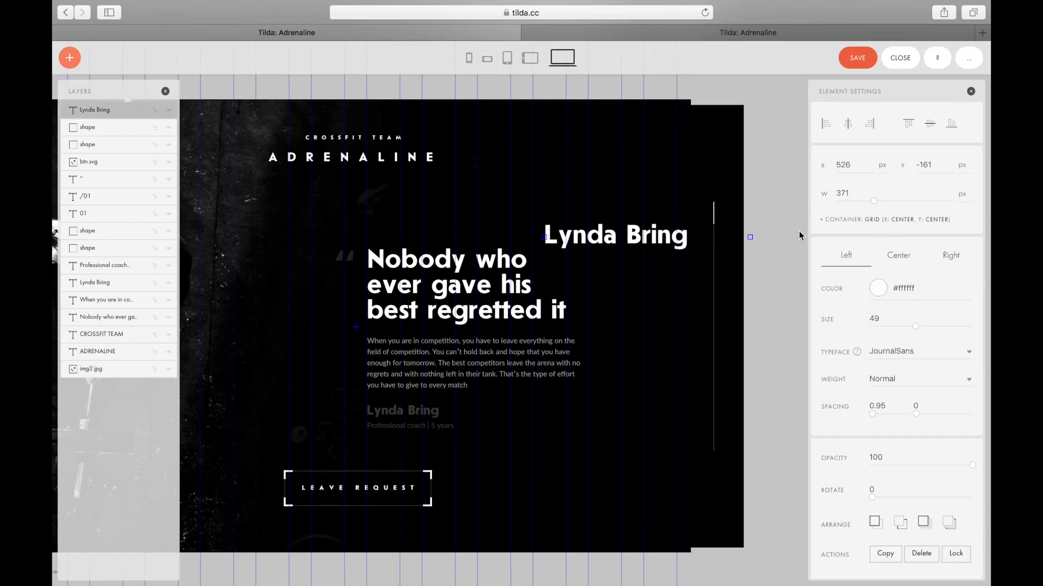
left_click_drag(752, 237, 707, 235)
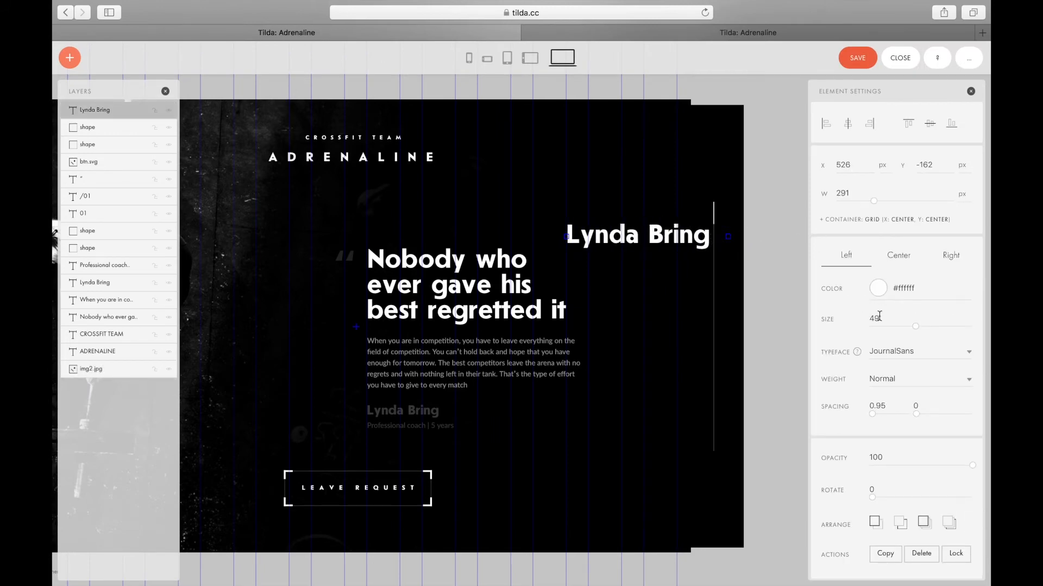
left_click_drag(917, 329, 884, 329)
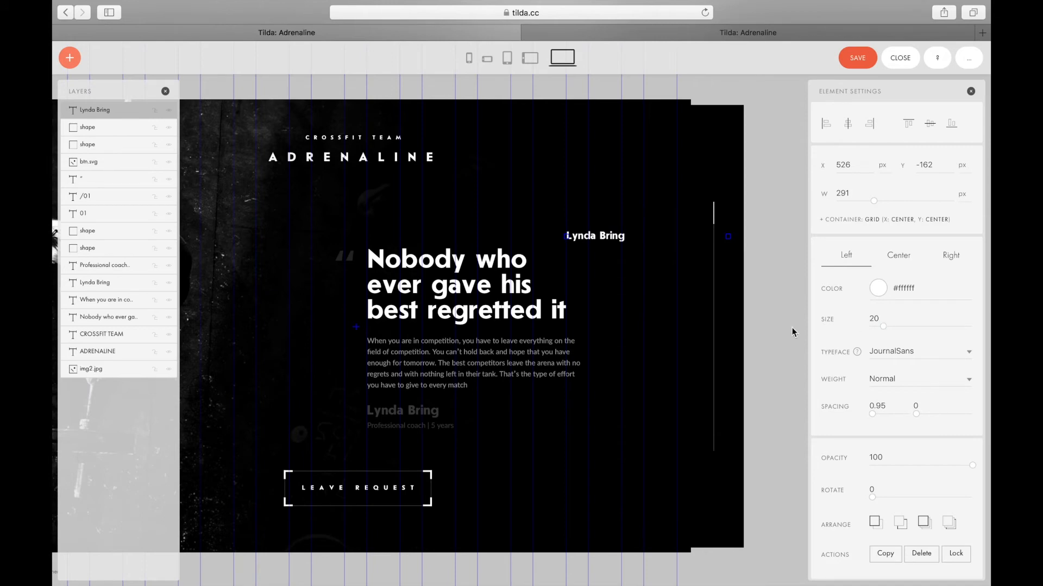
left_click_drag(623, 239, 619, 217)
left_click_drag(744, 213, 672, 215)
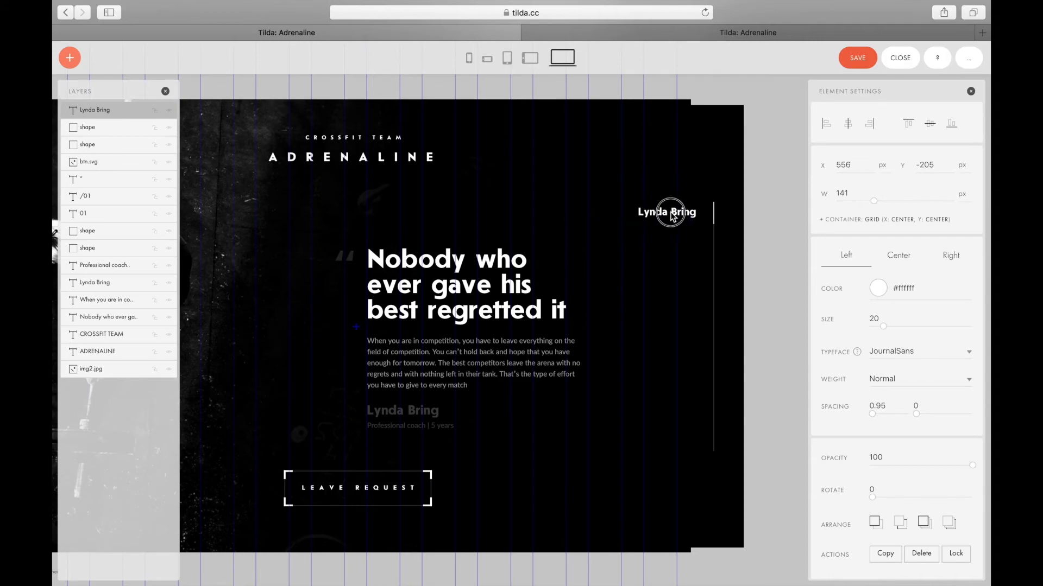
key("super+Tab")
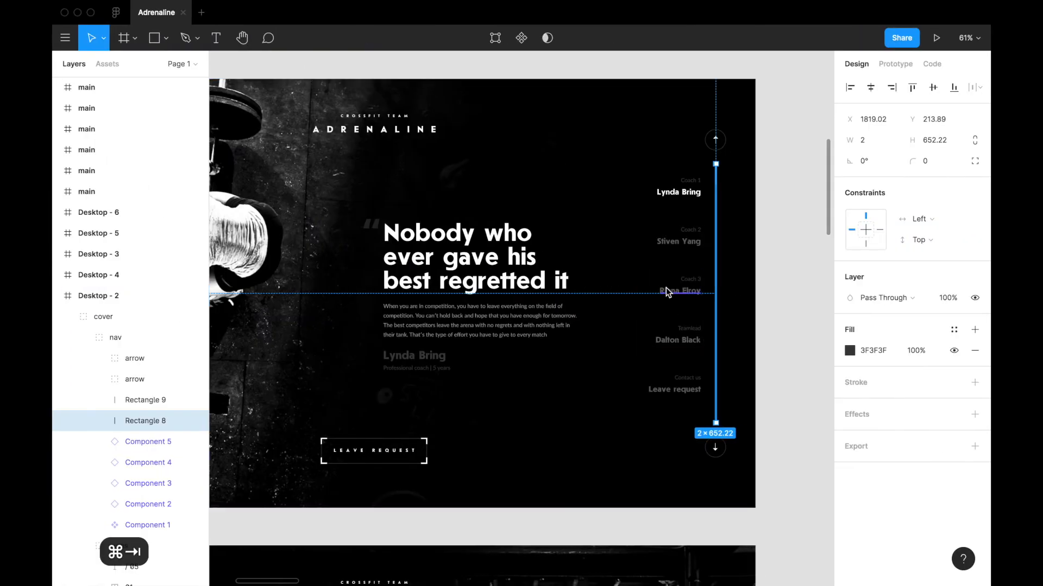
Right-align the Lynda Bring name and nudge it slightly left
key("super+Tab")
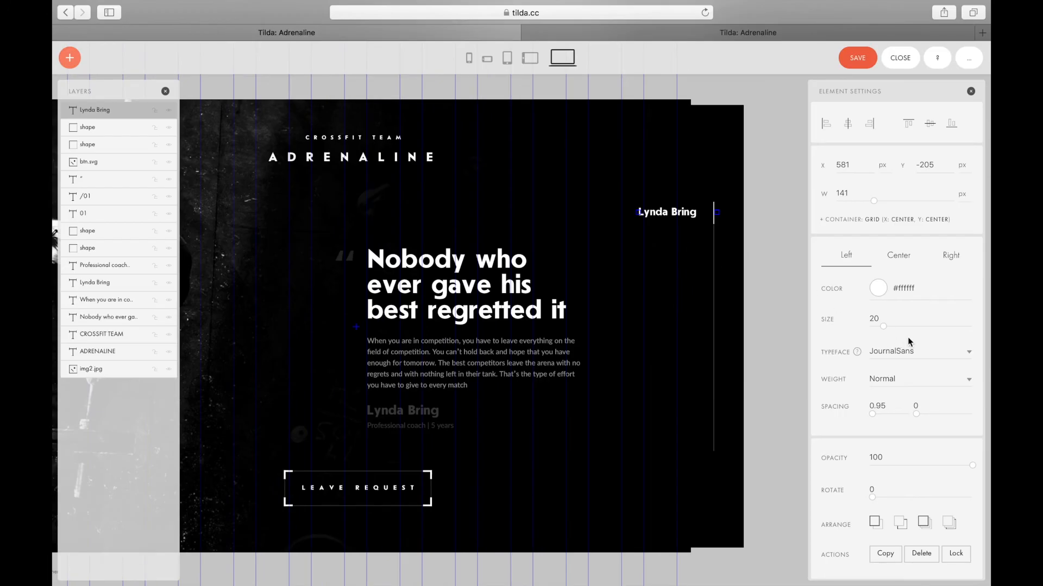
left_click(951, 256)
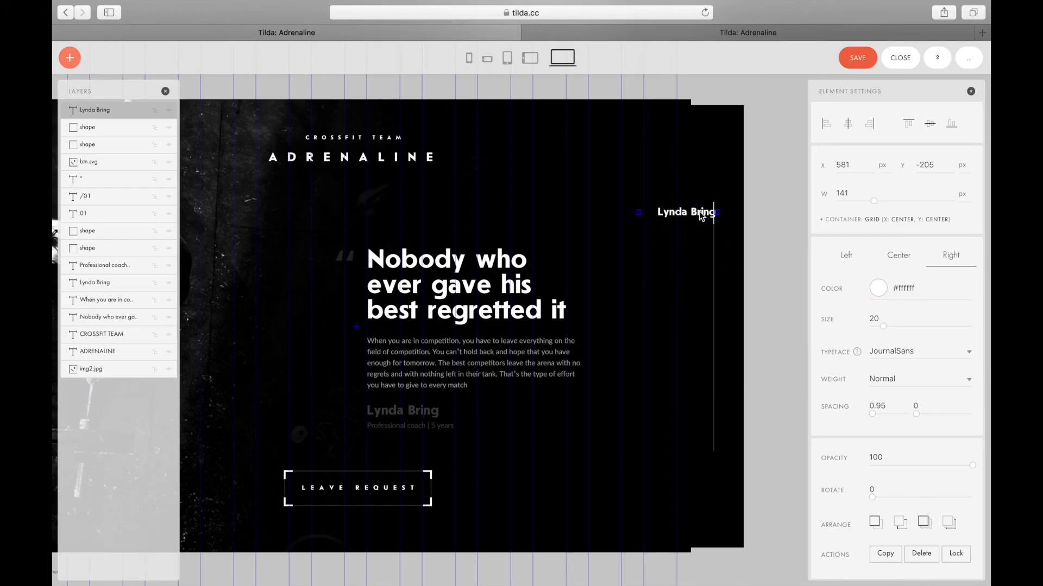
key("super+Tab")
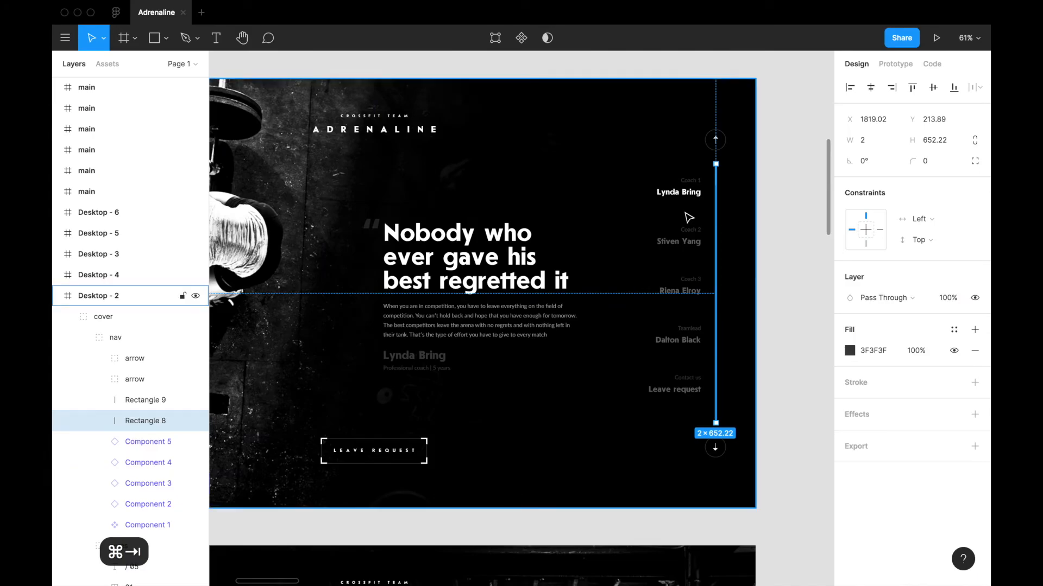
key("super+Tab")
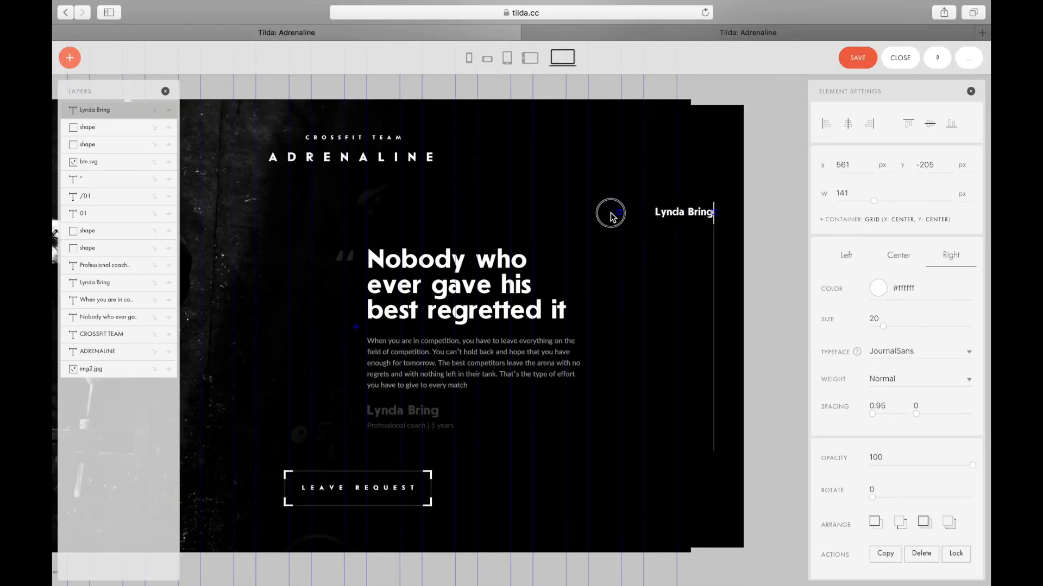
left_click_drag(697, 212, 688, 213)
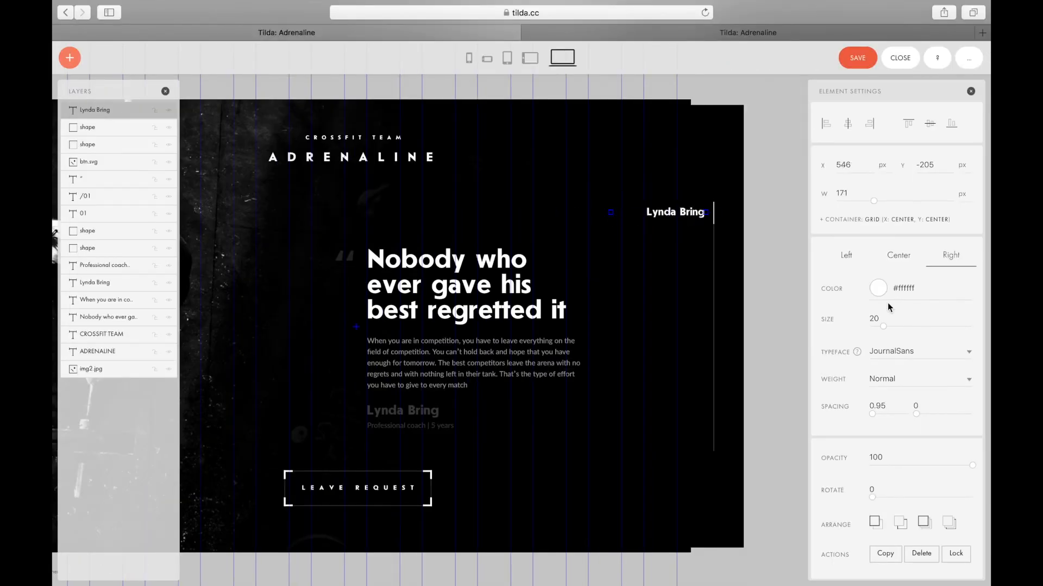
Anchor the name to the Window container, Axis X Right, Axis Y Center, beside the line
left_click(865, 220)
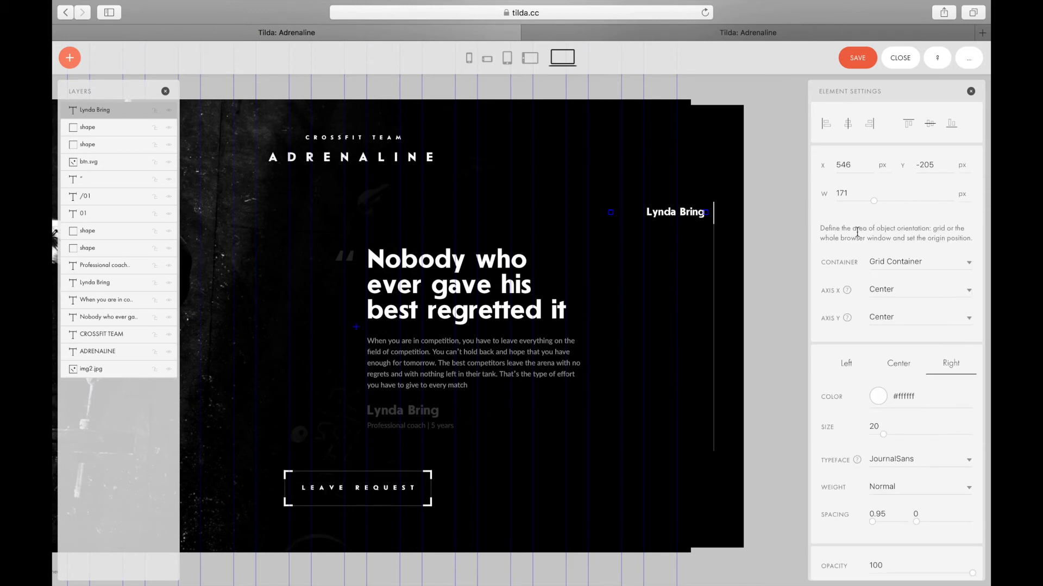
left_click(914, 263)
left_click(901, 276)
left_click(899, 292)
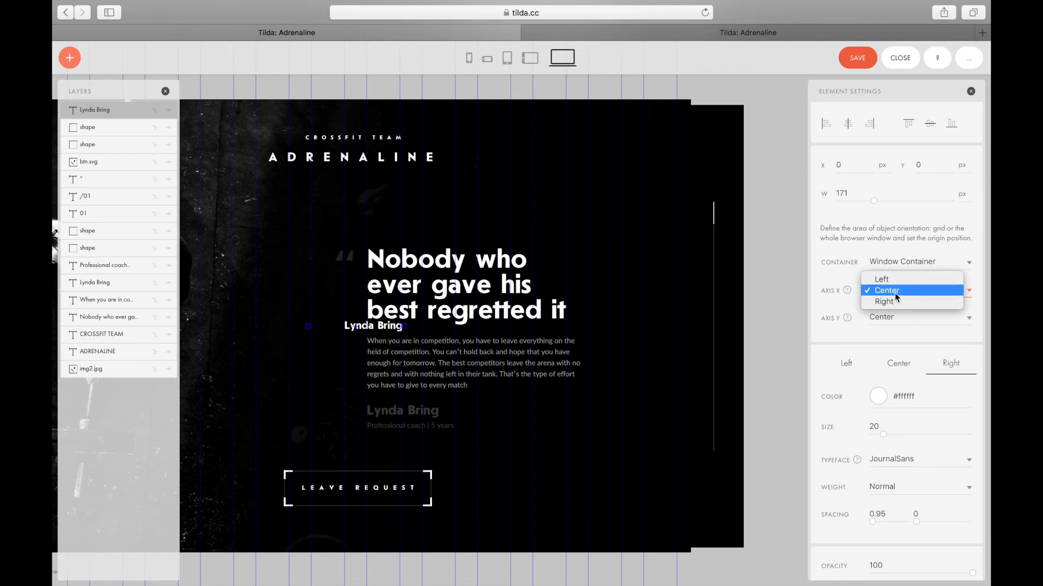
left_click(895, 298)
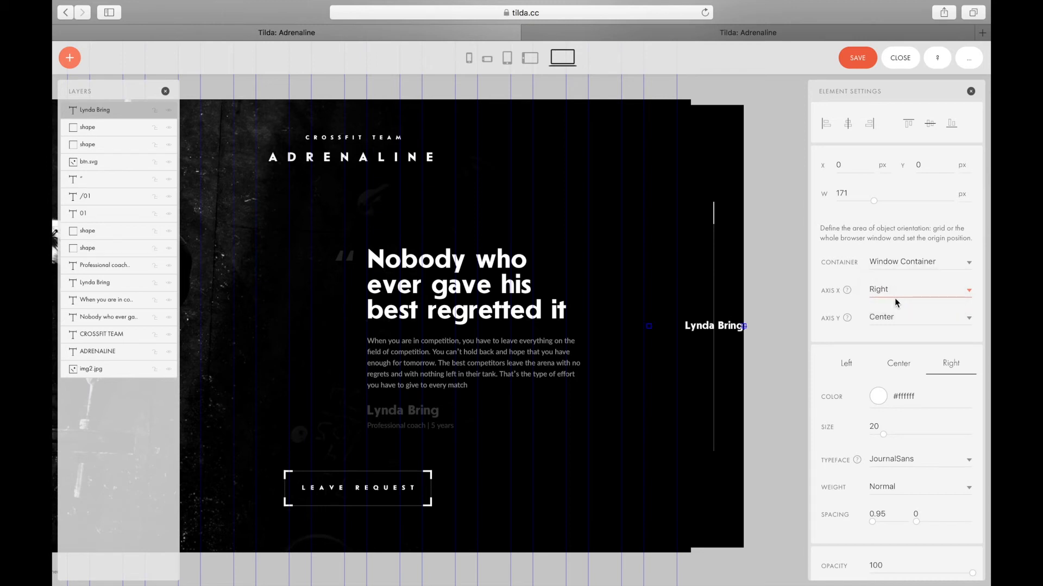
left_click(890, 319)
left_click(887, 318)
left_click_drag(722, 332, 692, 228)
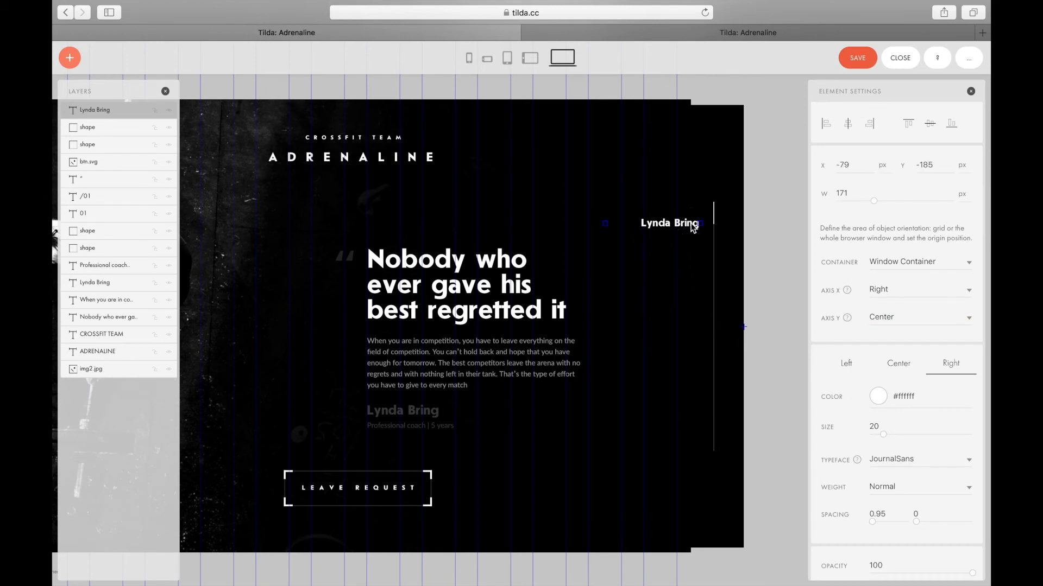
Compare with the mockup and drag a duplicate of the name just below it
key("super+Tab")
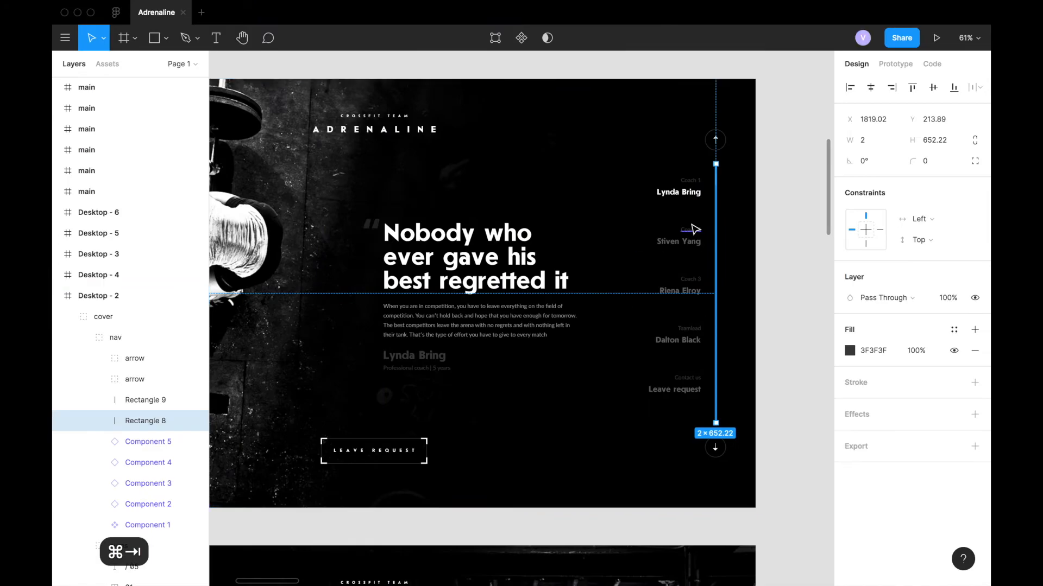
key("super+Tab")
mouse_move(688, 225)
left_mouse_down()
mouse_move(690, 234)
mouse_move(687, 217)
left_mouse_up()
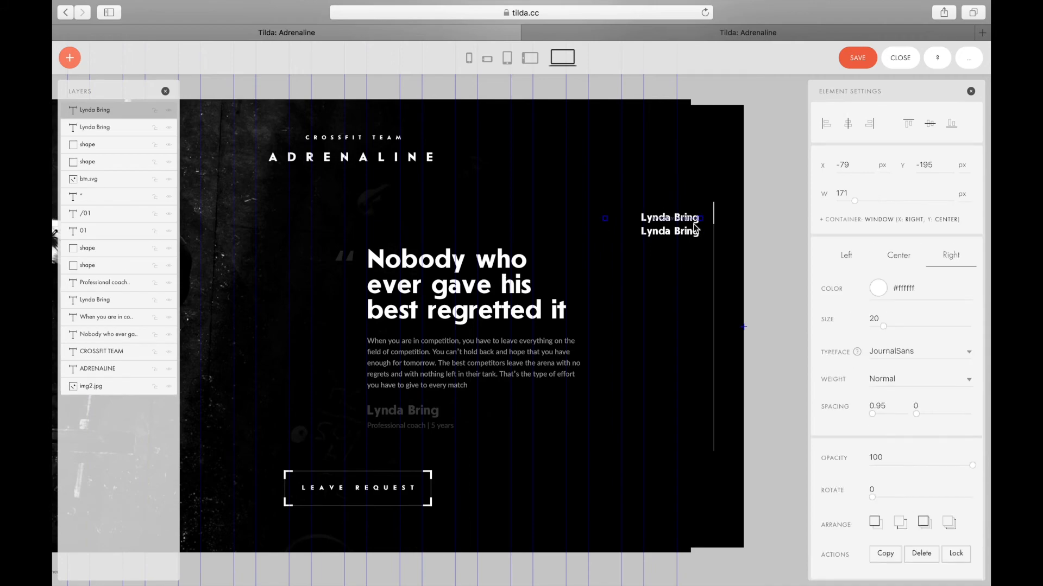
Copy the Coach 1 label's colour 3F3F3F from the Figma mockup
key("super+Tab")
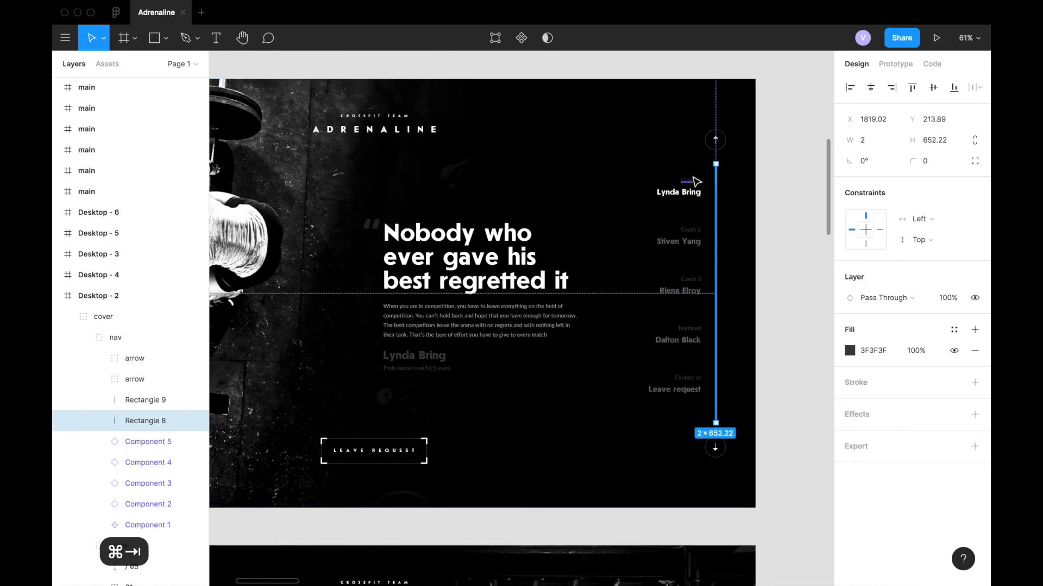
double_click(691, 181)
left_click(874, 491)
key("super+c")
key("super+Tab")
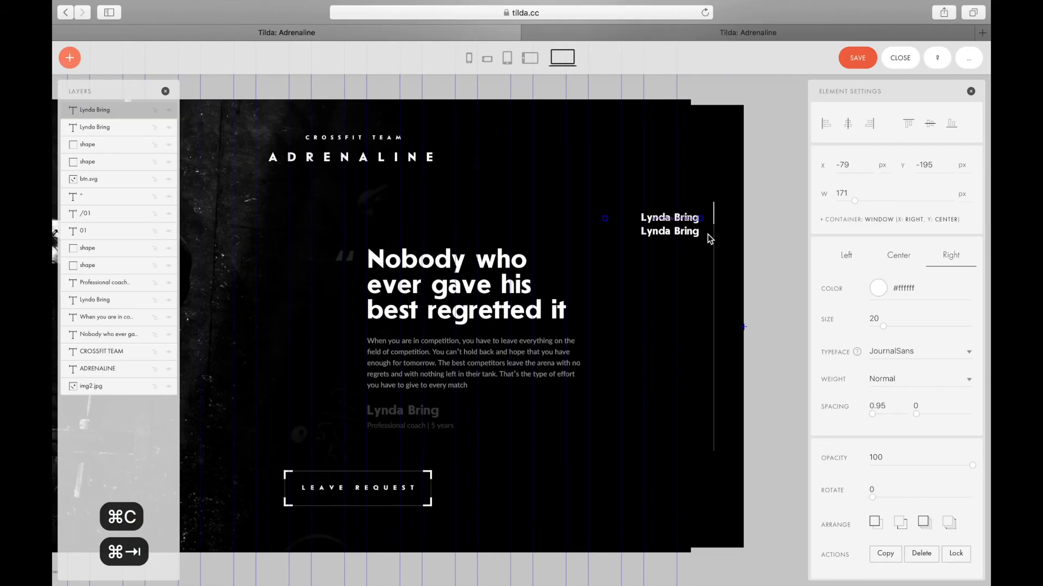
Set the top text copy's typeface to Lato and size to 13
left_click(907, 350)
left_click(907, 342)
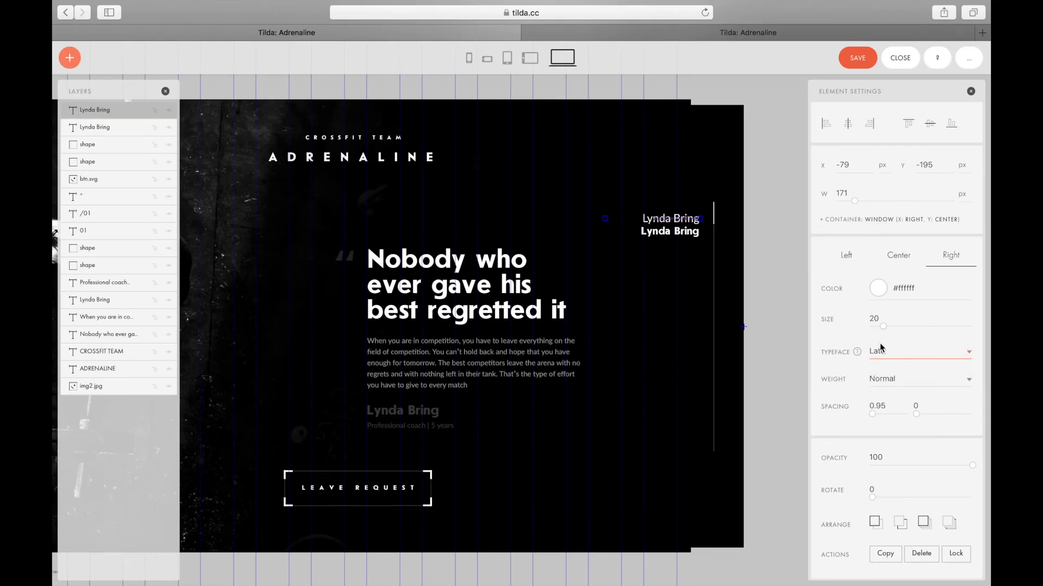
left_click_drag(882, 328, 876, 326)
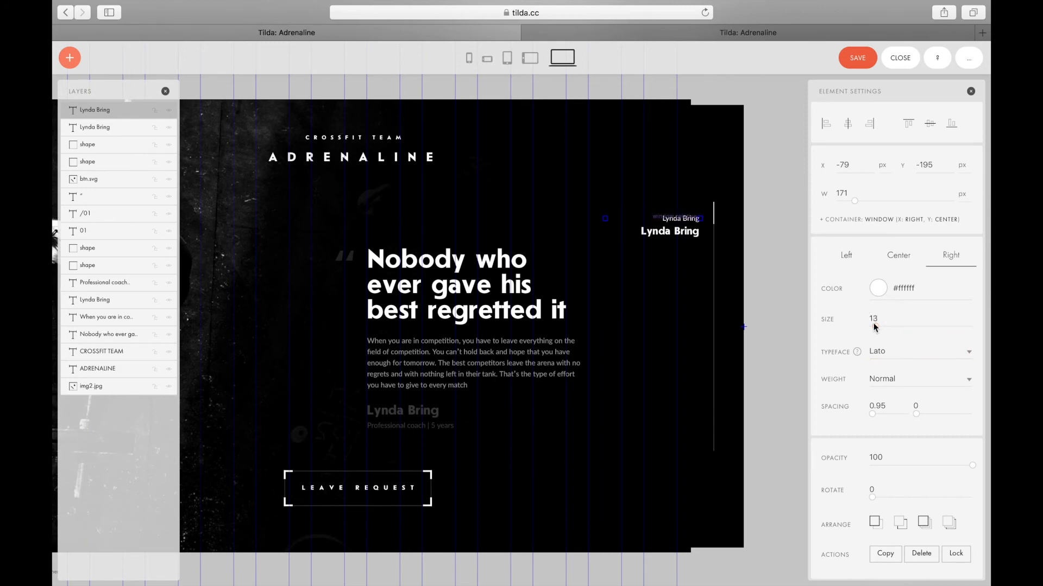
left_click(693, 237)
Replace the small label's text with 'Coach 1'
double_click(680, 218)
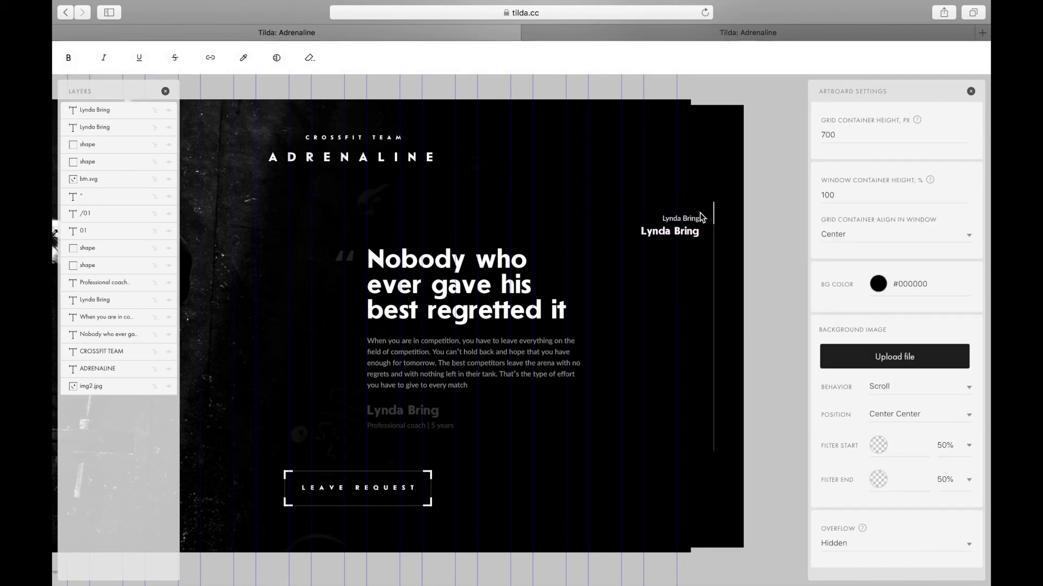
key("super+a")
type("Coa")
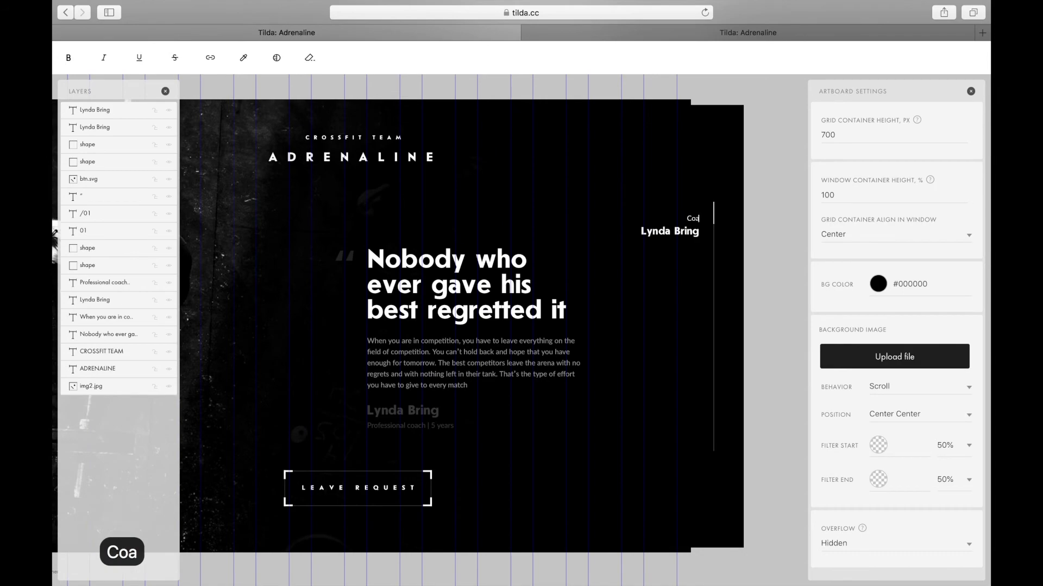
type("ch 1")
key("super+Tab")
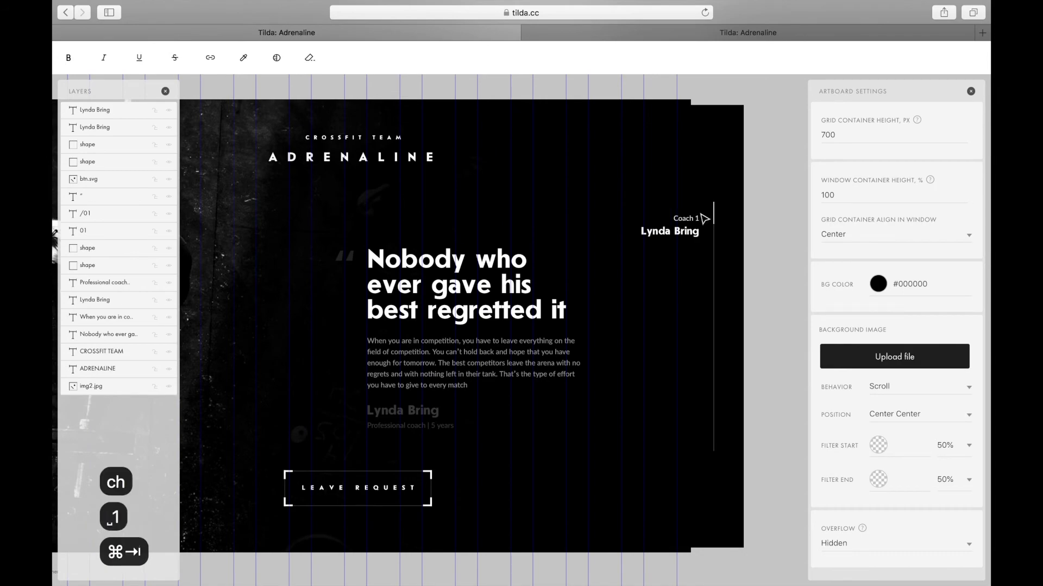
key("super+Tab")
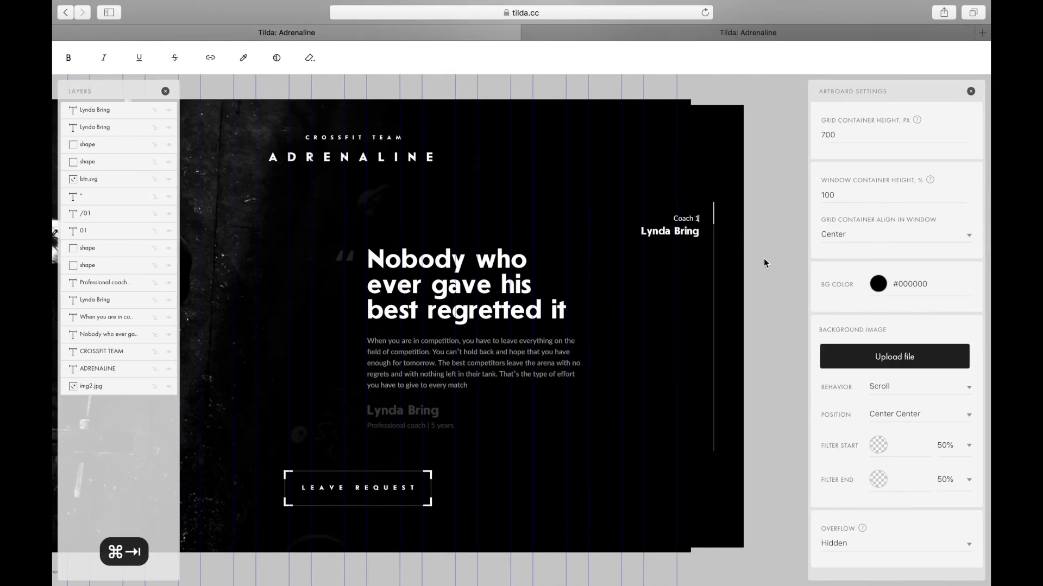
left_click(692, 270)
left_click(694, 218)
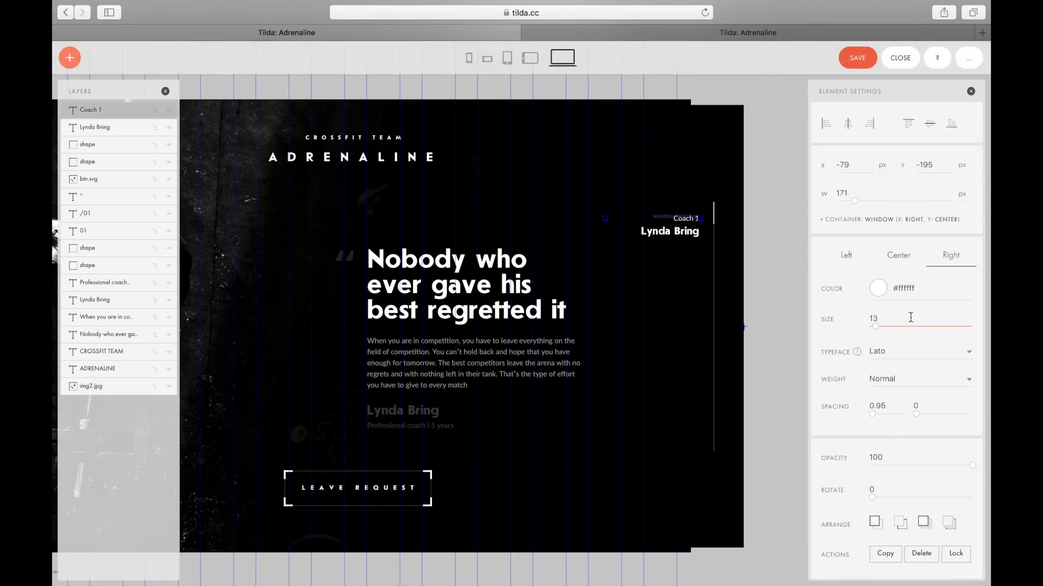
Set the Coach 1 label's text colour to dark grey #3f3f3f
left_click(914, 289)
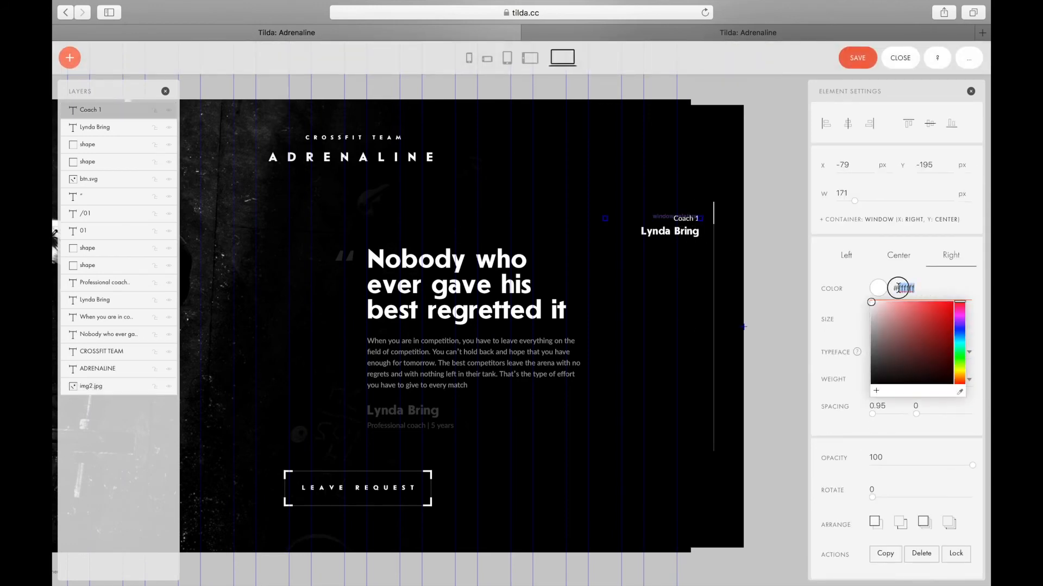
type("#3f3f3f")
key("Return")
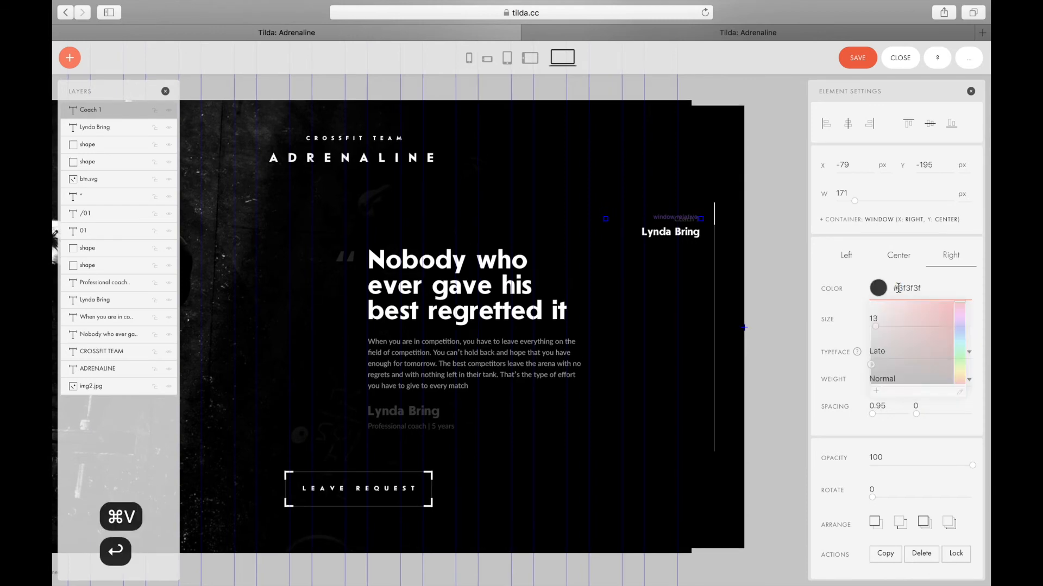
left_click(886, 408)
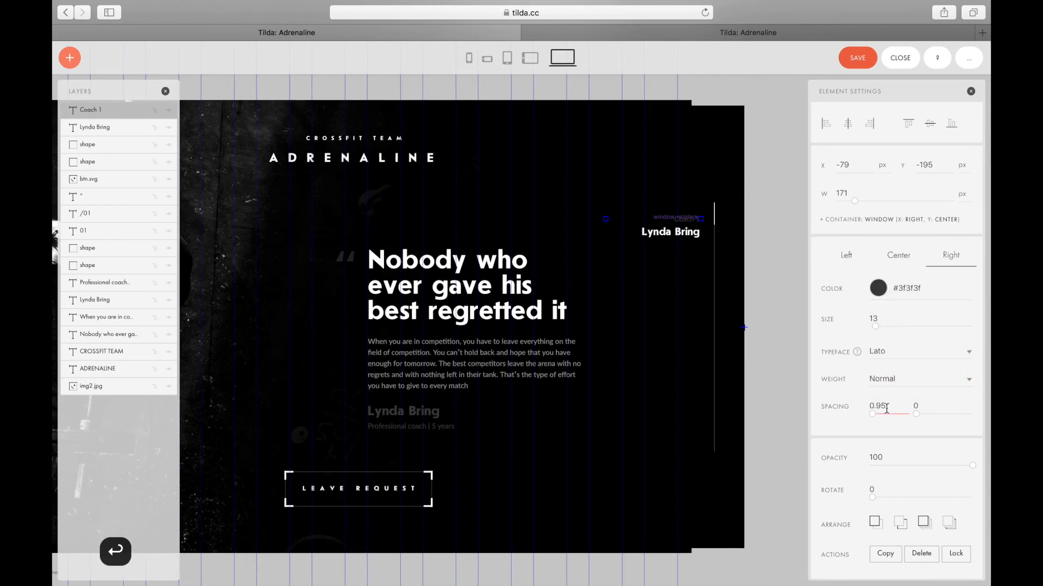
left_click(696, 173)
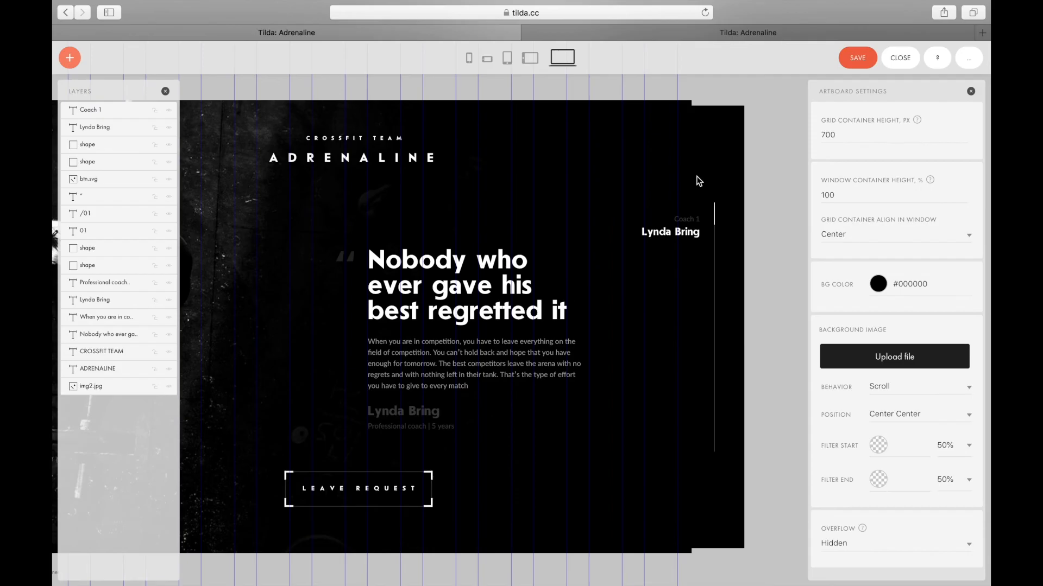
Check the label against the Figma mockup, then save the page and reload its preview
key("super+Tab")
key("super+Tab")
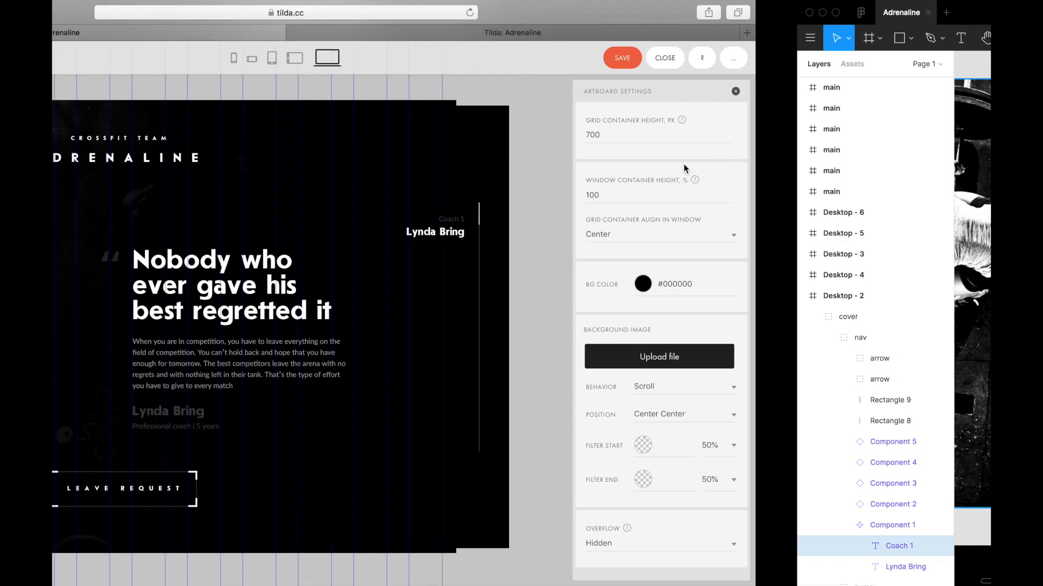
left_click(695, 217)
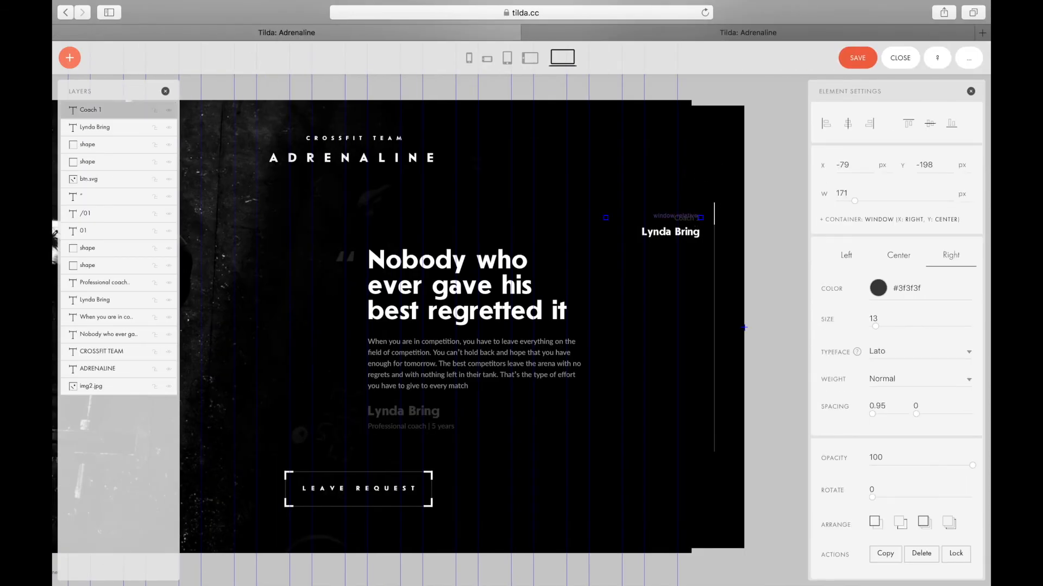
left_click(693, 237, "shift")
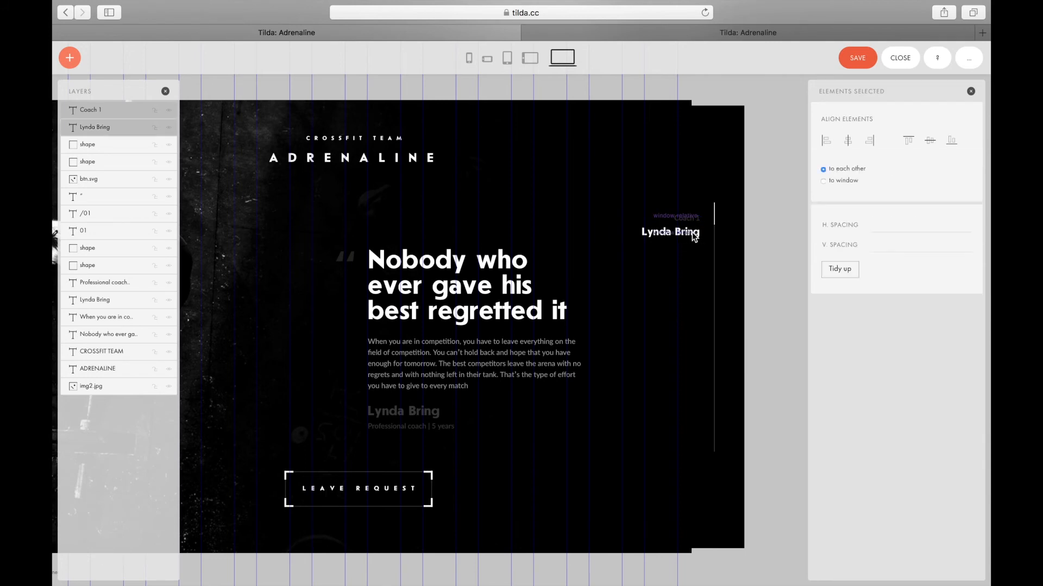
left_click(855, 58)
left_click(612, 33)
left_click(705, 14)
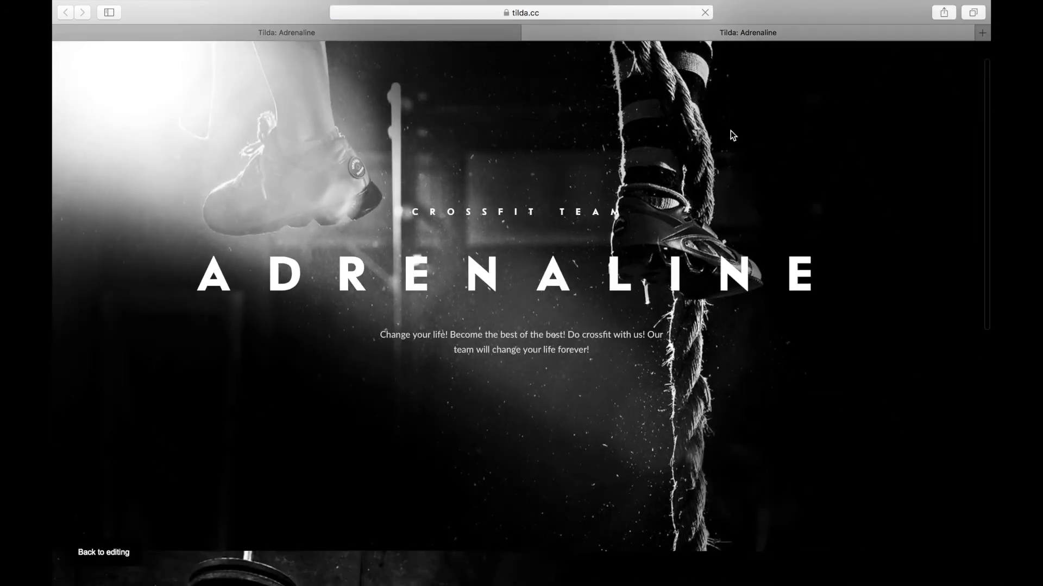
scroll(732, 295, "down", 1)
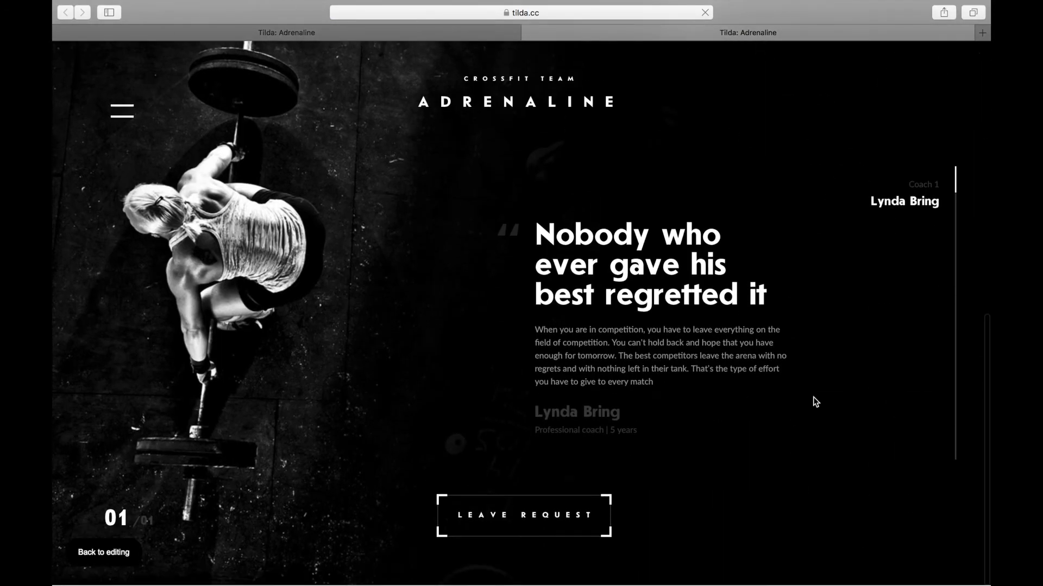
Back in the editor, select just the coach name text
left_click(480, 34)
left_click(125, 125)
left_click(112, 110, "shift")
left_click(696, 233)
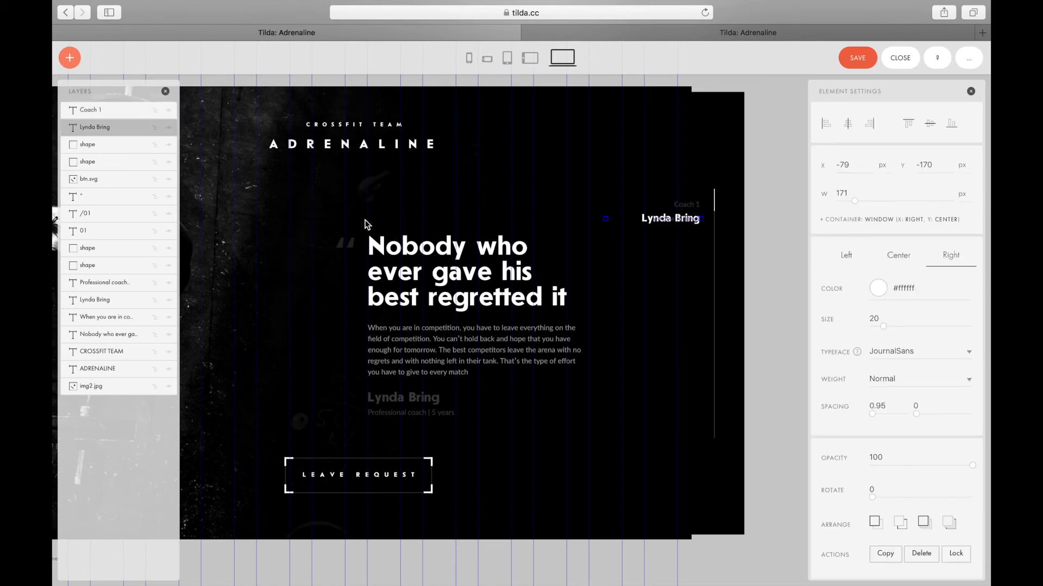
Duplicate the Coach 1 label and name pair lower in the nav, spaced to match the mockup
left_click(122, 115, "shift")
left_click_drag(691, 216, 695, 257)
left_click(693, 301)
key("super+Tab")
key("super+Tab")
left_click_drag(690, 263, 692, 271)
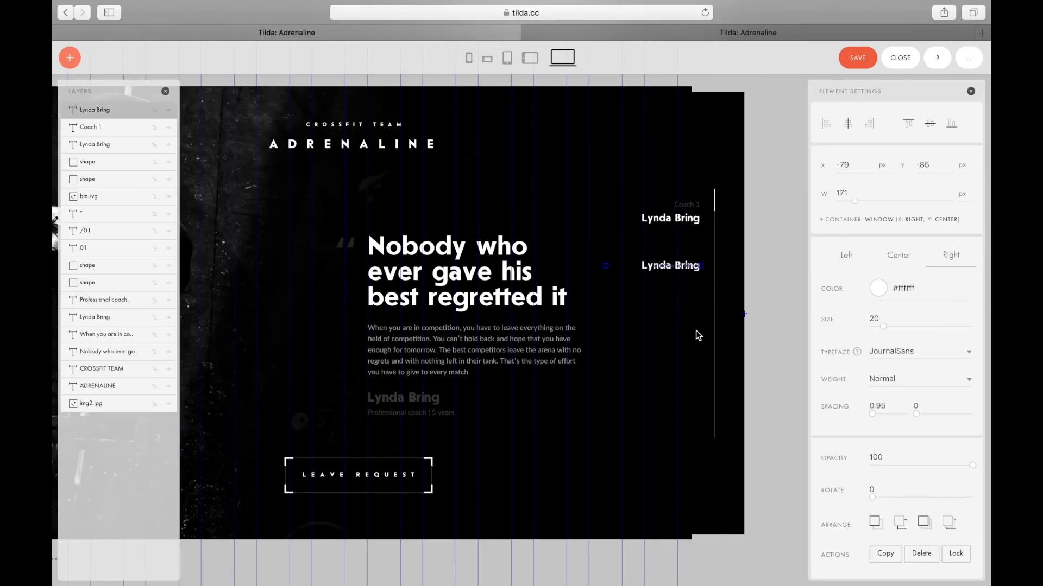
key("super+Tab")
key("super+Tab")
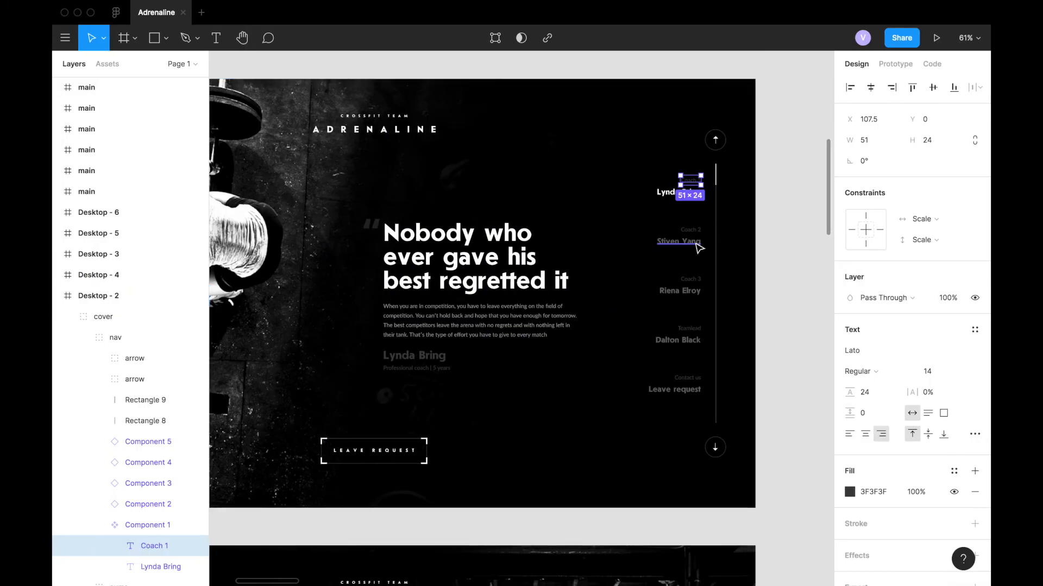
left_click(700, 244)
key("super+Tab")
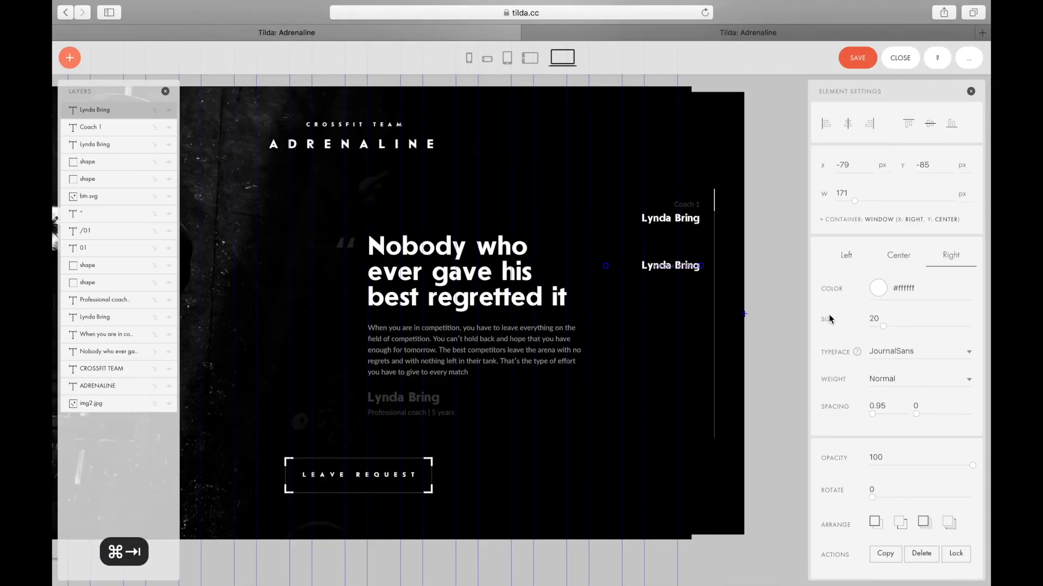
Dim the second coach name to 40% opacity and place a copy further down the nav
left_click_drag(971, 466, 906, 465)
double_click(666, 265)
left_click(667, 267)
left_click_drag(669, 266, 670, 414)
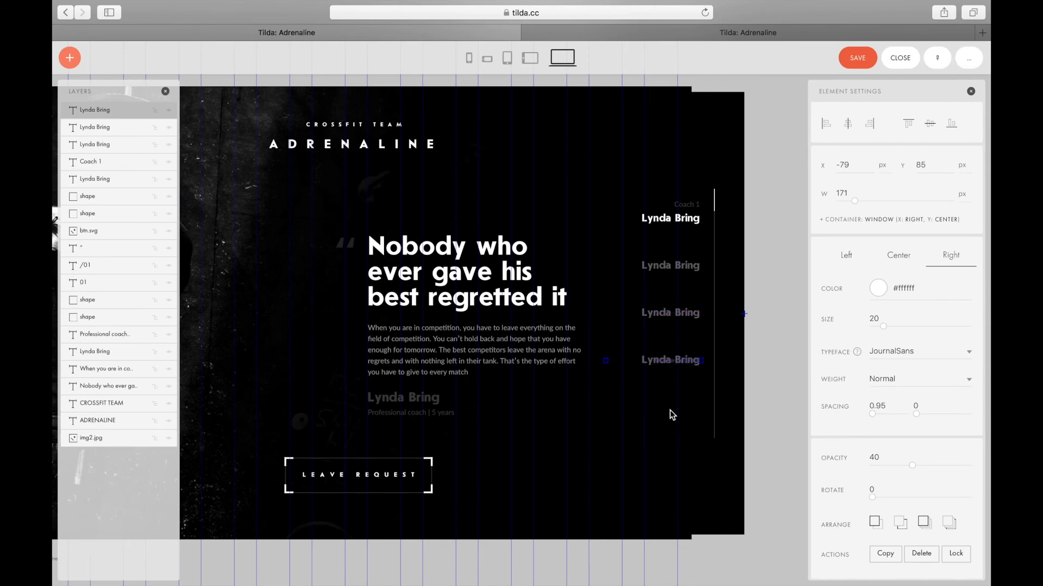
Add Coach 1 label copies above the lower names, nudging them into alignment
scroll(725, 320, "down", 1)
left_click_drag(690, 188, 690, 236)
key("Down")
key("Down")
key("Down")
key("Down")
key("Down")
key("Down")
key("Up")
key("Up")
key("Up")
key("Up")
key("Up")
left_click_drag(691, 237, 690, 380)
key("Down")
key("Down")
key("Up")
key("Up")
key("Up")
key("Up")
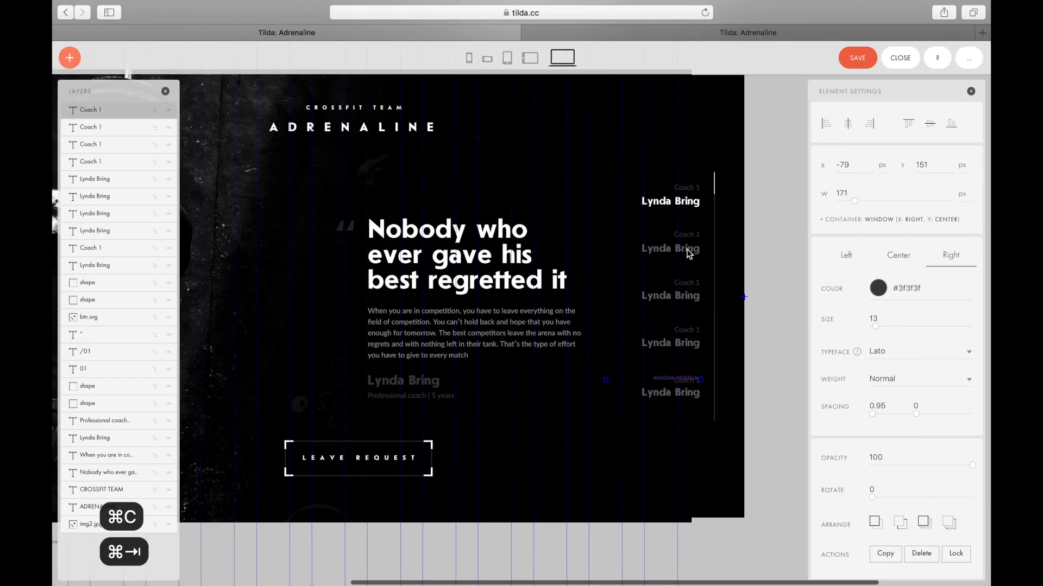
Replace the second and third nav names with the coach names copied from the mockup
double_click(686, 249)
key("super+a")
type("Stiven Yang")
key("super+Tab")
double_click(682, 290)
key("super+a")
key("super+c")
key("super+Tab")
left_click(689, 298)
double_click(689, 298)
key("super+a")
key("super+v")
Fill the fourth nav name from the mockup and make the fifth entry read Leave request
key("super+Tab")
double_click(683, 342)
key("super+Tab")
double_click(685, 342)
key("super+a")
key("super+v")
key("super+Tab")
double_click(689, 390)
key("super+a")
key("super+c")
key("super+Tab")
double_click(688, 395)
key("super+a")
key("super+v")
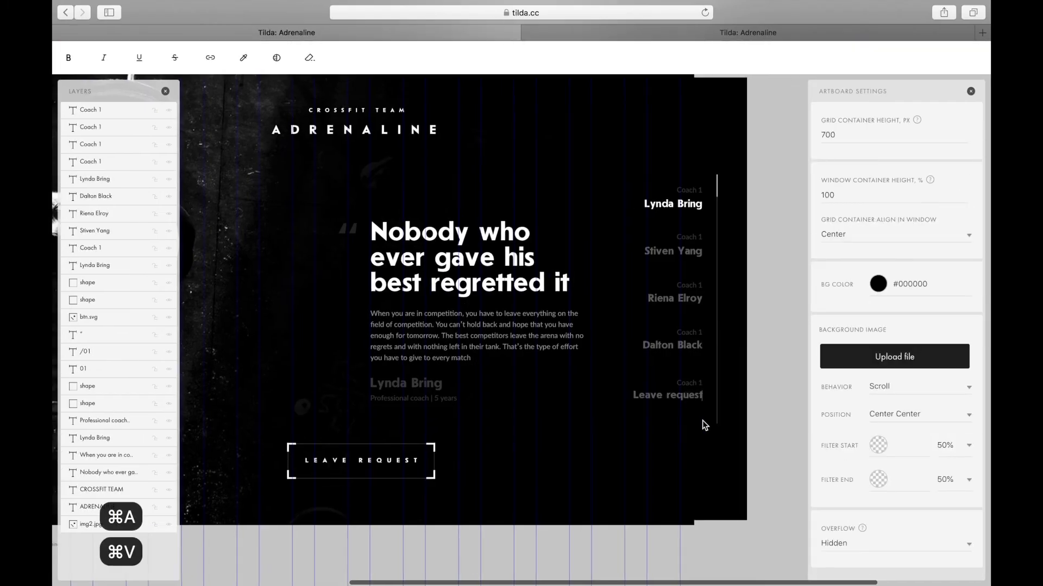
Change the fourth entry's label to Teamlead, copied from the mockup
key("super+Tab")
double_click(690, 328)
key("super+a")
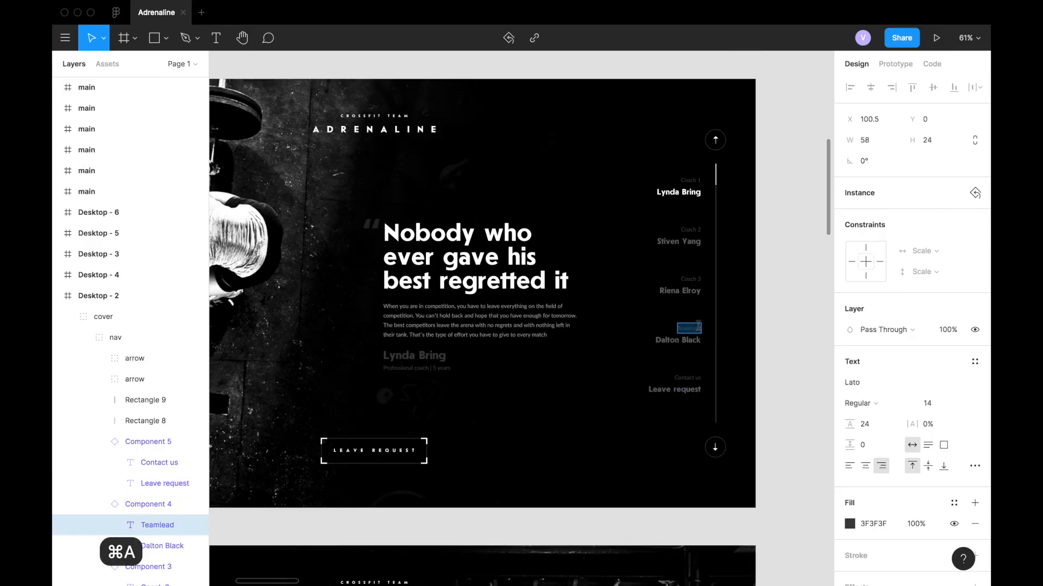
key("super+c")
key("super+Tab")
double_click(689, 332)
key("super+a")
key("super+v")
Renumber the second and third entries' labels to Coach 2 and Coach 3
double_click(700, 286)
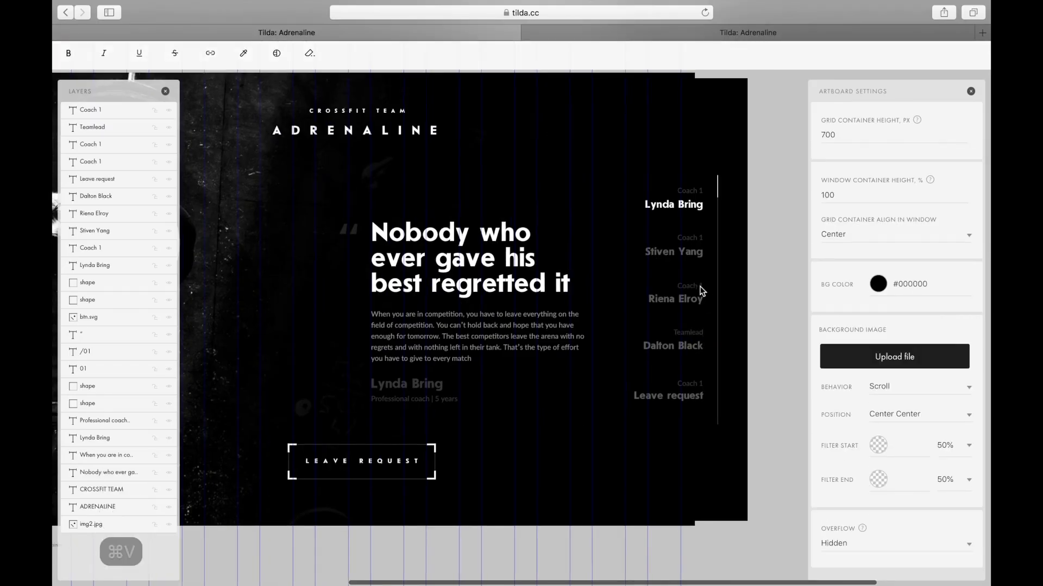
key("Right")
key("Right")
key("BackSpace")
type("2")
left_click(697, 238)
double_click(697, 239)
key("Right")
key("Right")
key("BackSpace")
type("3")
key("BackSpace")
type("2")
double_click(701, 287)
key("Right")
type("3")
key("BackSpace")
key("BackSpace")
type("3")
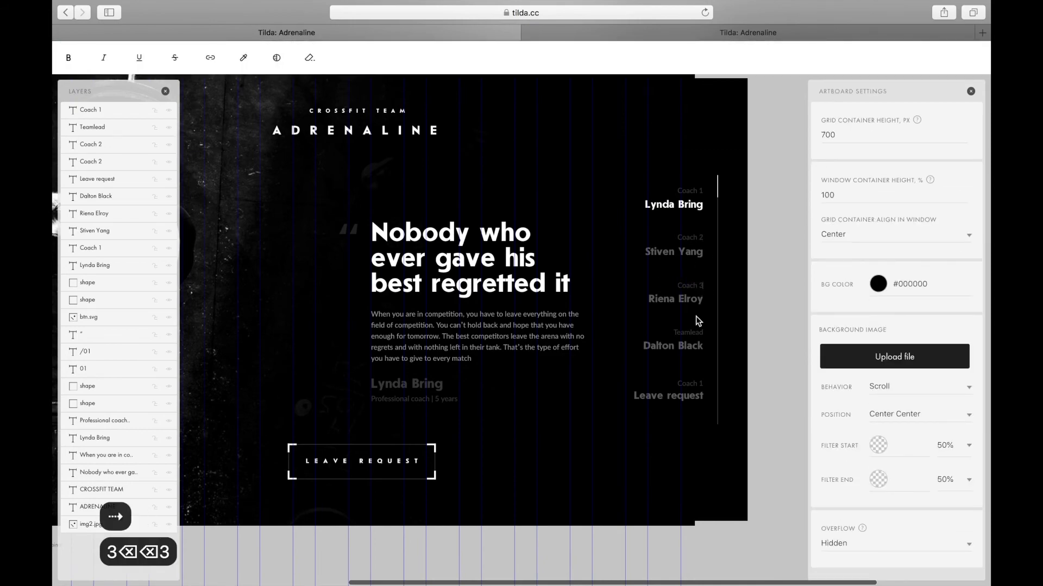
Set the label above Leave request to Contact us, copied from the mockup
left_click(695, 384)
key("super+Tab")
double_click(700, 376)
key("super+c")
key("super+Tab")
key("super+a")
key("super+v")
Select all the nav labels and names together, then clear the selection
left_click(699, 205)
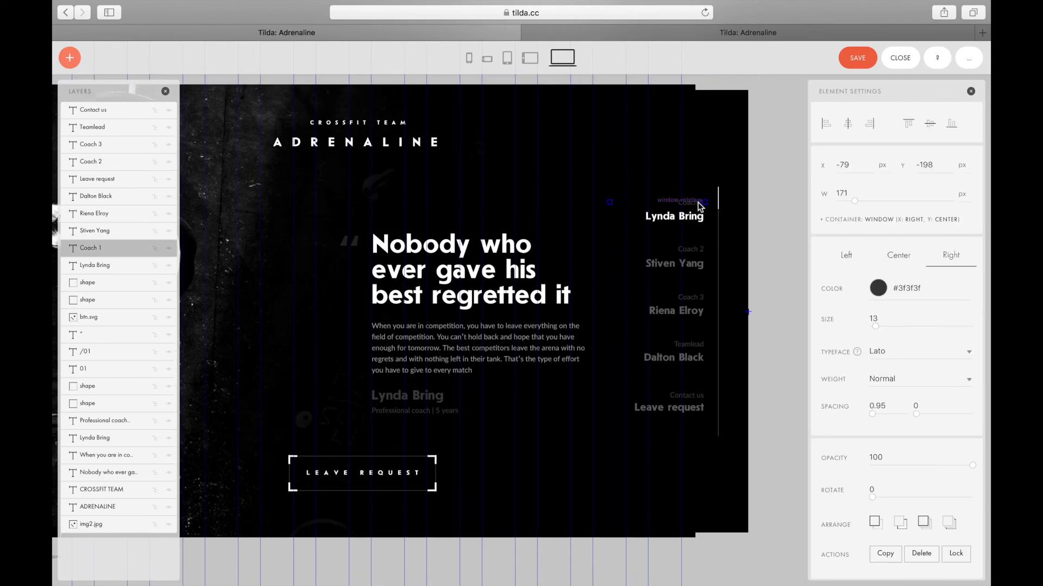
left_click(101, 267)
left_click(109, 111, "shift")
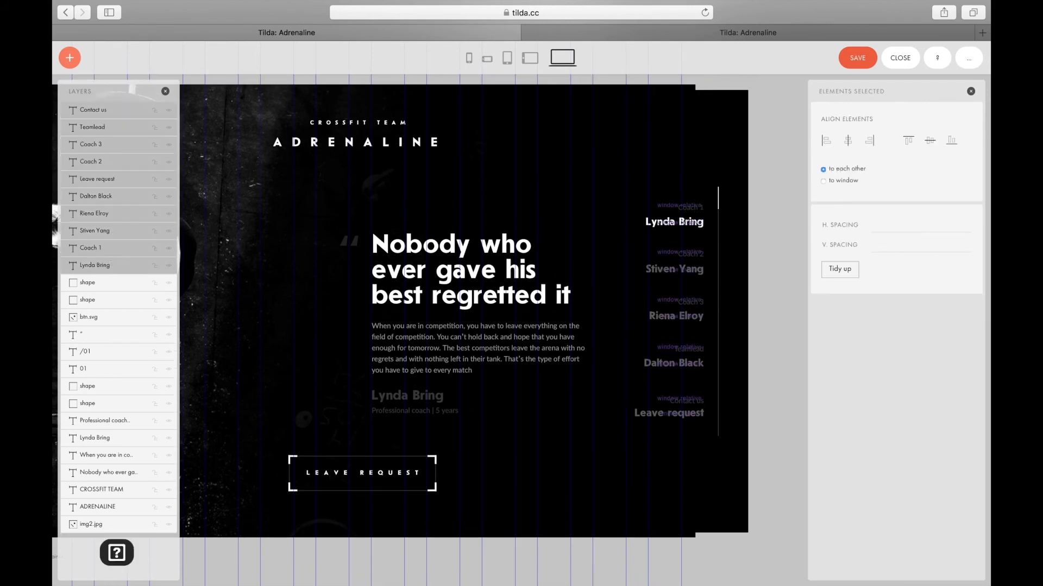
left_click(720, 205)
Make the white nav marker 45 px tall, nudge it down 3 px, and save
left_click(719, 201)
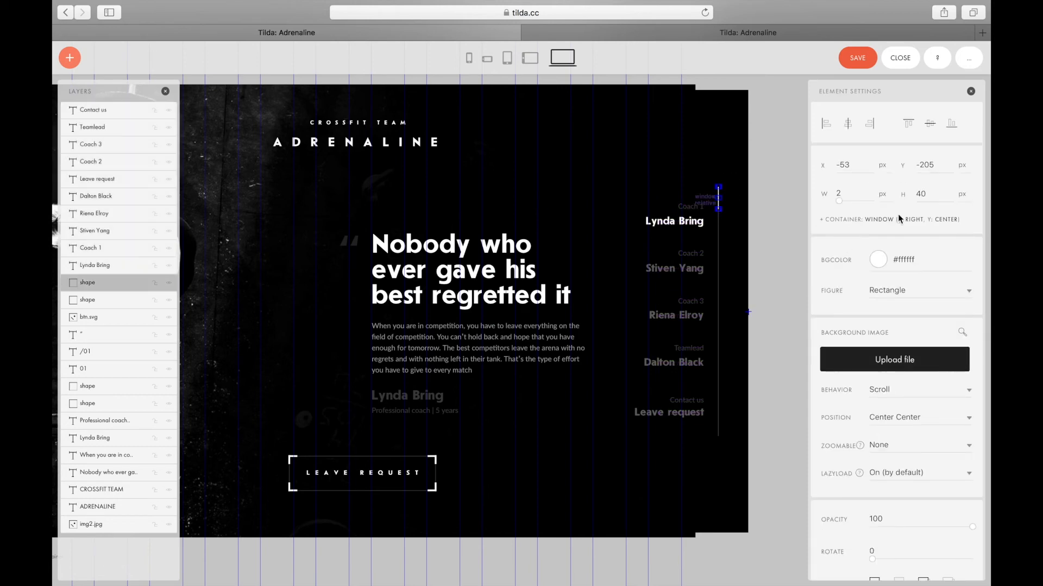
type("5")
key("Return")
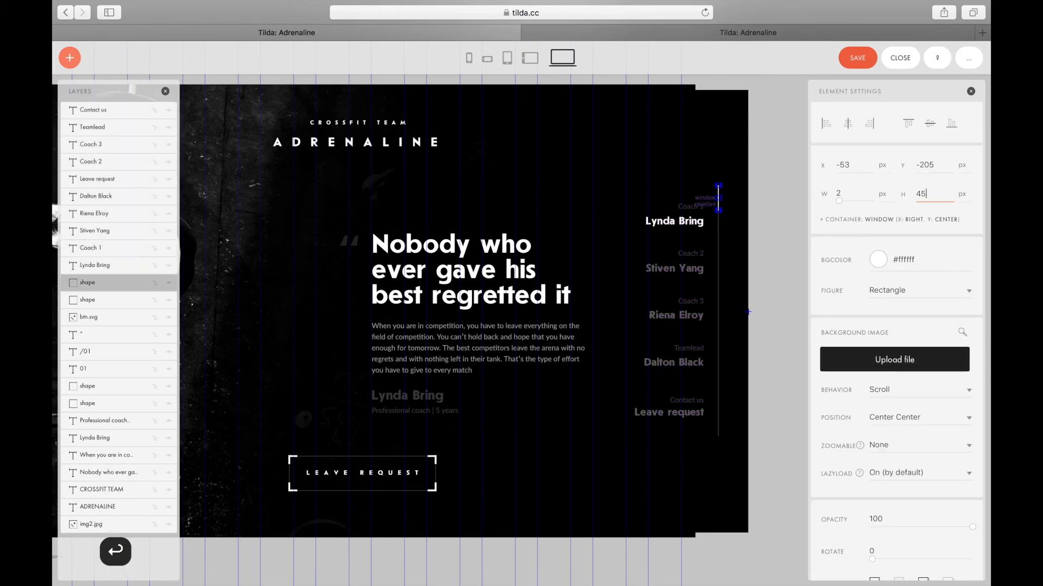
key("Down")
key("Down")
key("Down")
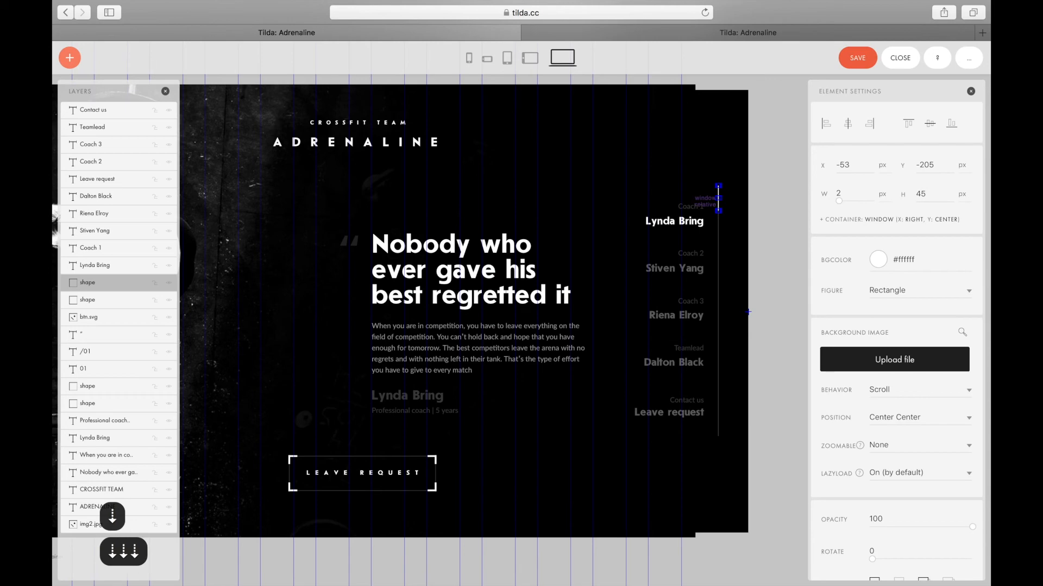
left_click(717, 152)
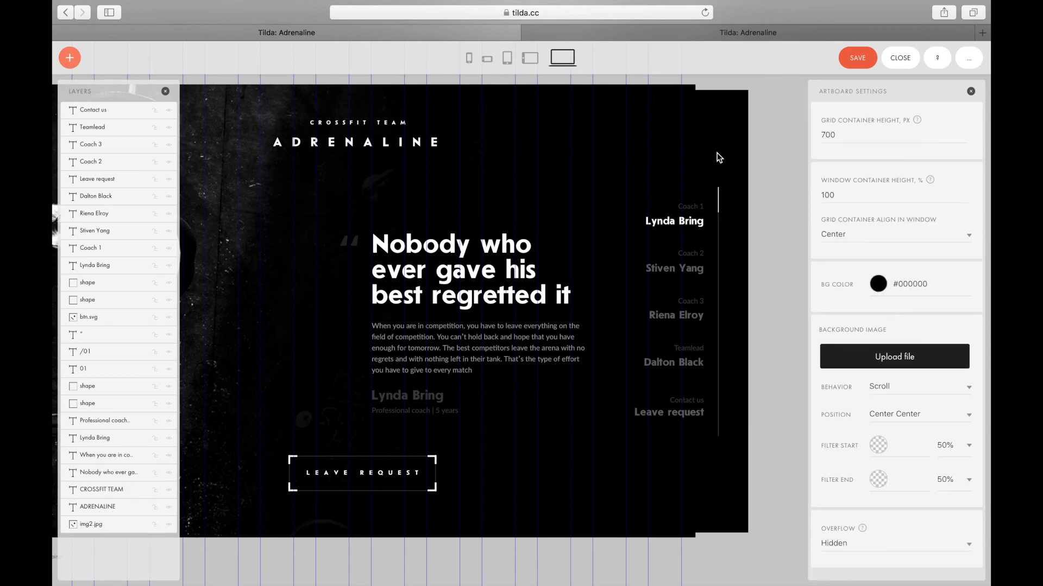
left_click(846, 60)
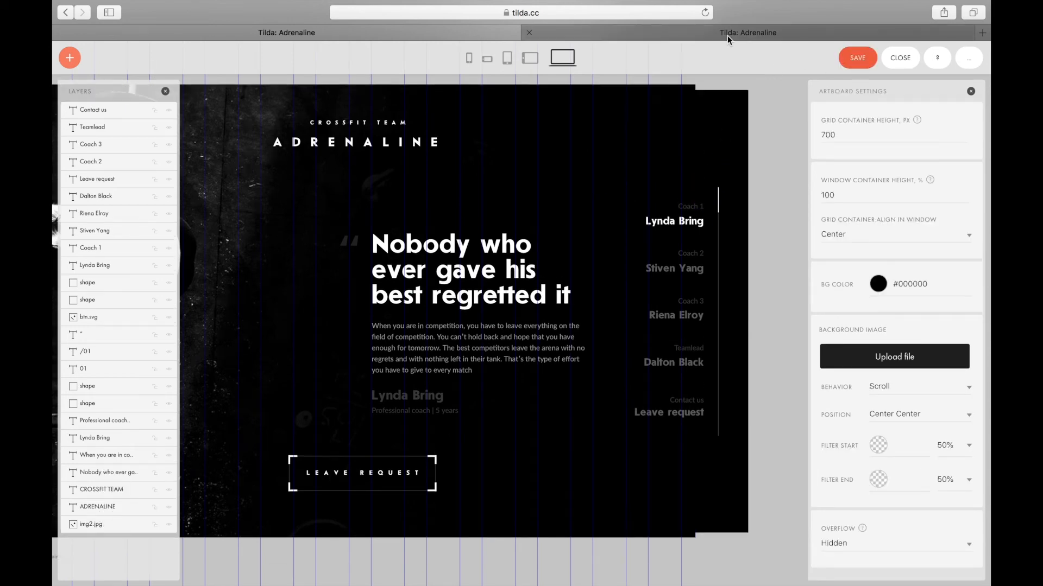
Reload the preview, scroll to the coaches section and quote, and compare it with Figma
left_click(728, 33)
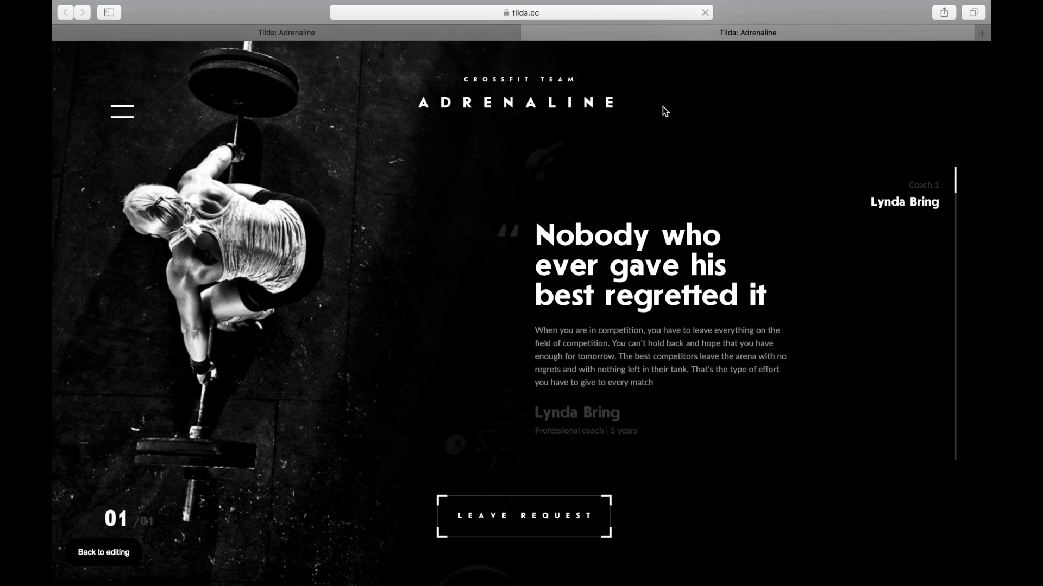
left_click(495, 31)
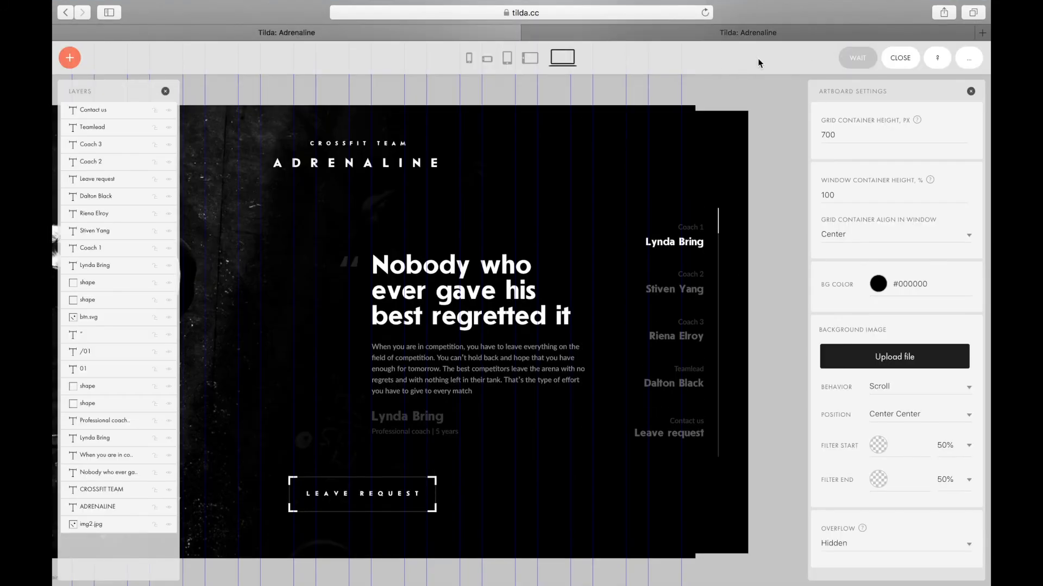
left_click(729, 36)
key("super+r")
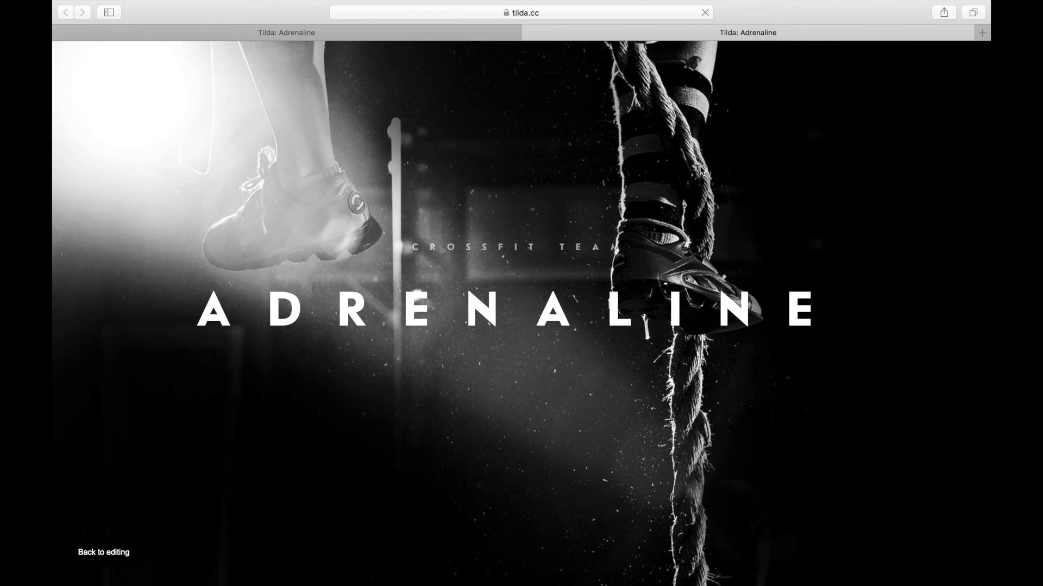
scroll(700, 171, "down", 5)
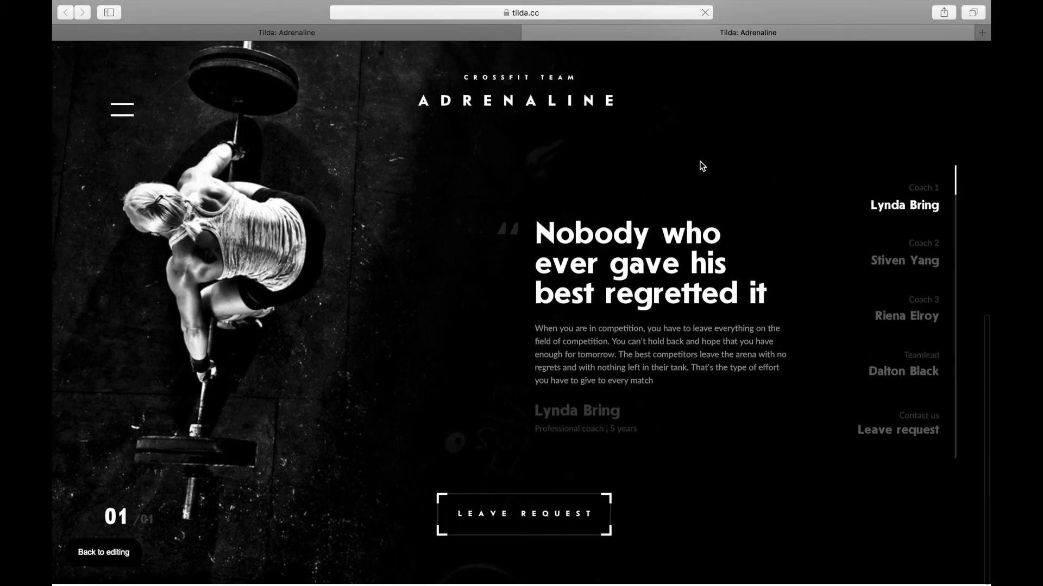
key("super+Tab")
key("super+Tab")
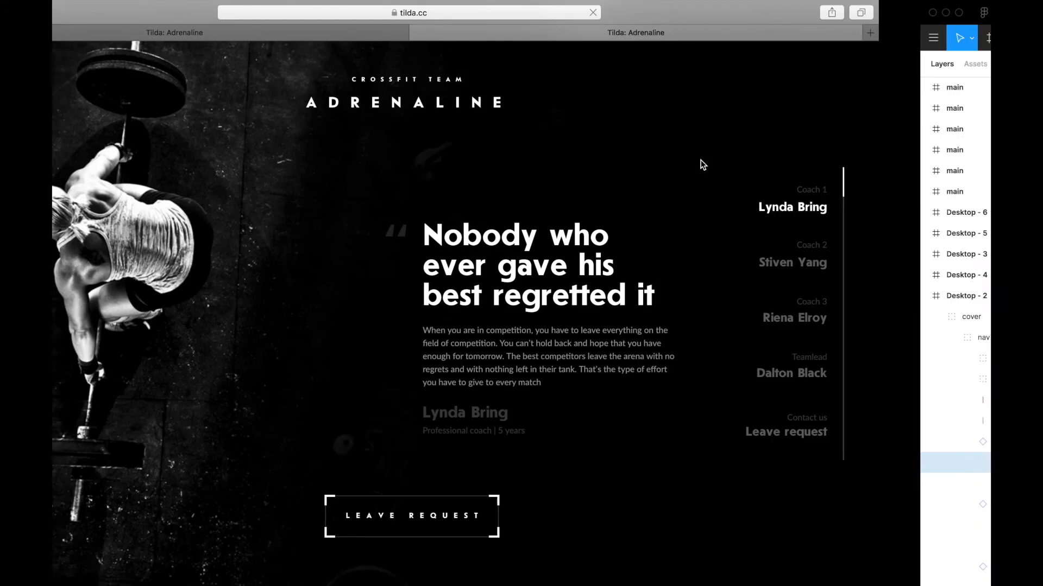
Move the quote headline, body text, coach name and caption up together
left_click(492, 34)
left_click(359, 251, "shift")
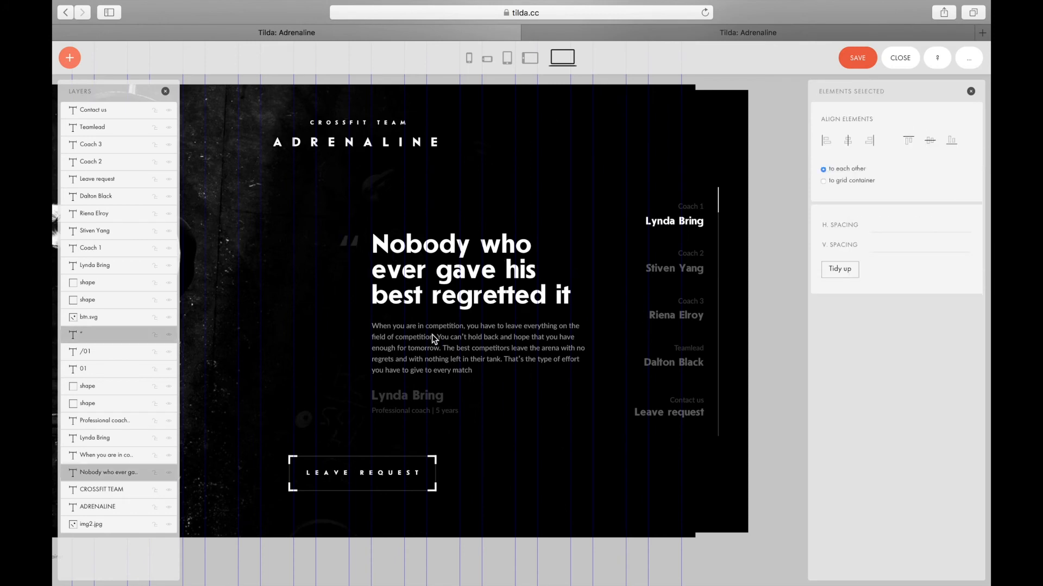
left_click(433, 337, "shift")
left_click(434, 396, "shift")
left_click(439, 411, "shift")
key("shift+Up")
key("shift+Up")
key("shift+Up")
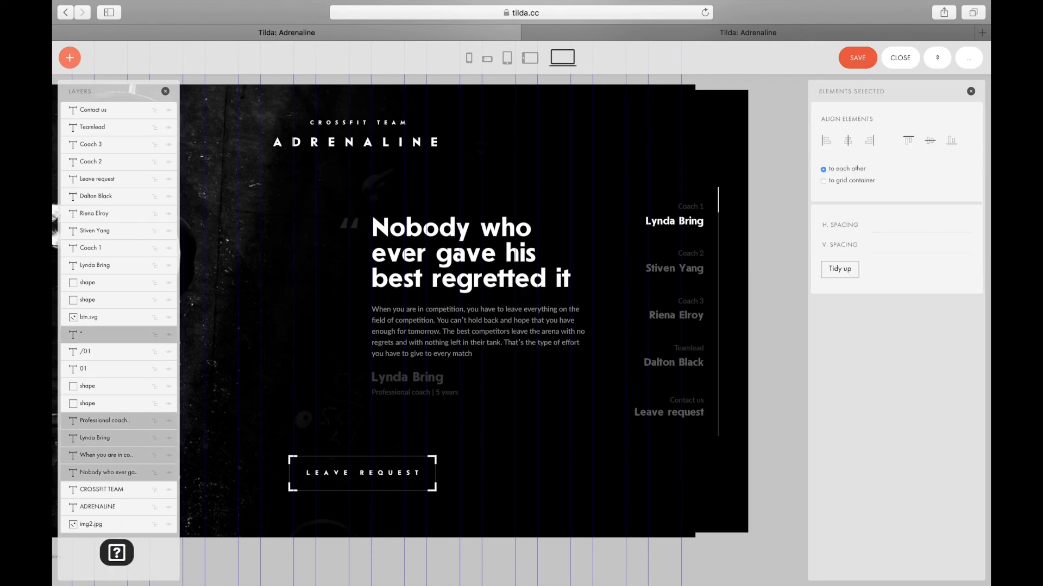
Nudge the CROSSFIT TEAM text 3 px to the right
scroll(448, 397, "left", 5)
left_click(310, 492)
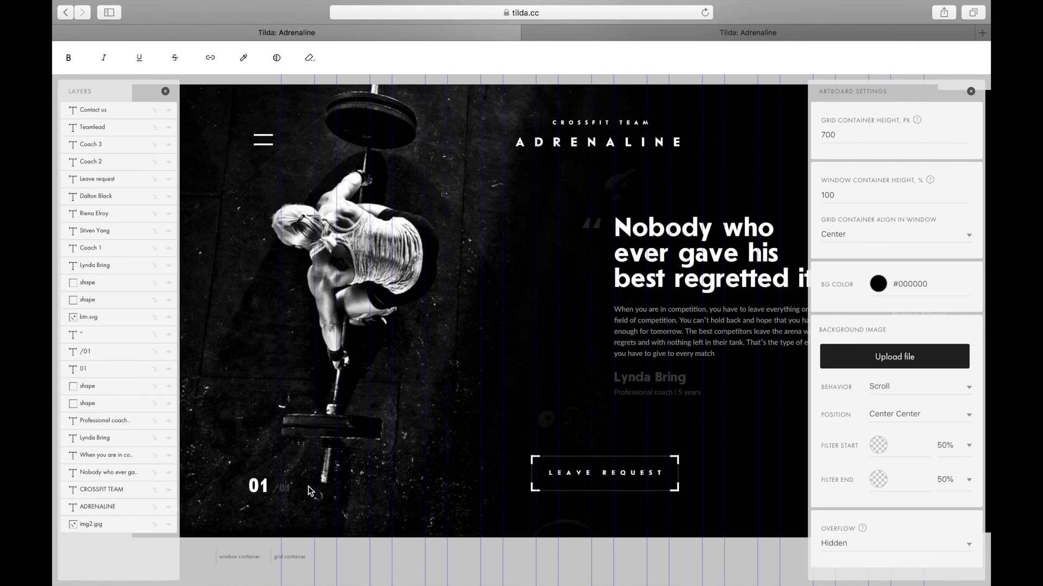
scroll(497, 372, "right", 5)
scroll(497, 372, "up", 1)
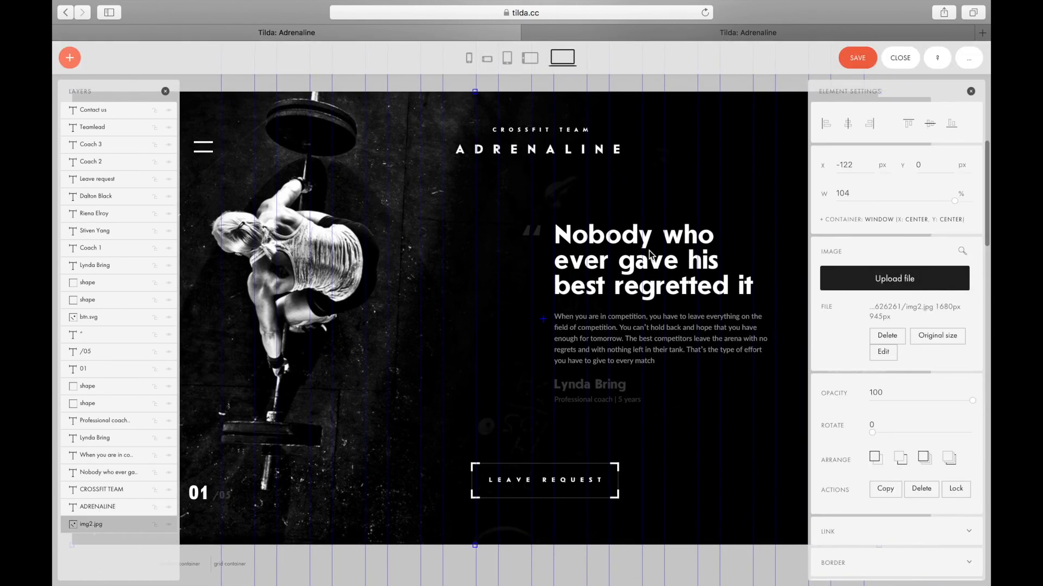
left_click(573, 130)
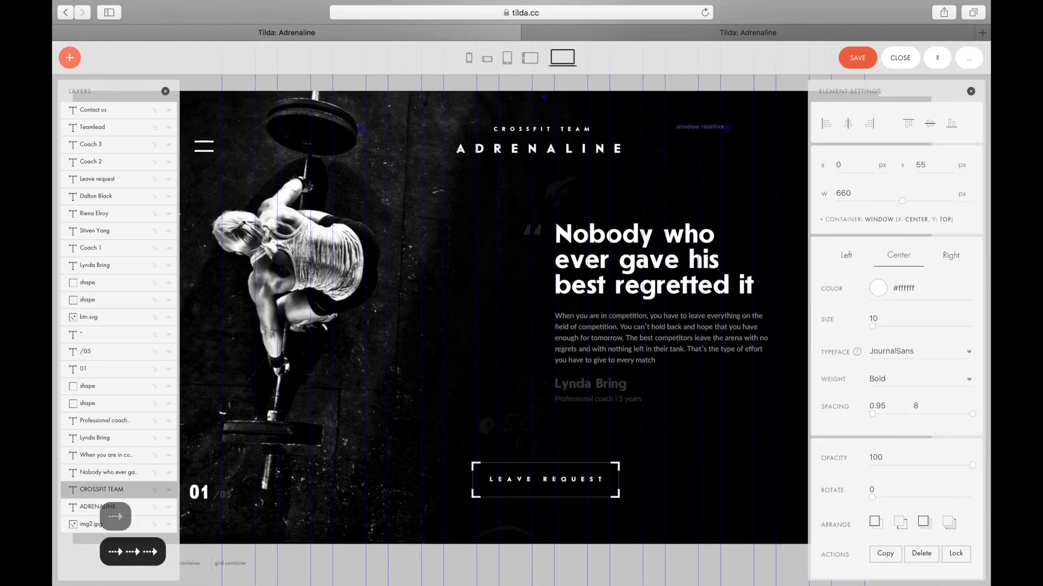
key("Right")
key("Right")
key("Right")
Open the full page preview, reload it and scroll to the coaches section
key("shift+f")
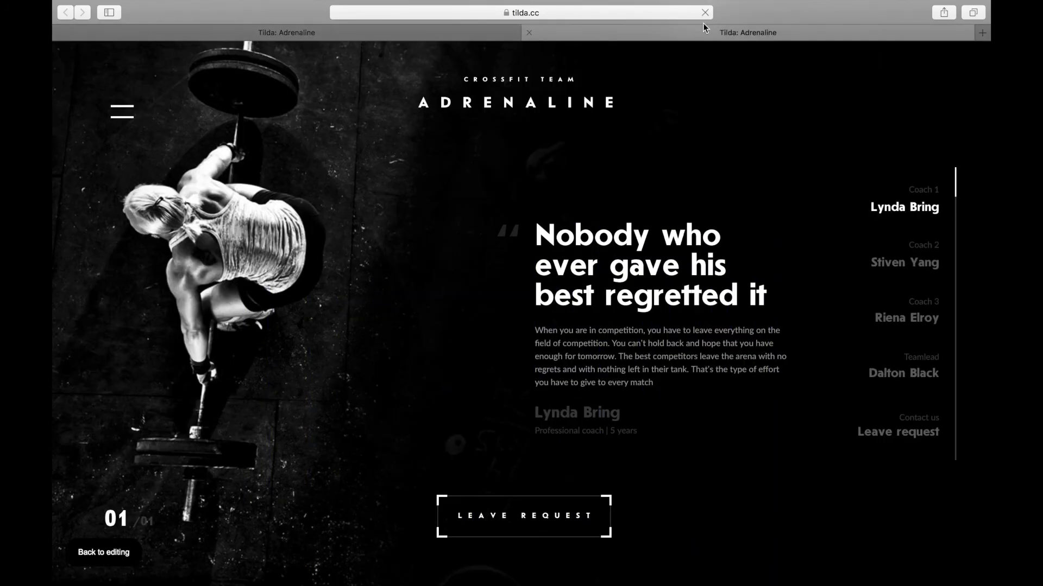
key("super+r")
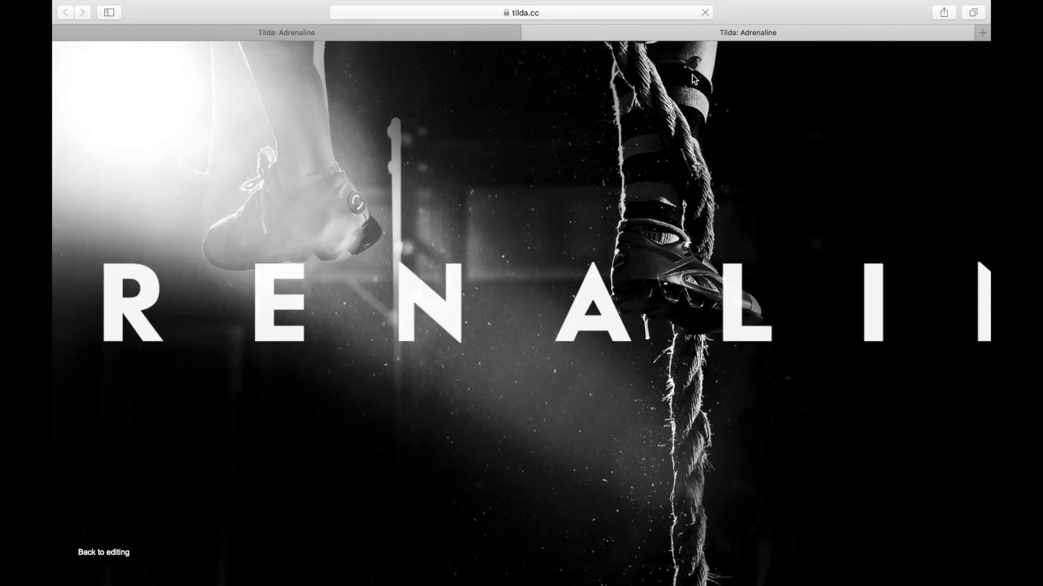
scroll(689, 90, "down", 10)
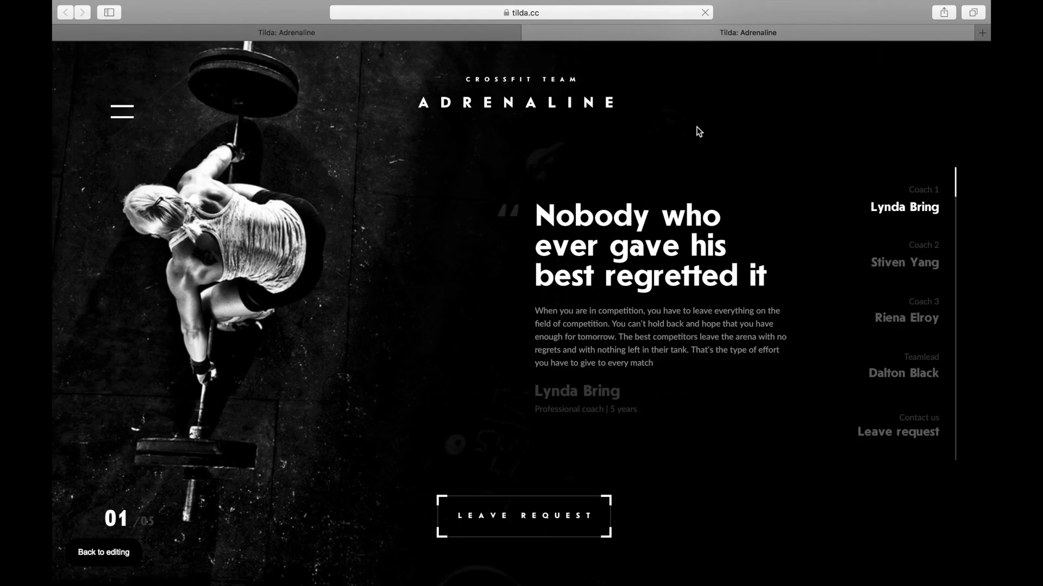
Pan around the Figma Desktop-2 frame to compare the coaches layout, then return to Tilda
key("super+Tab")
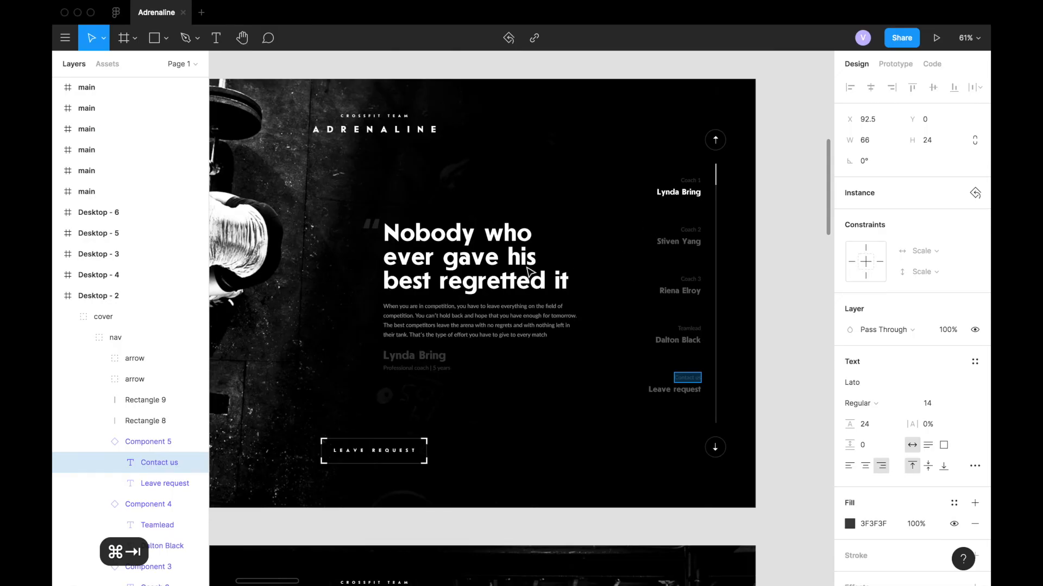
scroll(527, 266, "left", 2)
scroll(527, 266, "up", 1)
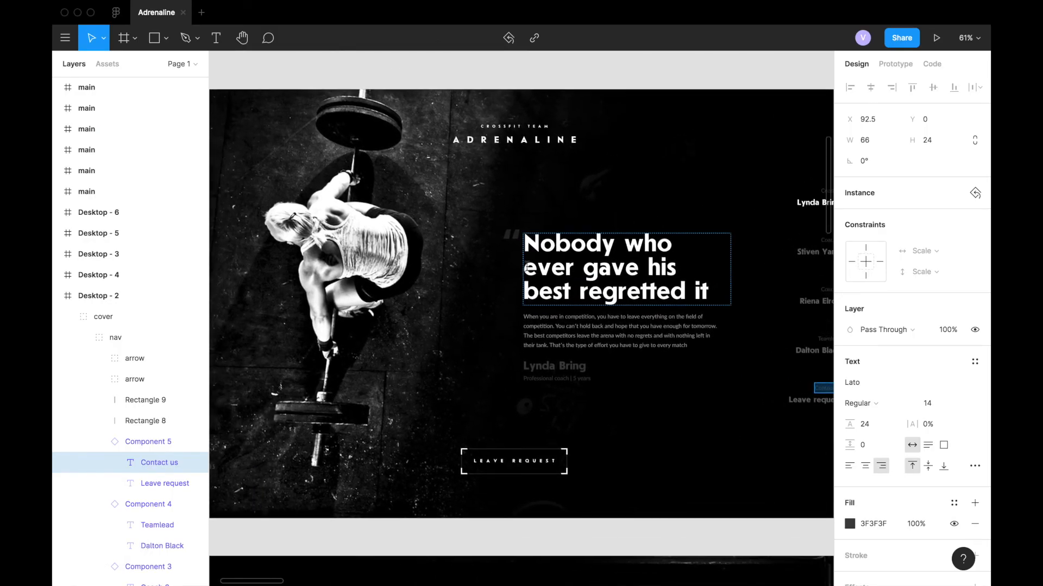
scroll(527, 266, "right", 2)
scroll(527, 266, "left", 5)
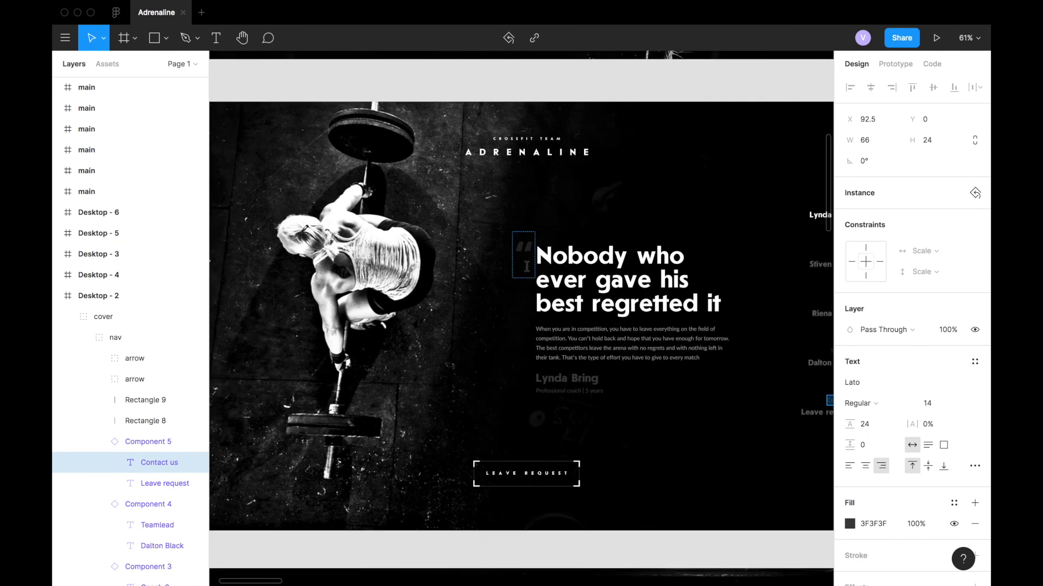
scroll(531, 272, "right", 5)
scroll(531, 272, "down", 1)
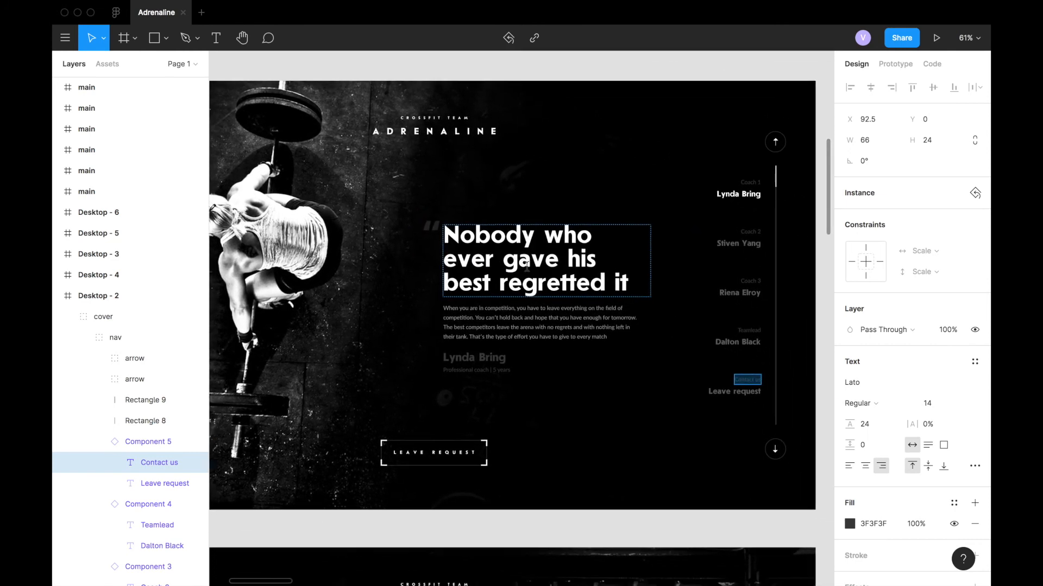
key("super+Tab")
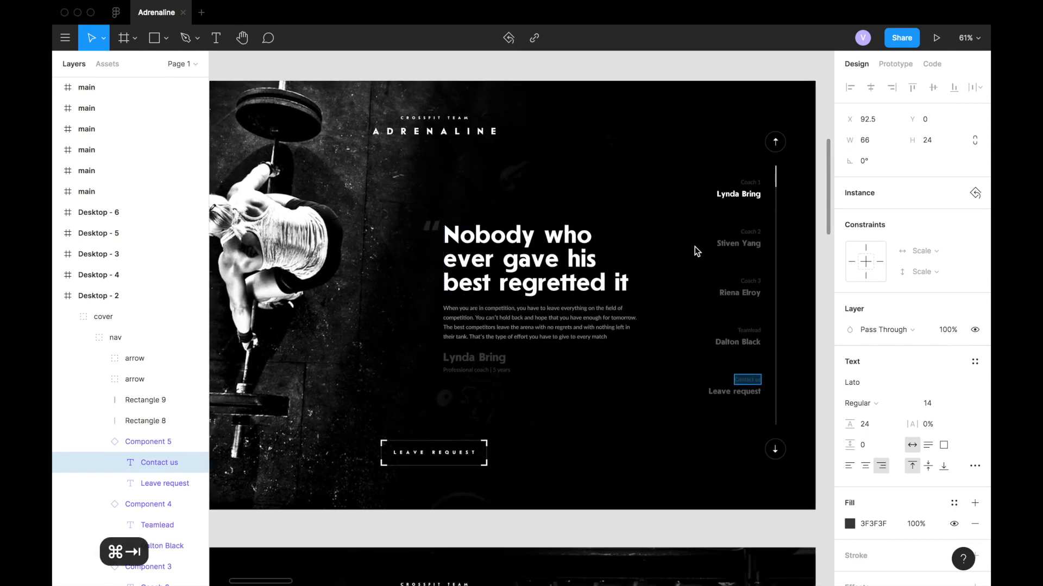
Add a 200 px image at X 1000, Y 20 and load arrow-circle.svg into it
left_click(494, 33)
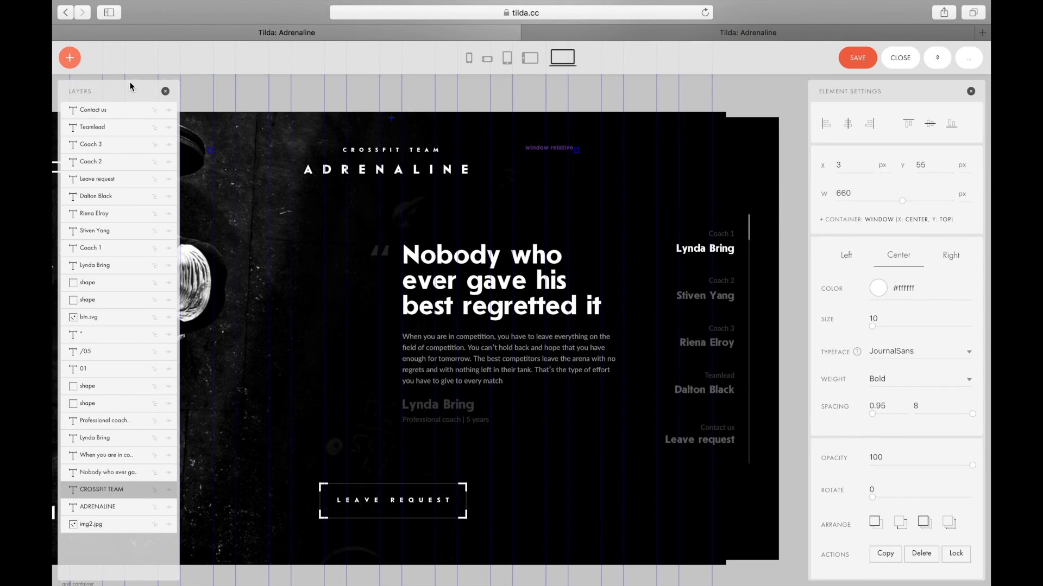
left_click(70, 58)
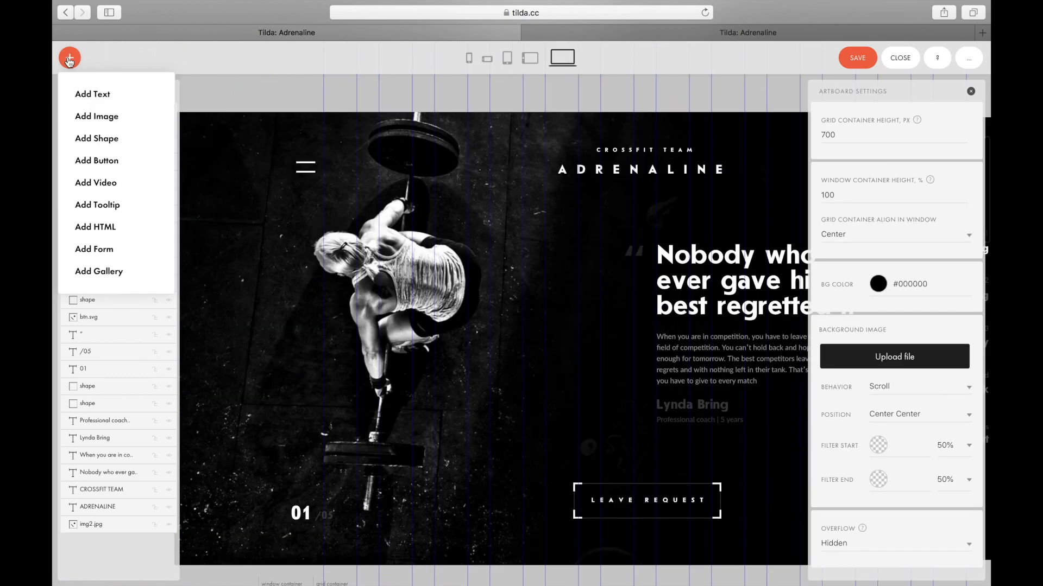
left_click(110, 117)
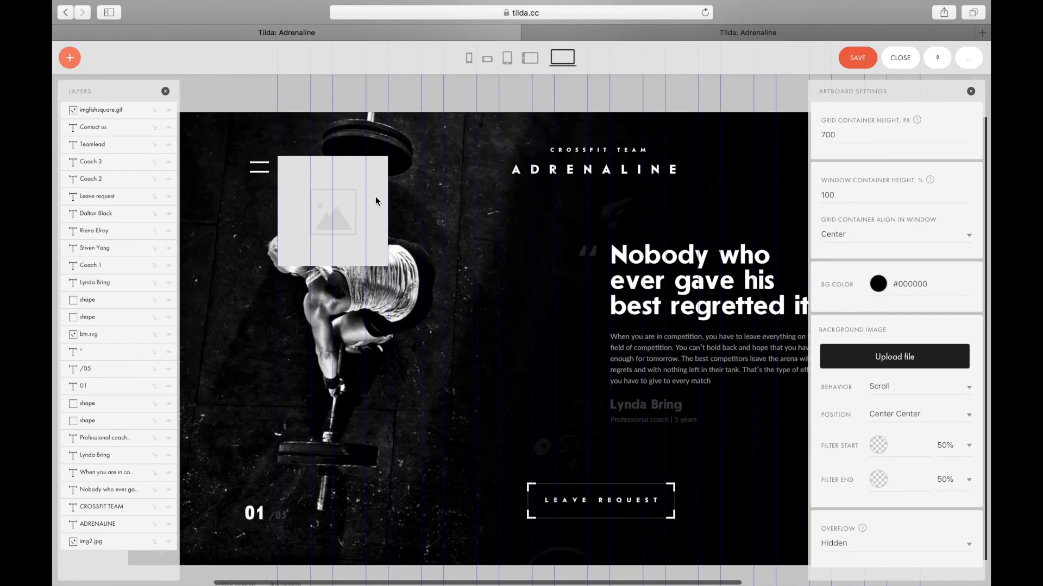
left_click_drag(376, 197, 661, 197)
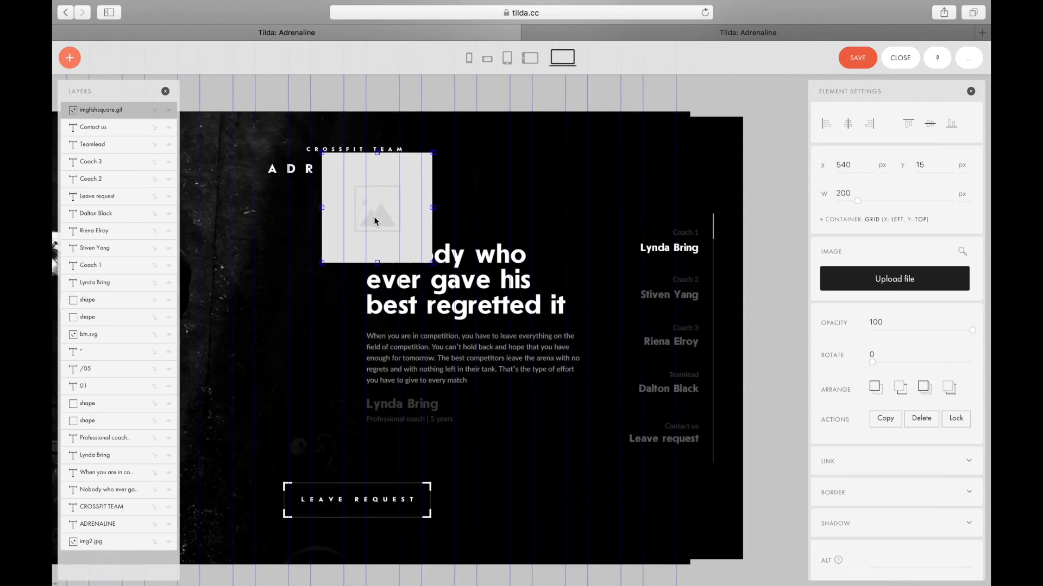
left_click_drag(375, 221, 630, 220)
left_click(555, 210)
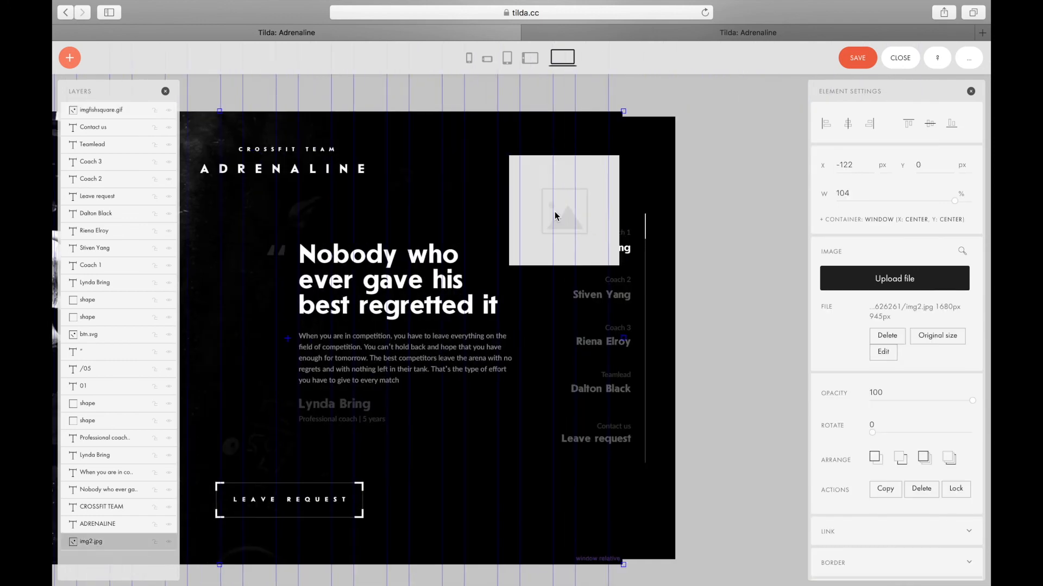
left_click(554, 207)
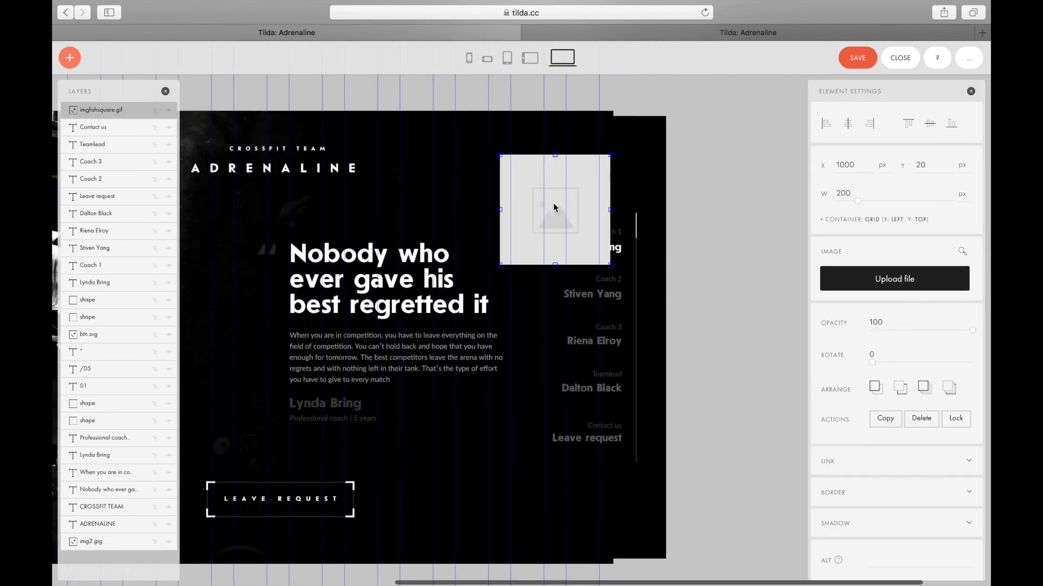
left_click(846, 279)
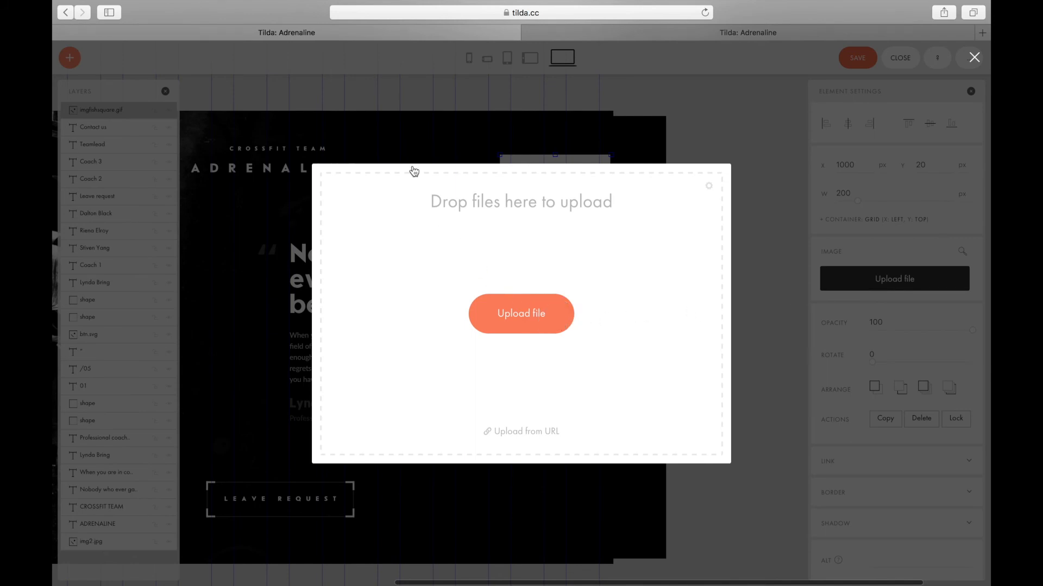
left_click(416, 188)
double_click(412, 71)
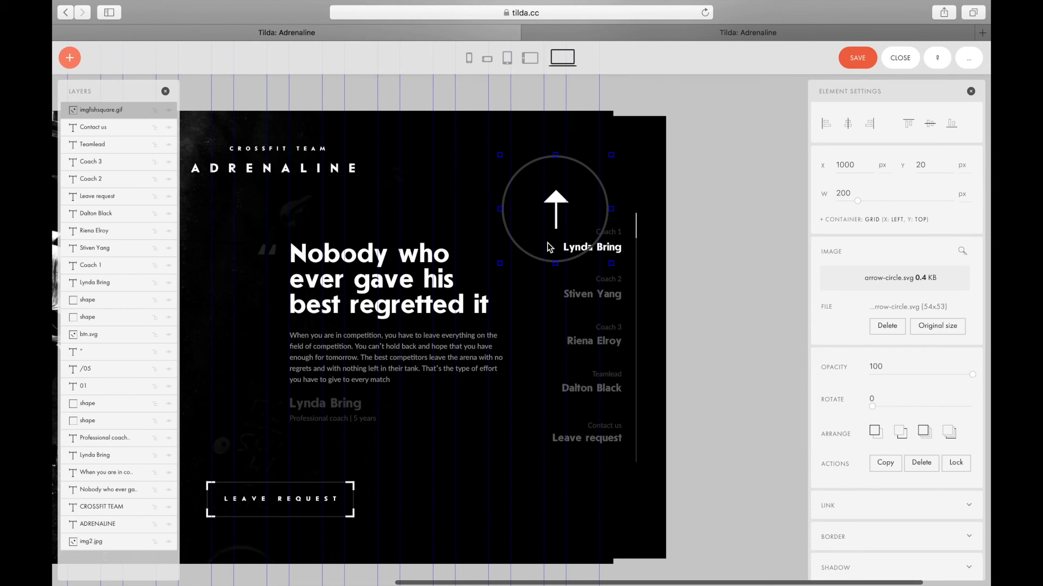
Reset the arrow to original 54 px size and anchor it to the Window container, right, centre
left_click(943, 327)
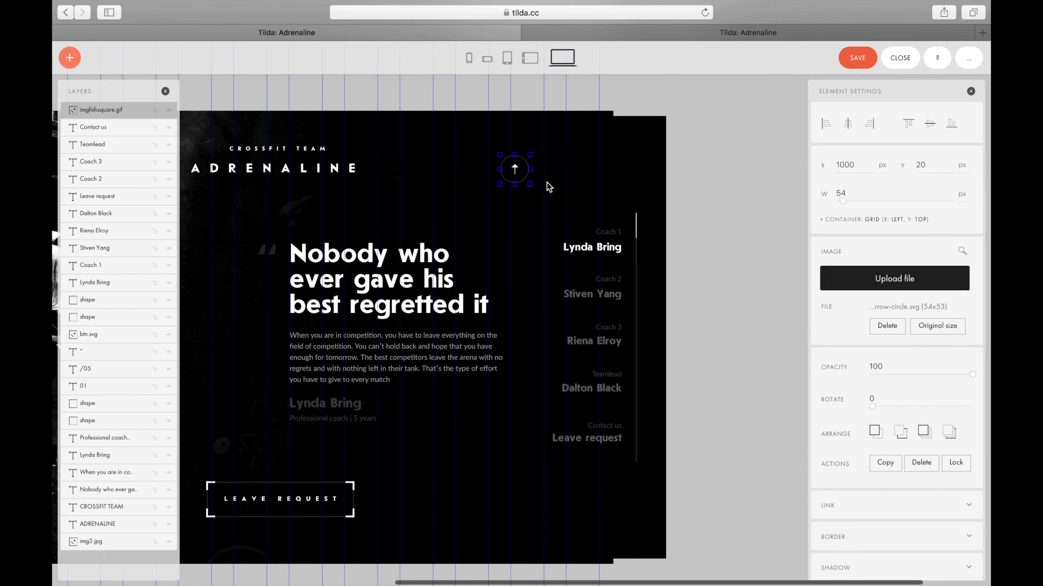
left_click_drag(519, 169, 641, 182)
left_click(855, 220)
left_click(902, 263)
left_click(912, 274)
left_click(906, 290)
left_click(900, 311)
left_click(903, 318)
left_click(880, 328)
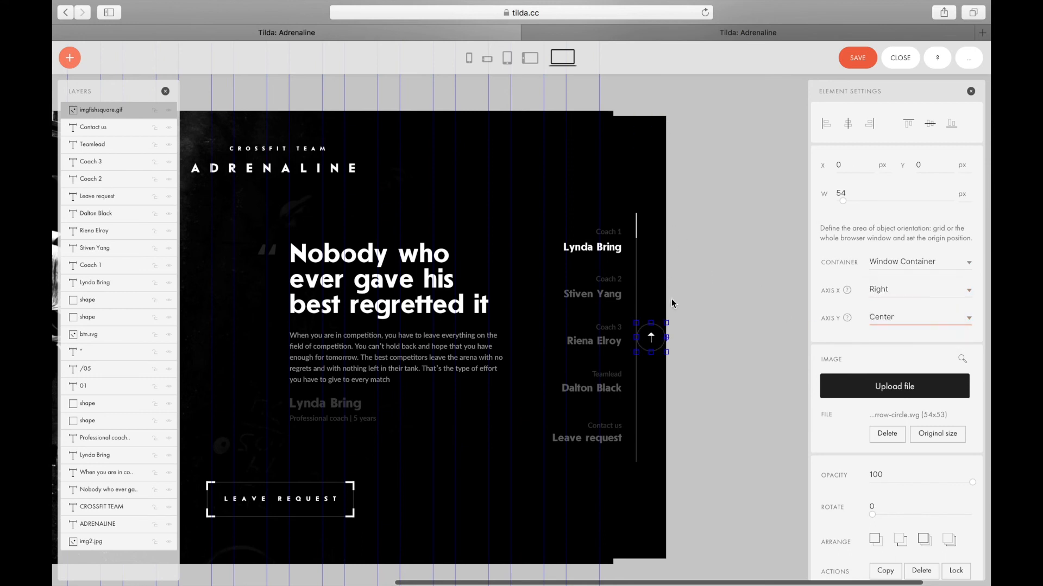
Move the up arrow above the coach list to X −28, Y −284, checking against the Figma mockup
left_click_drag(657, 342, 642, 187)
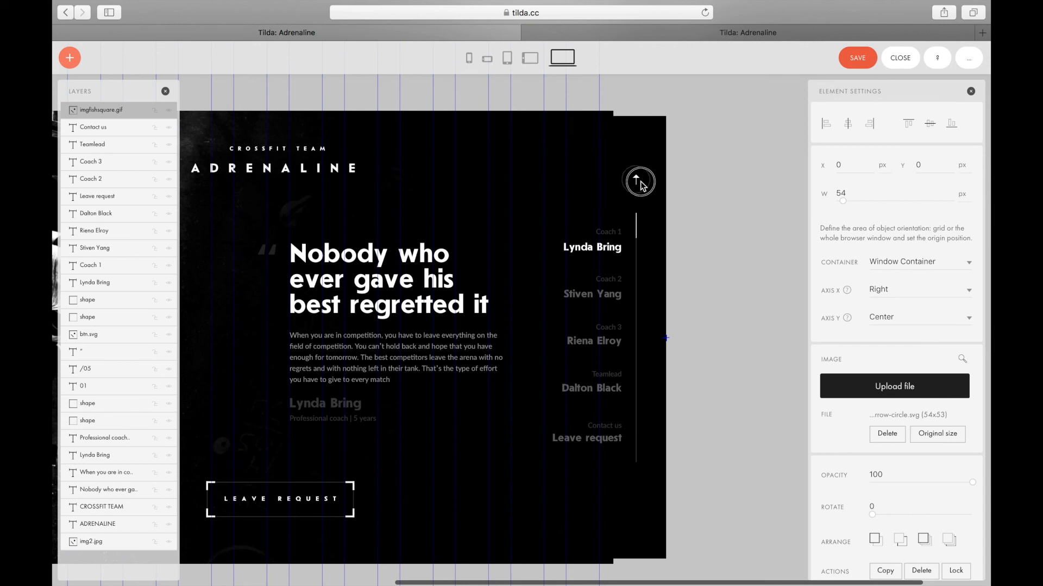
left_click_drag(640, 184, 640, 181)
scroll(634, 154, "down", 1)
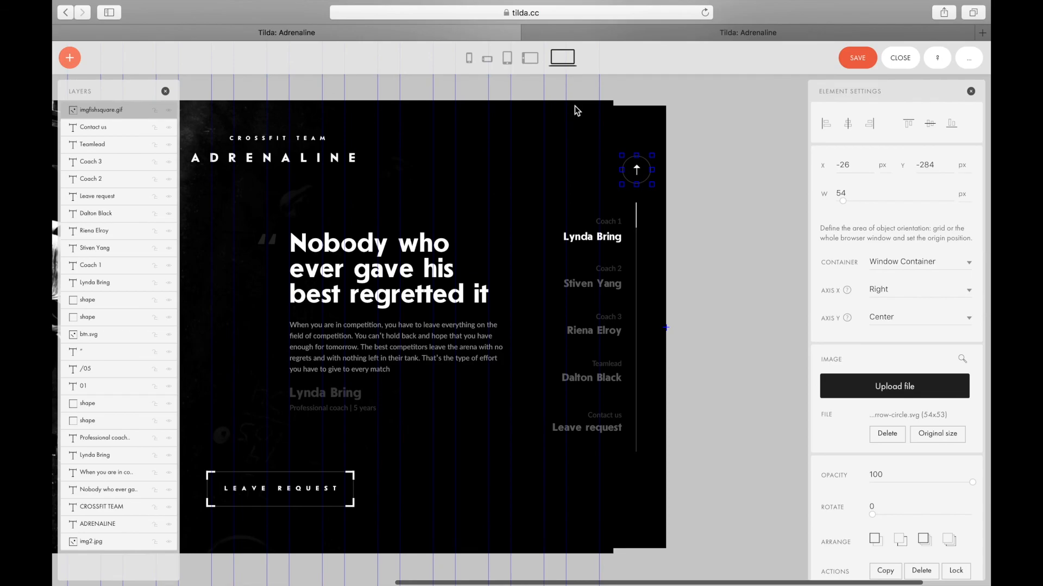
key("super+Tab")
key("super+Tab")
key("Left")
key("Left")
key("super+Tab")
key("super+Tab")
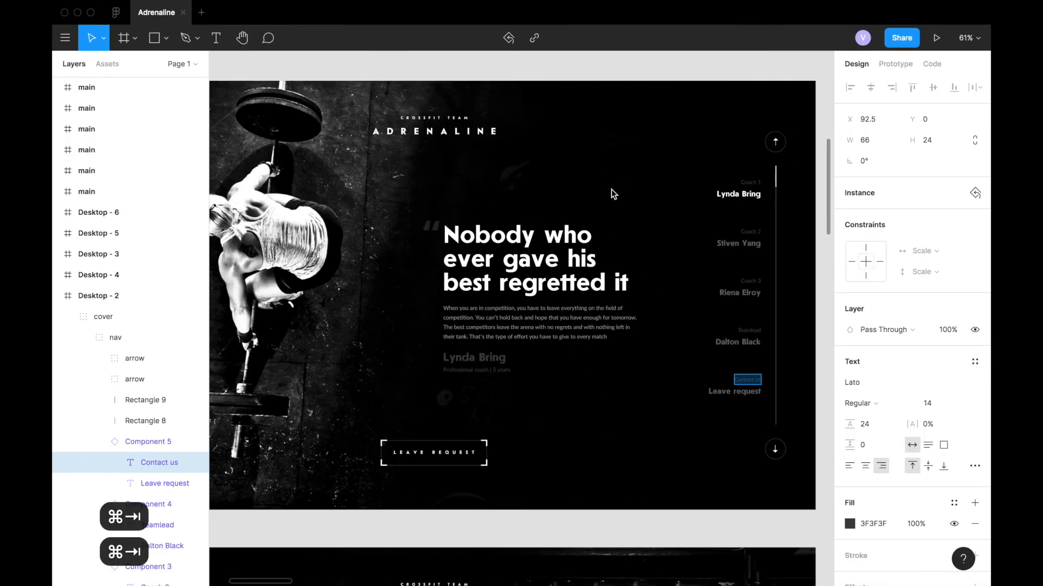
Place a copy of arrow-circle.svg below the coach list
scroll(650, 239, "down", 1)
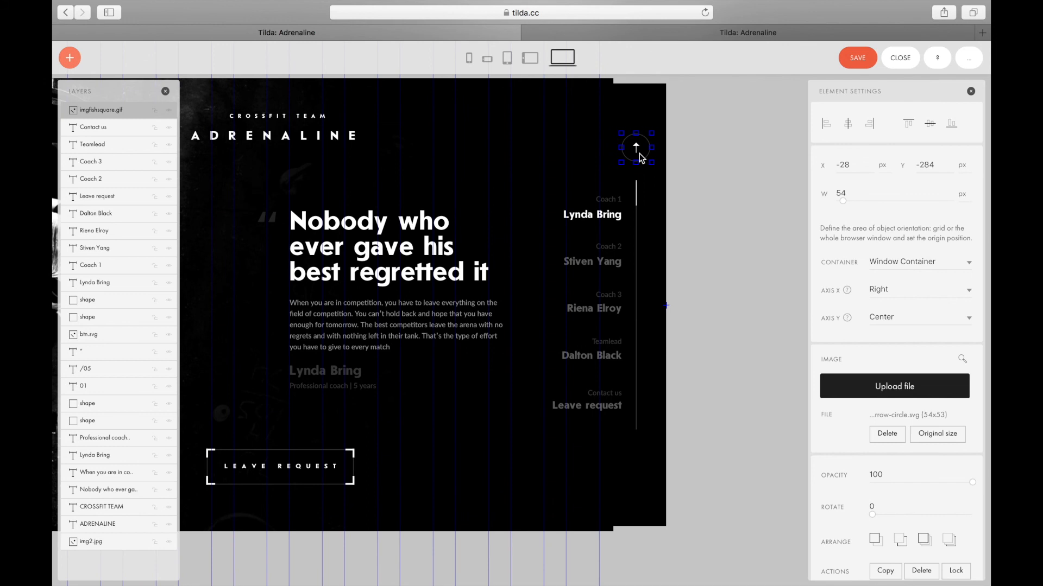
left_click_drag(639, 151, 644, 454)
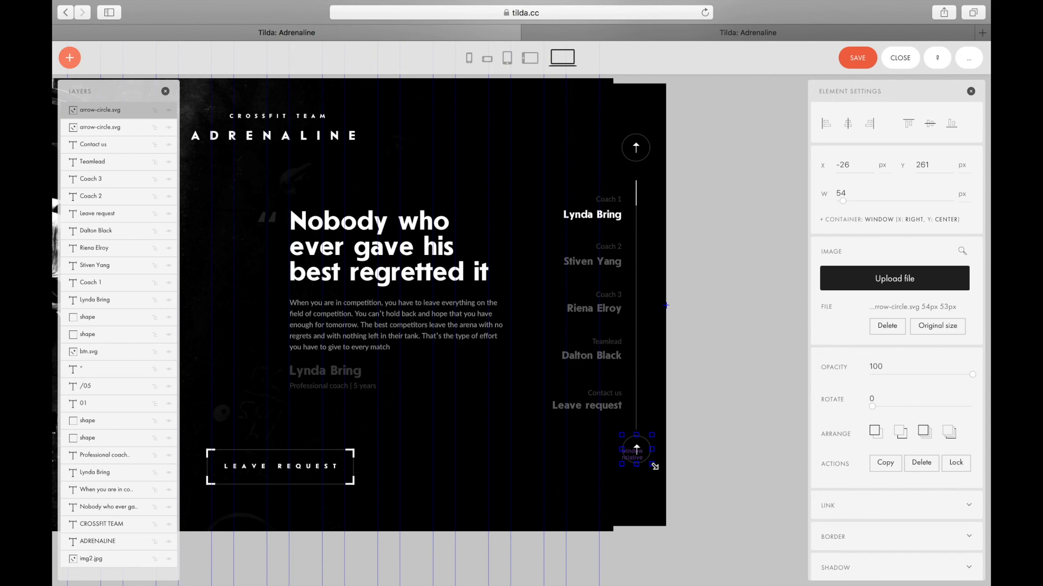
scroll(655, 465, "down", 1)
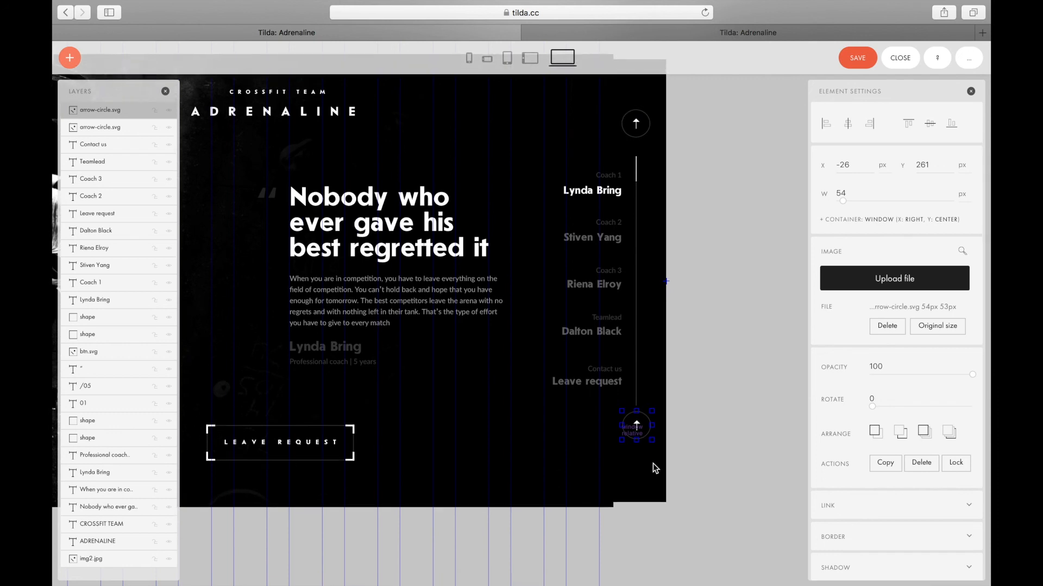
Rotate the copy 180° into a down arrow, nudge it into place, and save the block
left_click_drag(873, 406, 922, 406)
key("shift+Down")
key("shift+Down")
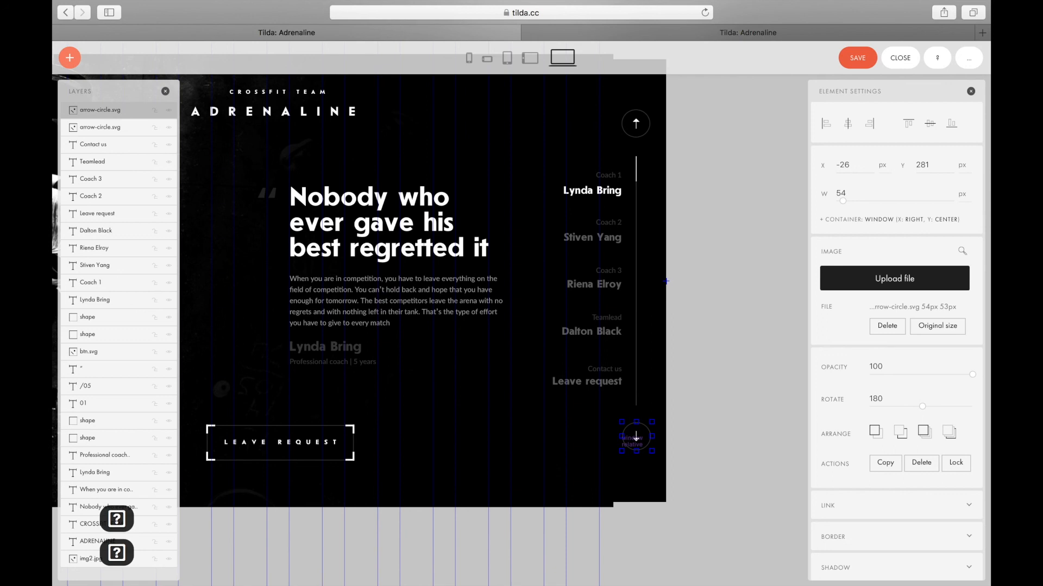
scroll(423, 304, "up", 2)
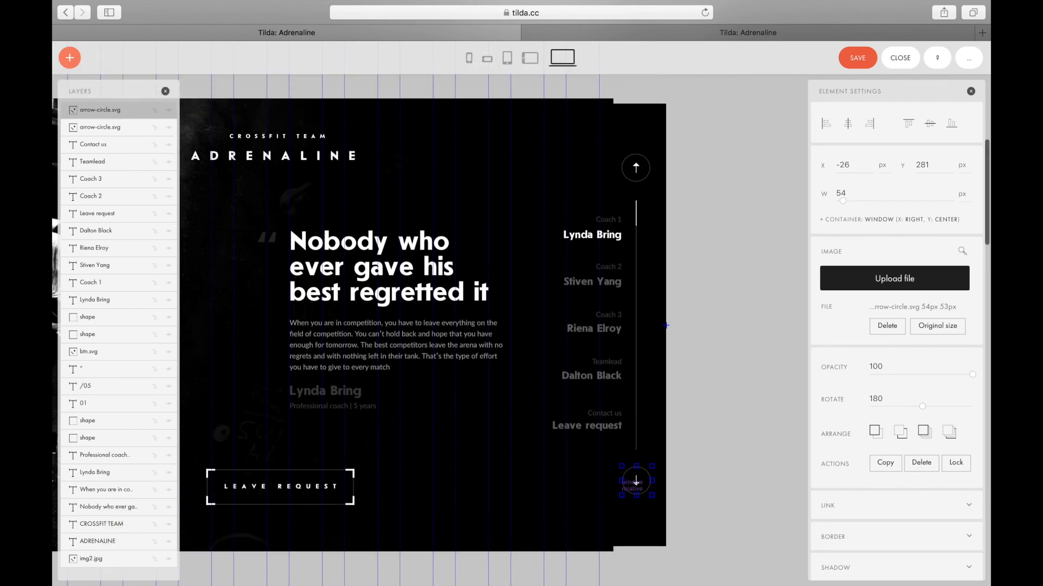
scroll(422, 304, "down", 1)
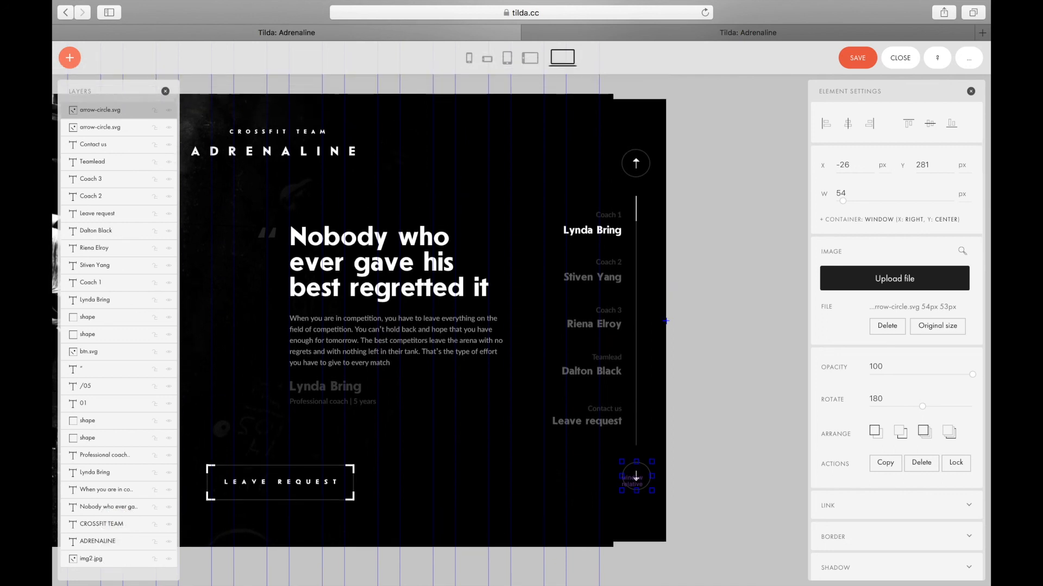
key("Up")
key("Up")
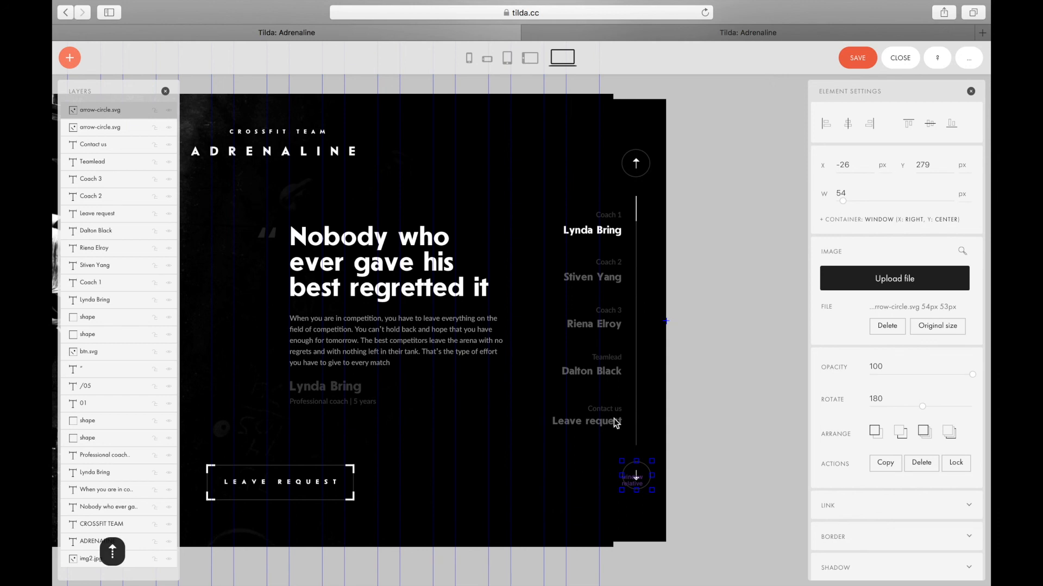
left_click(851, 64)
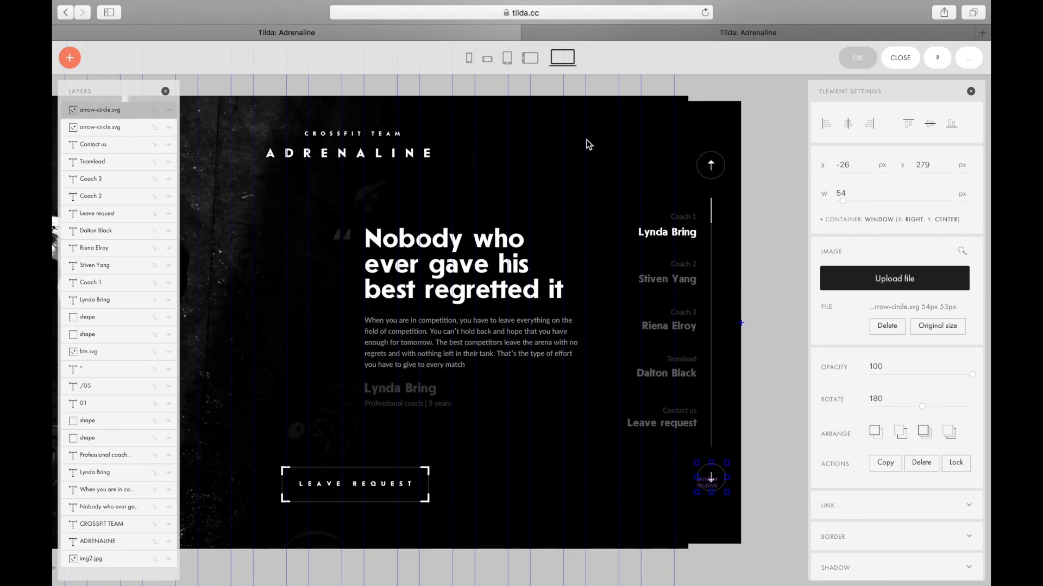
Reload the published page and compare the coach nav with up/down arrow circles against the Figma mockup
left_click(616, 33)
left_click(616, 34)
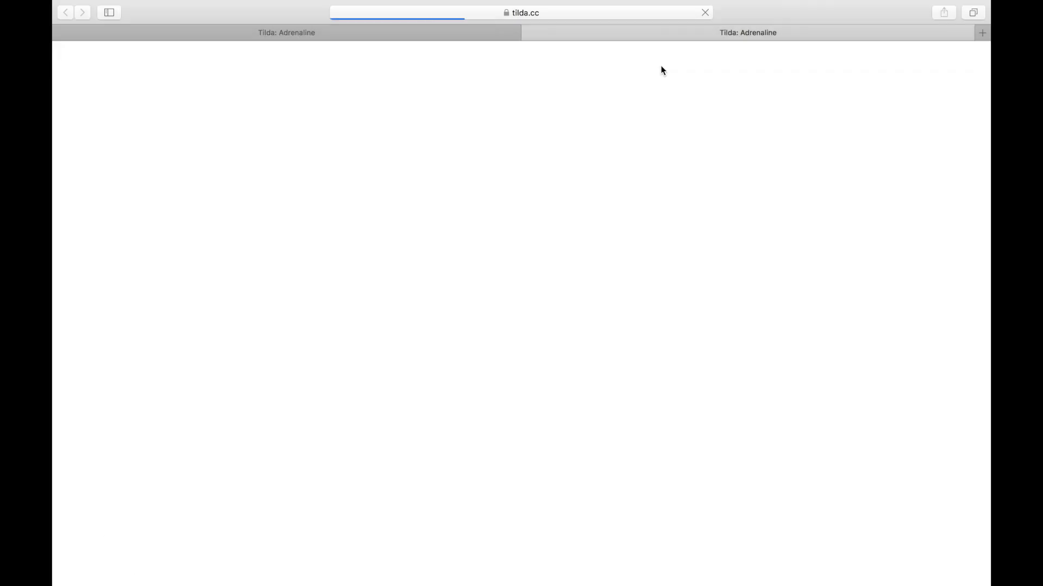
scroll(661, 65, "down", 10)
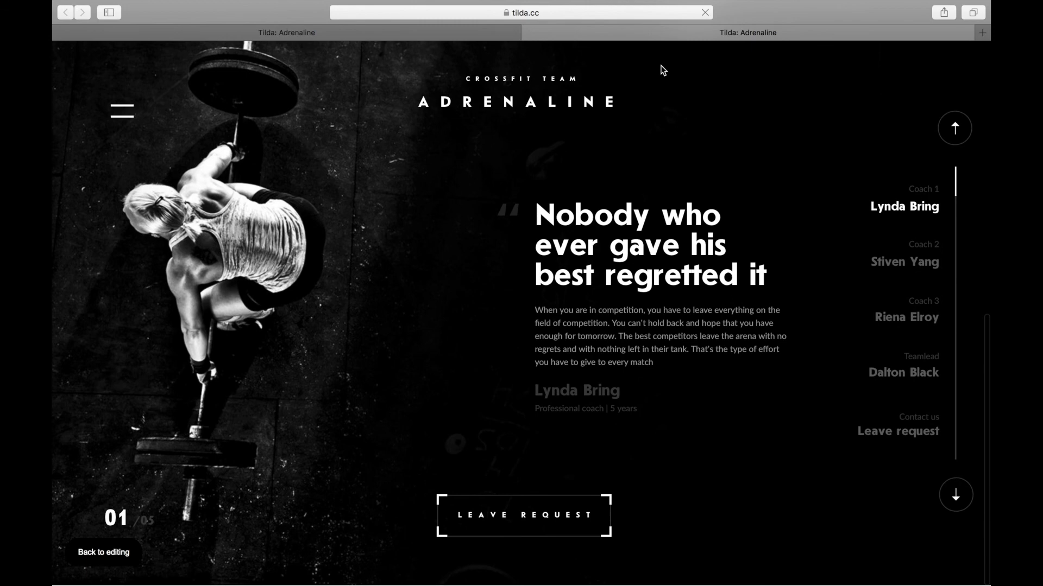
scroll(661, 66, "up", 1)
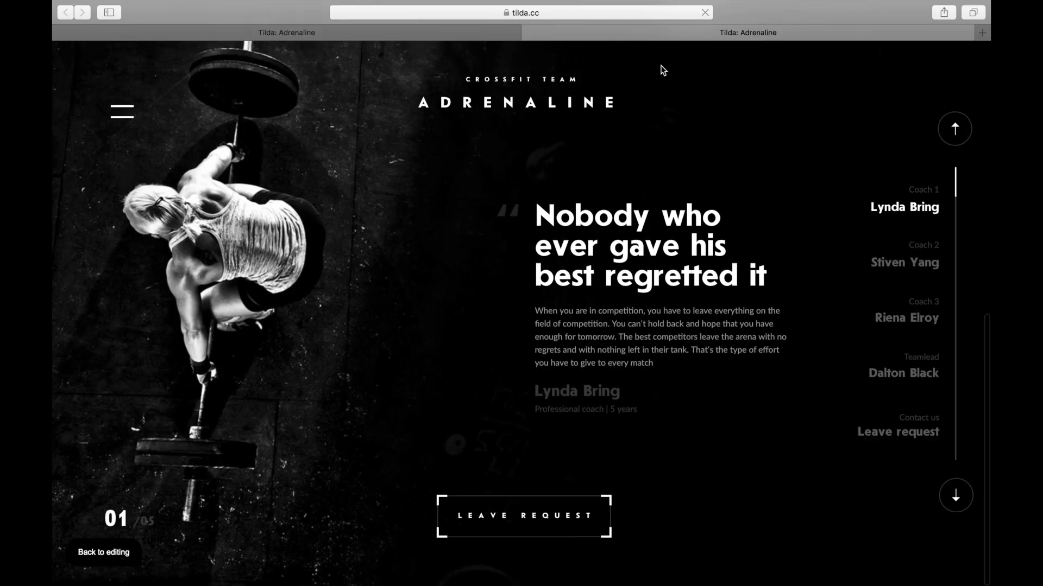
key("super+Tab")
scroll(579, 198, "up", 5)
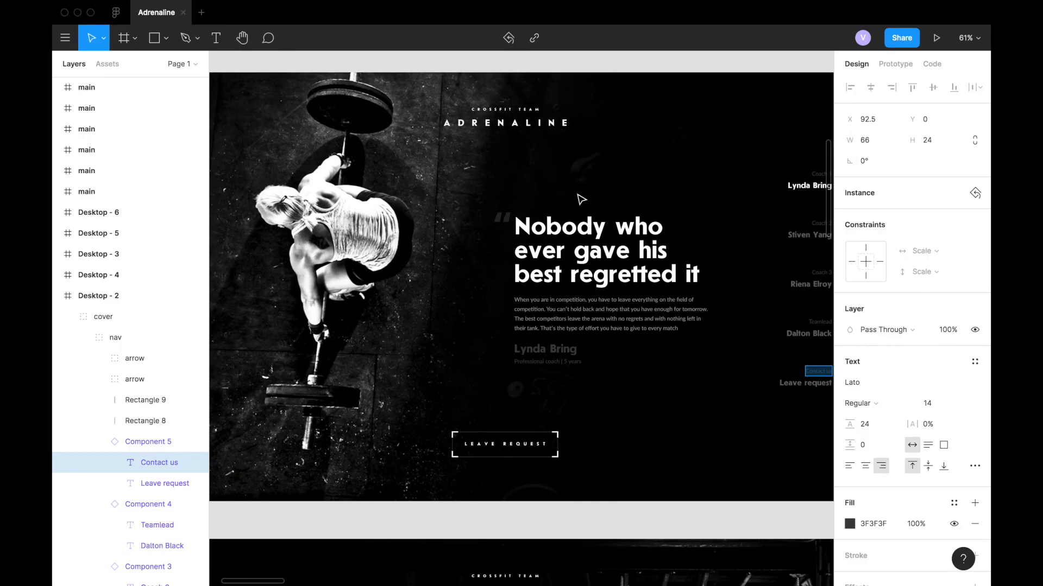
scroll(580, 198, "right", 3)
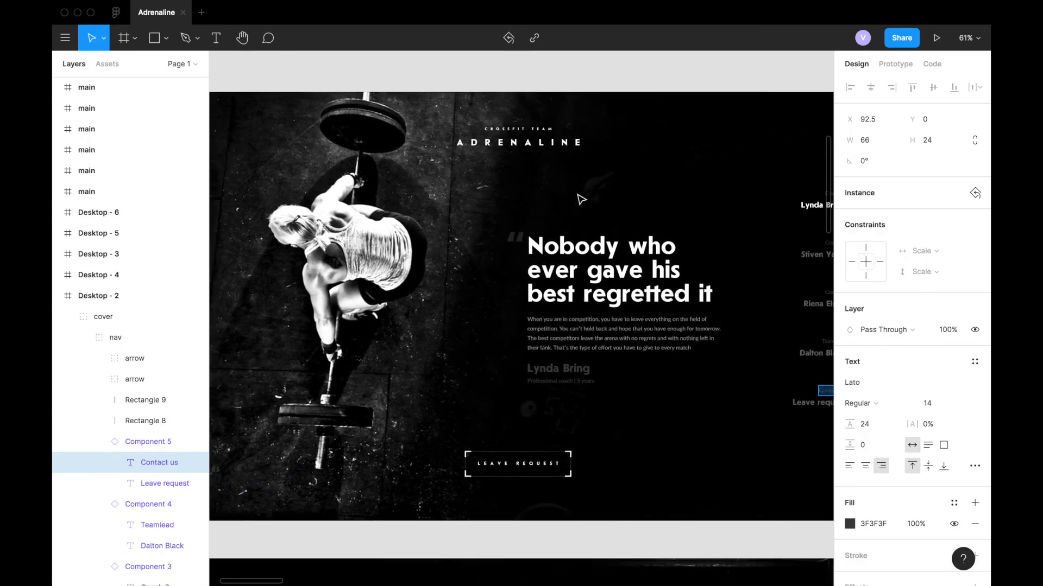
key("super+Tab")
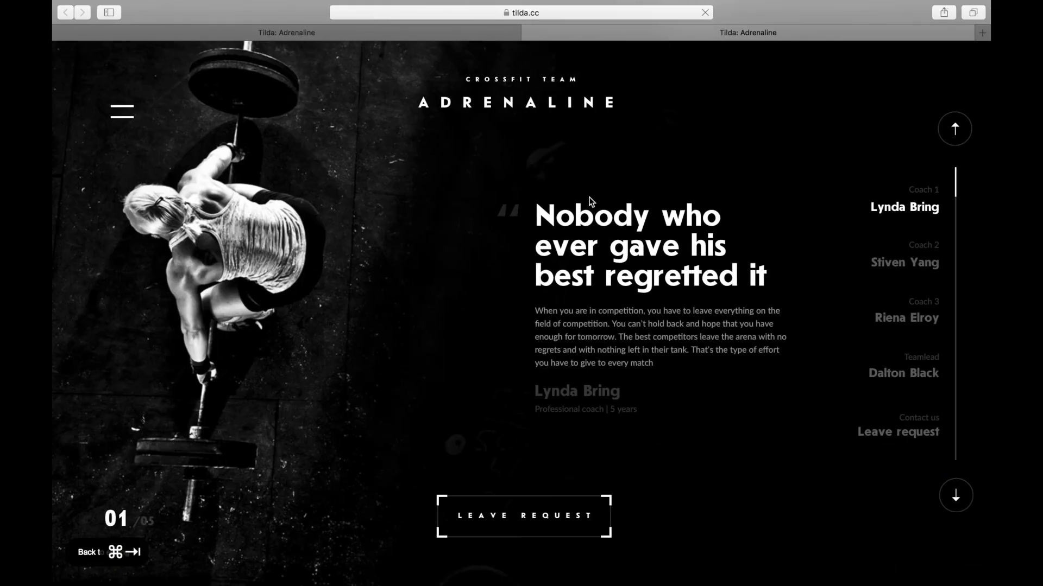
scroll(591, 201, "up", 2)
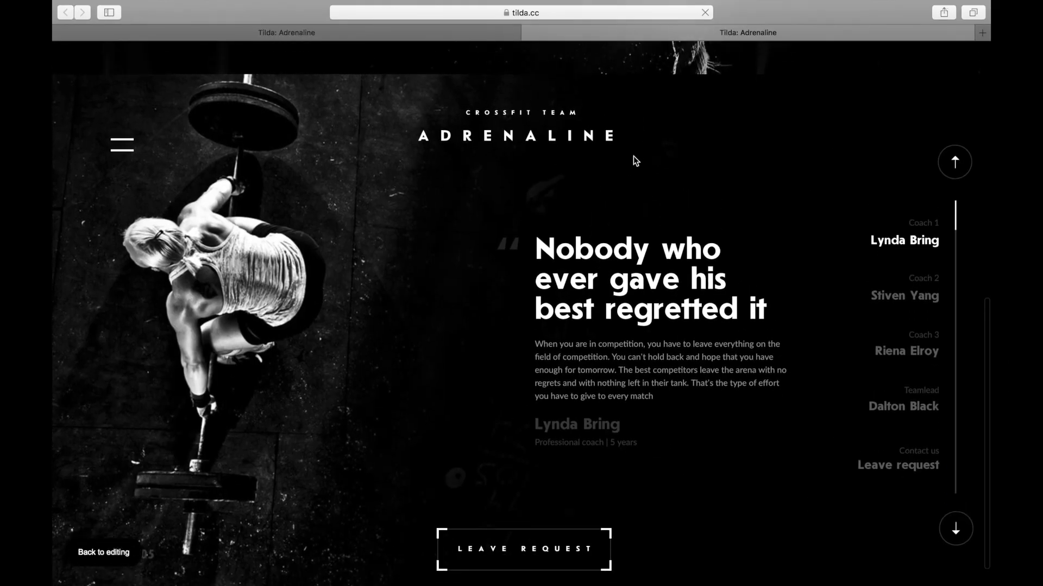
In the block editor, select both arrow buttons, the vertical line and the short line shape
left_click(502, 36)
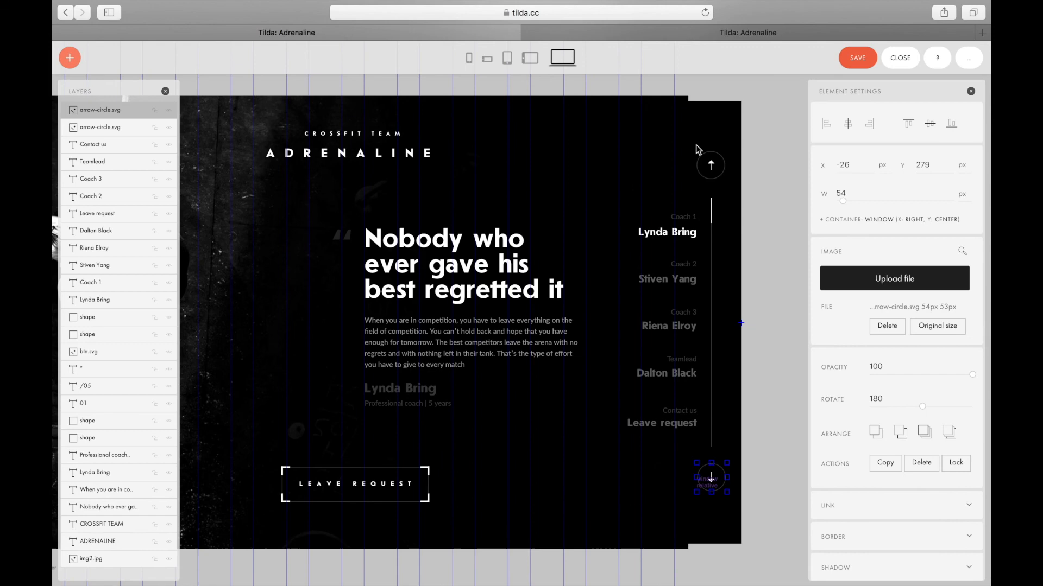
left_click(710, 165)
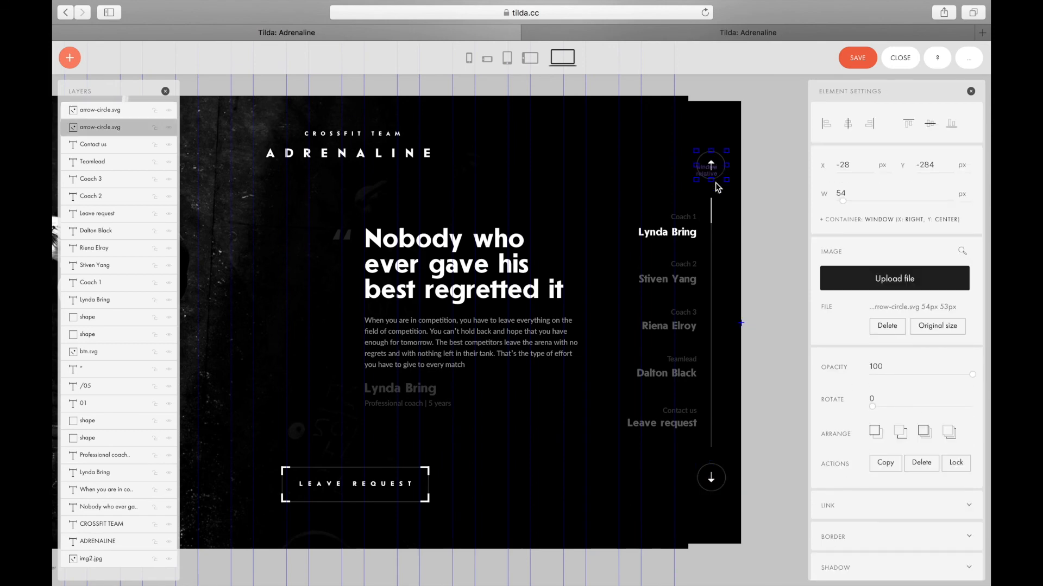
left_click(716, 478, "shift")
left_click(711, 333, "shift")
left_click(712, 220, "shift")
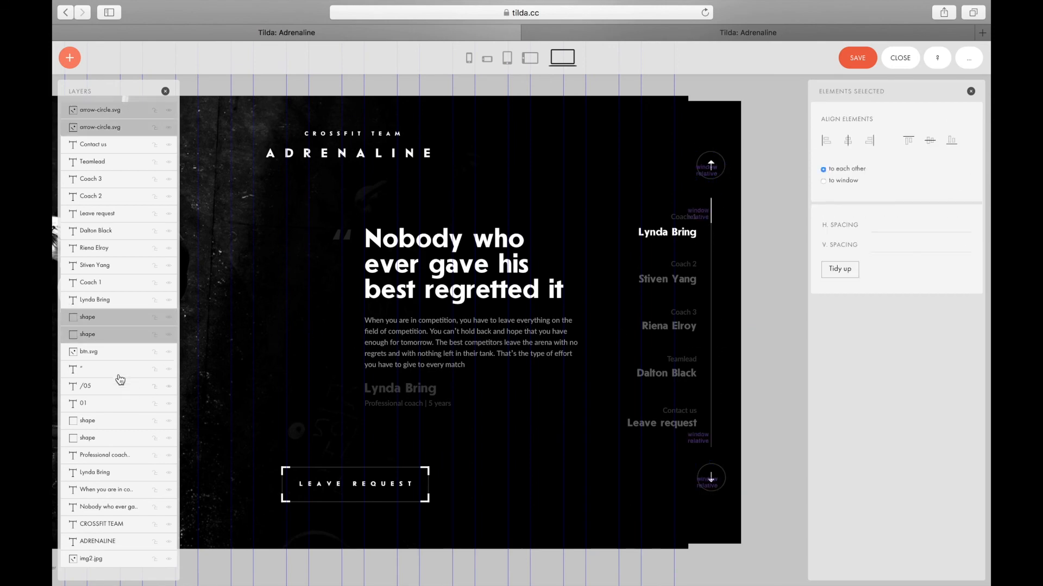
Select all coach nav layers down to the line in the Layers panel, save, and reload the published page
left_click(101, 353)
left_click(100, 336)
left_click(112, 111, "shift")
left_click_drag(112, 111, 113, 325)
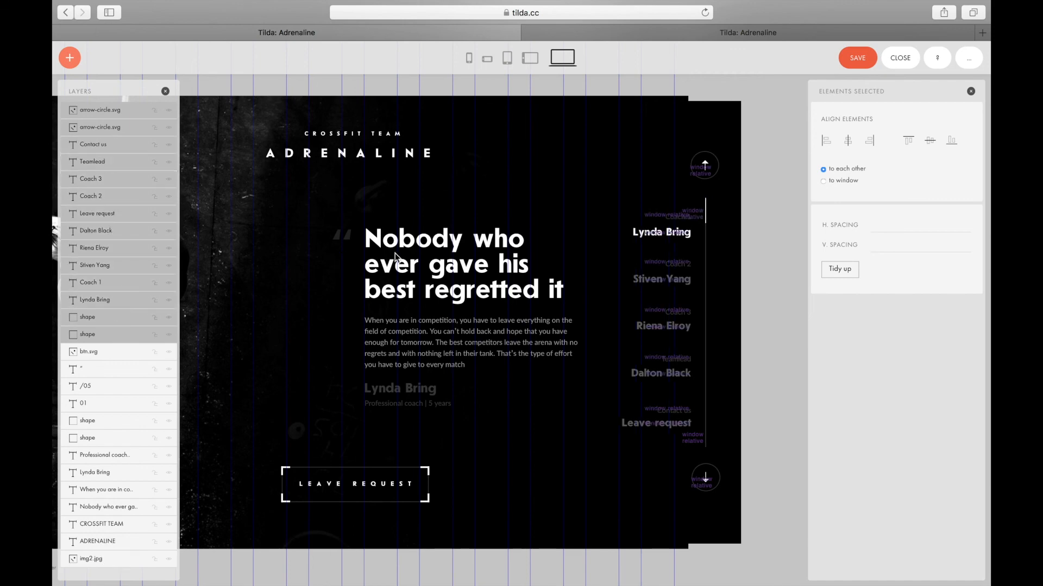
left_click(856, 58)
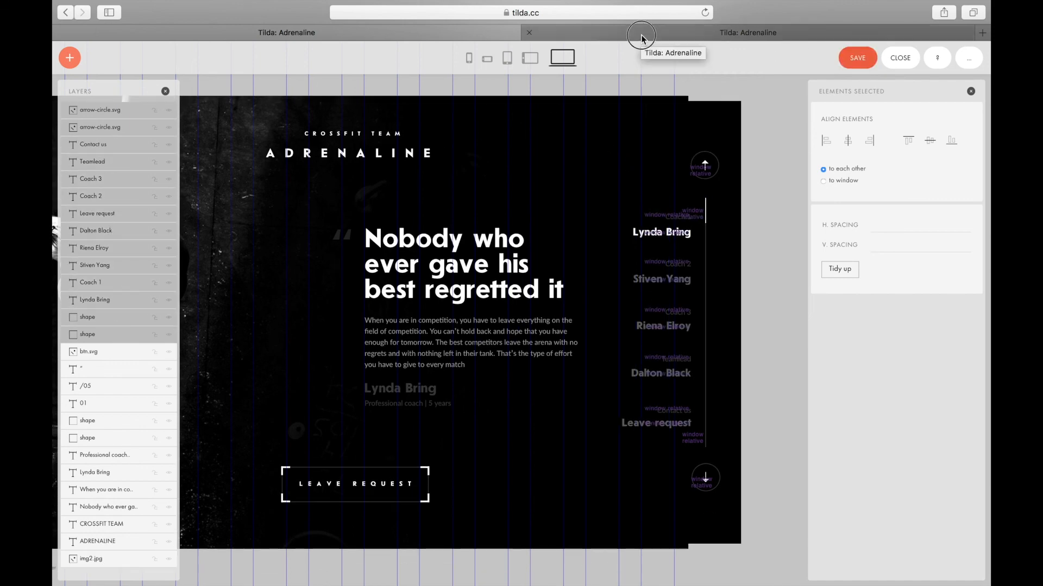
left_click(641, 35)
key("super+r")
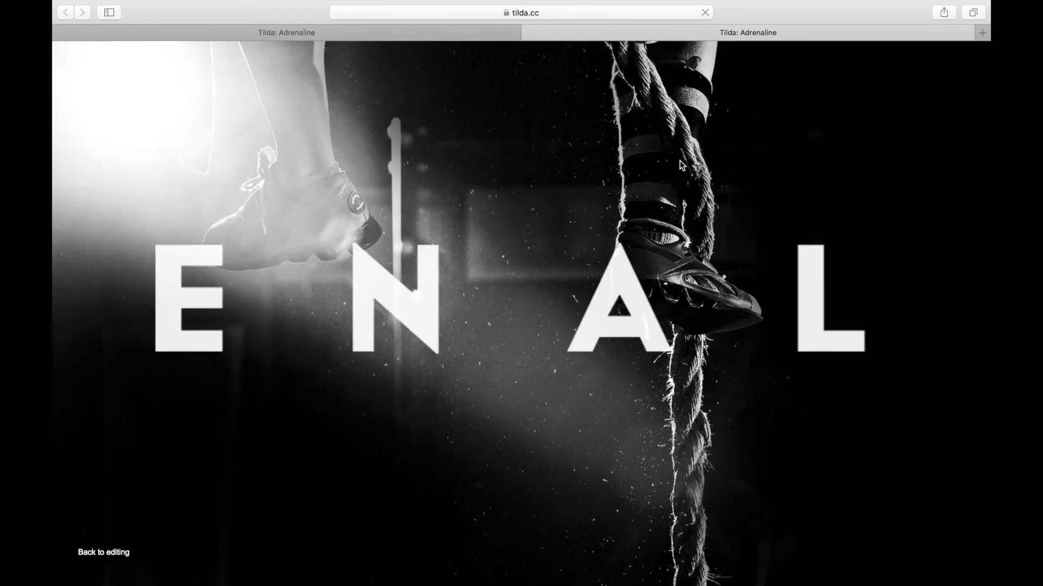
Scroll the reloaded page past the hero to the coaches section with the quote, coach nav and arrows
scroll(679, 161, "down", 10)
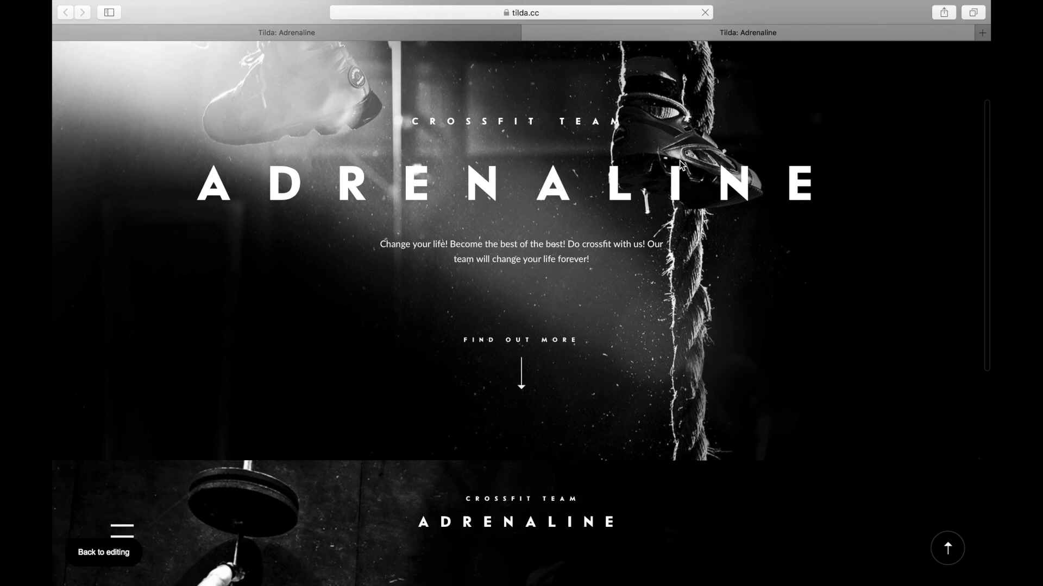
scroll(682, 165, "down", 2)
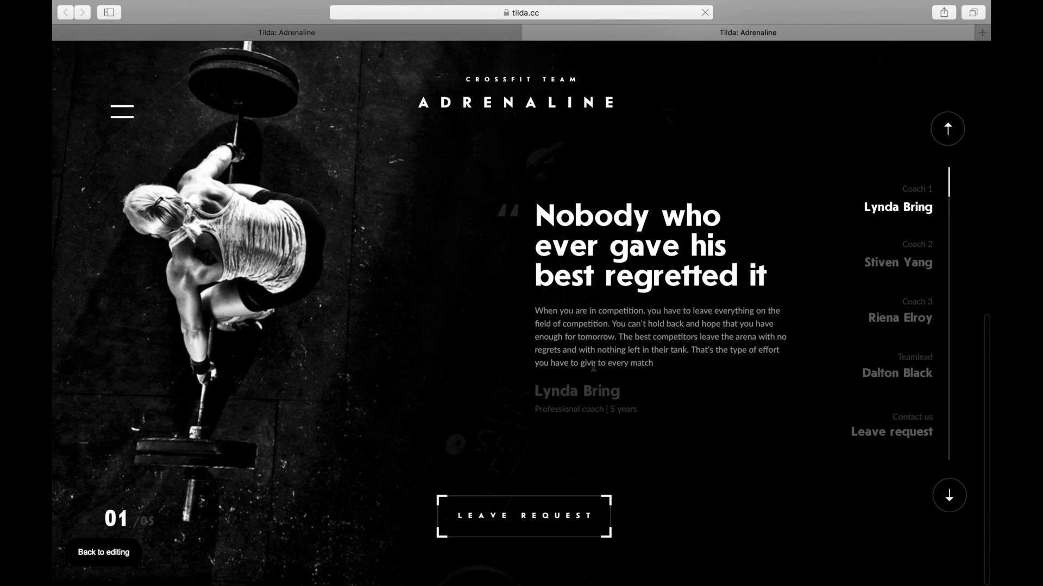
scroll(581, 304, "up", 1)
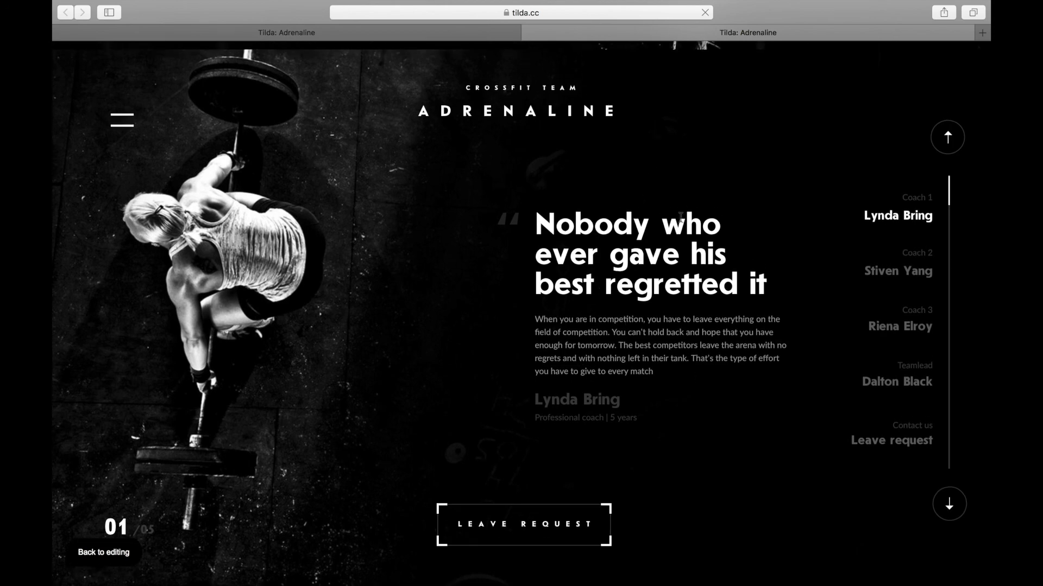